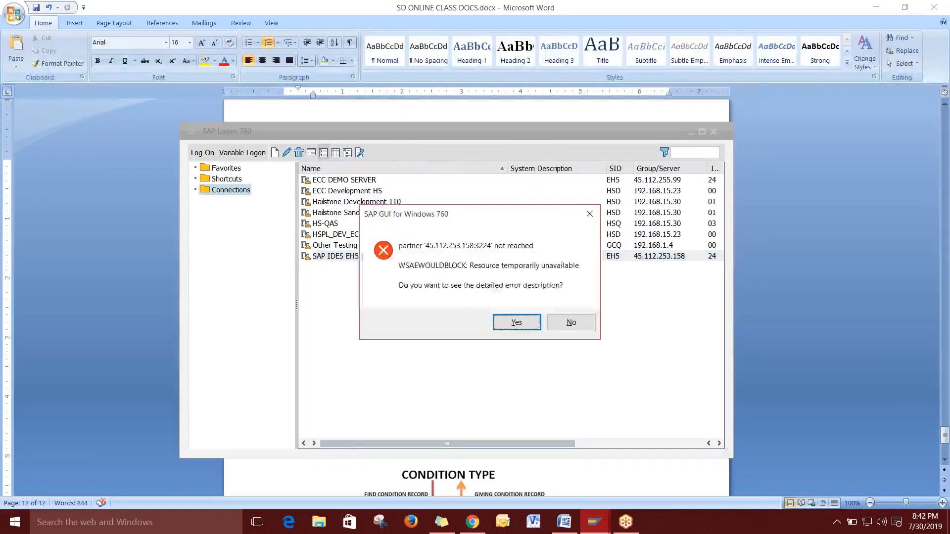
Try to connect to the SAP IDES EH5 system, declining the detailed error description.
left_click(570, 325)
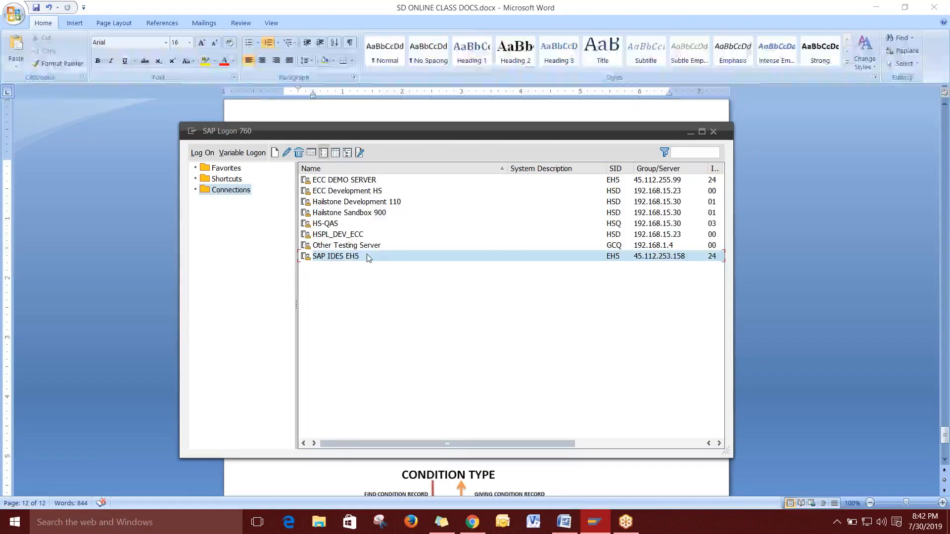
key("Return")
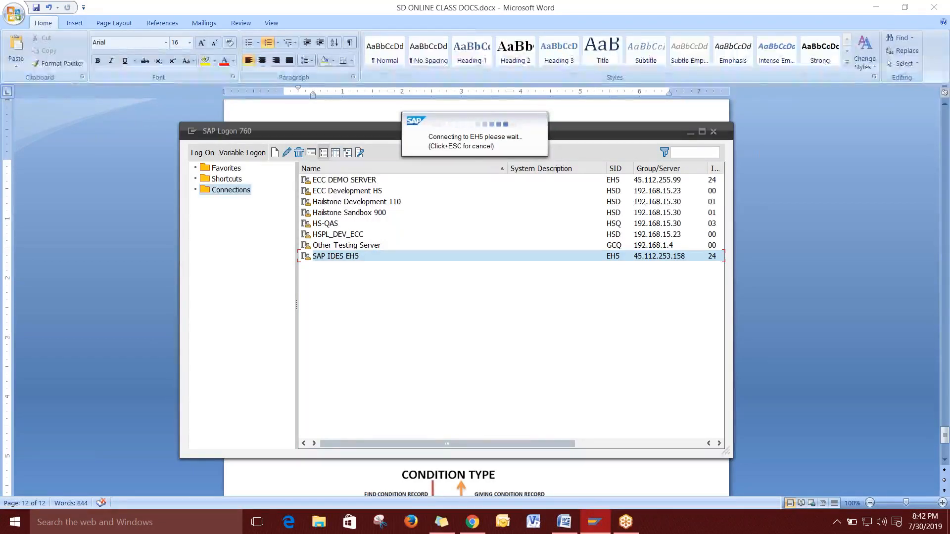
left_click(562, 323)
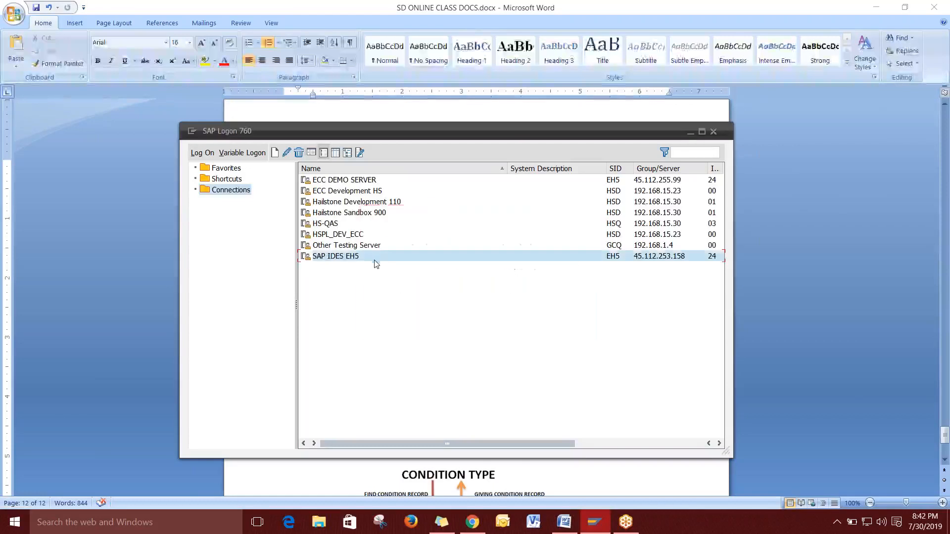
double_click(375, 257)
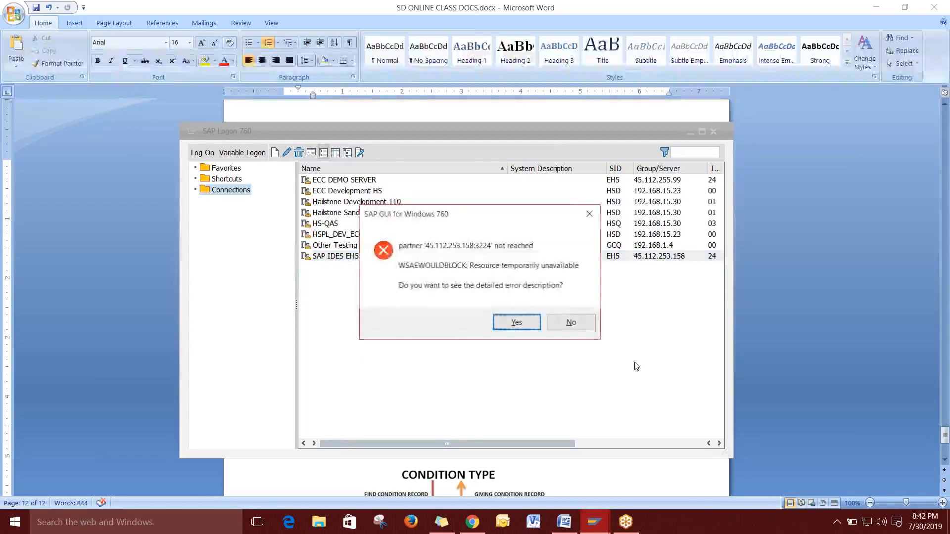
left_click(571, 322)
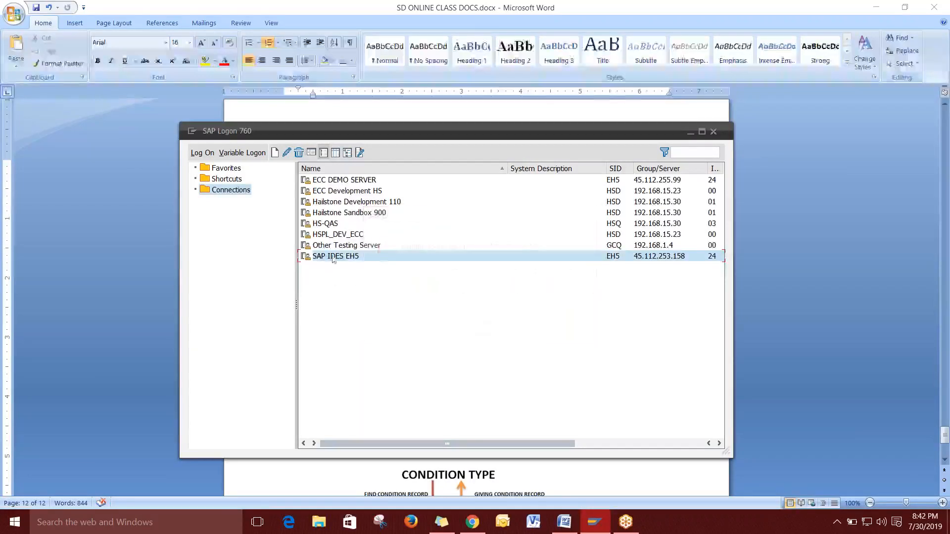
Log on to Other Testing Server as user basis, entering the account password.
left_click(360, 246)
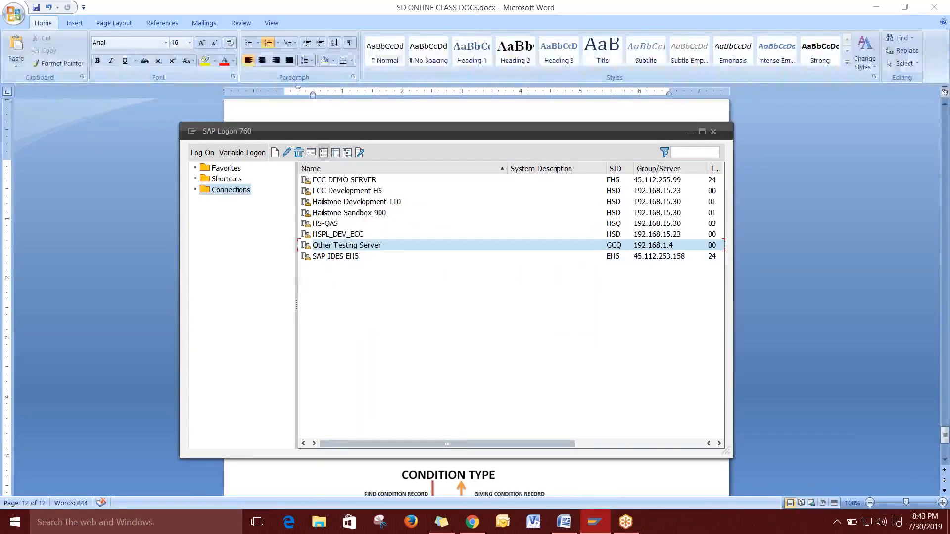
key("Return")
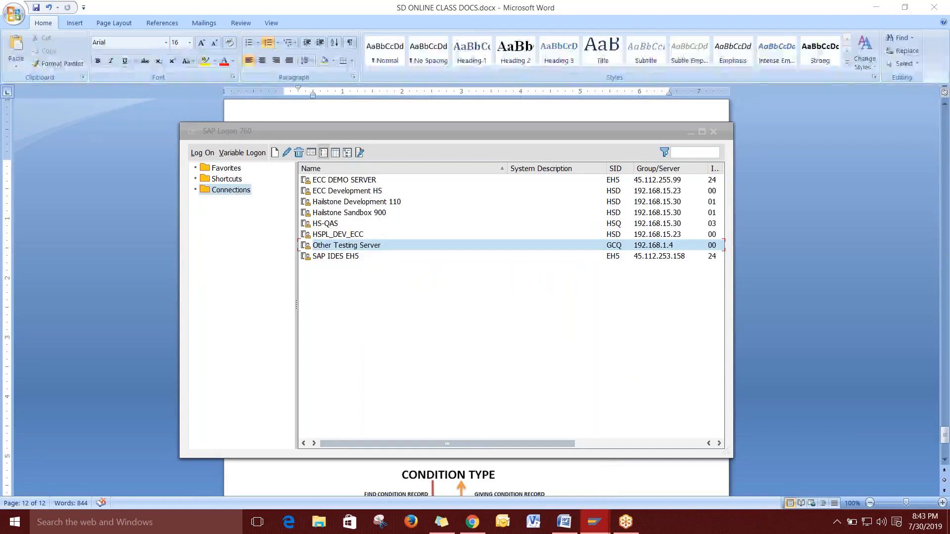
type("b")
key("Down")
key("Tab")
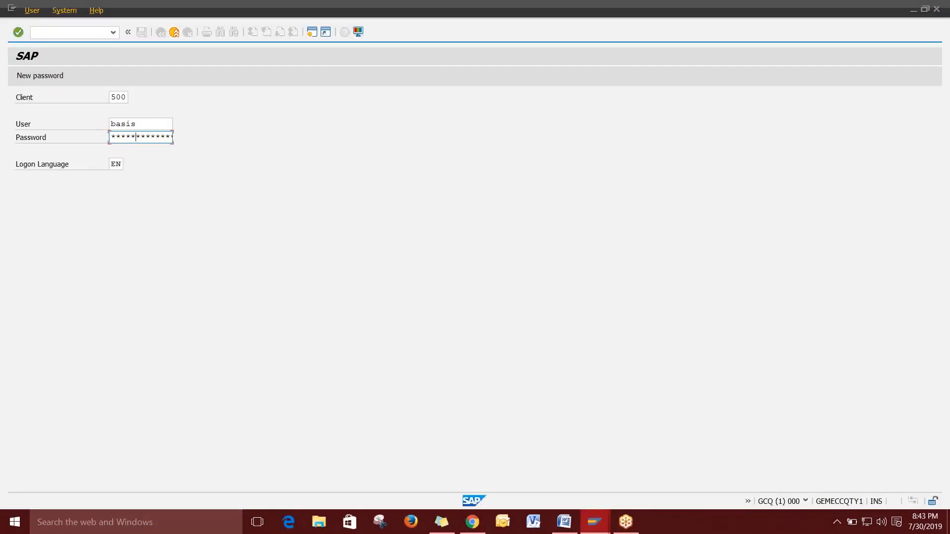
key("Return")
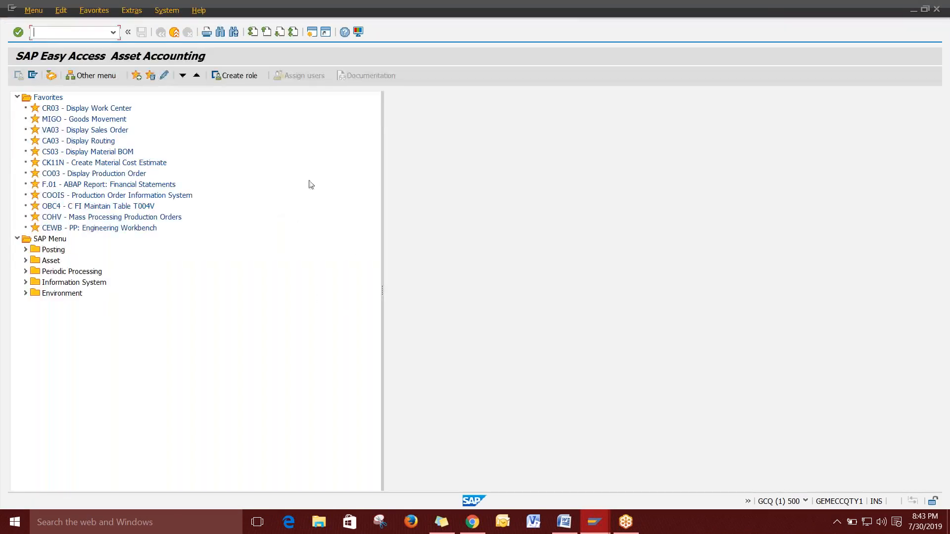
Start transaction V/03, and open the SAP Reference IMG through SPRO in a new session.
type("v/03")
key("Return")
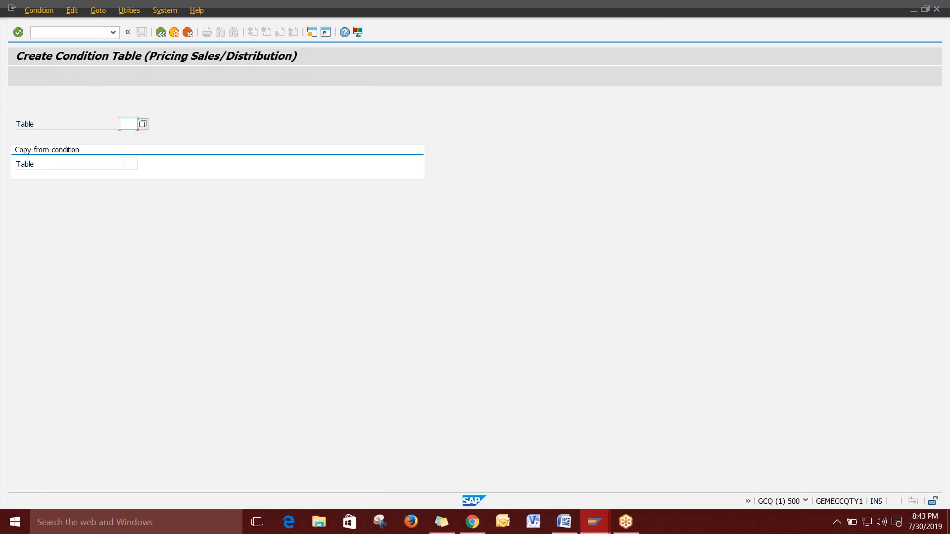
left_click(314, 33)
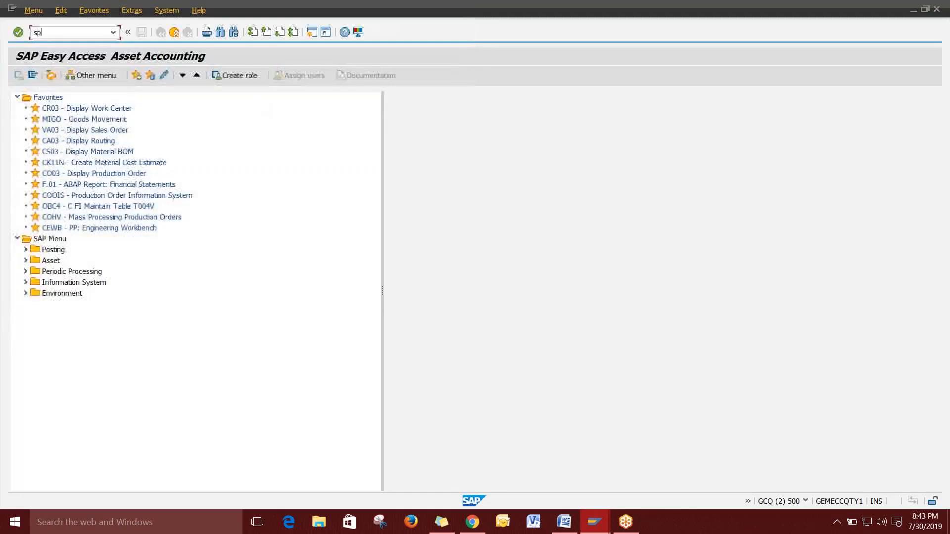
type("spro")
key("Return")
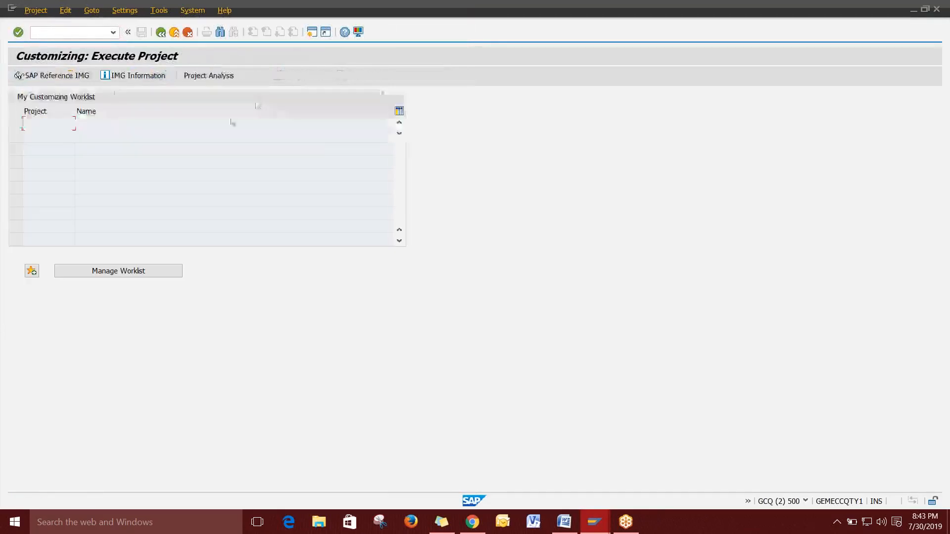
left_click(65, 80)
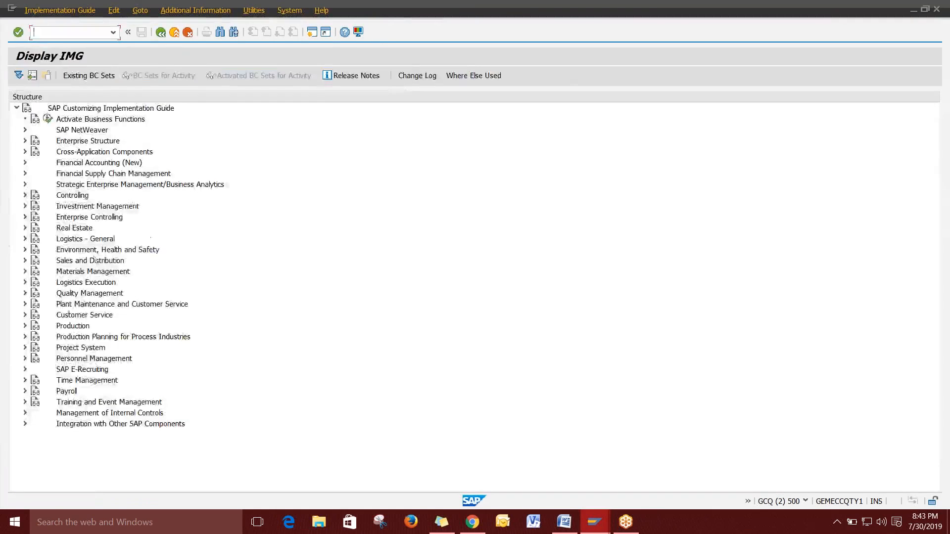
Expand the IMG structure through Sales and Distribution, Basic Functions and Pricing down to the Pricing Control activities.
left_click(24, 261)
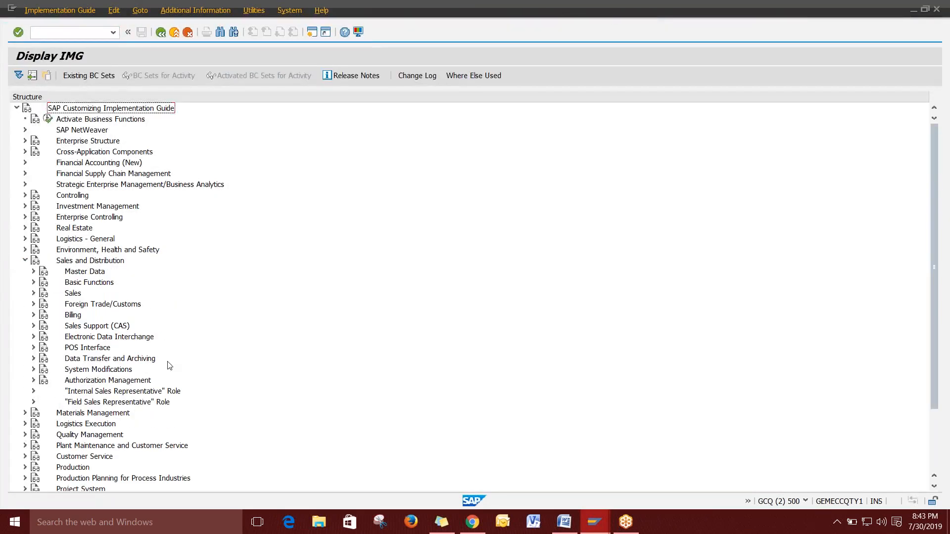
left_click(33, 283)
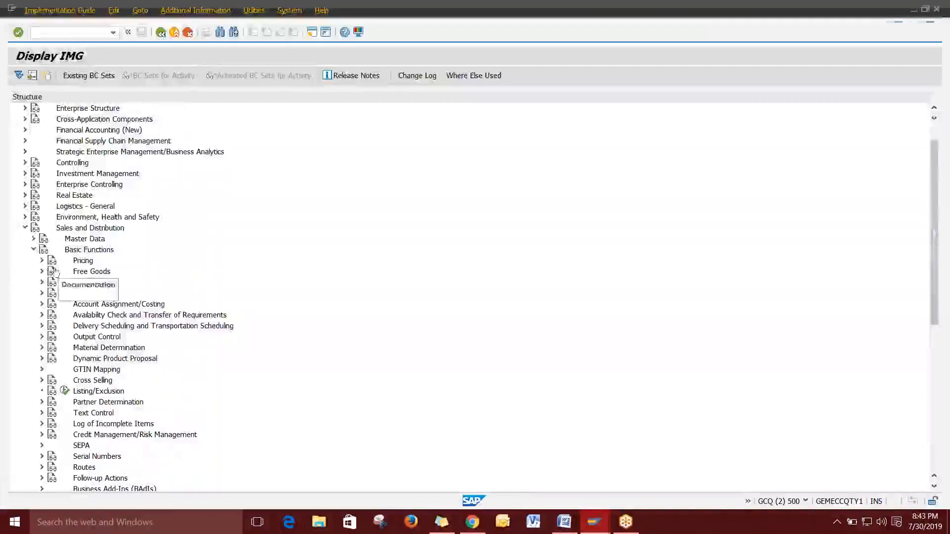
left_click(43, 265)
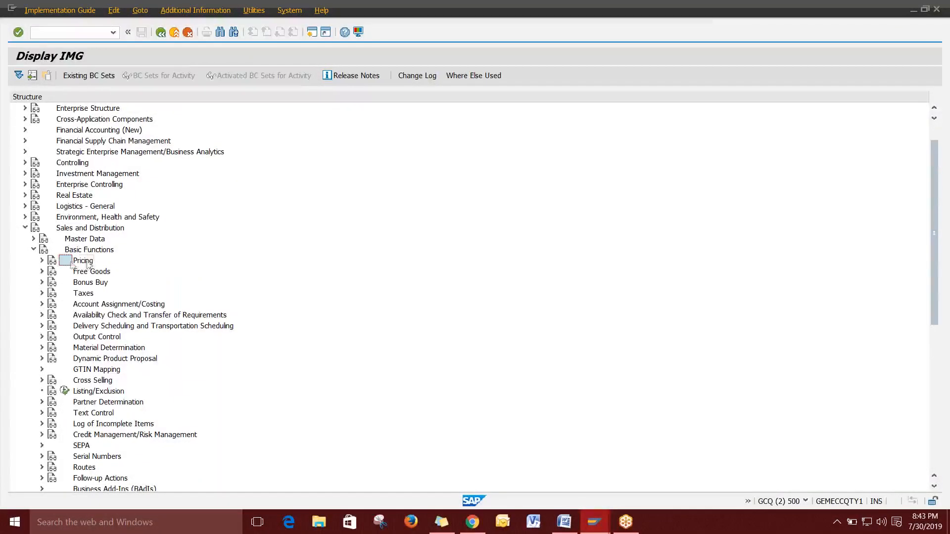
left_click(42, 262)
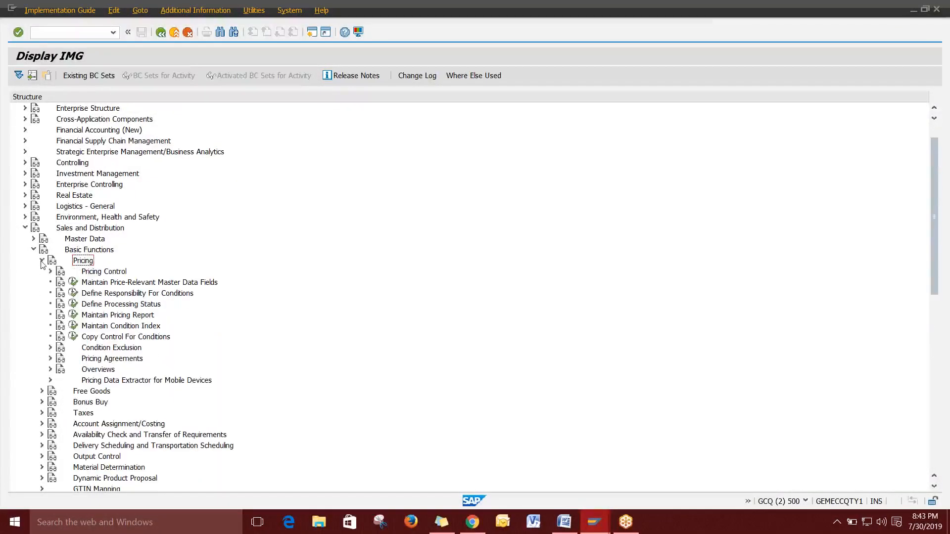
left_click(107, 272)
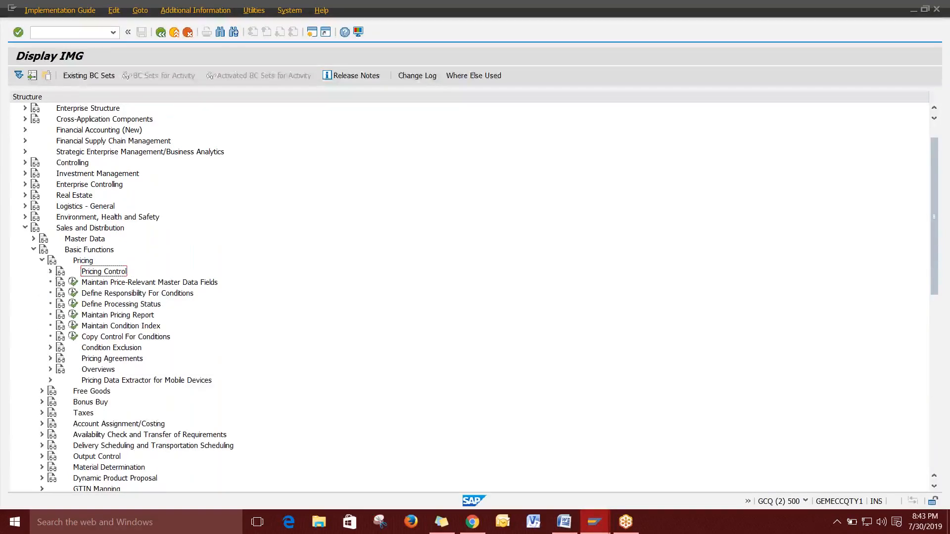
left_click(50, 271)
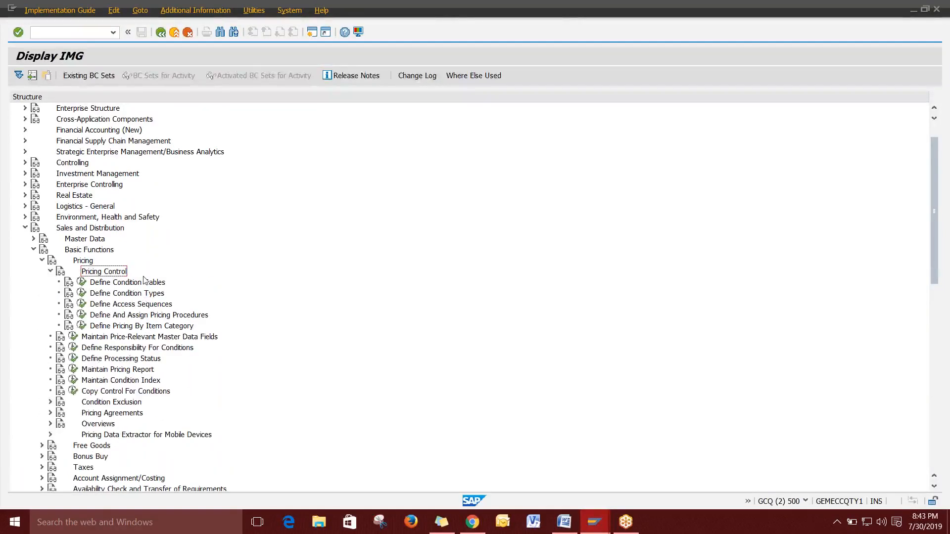
Examine the Pricing Control activities for condition tables, condition types, access sequences and pricing procedures.
left_click(126, 285)
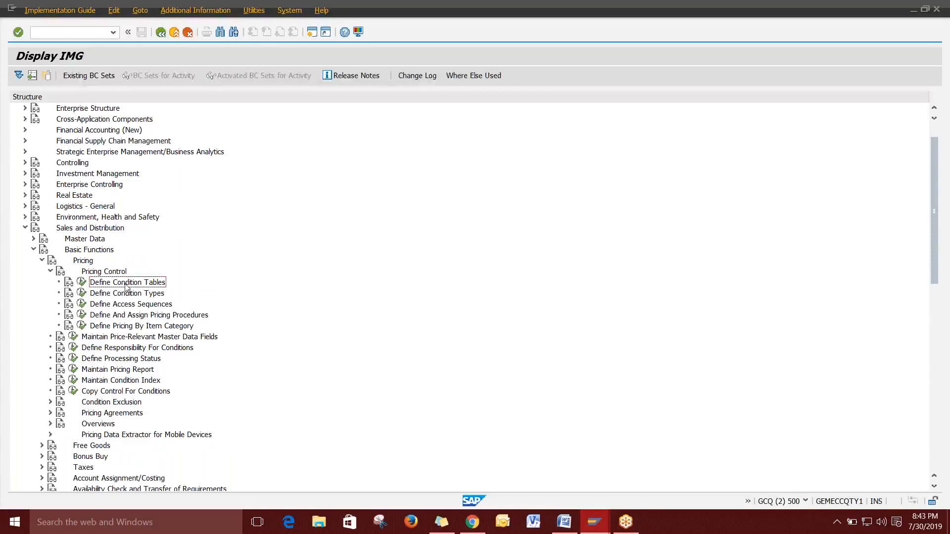
left_click(141, 294)
left_click(132, 303)
left_click(140, 318)
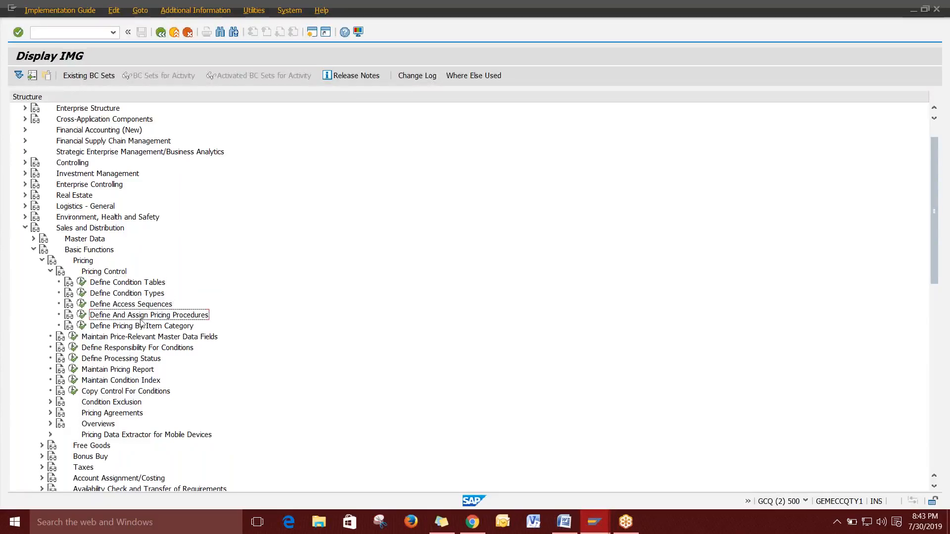
left_click(133, 285)
left_click(132, 295)
left_click(131, 306)
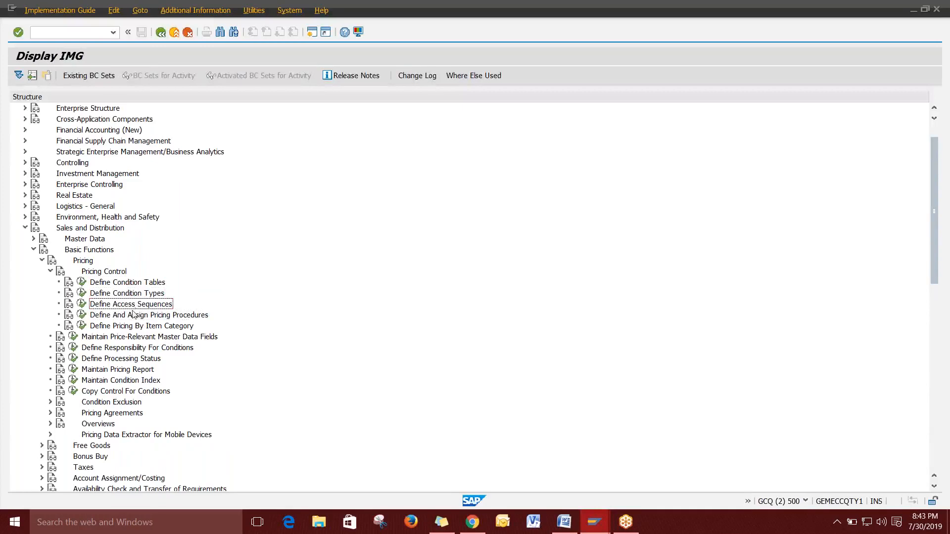
left_click(131, 315)
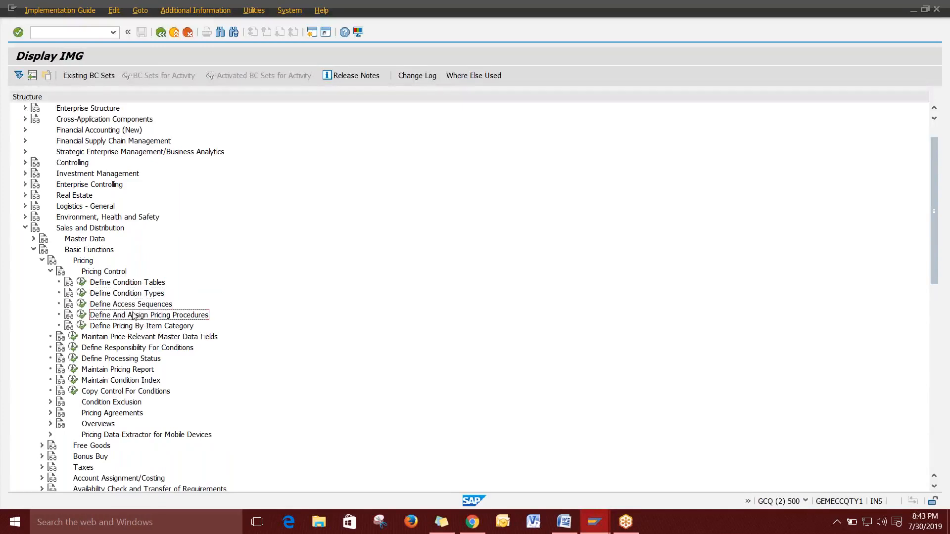
left_click(143, 285)
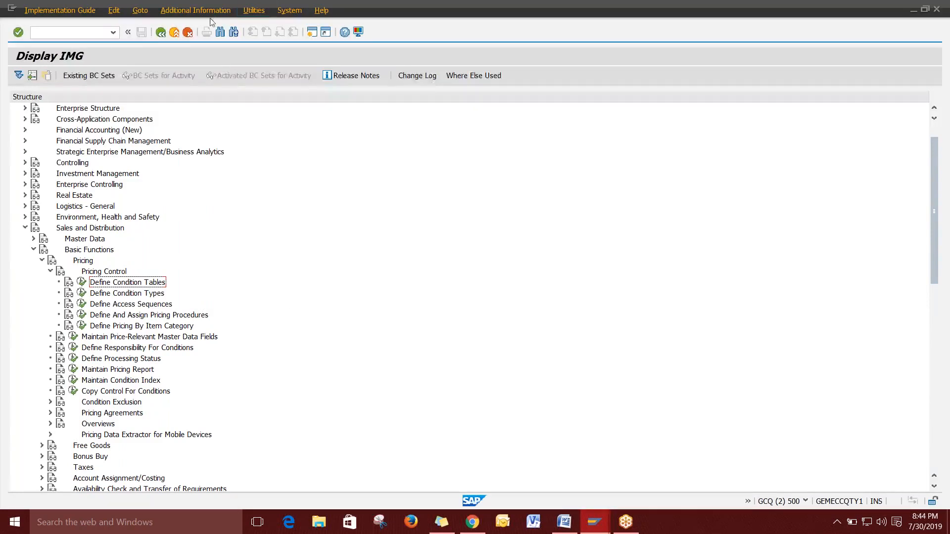
key("alt")
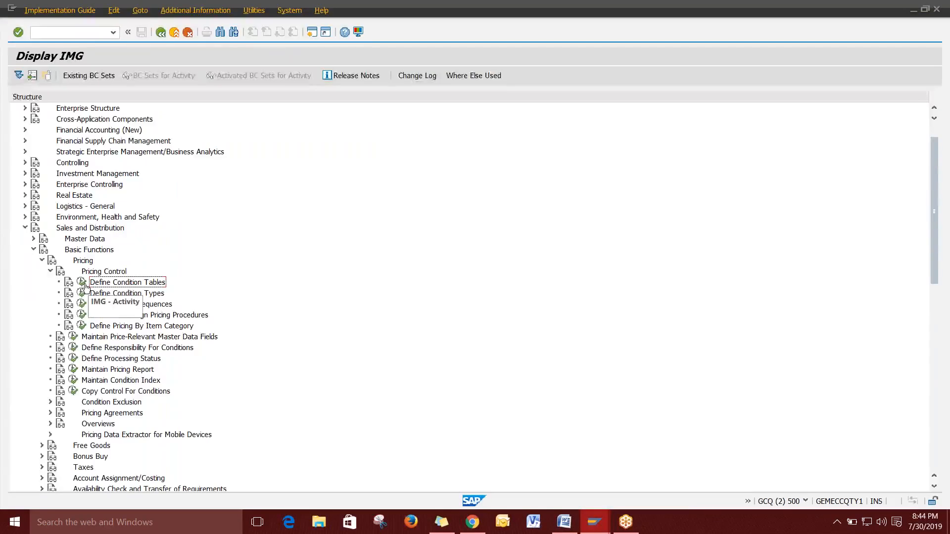
Execute Define Condition Tables and choose the Create condition tables activity.
left_click(81, 283)
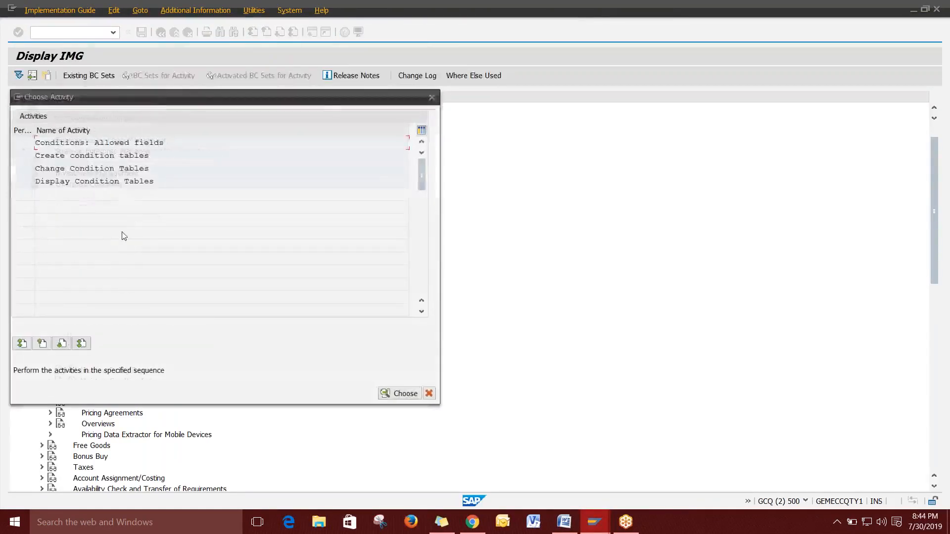
left_click_drag(156, 96, 261, 86)
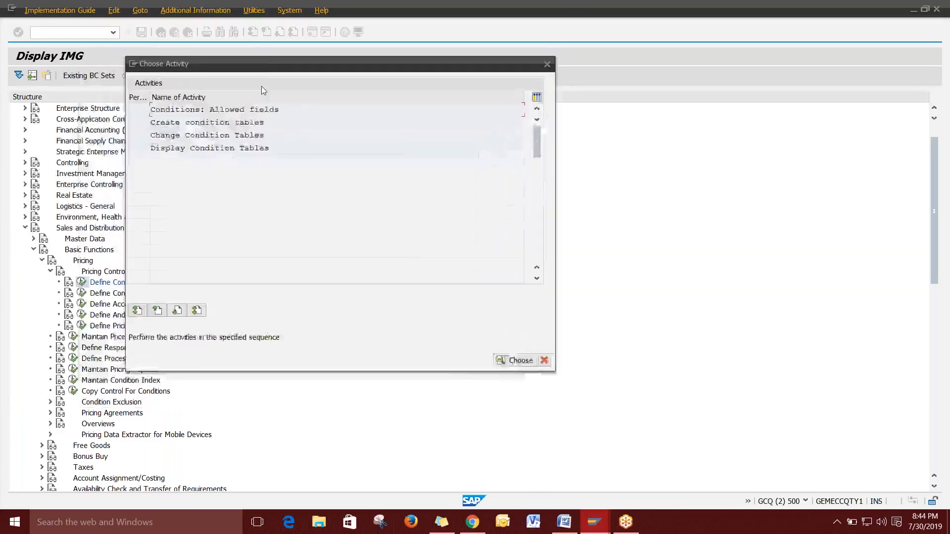
left_click(246, 122)
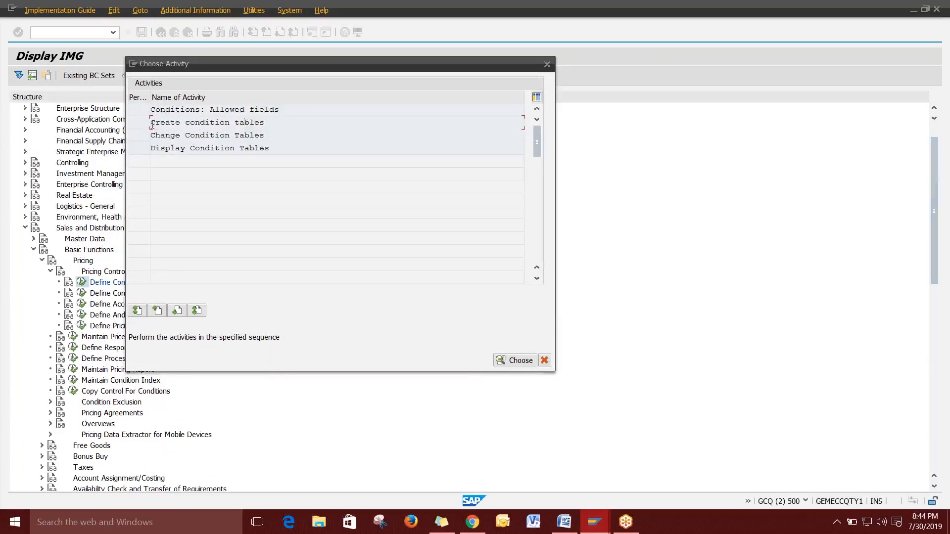
left_click_drag(153, 122, 271, 122)
left_click(272, 122)
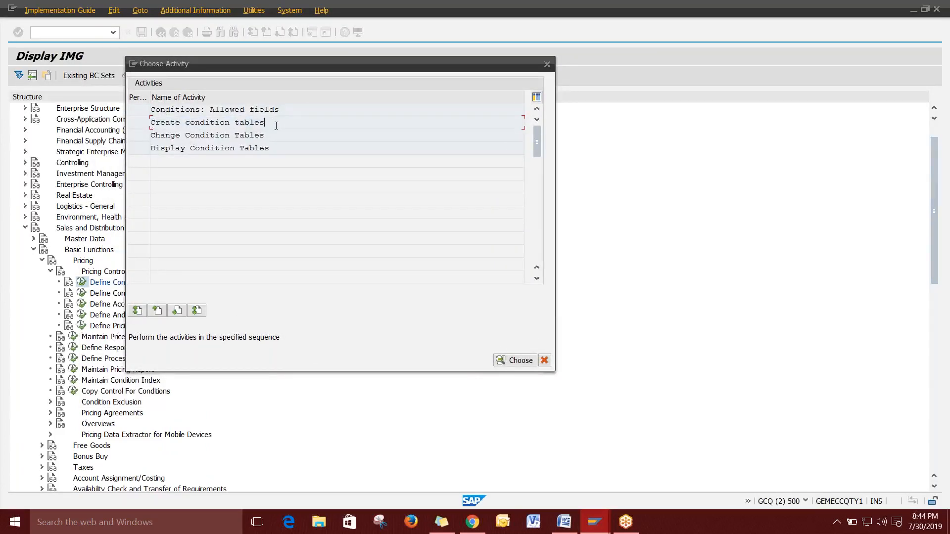
double_click(246, 122)
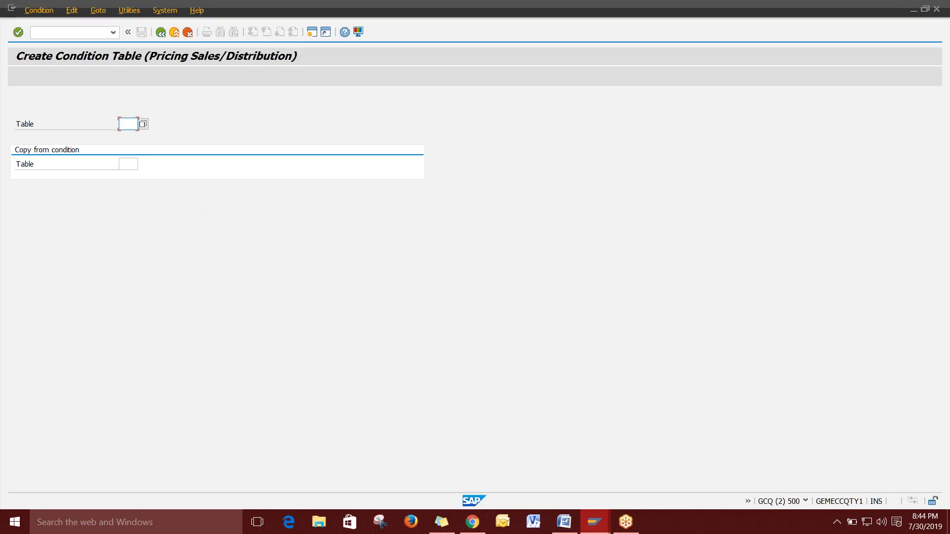
Try number 555 for the new condition table, and continue to the field overview with number 551 instead.
type("555")
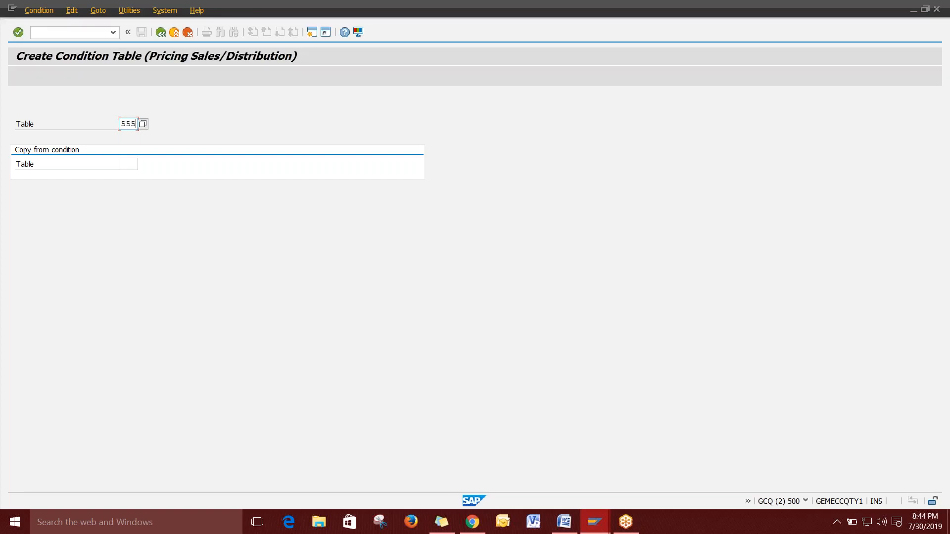
key("Return")
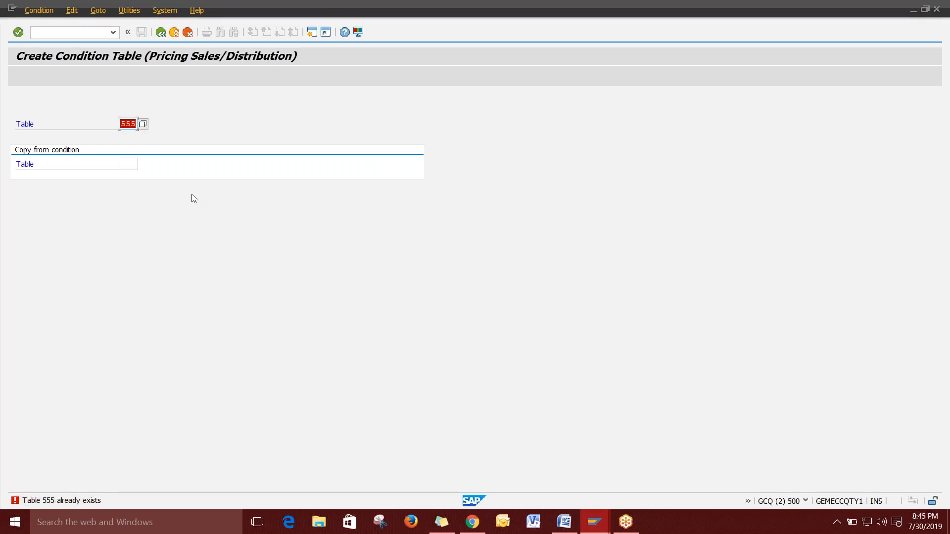
type("551")
key("Return")
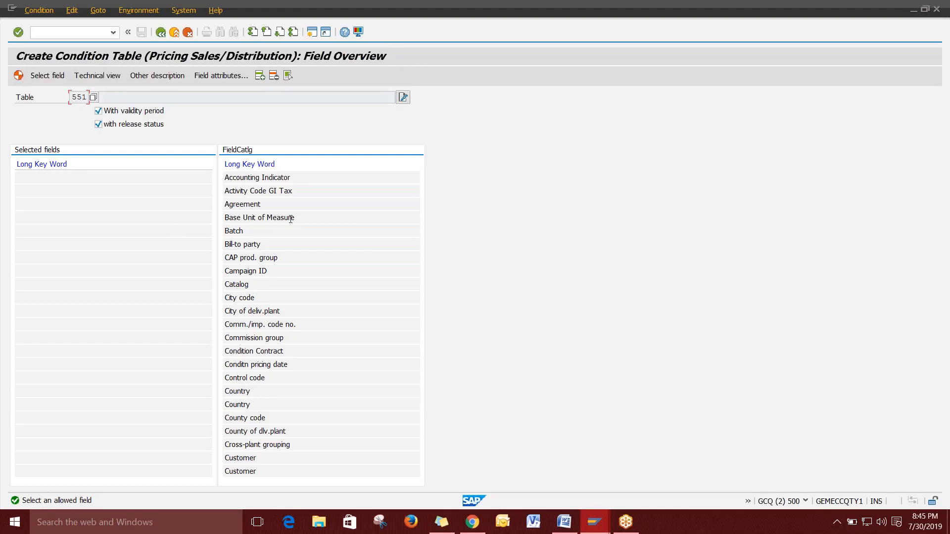
Try to insert a row with CAP prod. group marked in the field catalog, and return to the table number entry.
left_click(257, 253)
left_click(261, 77)
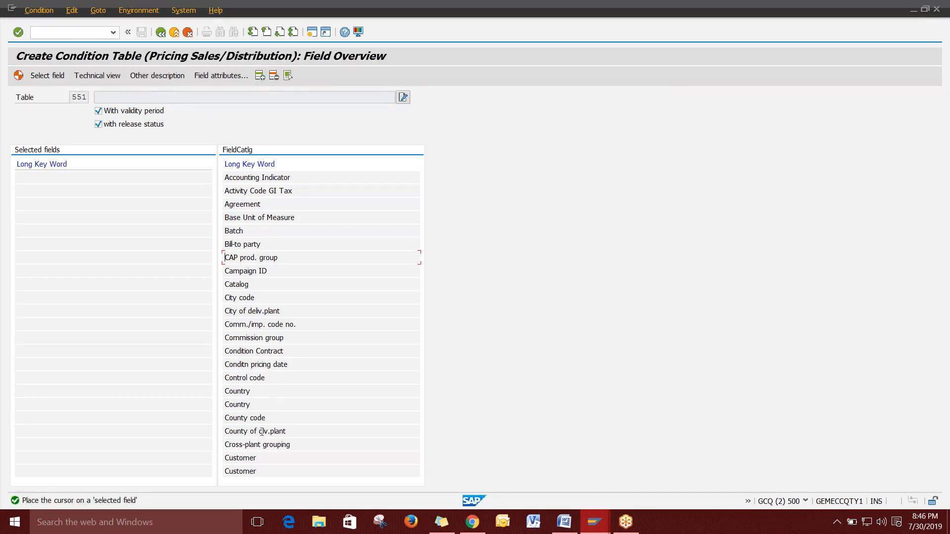
left_click_drag(259, 472, 259, 459)
left_click(160, 33)
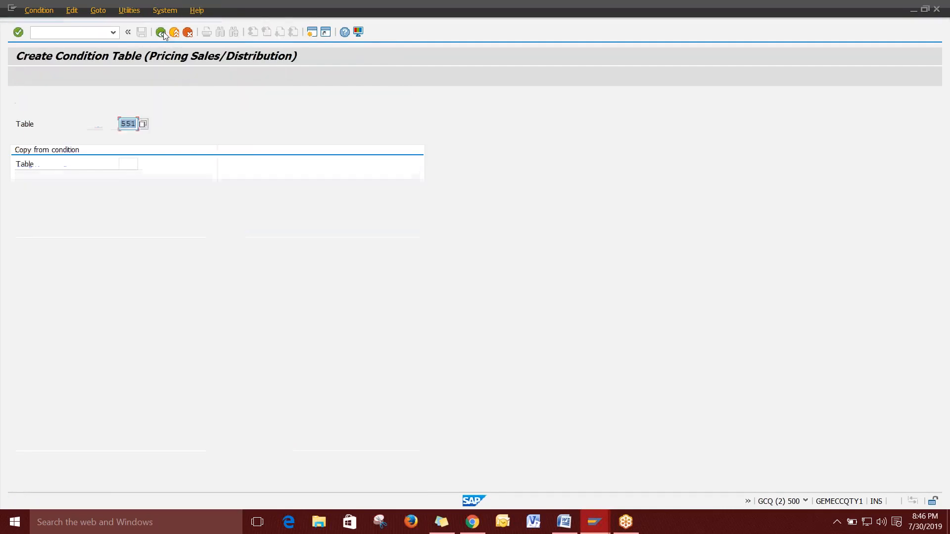
Choose condition table 100 as the copy reference for table 551 and continue to the field overview.
left_click(133, 164)
left_click(143, 164)
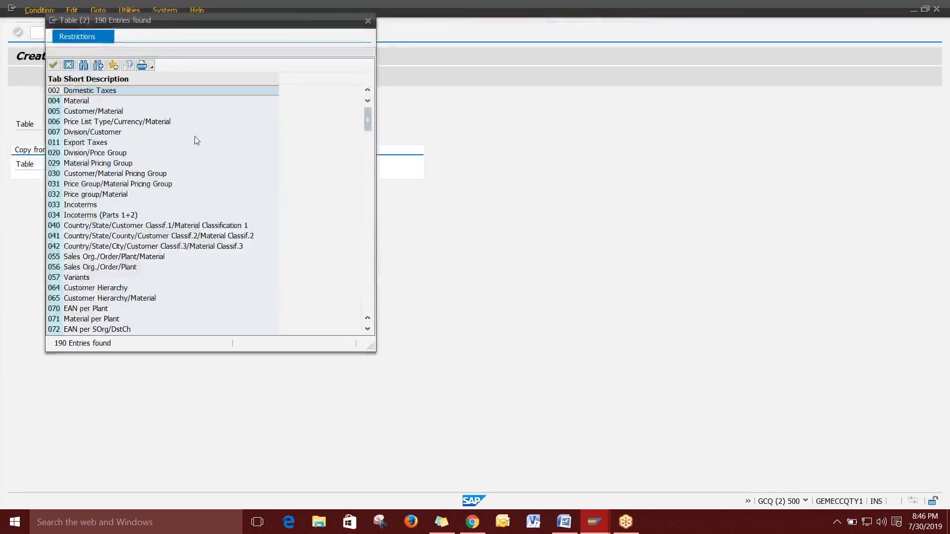
scroll(195, 137, "down", 6)
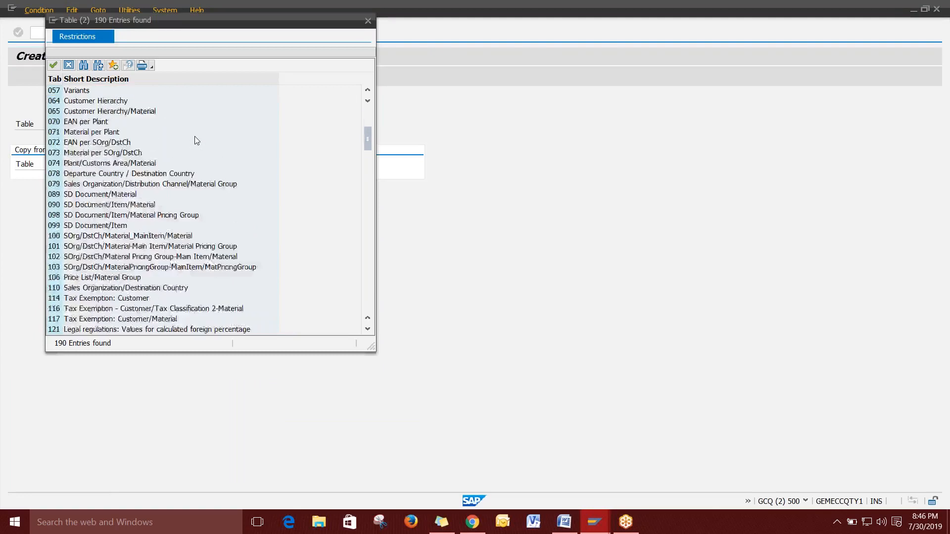
scroll(196, 140, "down", 1)
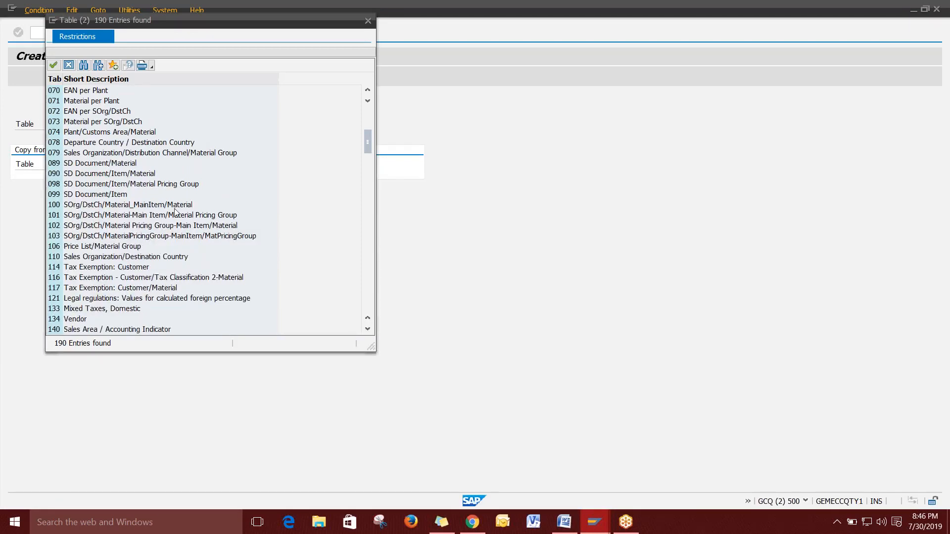
double_click(118, 208)
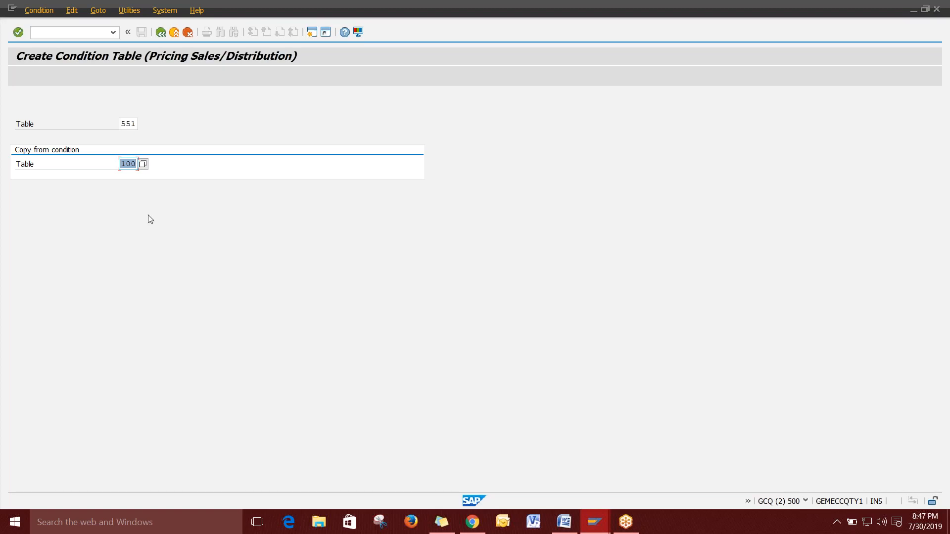
key("Return")
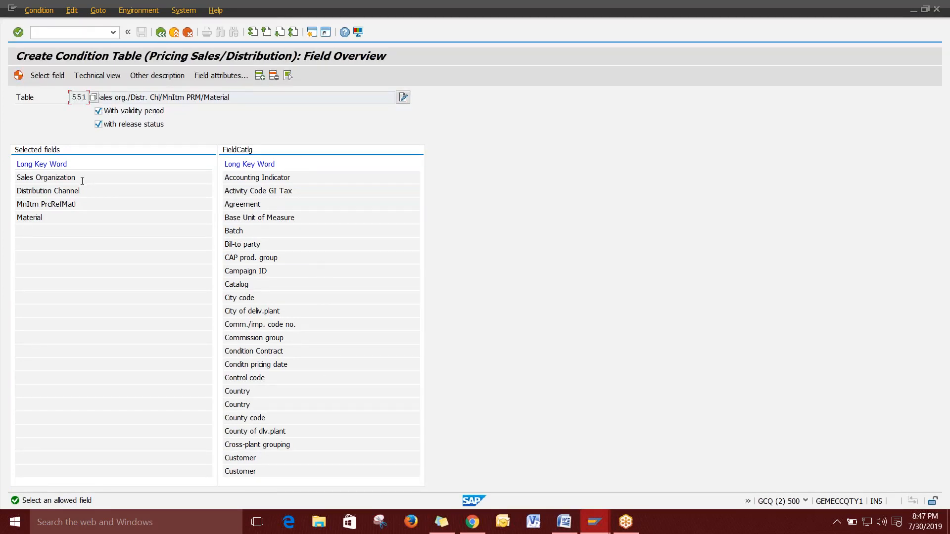
Add Country from the field catalog to the selected fields, and delete it from the selection again.
left_click_drag(82, 180, 68, 205)
left_click(74, 217)
double_click(239, 391)
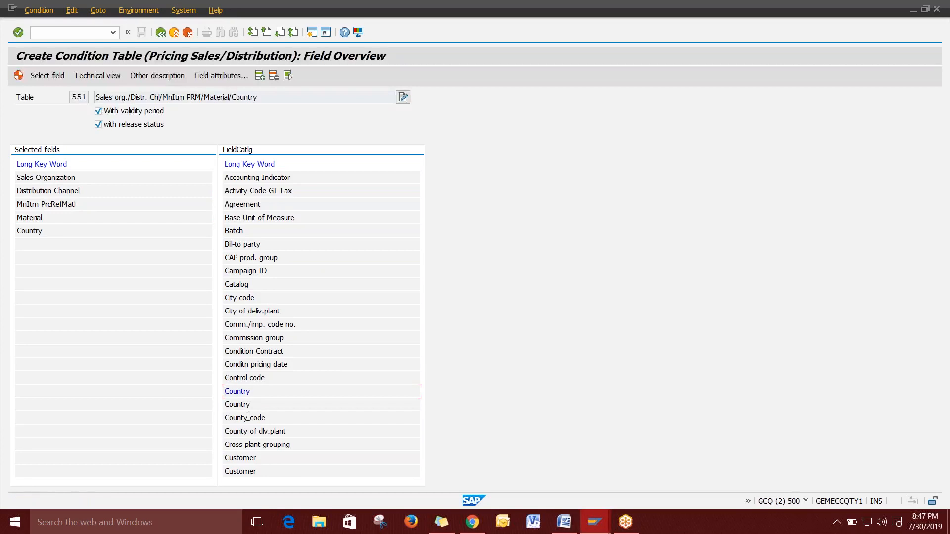
double_click(29, 232)
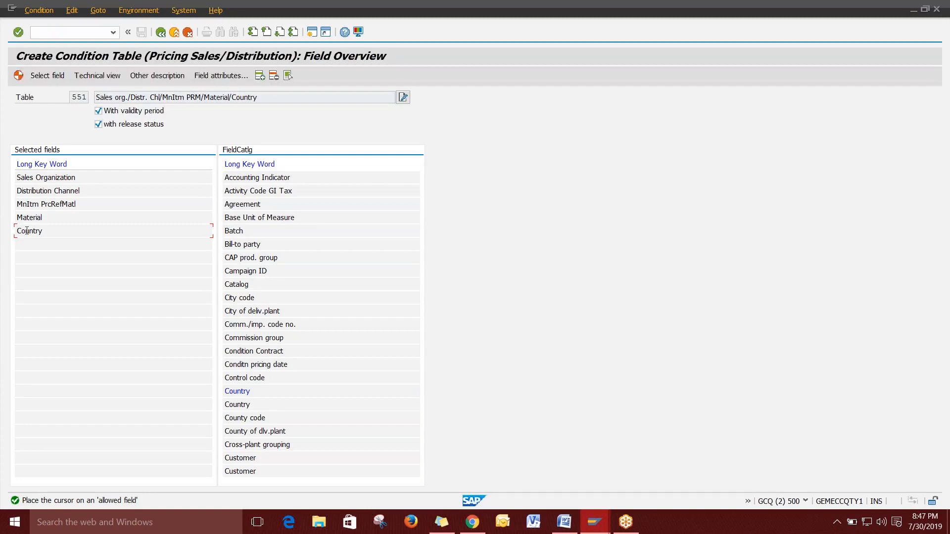
double_click(31, 234)
left_click(274, 76)
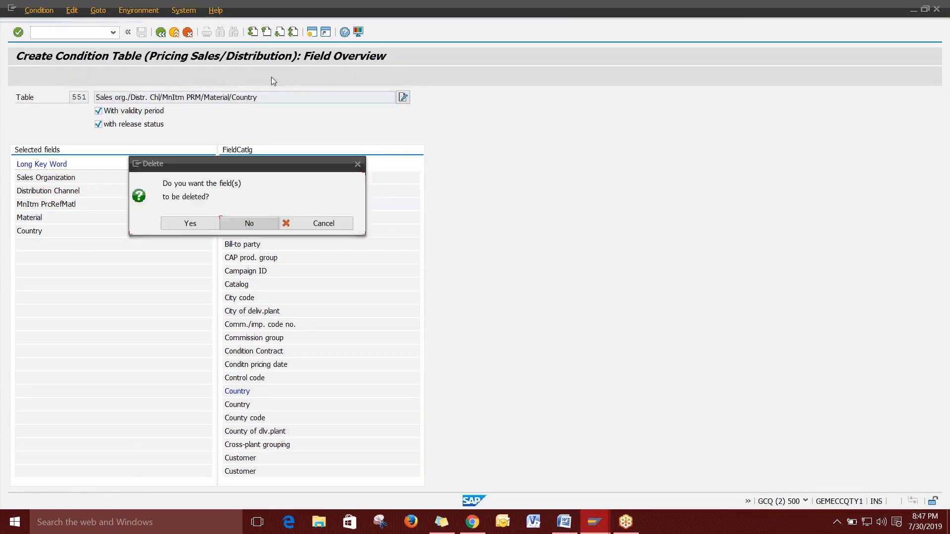
left_click(201, 224)
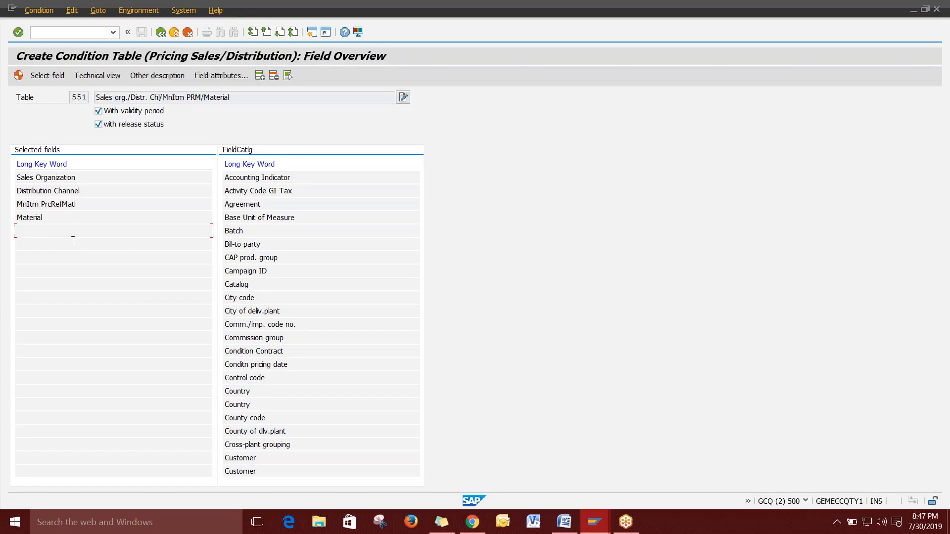
Delete the MnItm PrcRefMatl and Material fields from the selected fields of table 551.
left_click_drag(80, 178, 16, 178)
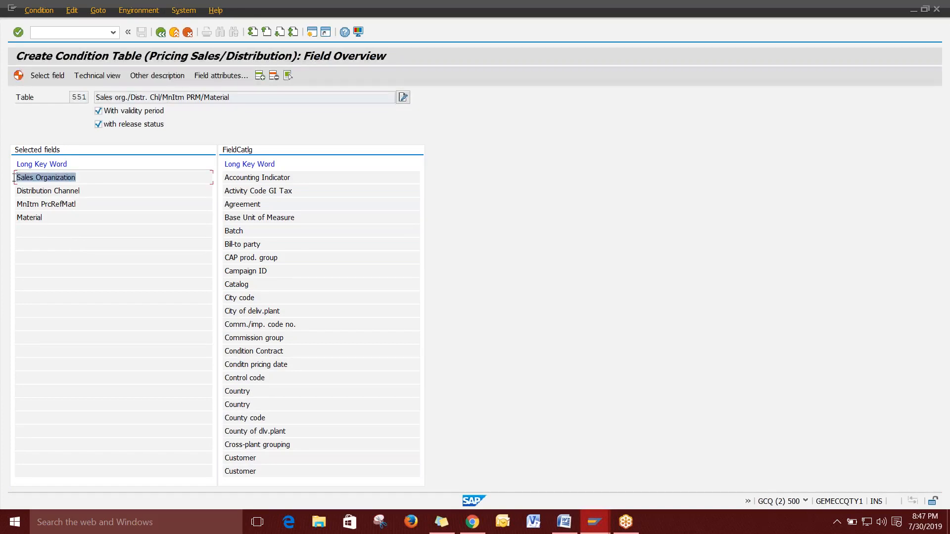
left_click(17, 178)
left_click_drag(83, 192, 69, 205)
left_click(11, 192)
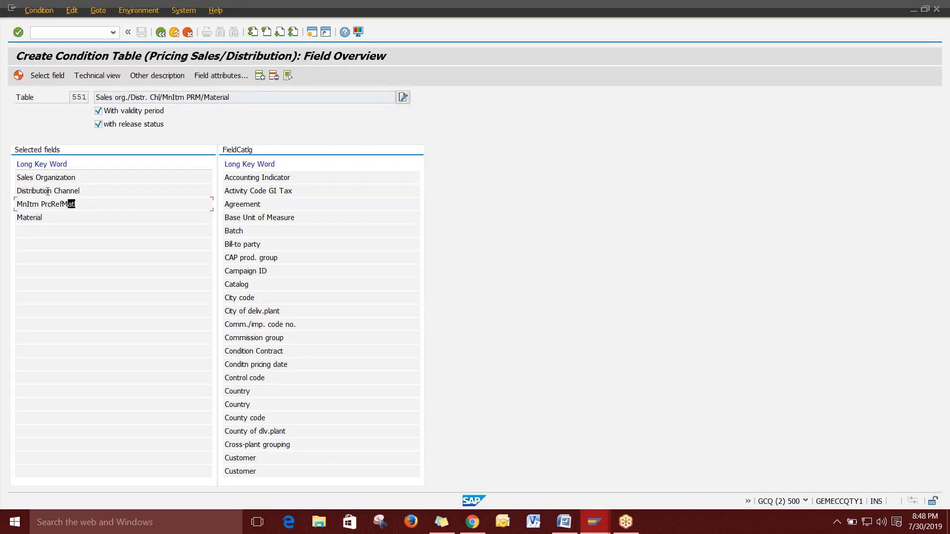
left_click_drag(69, 178, 32, 191)
left_click_drag(60, 203, 41, 204)
left_click(278, 76)
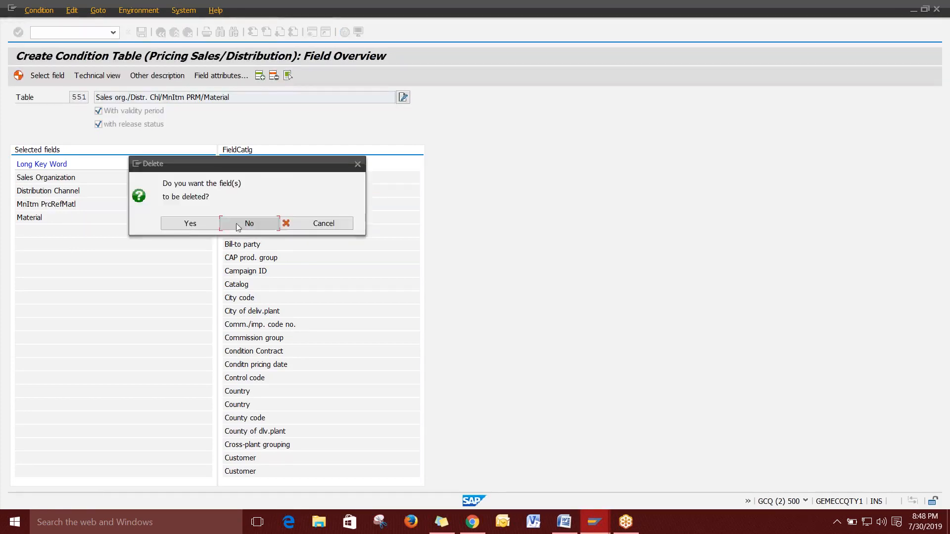
left_click(188, 223)
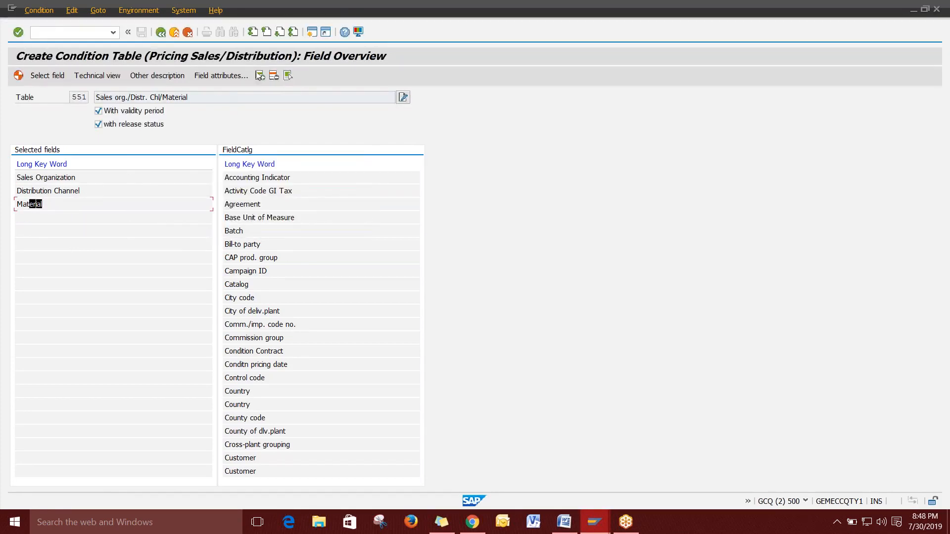
left_click(274, 75)
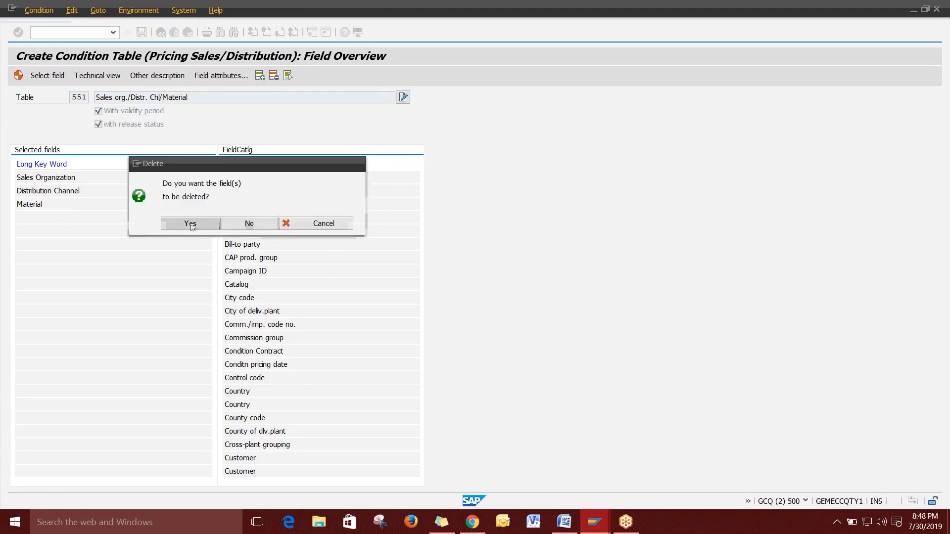
left_click(190, 223)
Review the selected fields Sales Organization and Distribution Channel alongside the field catalog.
left_click_drag(64, 178, 87, 178)
double_click(87, 194)
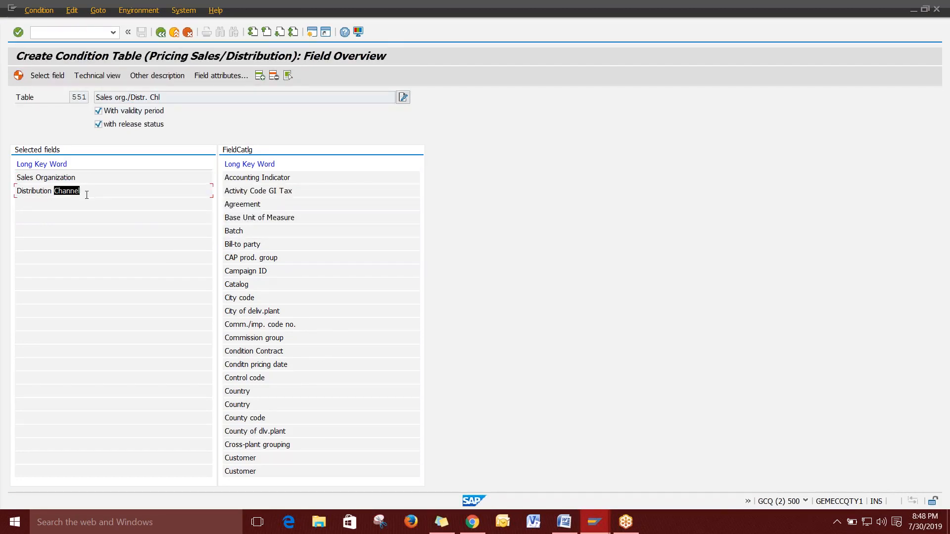
left_click(264, 297)
left_click(255, 405)
double_click(69, 191)
left_click_drag(63, 177, 89, 180)
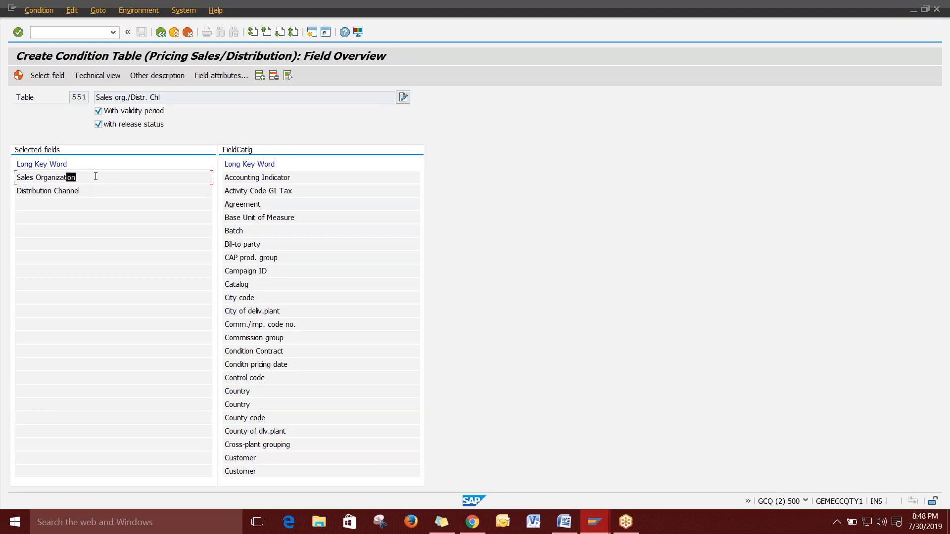
left_click_drag(58, 191, 91, 187)
left_click_drag(63, 191, 93, 192)
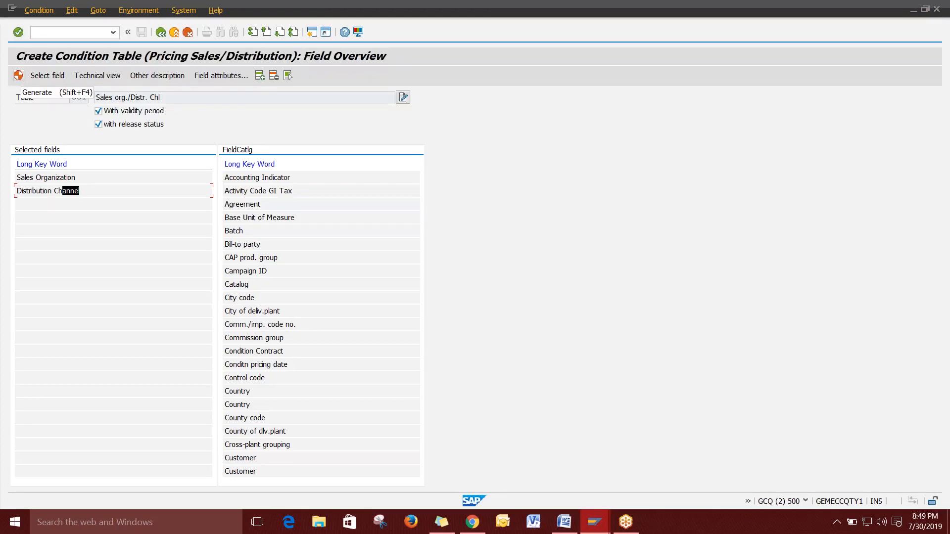
Generate condition table 551 and move the object directory entry dialog clear of the field lists.
left_click(18, 75)
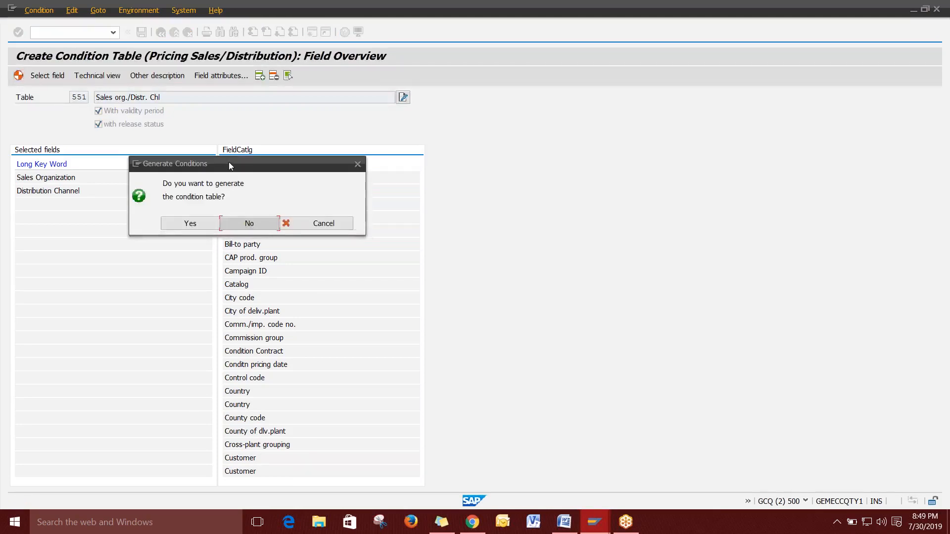
left_click_drag(228, 162, 532, 150)
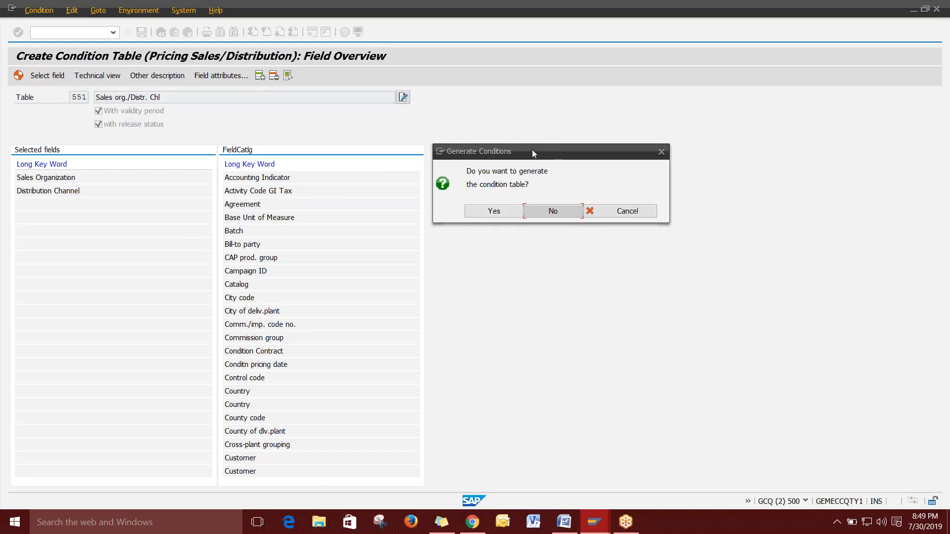
left_click(495, 212)
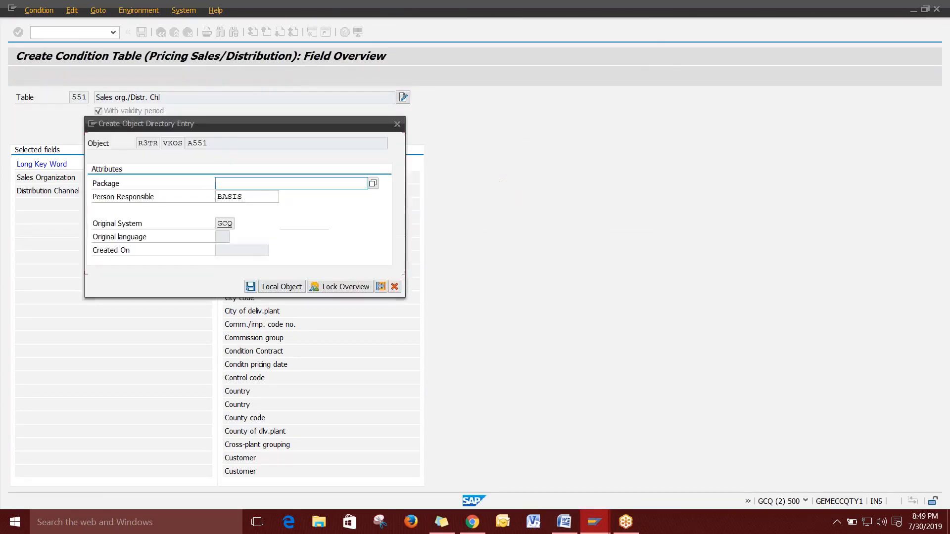
left_click_drag(188, 121, 453, 101)
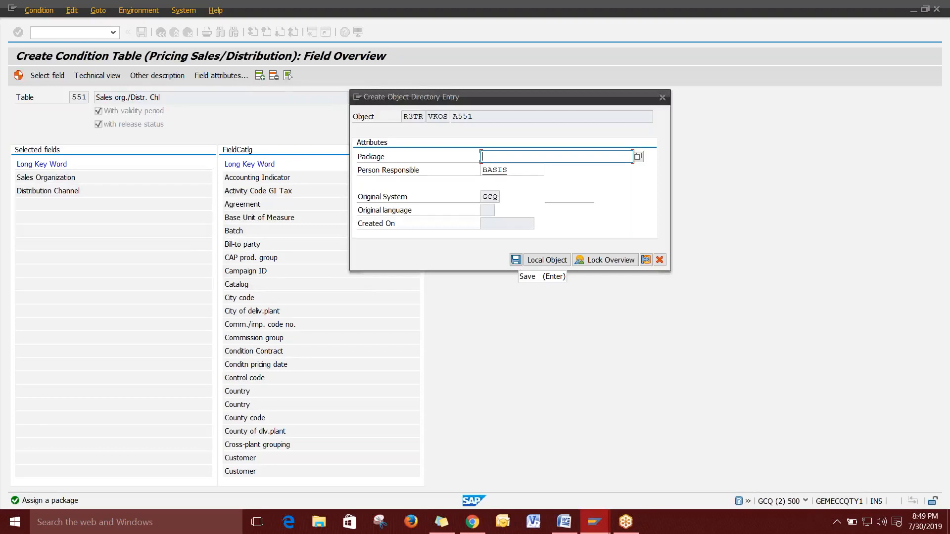
Try to save the object directory entry without a package, and try again with package TXT.
left_click(516, 260)
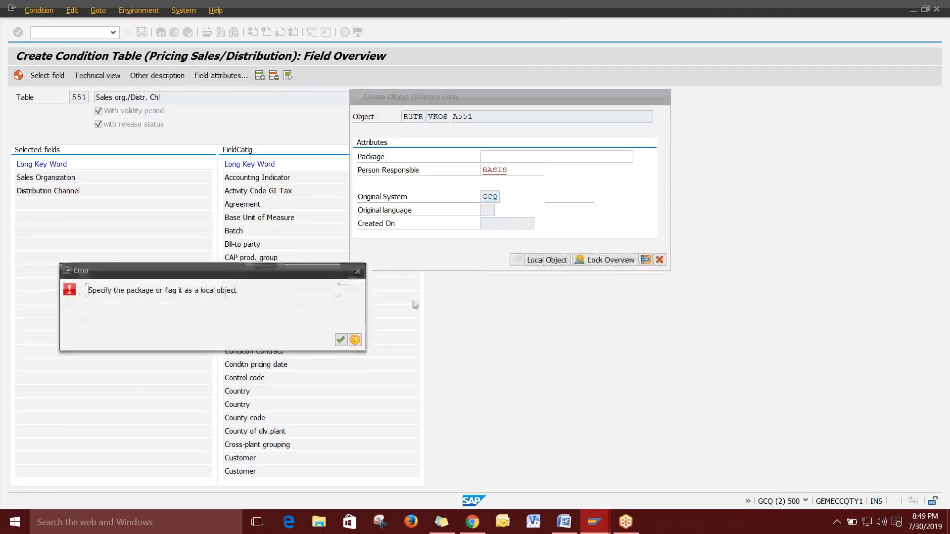
key("Return")
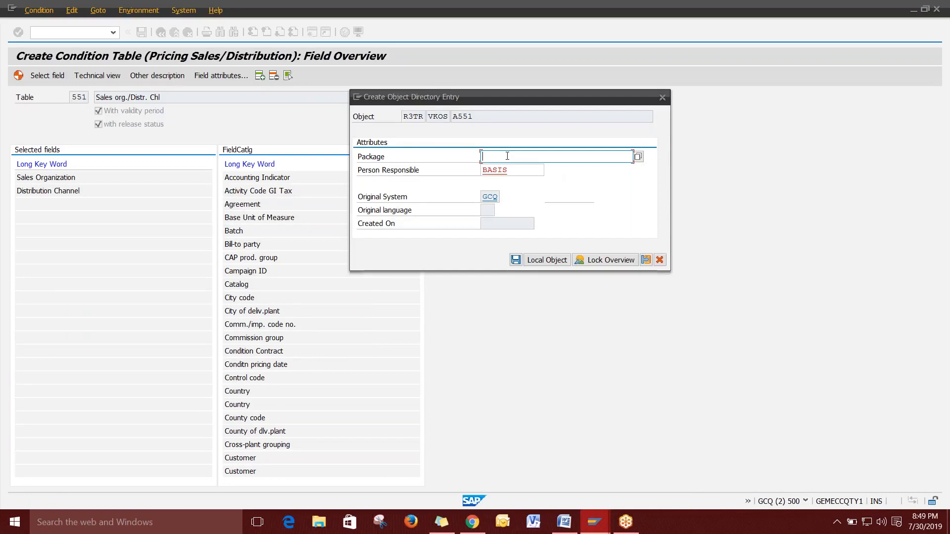
left_click(515, 260)
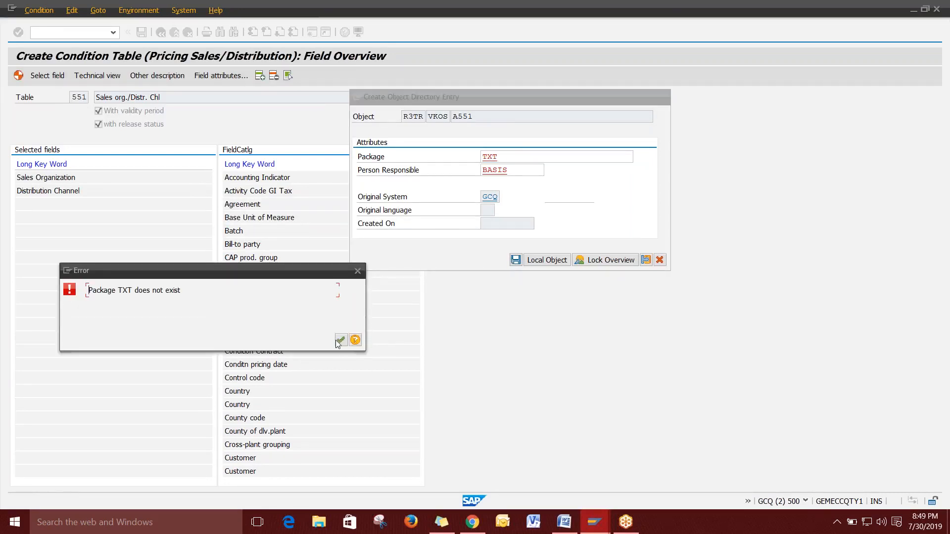
left_click(341, 340)
Look up the available packages and try to save the object directory entry with package /1SAP1/FC_FCG0.
left_click(639, 156)
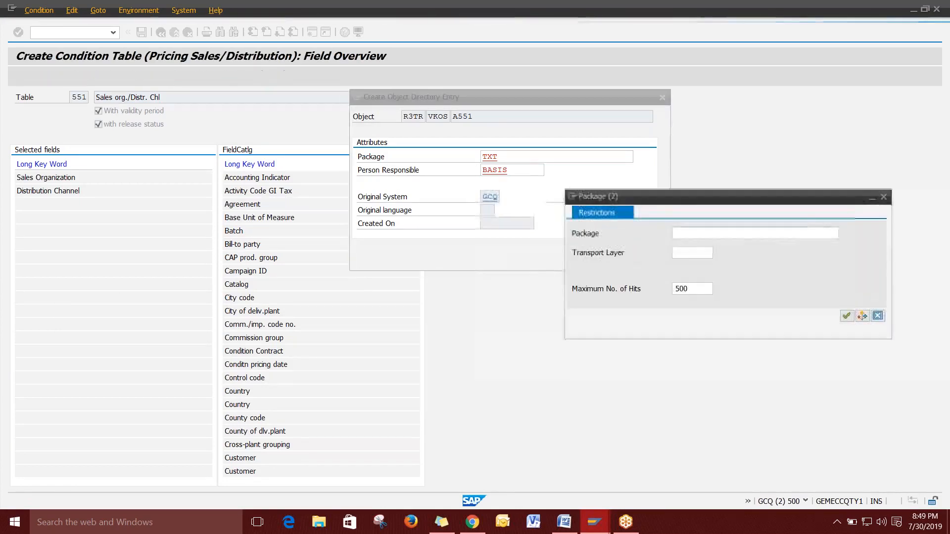
left_click_drag(664, 195, 261, 257)
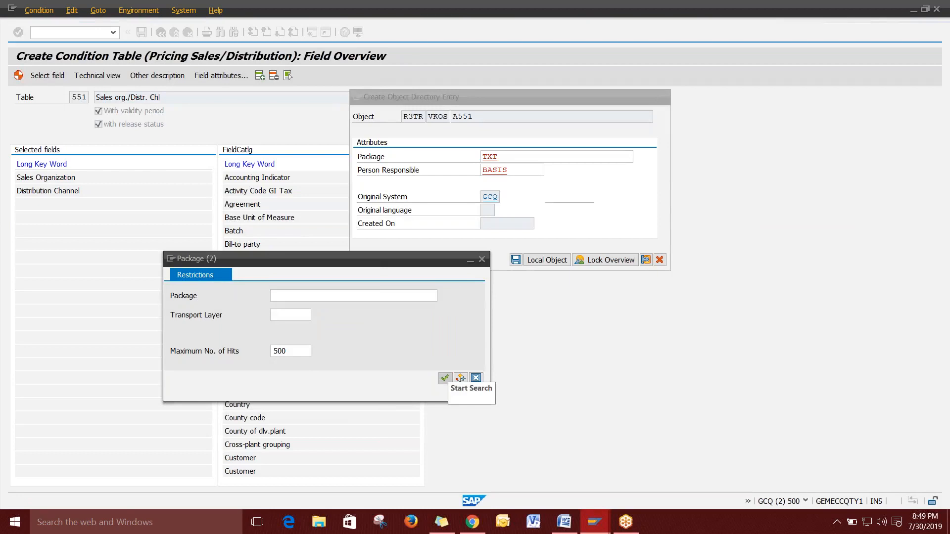
left_click(444, 378)
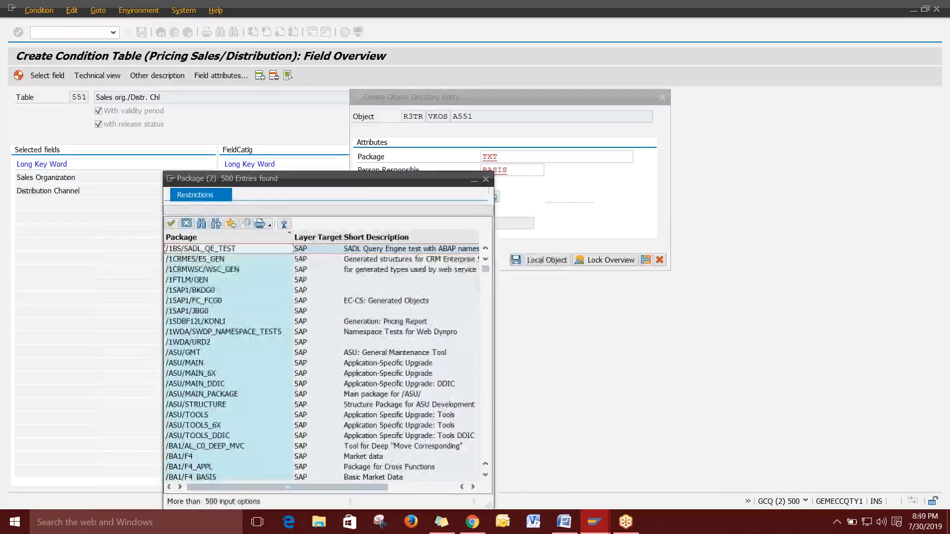
double_click(418, 305)
left_click(516, 260)
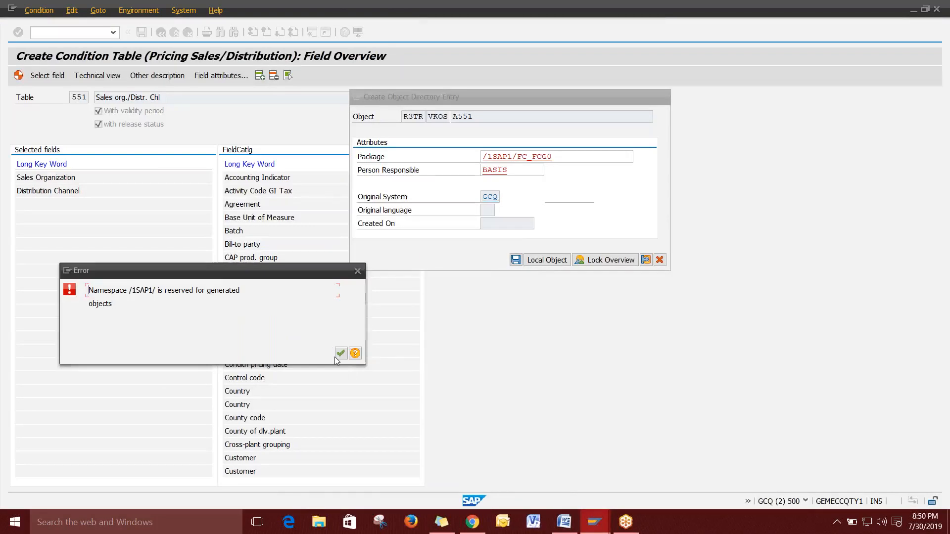
left_click(340, 353)
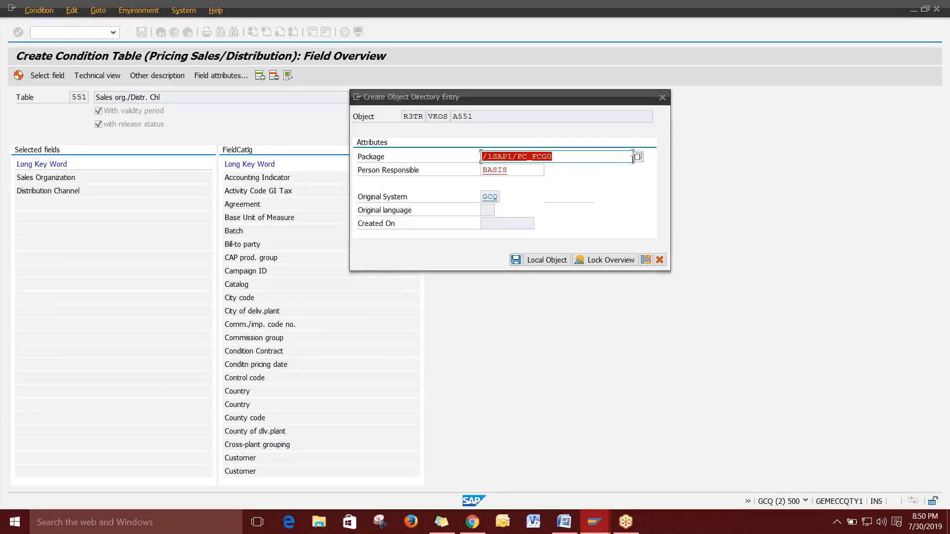
Choose package S_DOWNLOAD_SERVICE_APPL from the package list and save the object directory entry, accepting SAP as the original system.
left_click(638, 157)
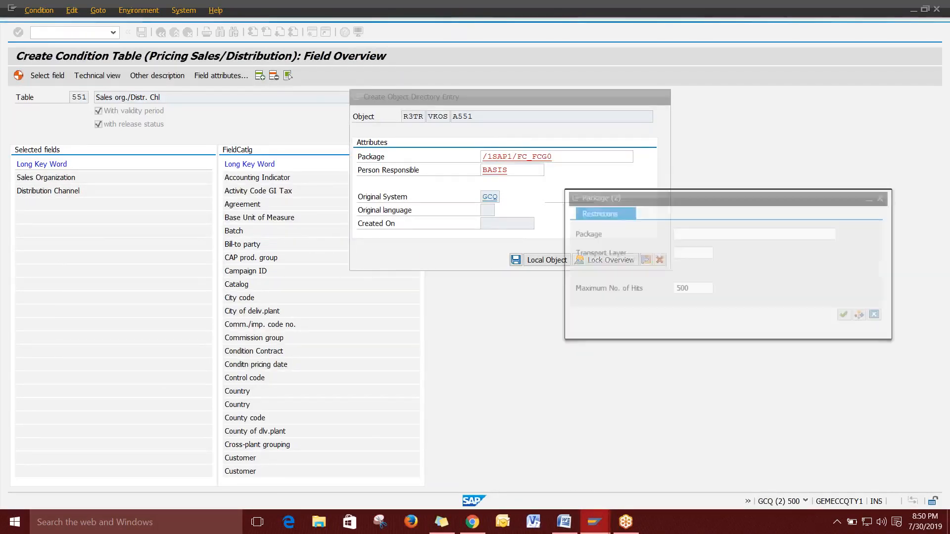
left_click_drag(657, 207, 276, 244)
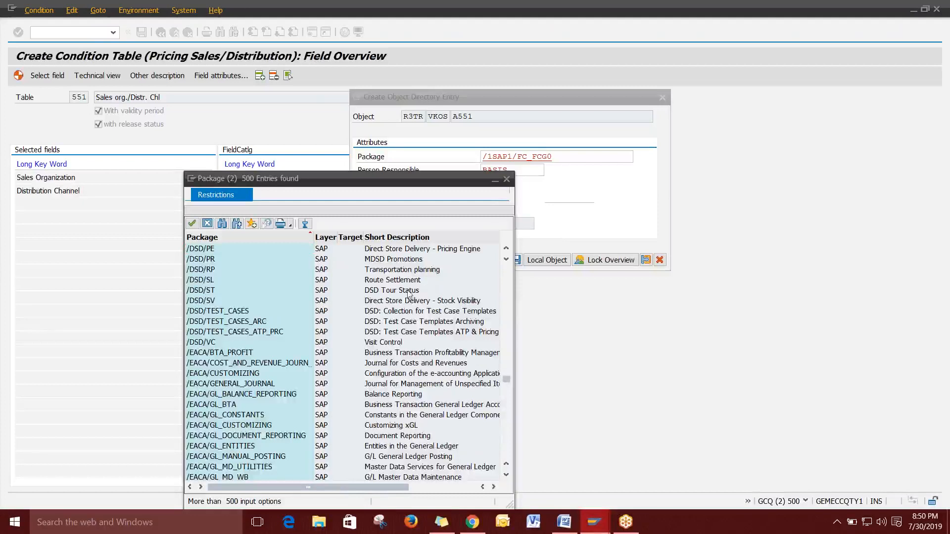
scroll(409, 294, "up", 1)
scroll(409, 295, "up", 4)
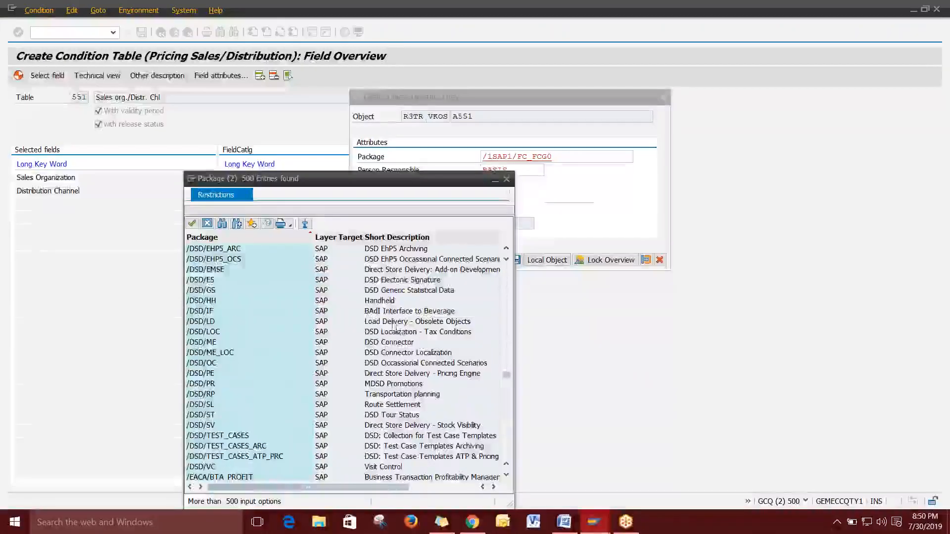
scroll(379, 345, "down", 10)
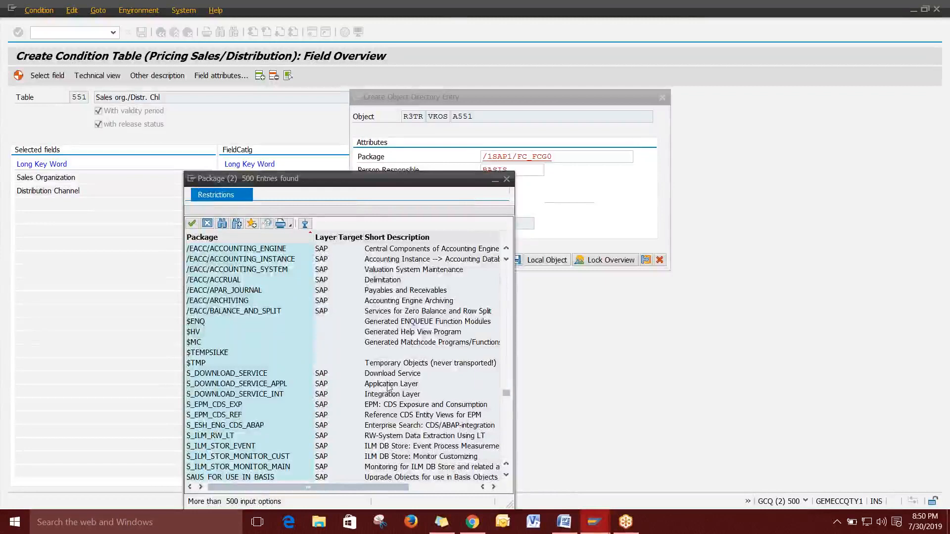
double_click(388, 388)
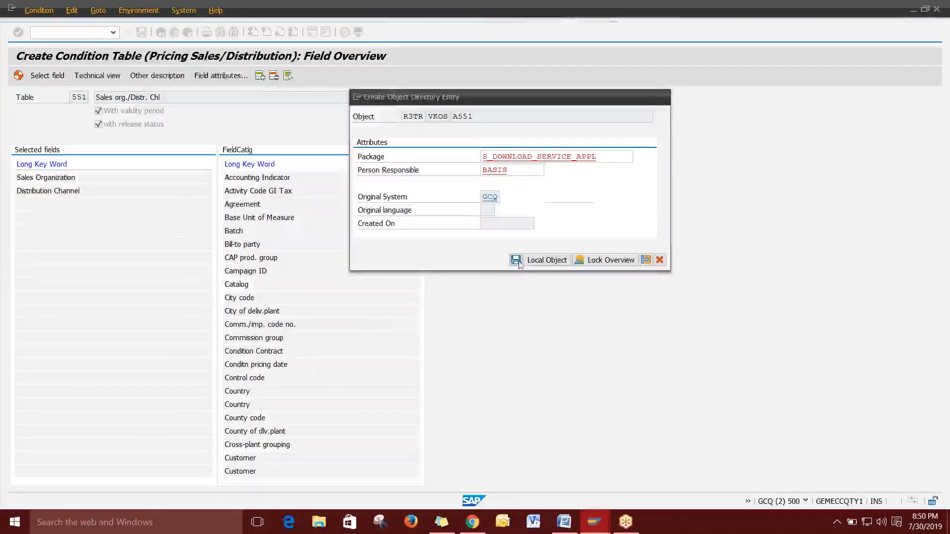
left_click(516, 260)
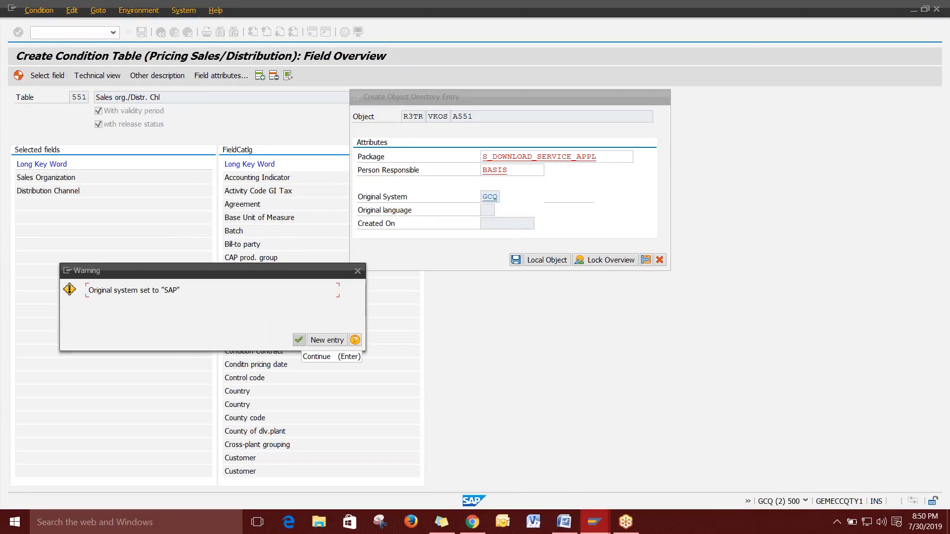
left_click(300, 340)
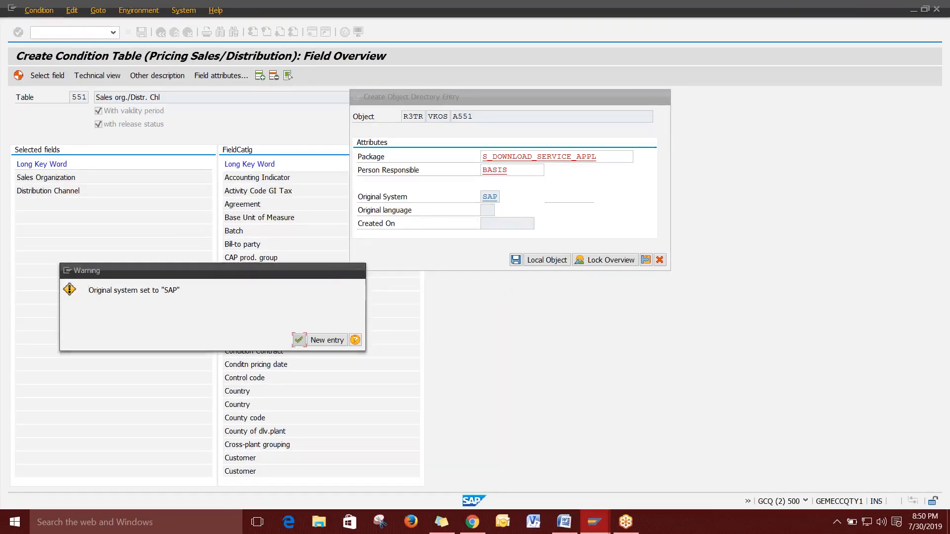
key("Return")
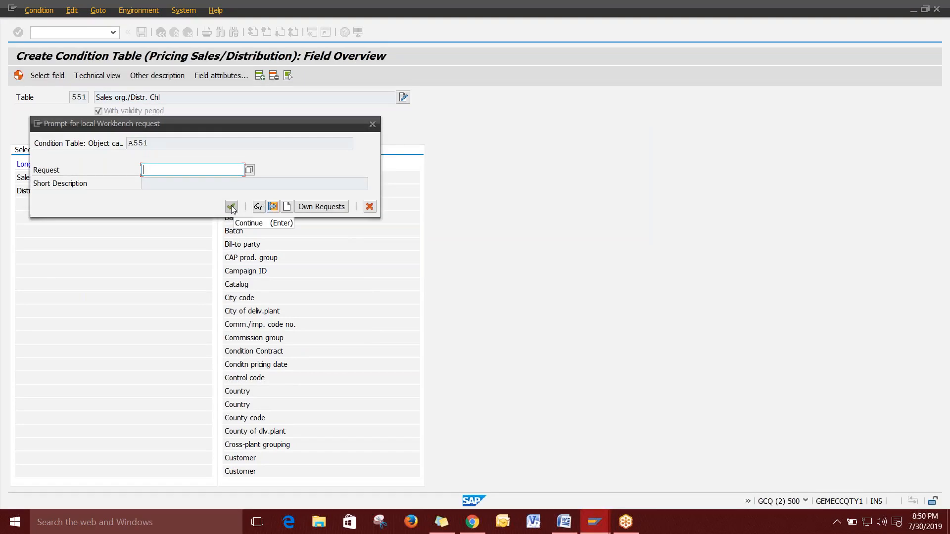
Create a local workbench request with the short description dddd and assign condition table 551 to it.
left_click(310, 207)
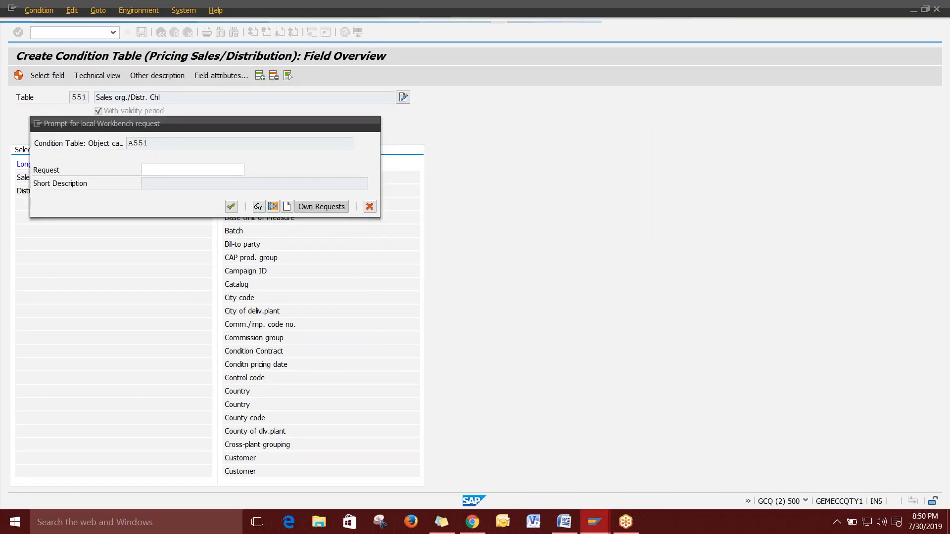
left_click(313, 364)
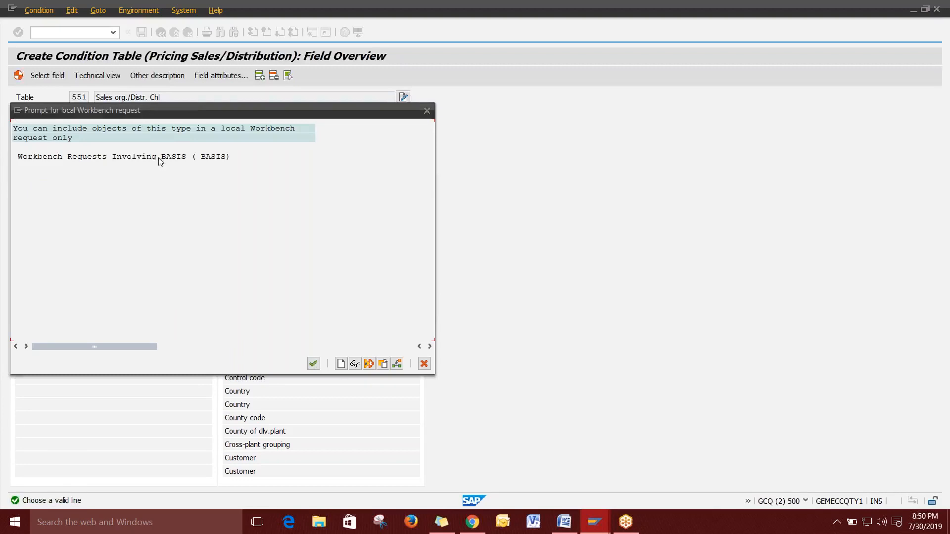
left_click(313, 364)
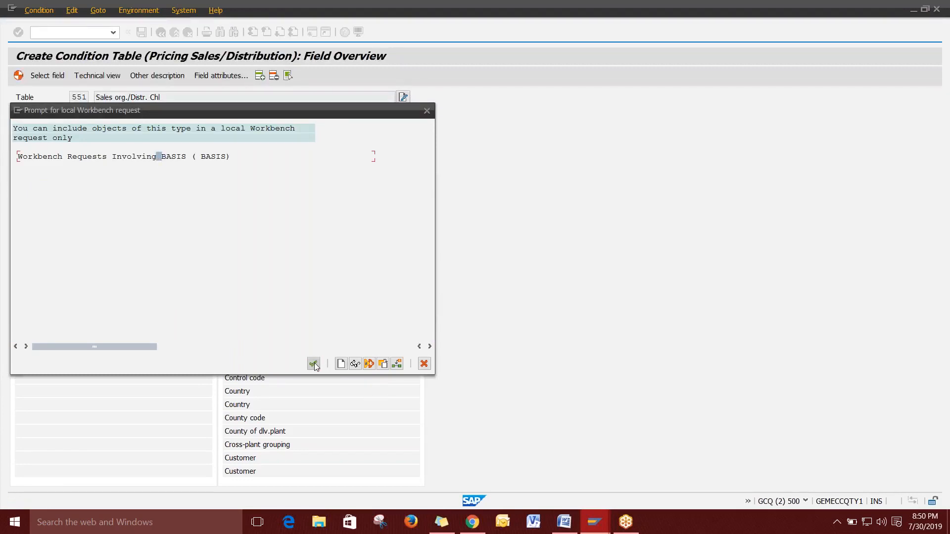
left_click(341, 364)
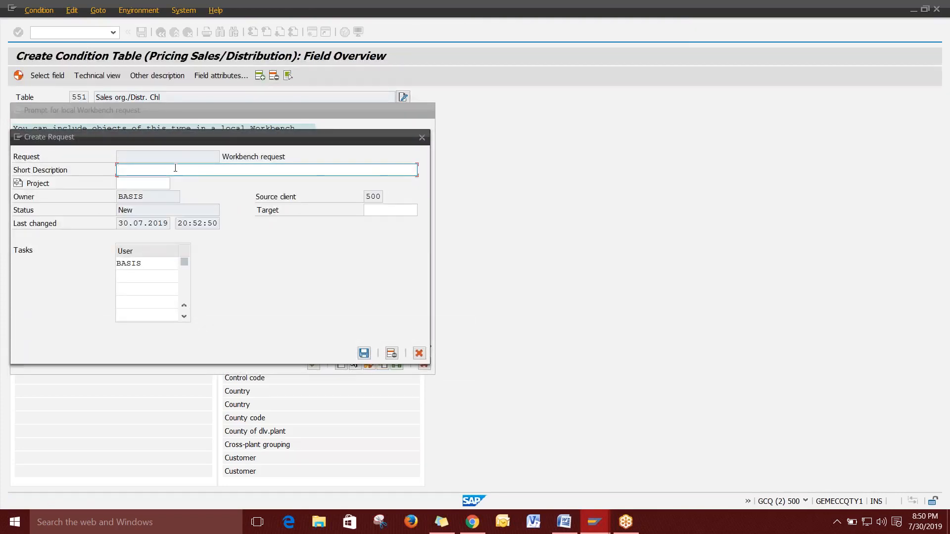
left_click(365, 354)
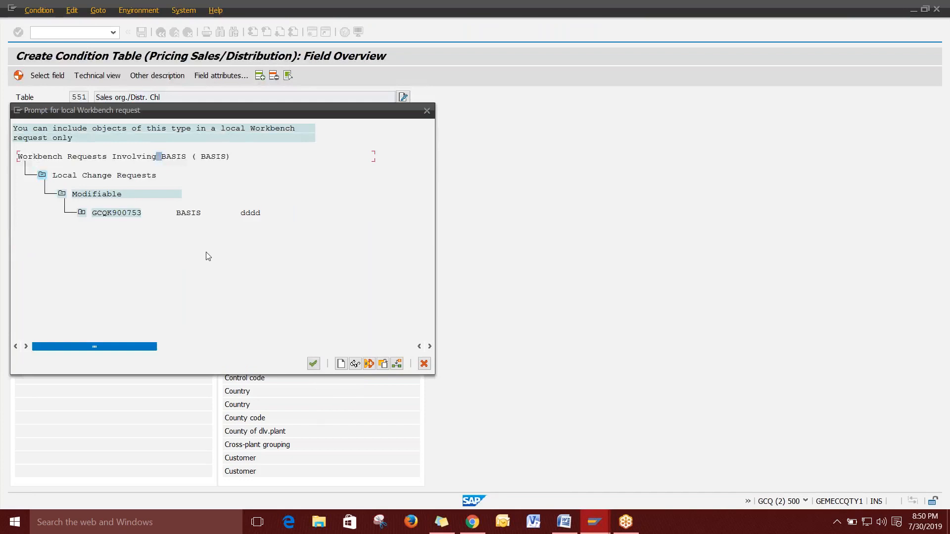
left_click(313, 364)
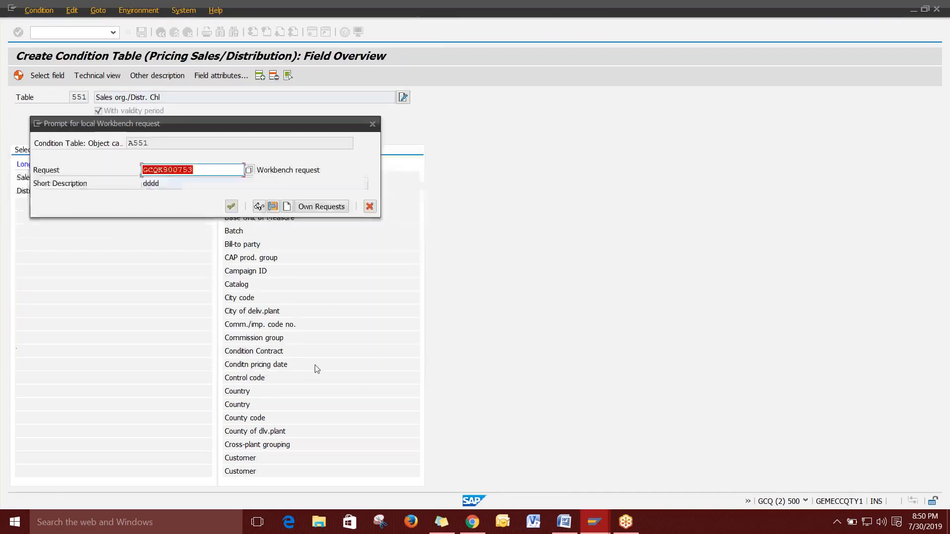
left_click(231, 206)
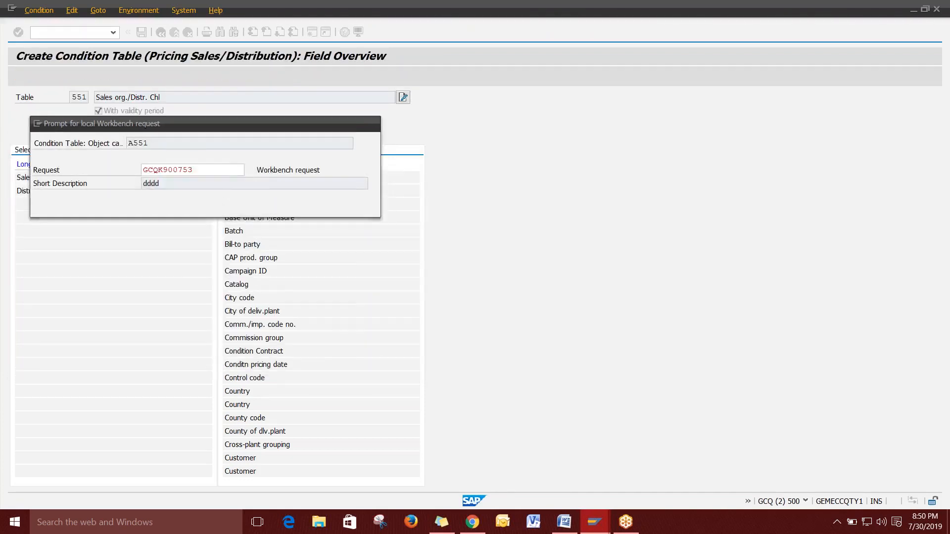
left_click(299, 353)
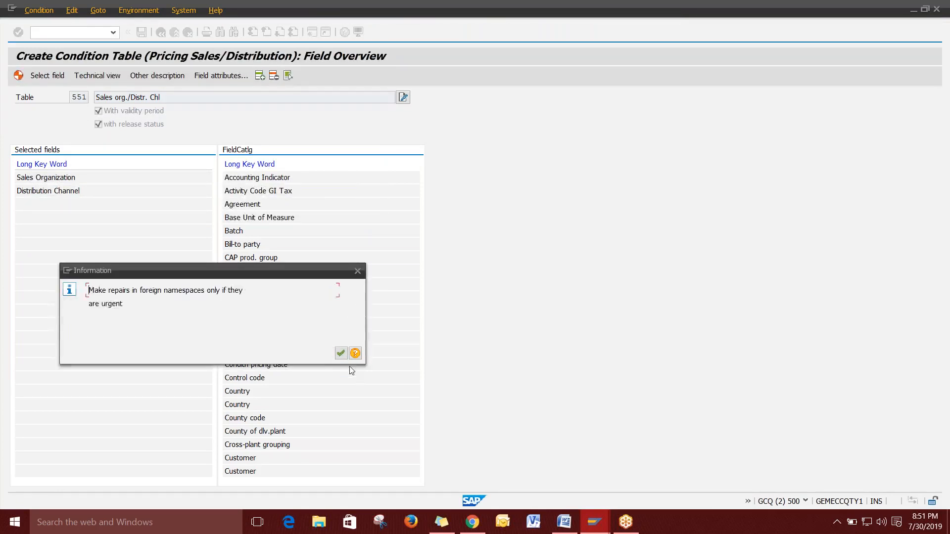
Switch to SAP Logon and try to connect to the SAP IDES EH5 system.
left_click(595, 522)
left_click(473, 454)
left_click(341, 256)
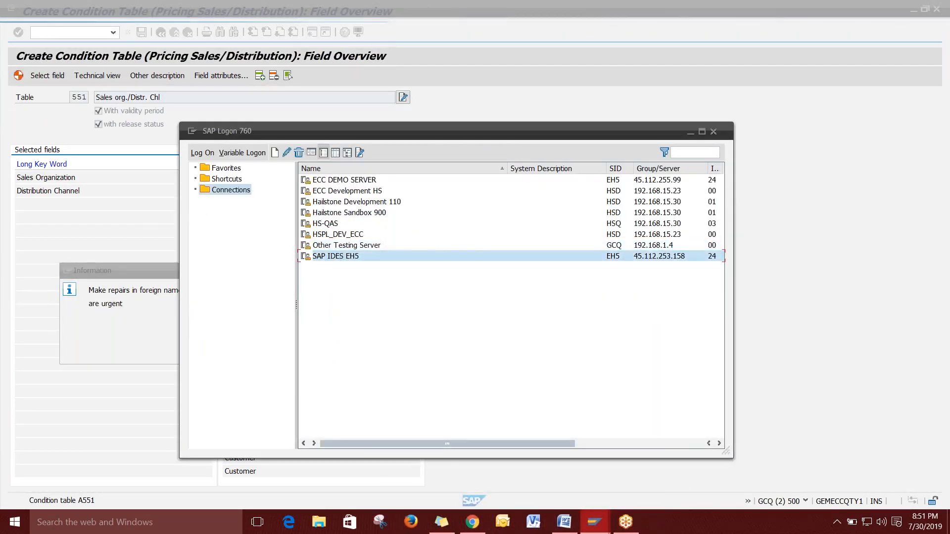
double_click(341, 256)
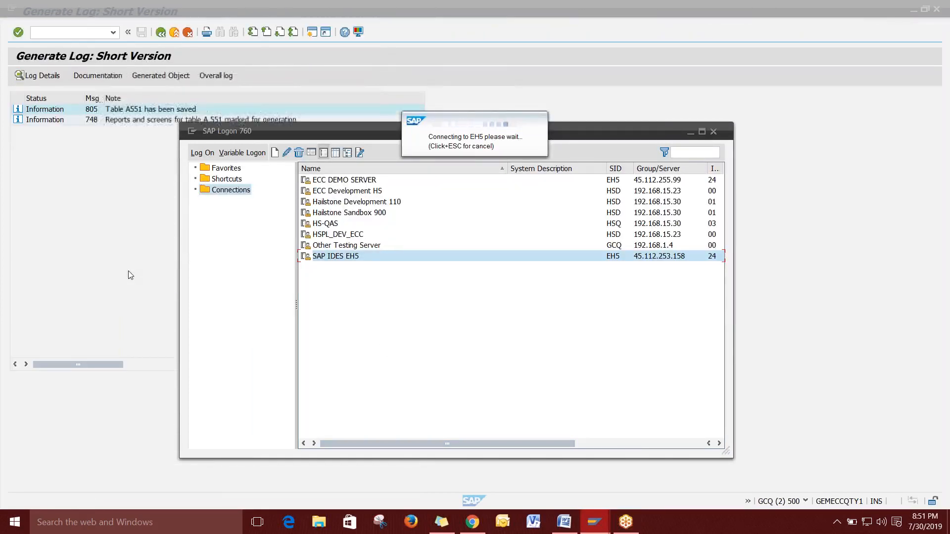
Close the generation log of condition table 551 and return to the initial screen for creating condition tables.
left_click(129, 271)
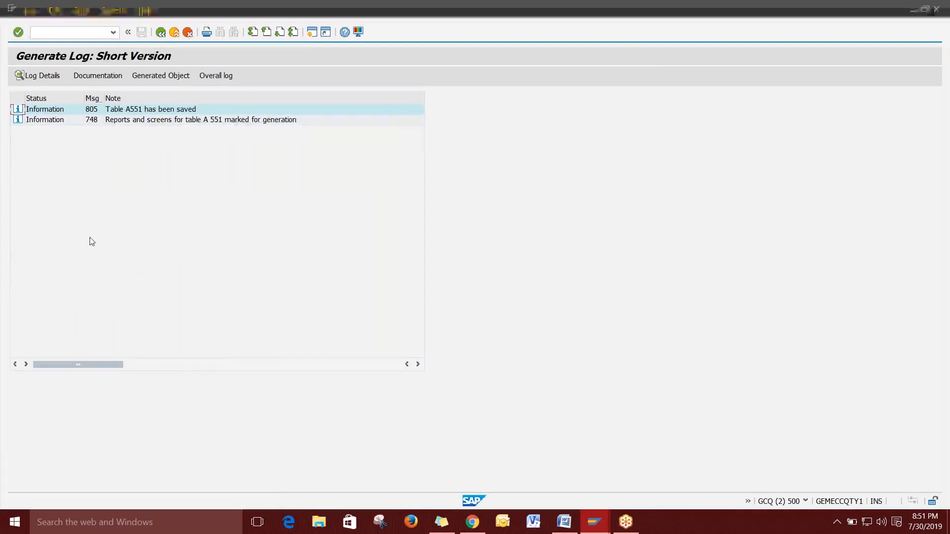
left_click(161, 33)
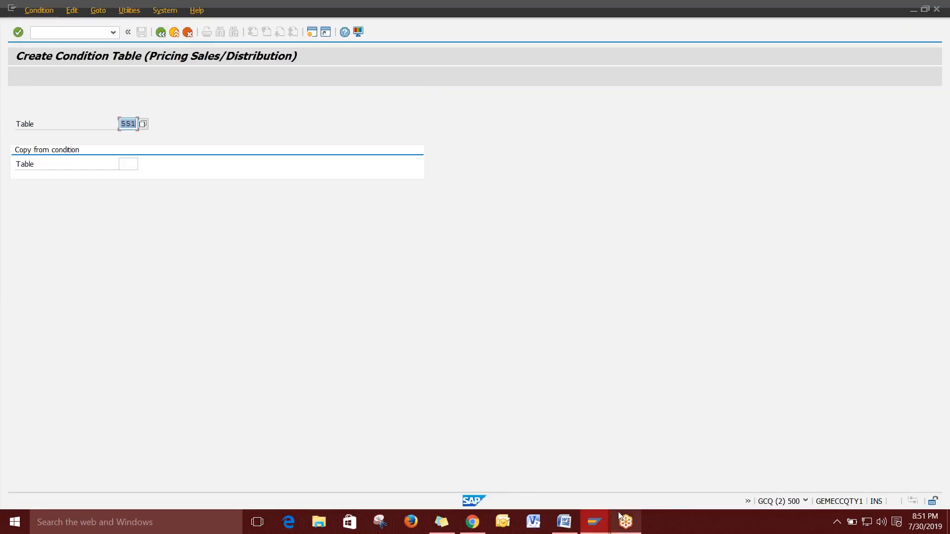
mouse_move(599, 521)
left_click(786, 470)
left_click(569, 322)
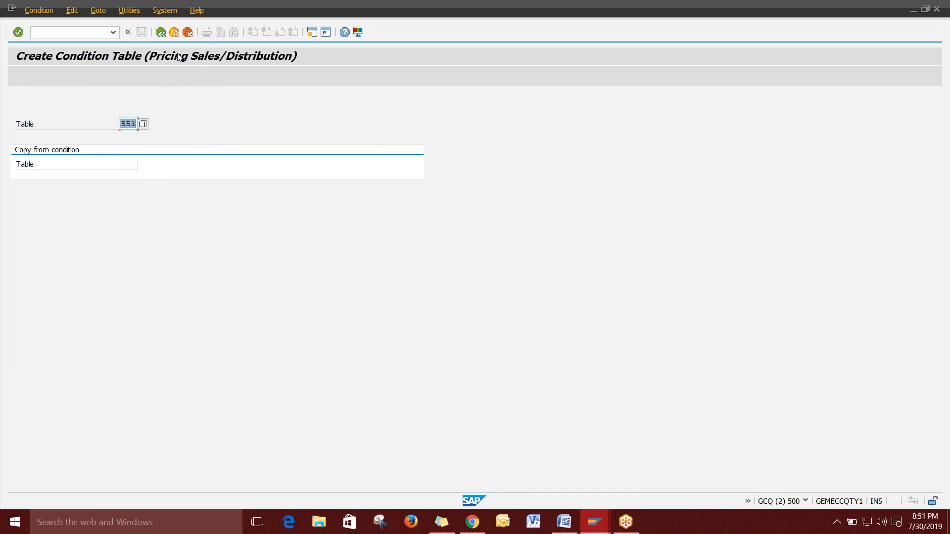
Open condition table 551 in change mode to check its fields, and return to the IMG structure.
left_click(39, 10)
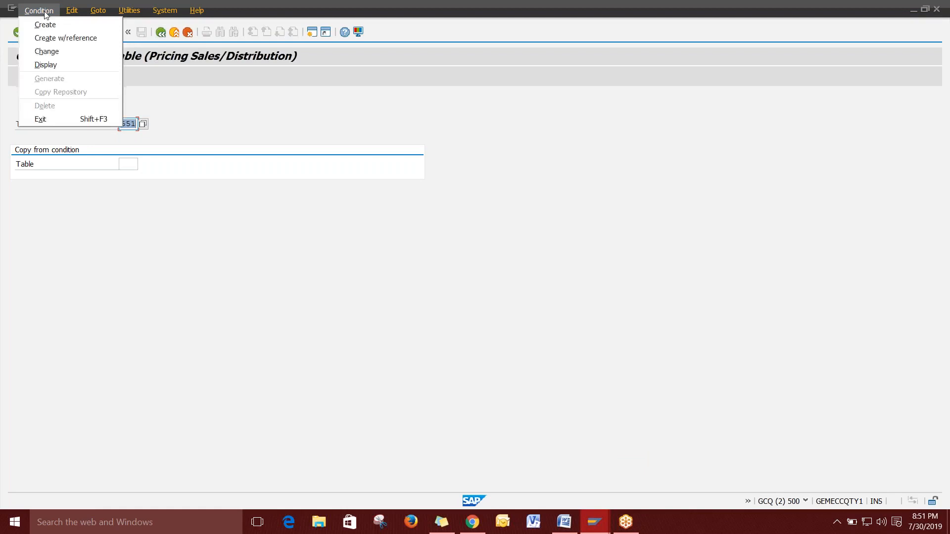
left_click(73, 52)
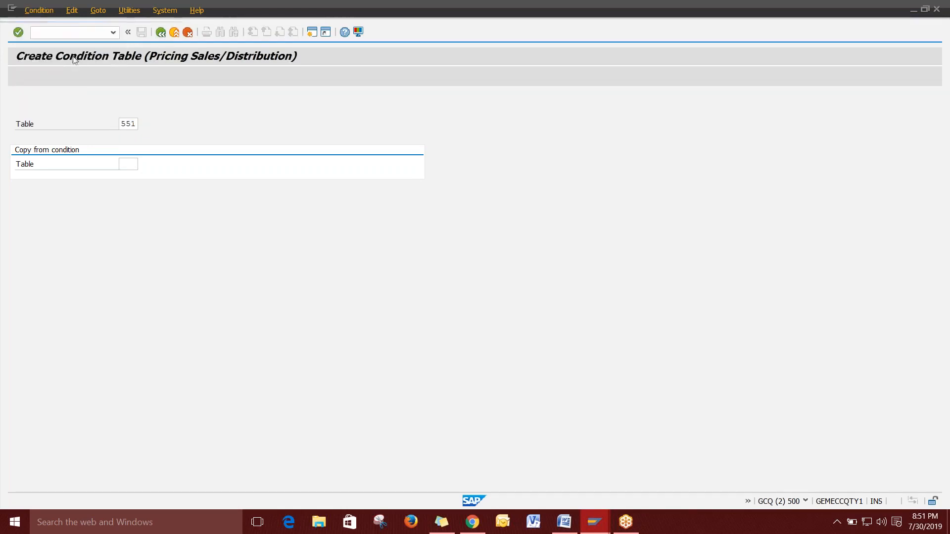
key("Return")
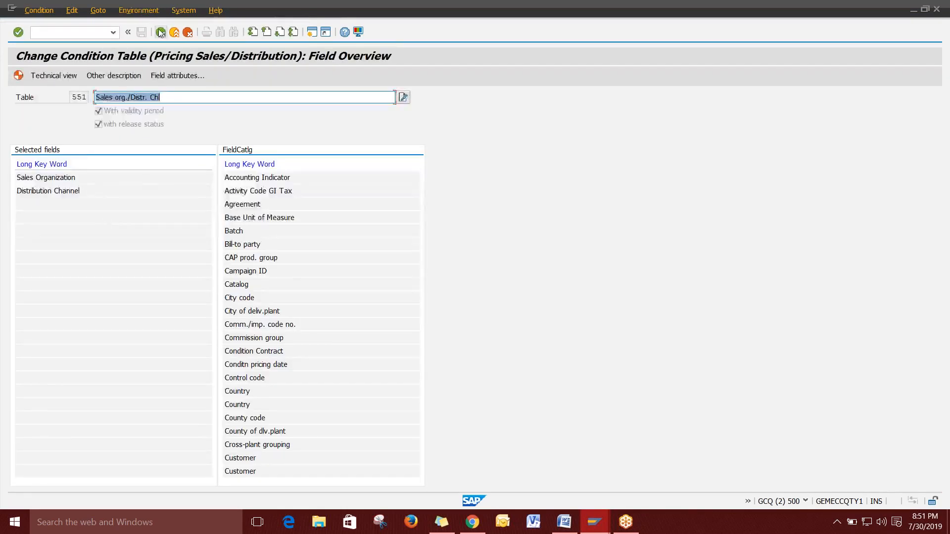
left_click(161, 33)
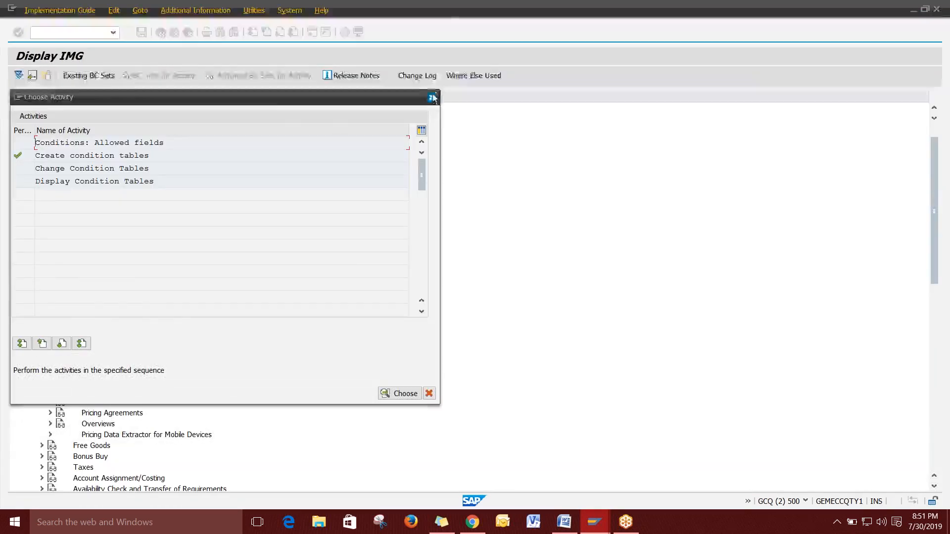
left_click(435, 98)
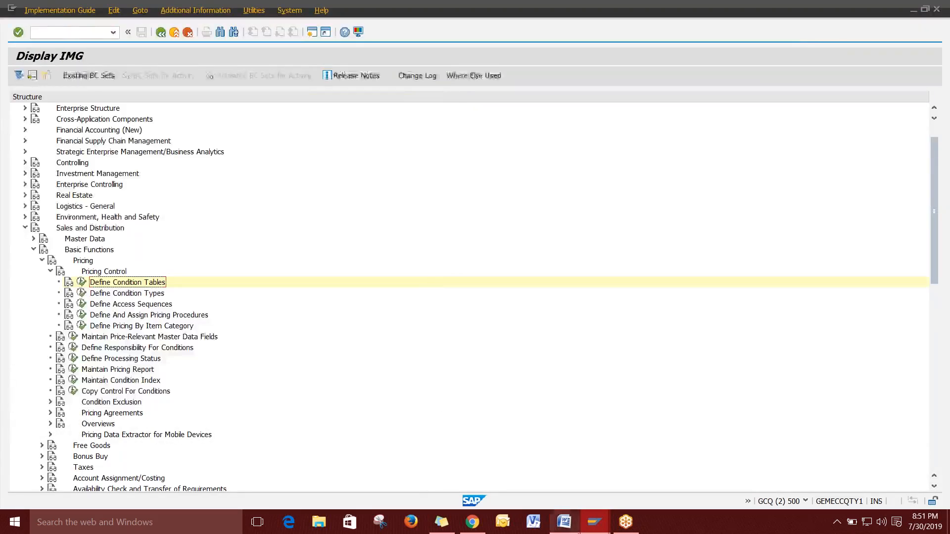
Switch to the Word document and review the pricing procedure steps and the condition type diagram.
left_click(564, 522)
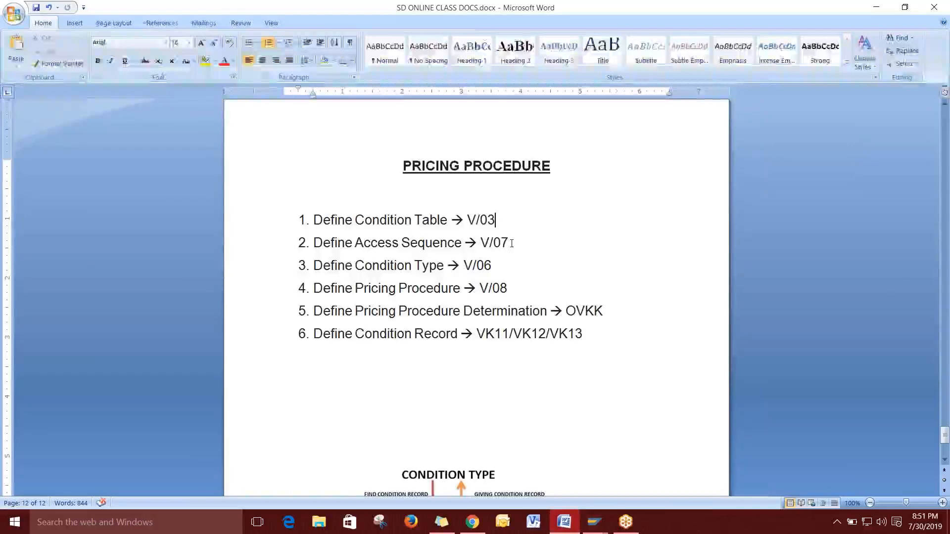
scroll(421, 387, "down", 7)
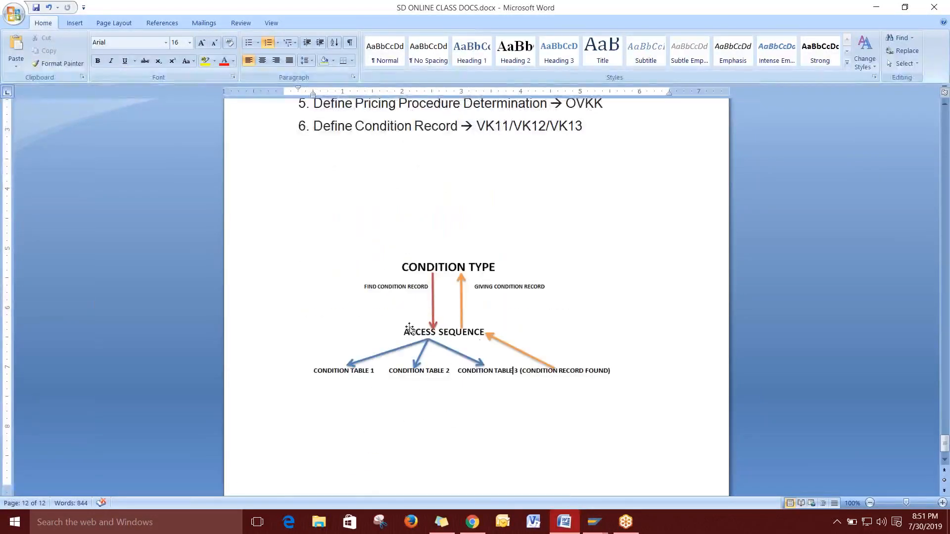
scroll(416, 329, "up", 4)
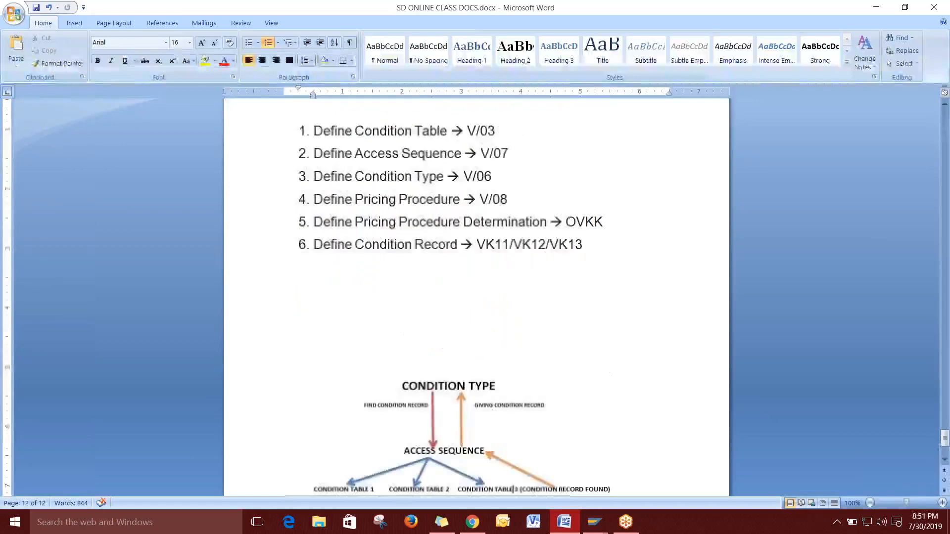
scroll(513, 489, "up", 3)
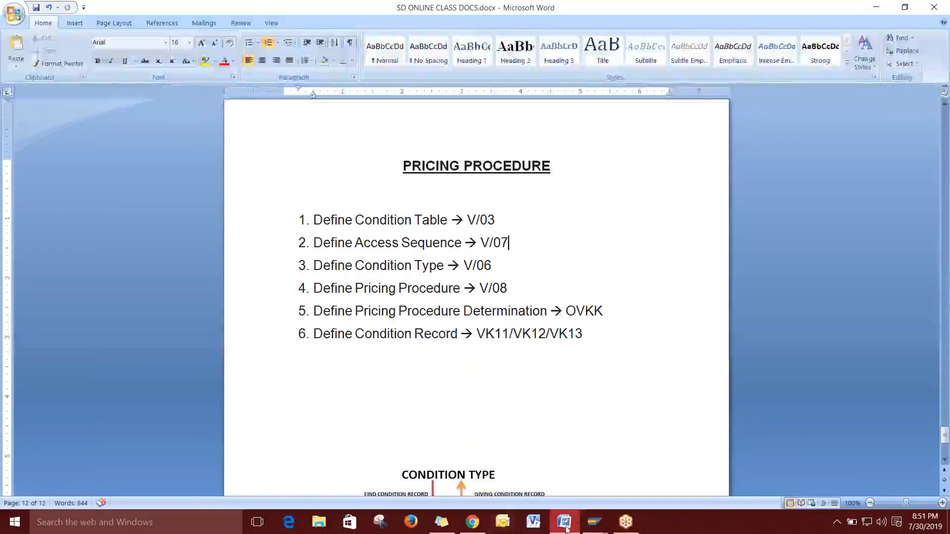
Switch back to SAP Easy Access, view the access sequences overview with transaction V/07, and leave it.
mouse_move(594, 522)
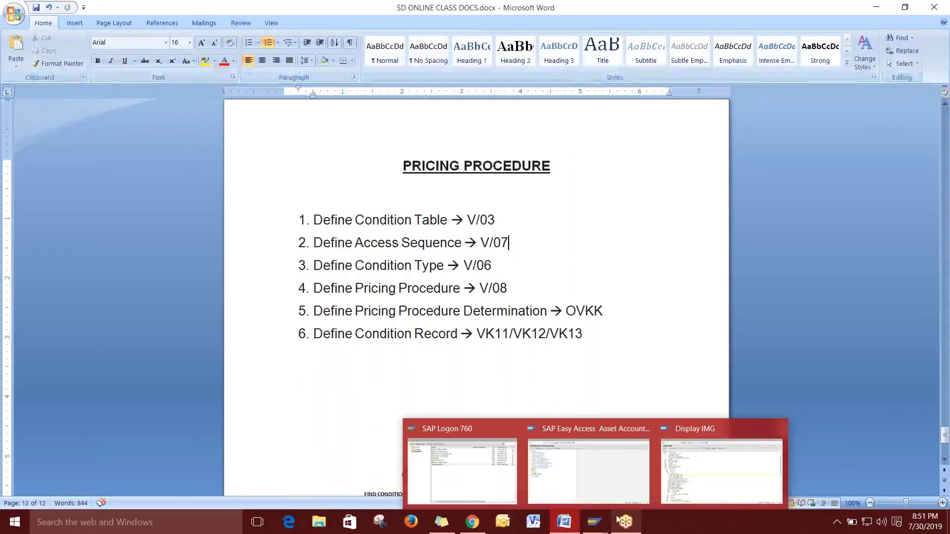
left_click(589, 464)
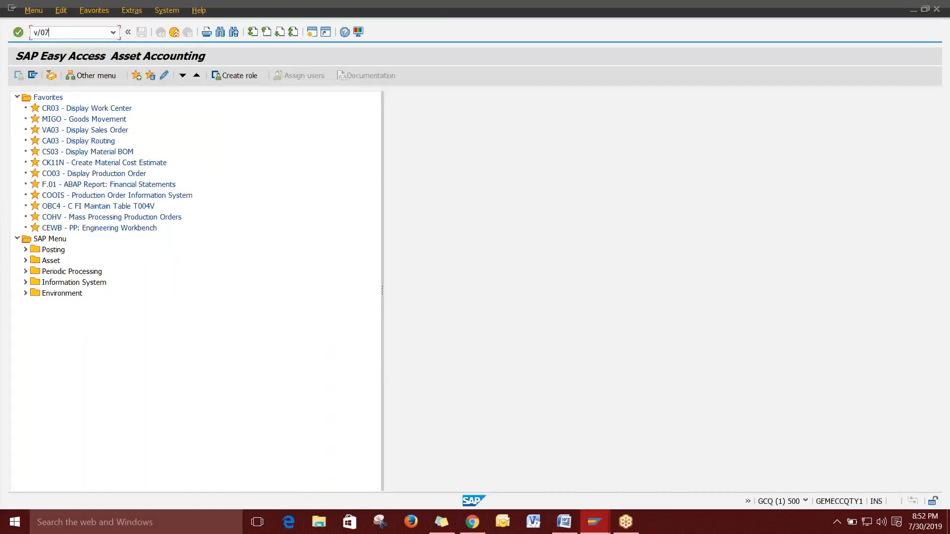
key("Return")
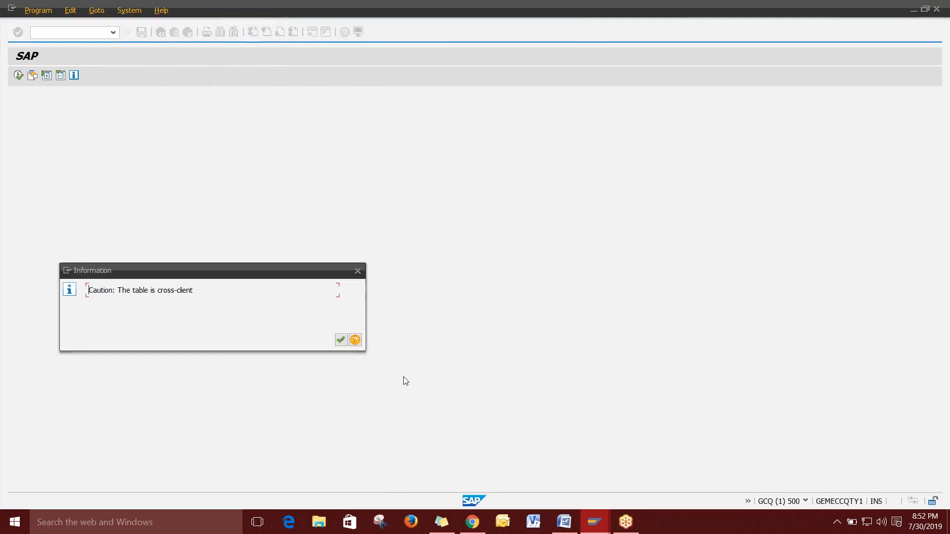
left_click(340, 340)
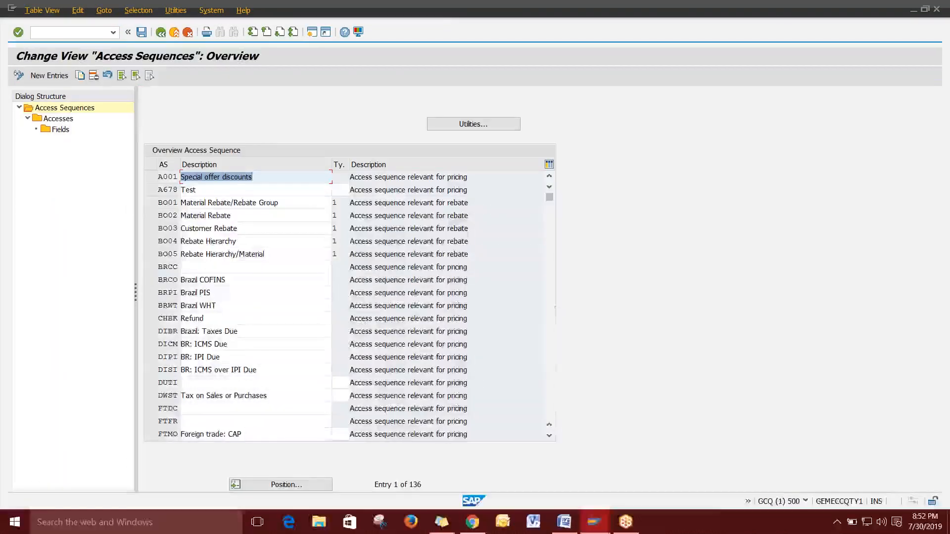
left_click(161, 32)
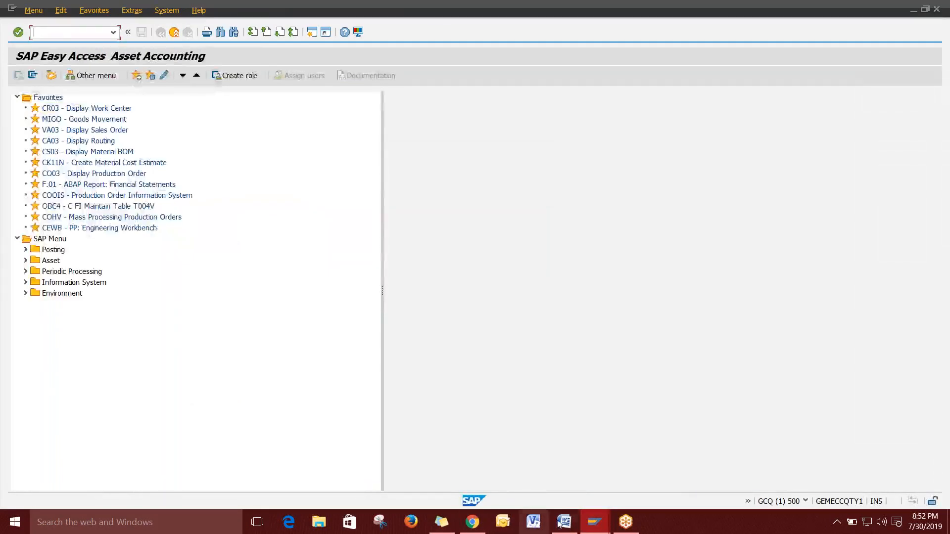
Switch to the Display IMG session and open Maintain Access Sequences from Define Access Sequences, accepting the cross-client notice.
left_click(594, 521)
left_click(656, 467)
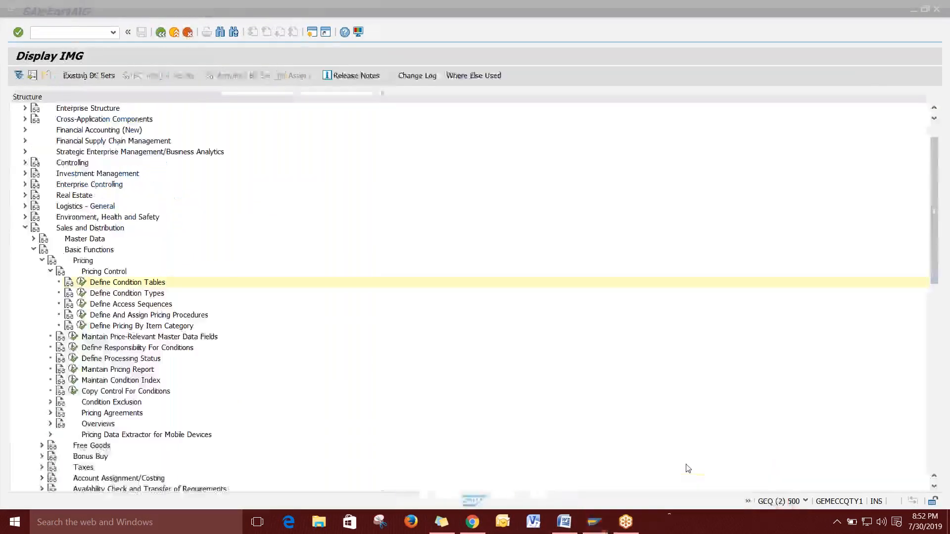
left_click(88, 253)
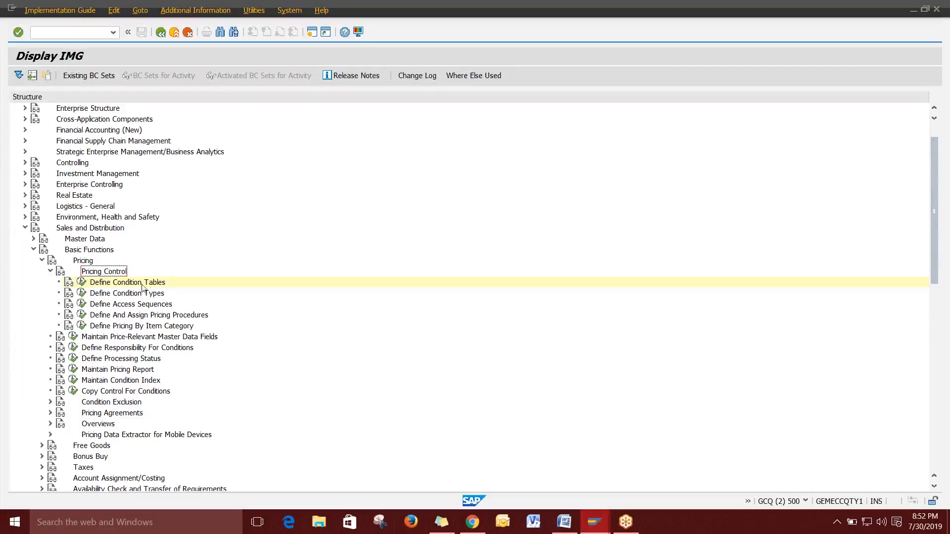
left_click(124, 305)
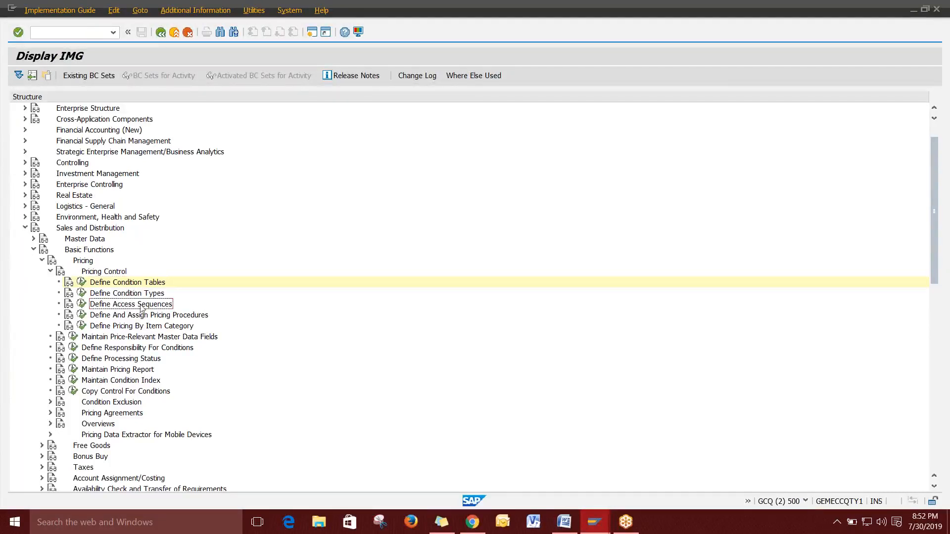
left_click(83, 305)
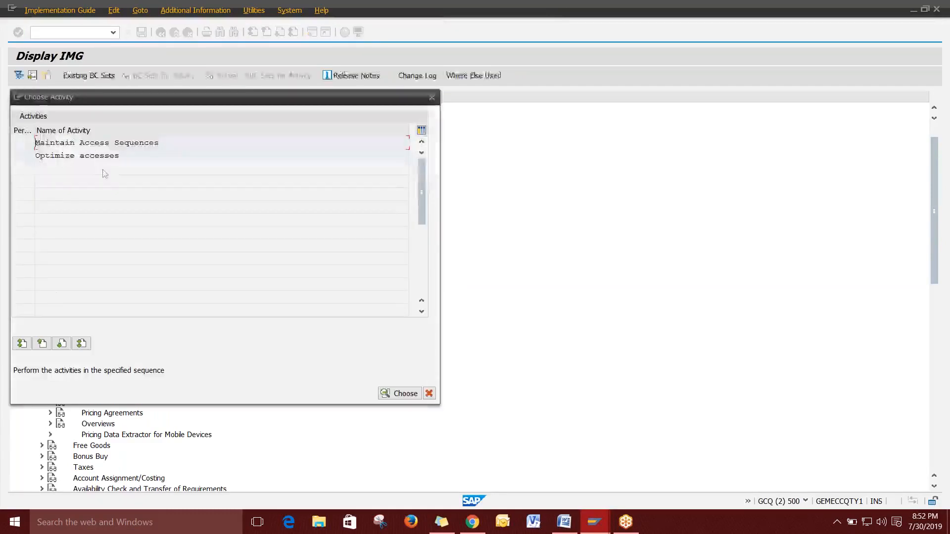
double_click(168, 145)
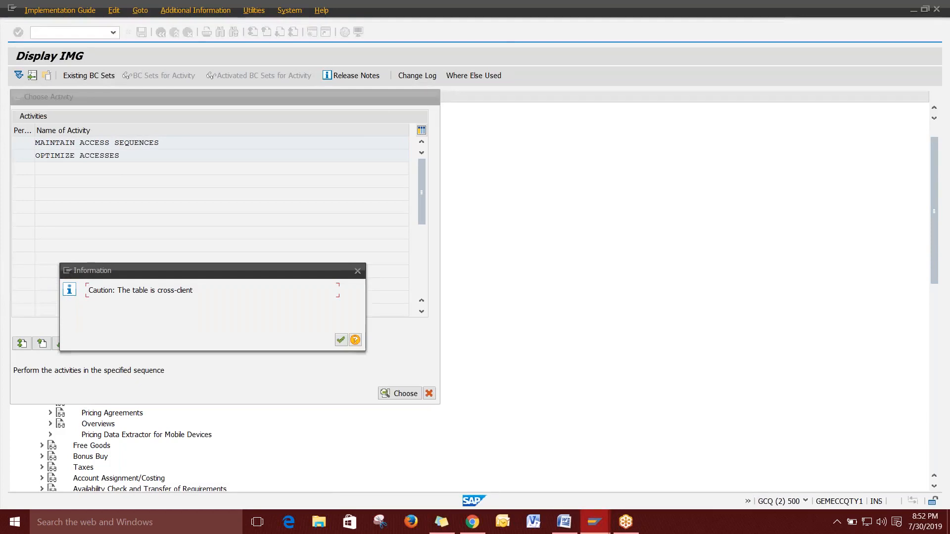
left_click(341, 339)
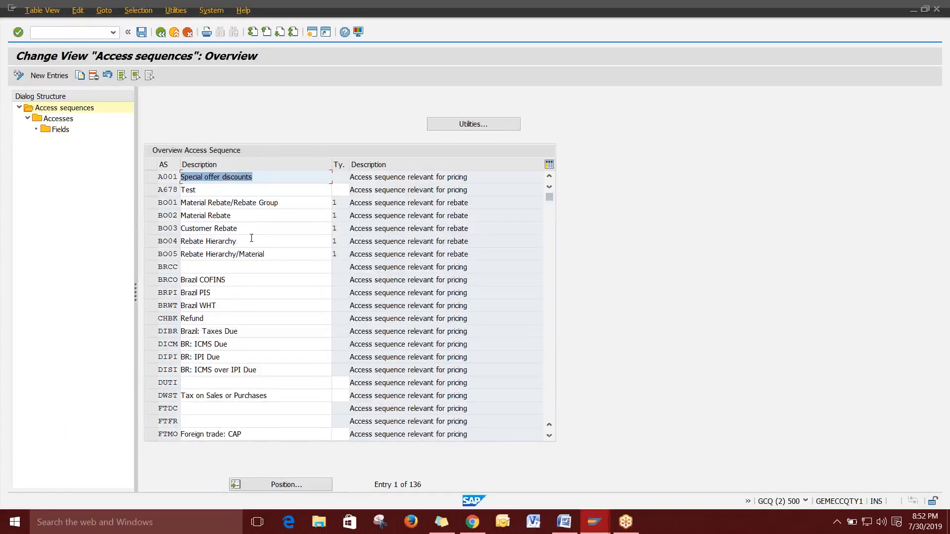
Create a new access sequence 551 with the description "SD test access sequence", accepting the namespace warning.
scroll(252, 238, "down", 4)
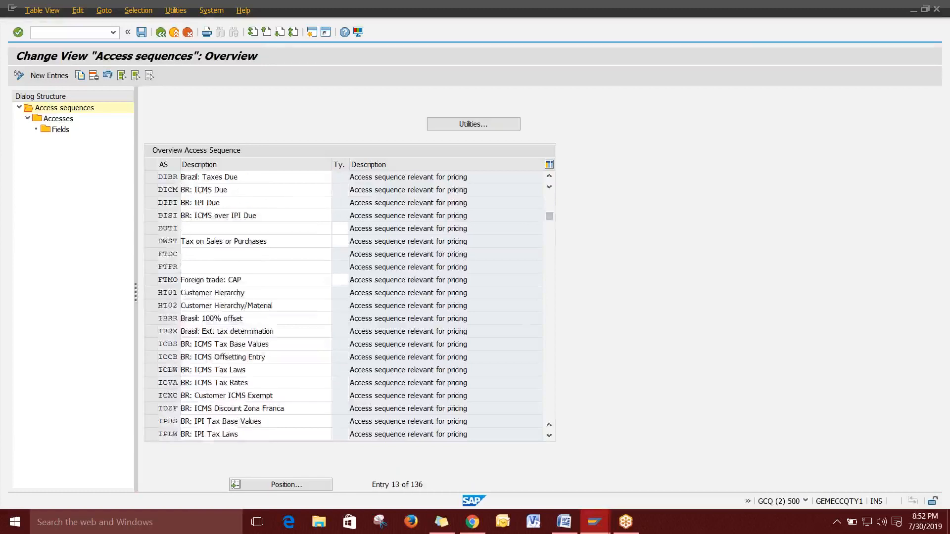
scroll(251, 238, "down", 3)
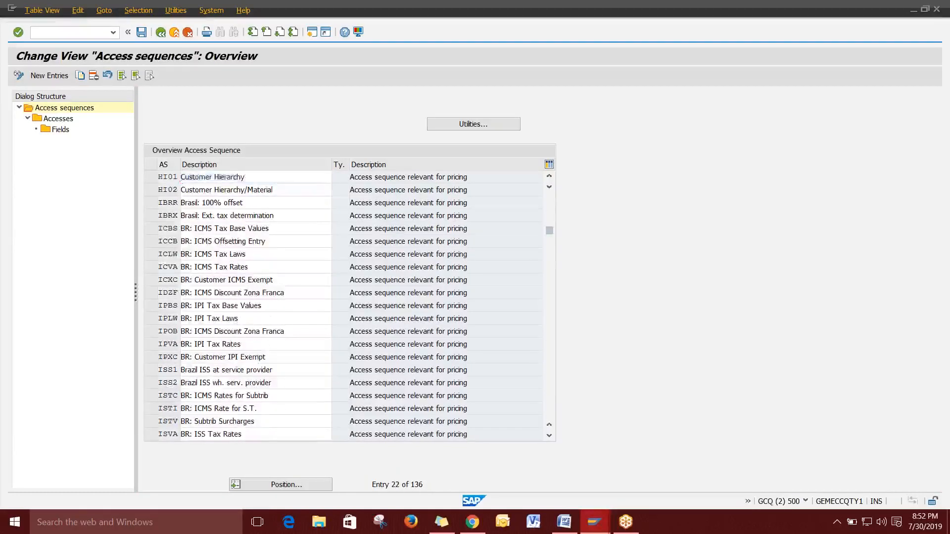
scroll(251, 238, "up", 7)
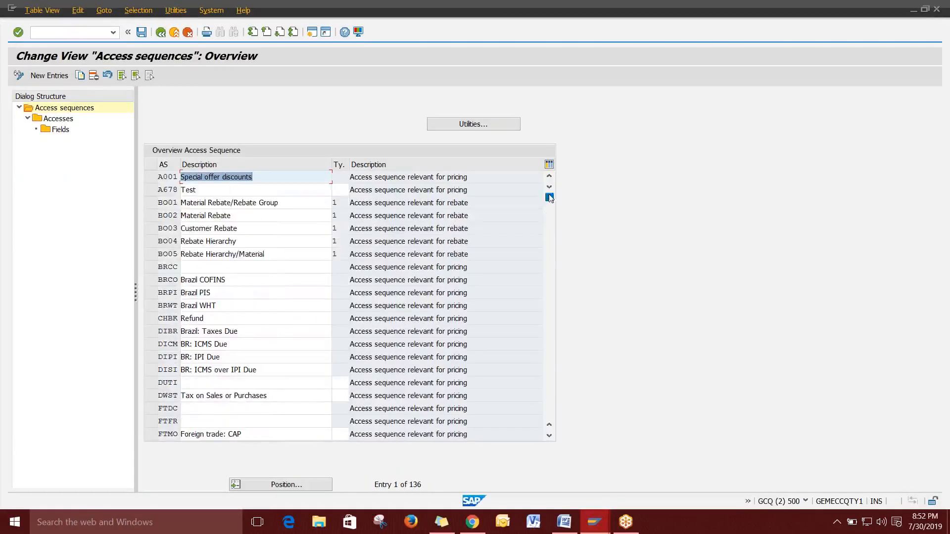
left_click(549, 198)
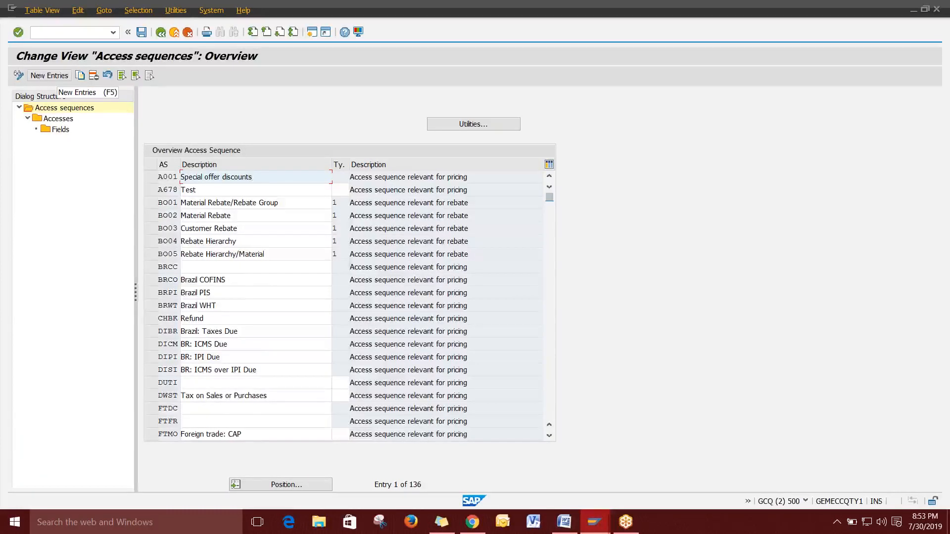
left_click(40, 77)
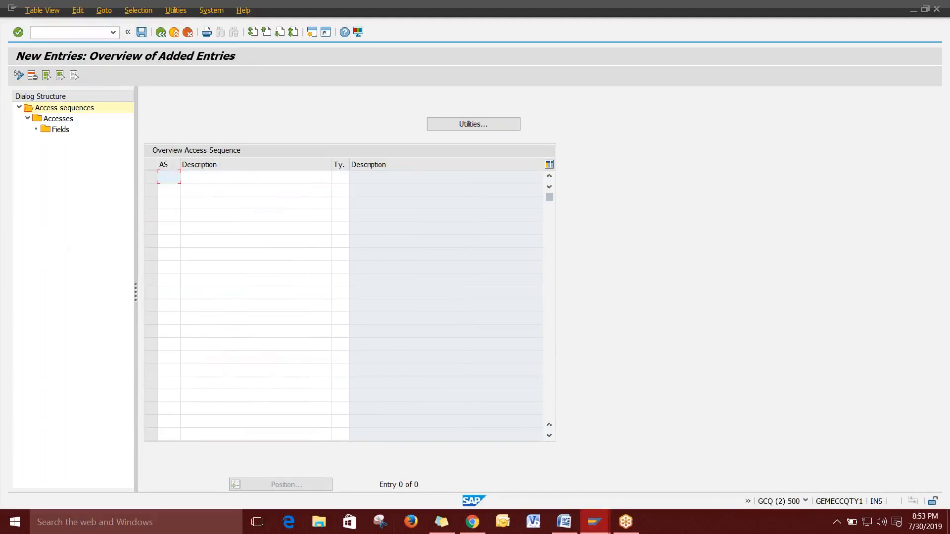
left_click(209, 178)
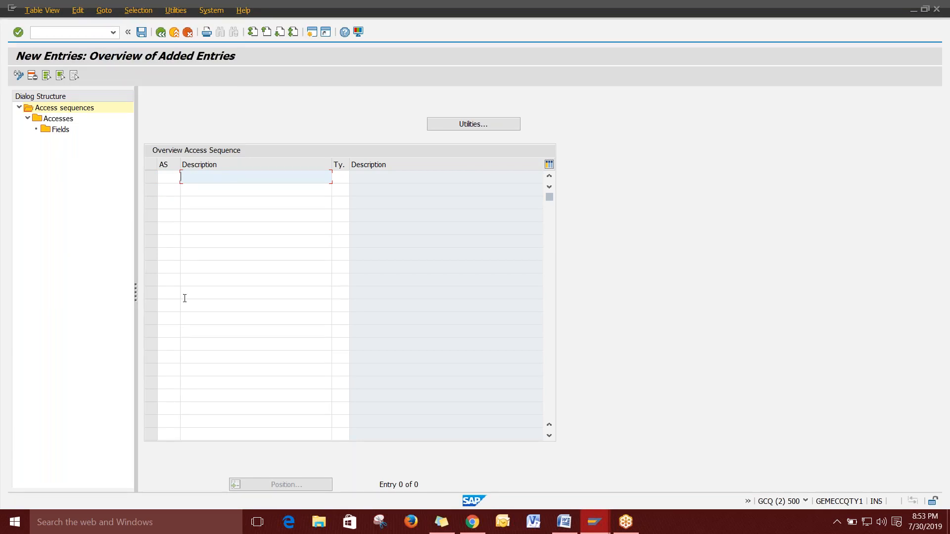
left_click(169, 177)
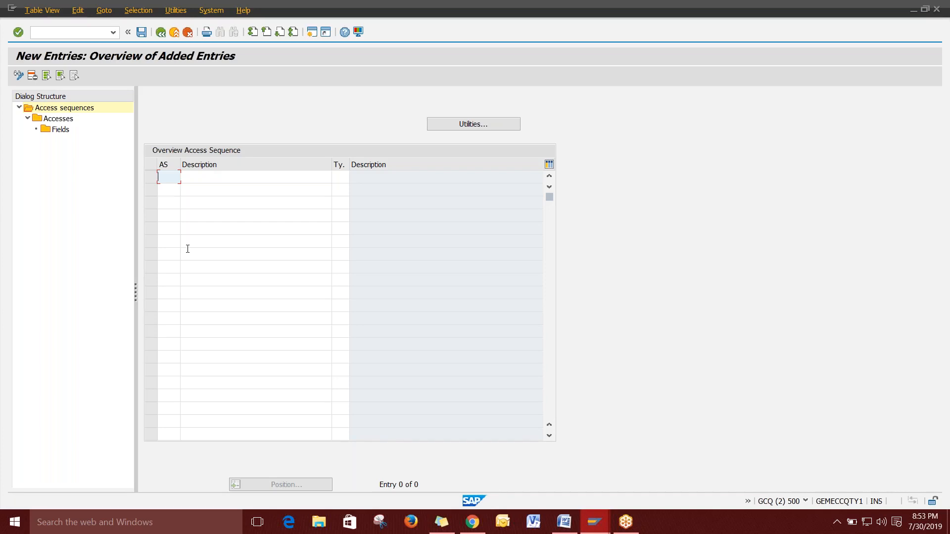
type("551")
key("Tab")
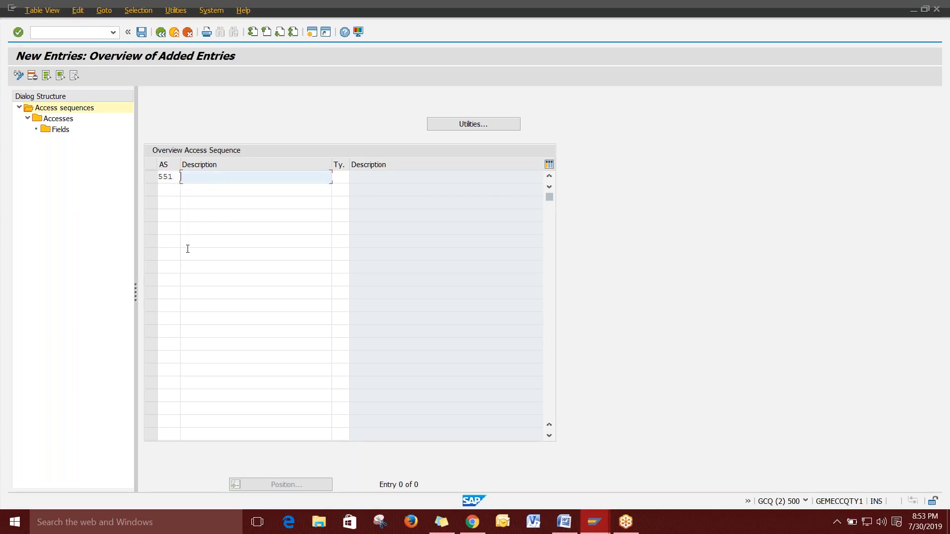
type("SD test ac")
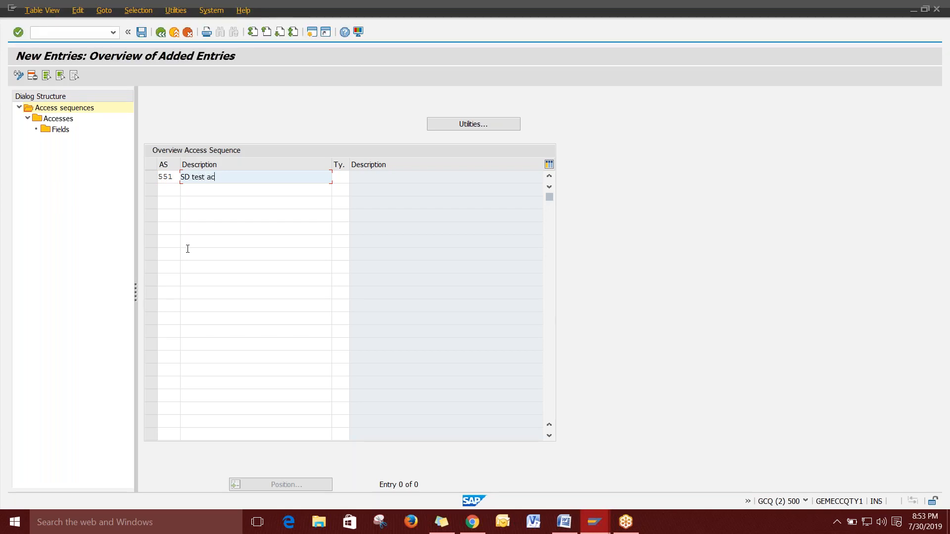
type("cess sequence")
key("Return")
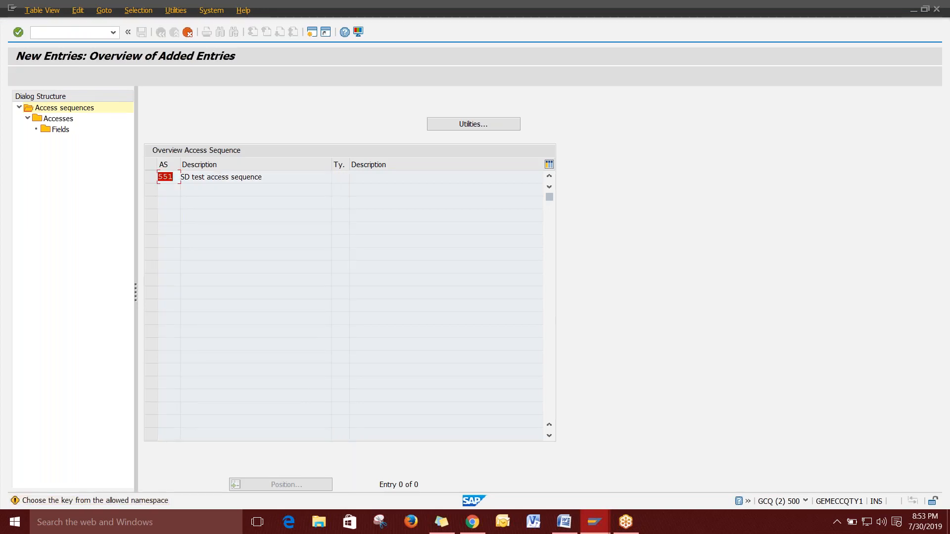
key("Return")
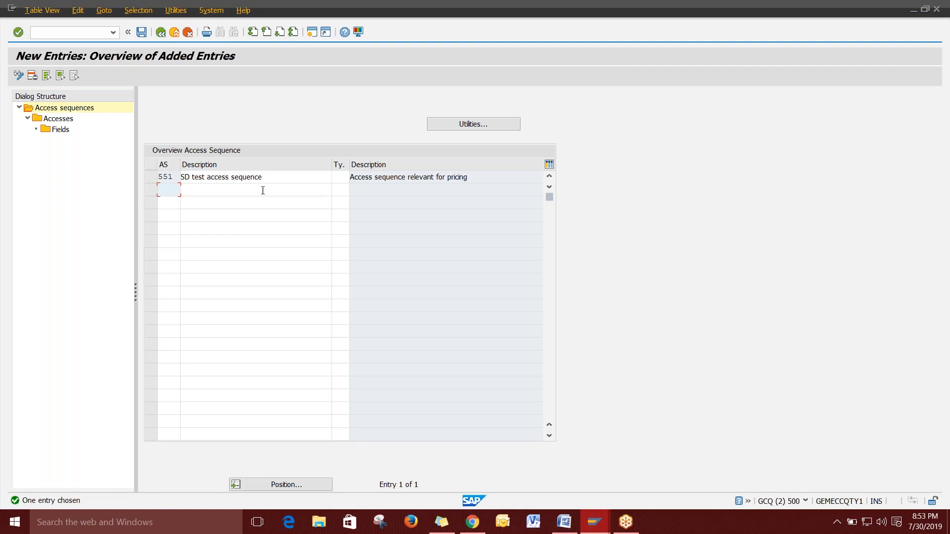
Save access sequence 551 in workbench request GCQK900753 and confirm creating a new task for it.
left_click(151, 177)
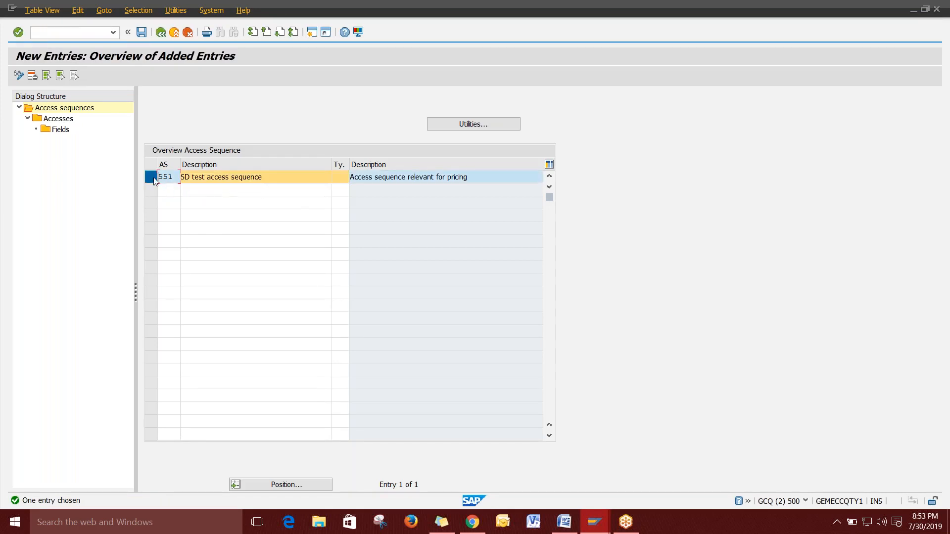
left_click(142, 32)
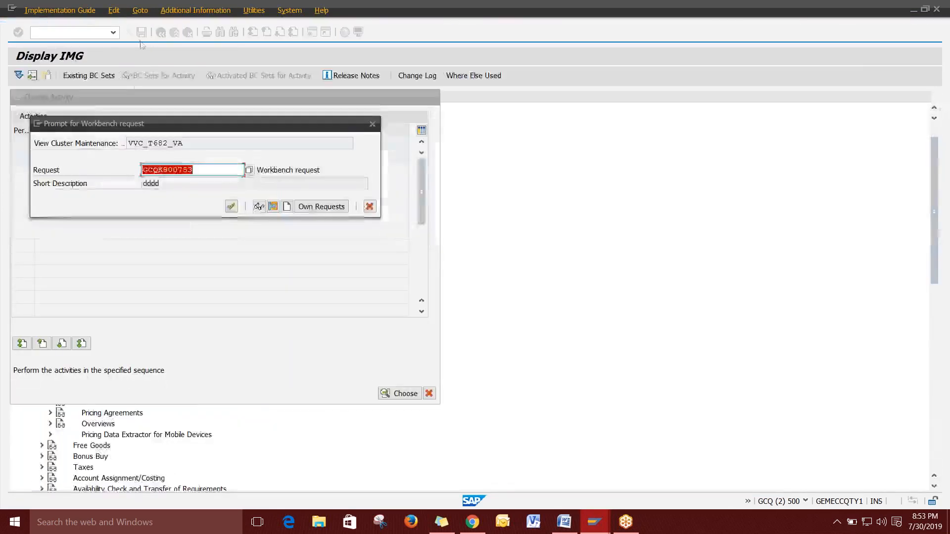
left_click(231, 207)
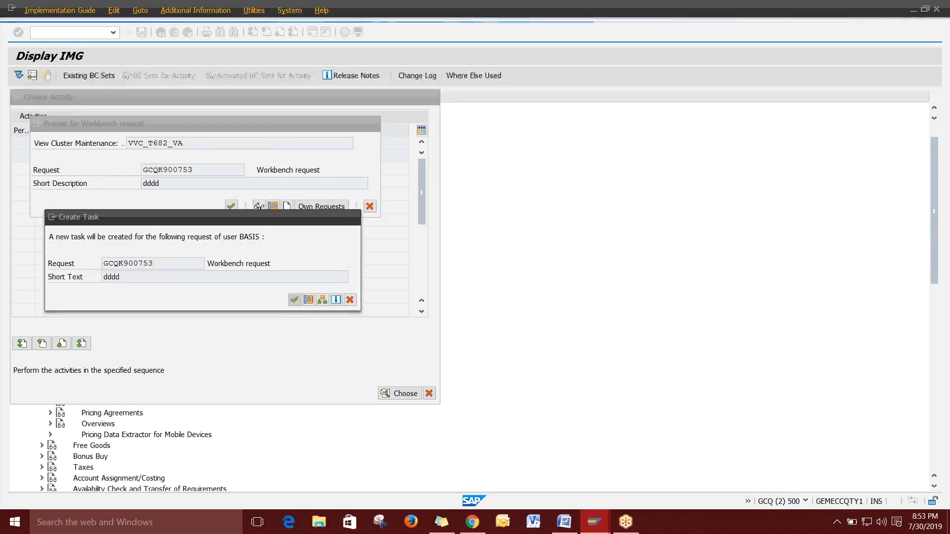
left_click(294, 300)
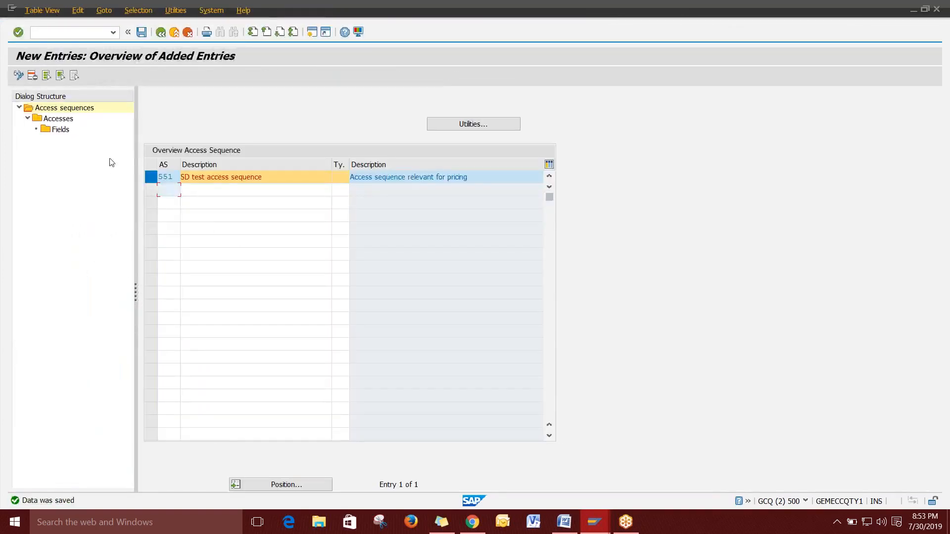
Open the accesses of sequence 551 and add access number 1 with condition table 551, accepting the namespace warning.
left_click(62, 120)
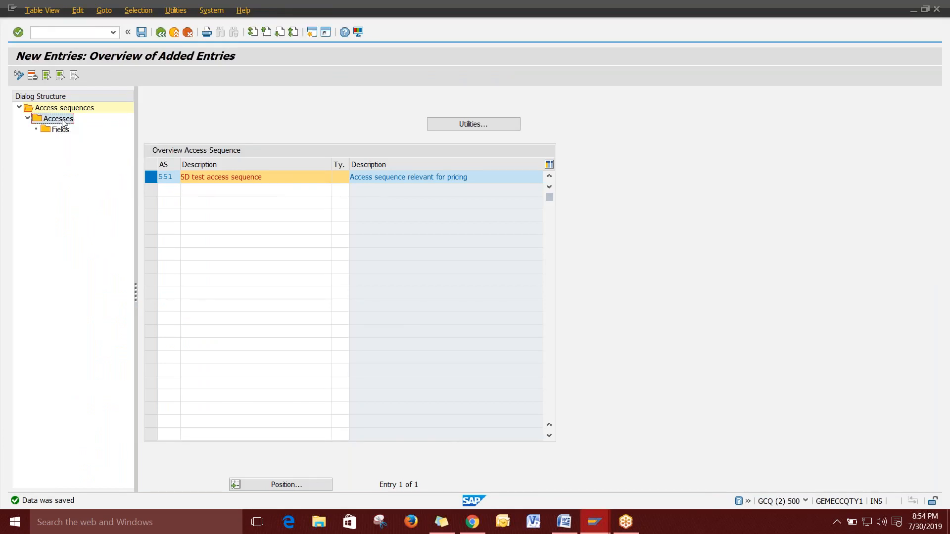
double_click(62, 121)
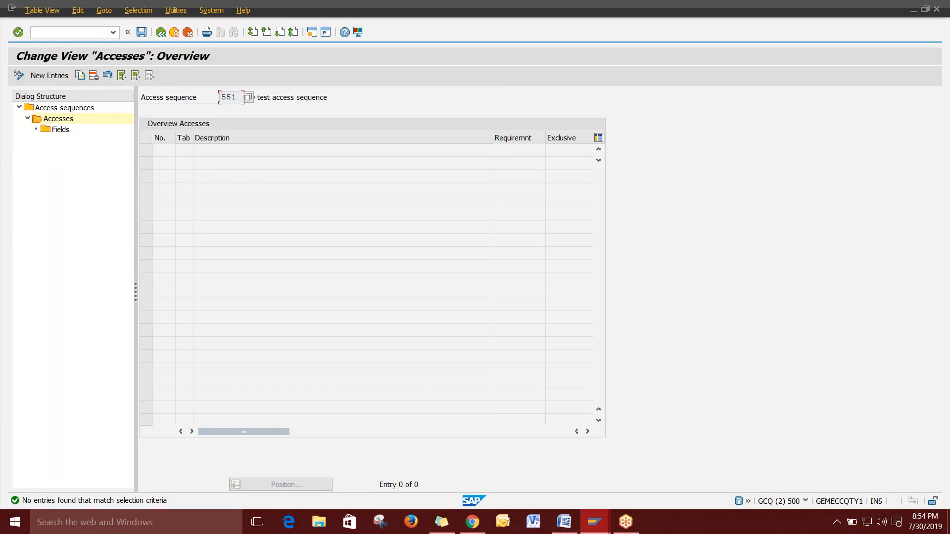
left_click(43, 76)
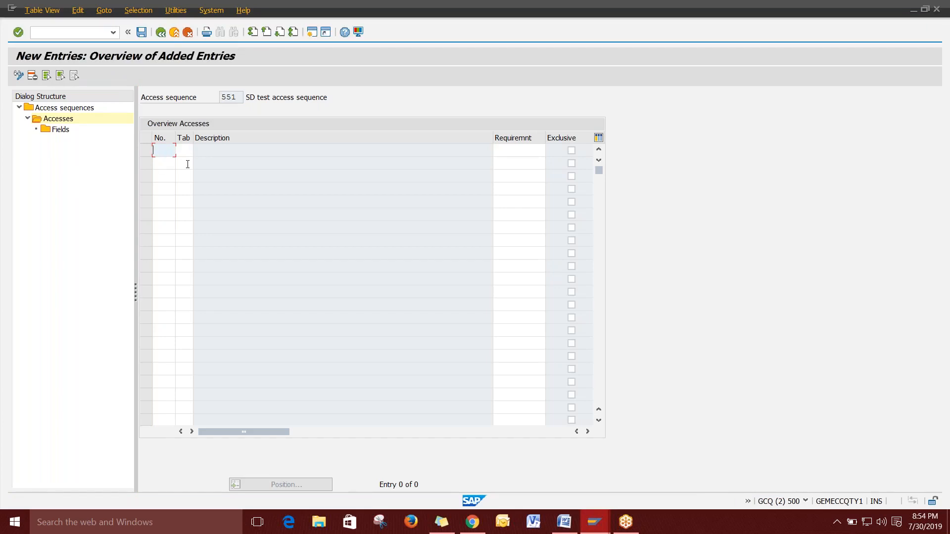
type("1")
key("Tab")
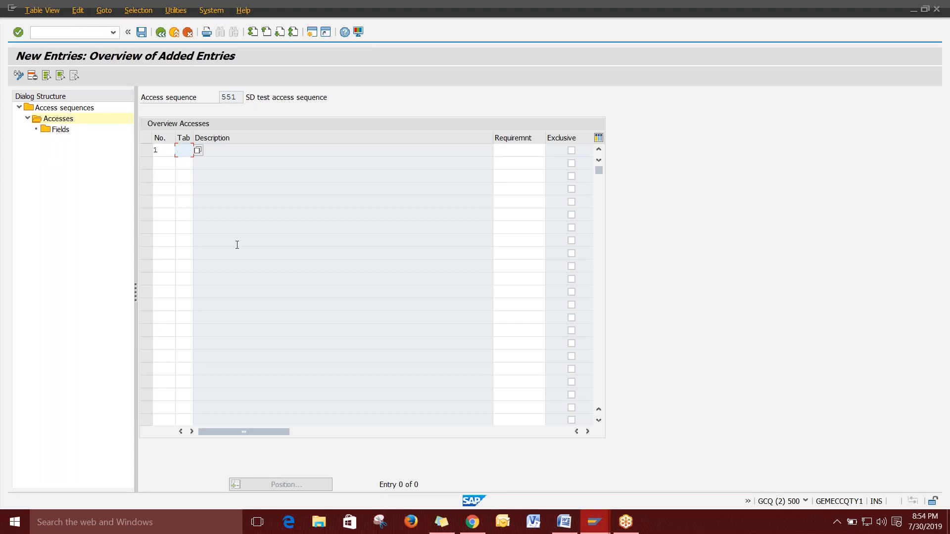
type("551")
key("Return")
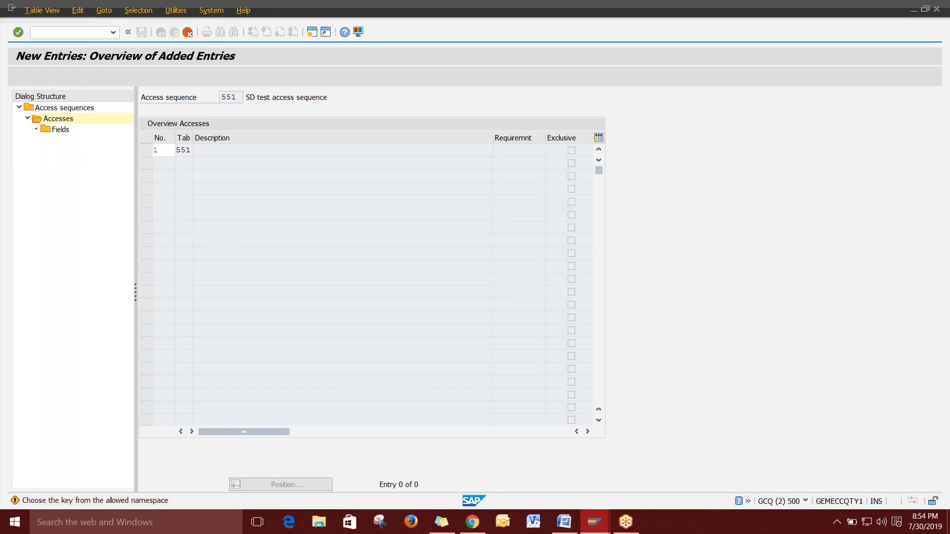
key("Return")
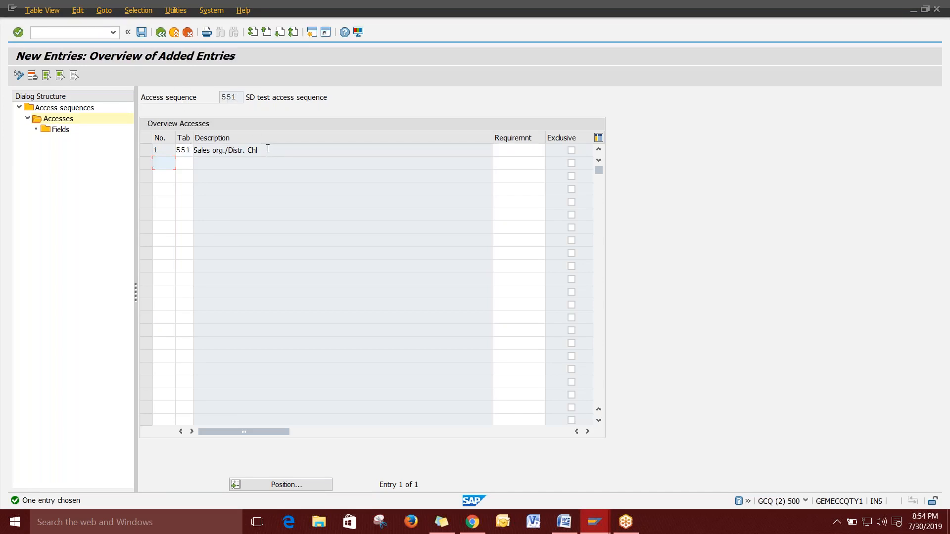
left_click_drag(268, 149, 193, 149)
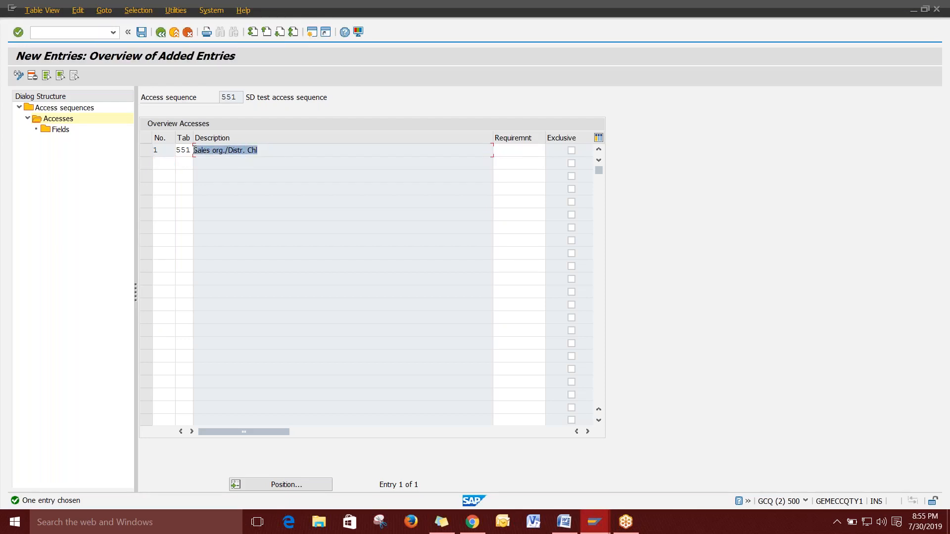
left_click(194, 150)
left_click_drag(199, 97, 140, 98)
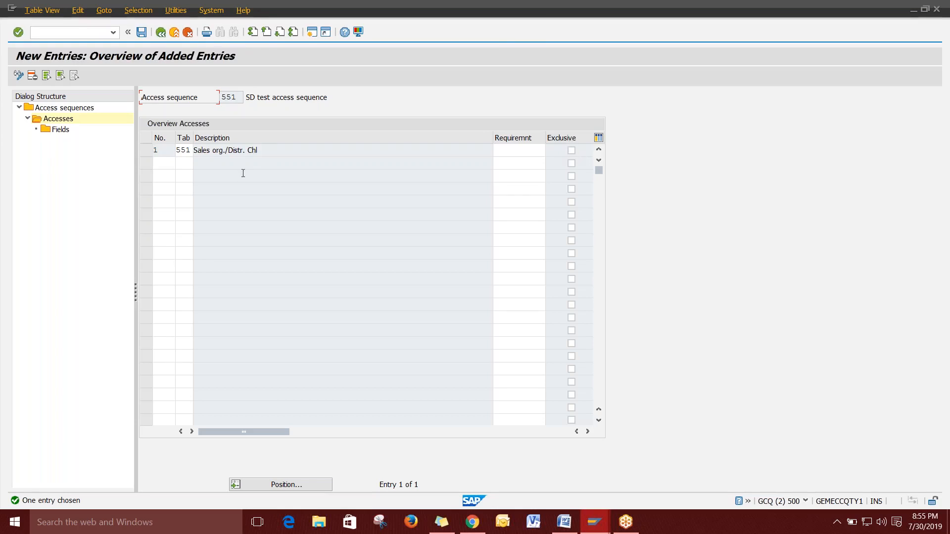
left_click(266, 152)
left_click(183, 189)
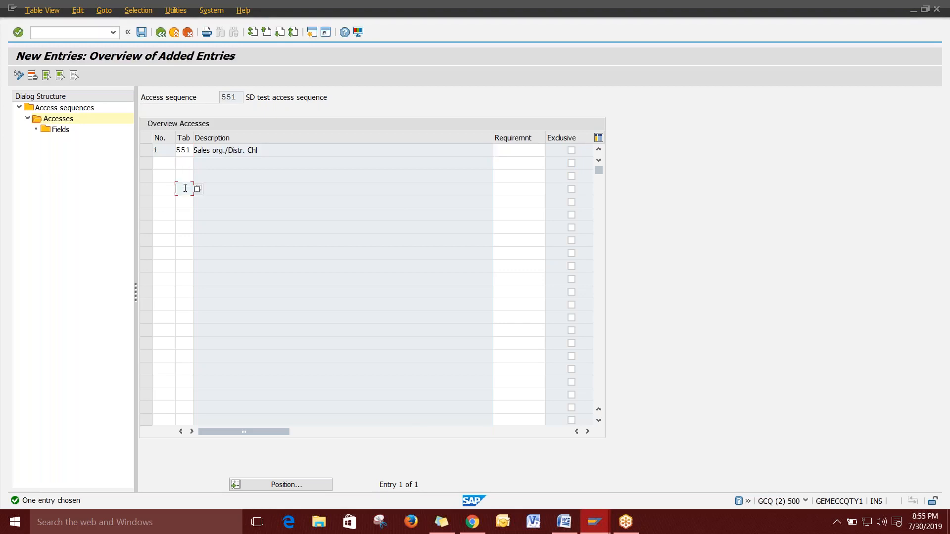
left_click(184, 278)
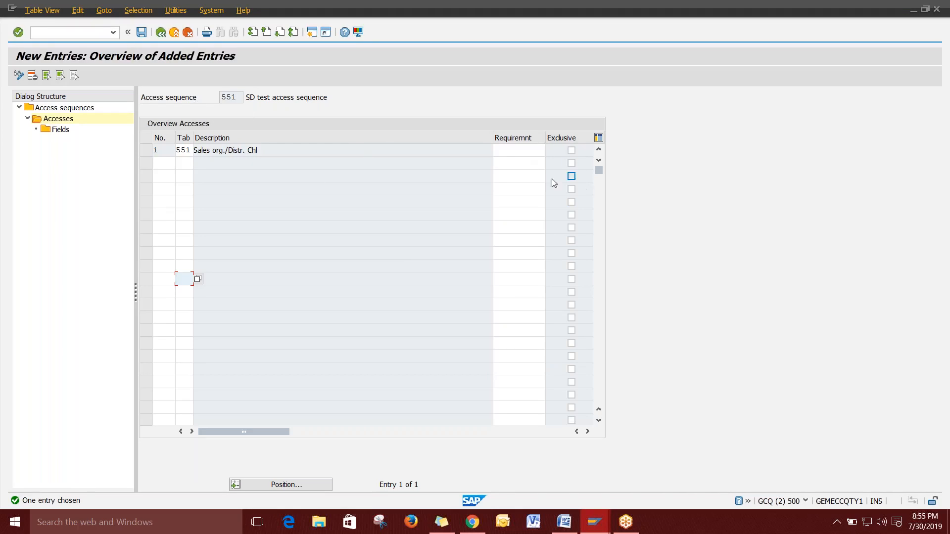
Mark access 1 with table 551 as exclusive and open its field assignments, accepting the warnings.
left_click(572, 151)
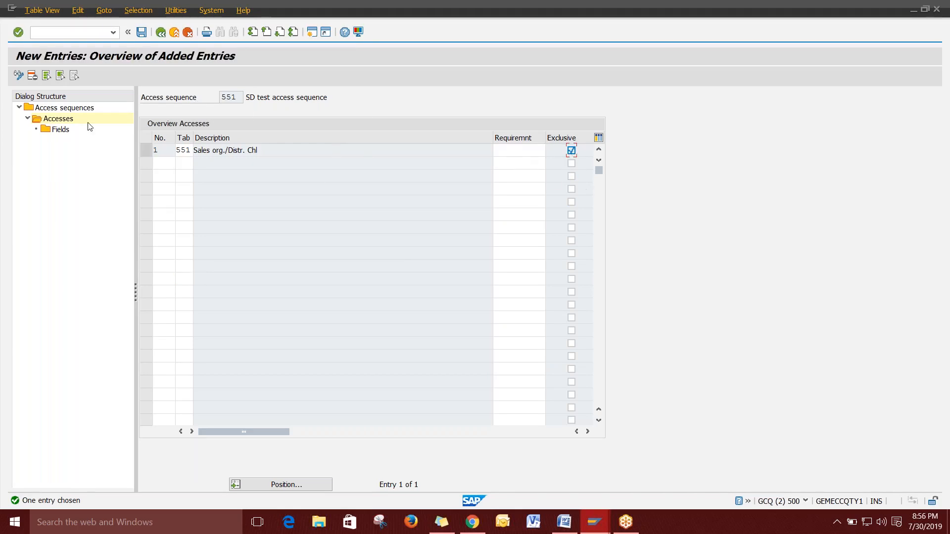
left_click(147, 152)
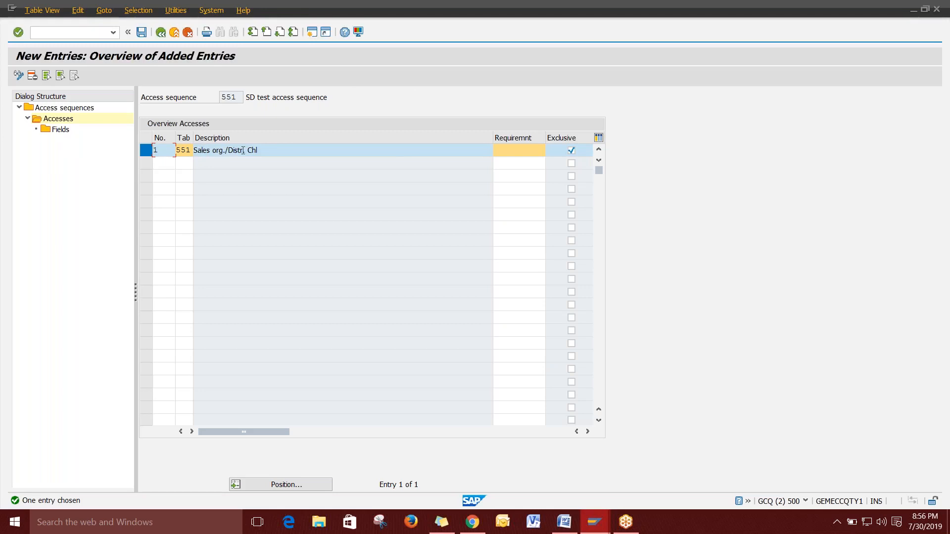
double_click(60, 130)
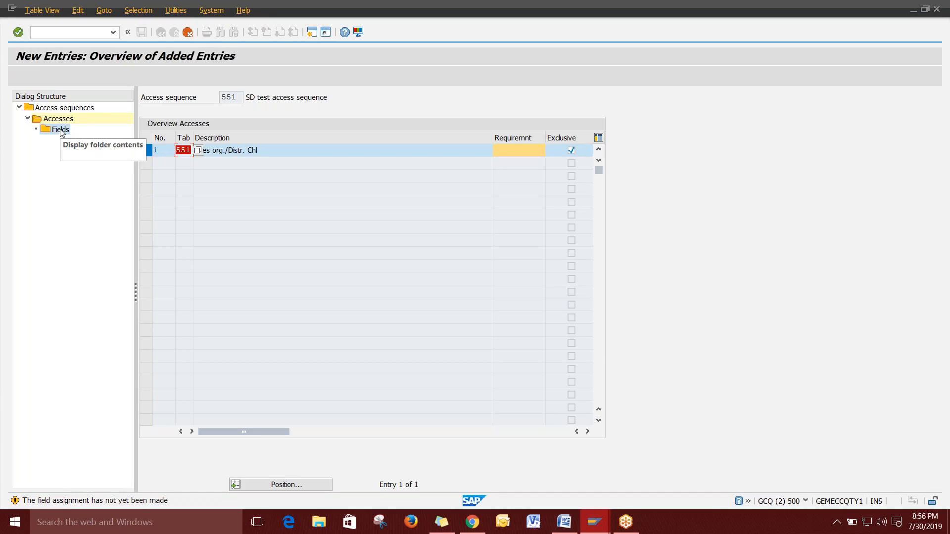
double_click(60, 130)
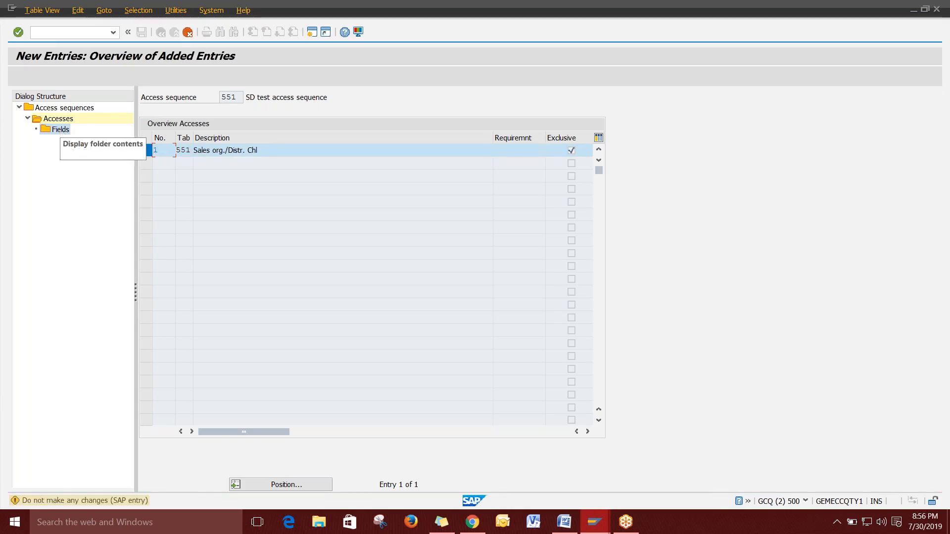
double_click(60, 130)
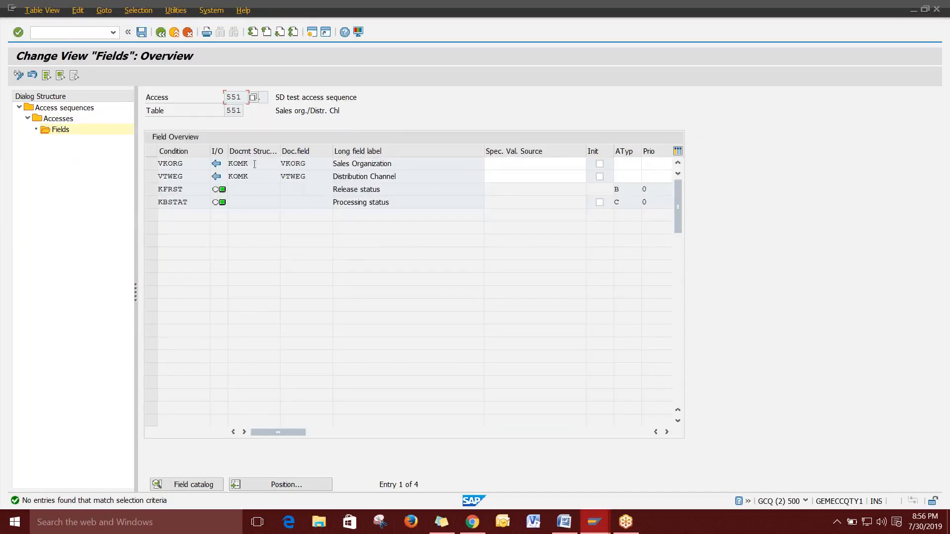
Examine the Sales Organization and Distribution Channel field assignments, then review the condition type and access sequence diagram in the Word document.
left_click(316, 163)
left_click(257, 163)
left_click(276, 166)
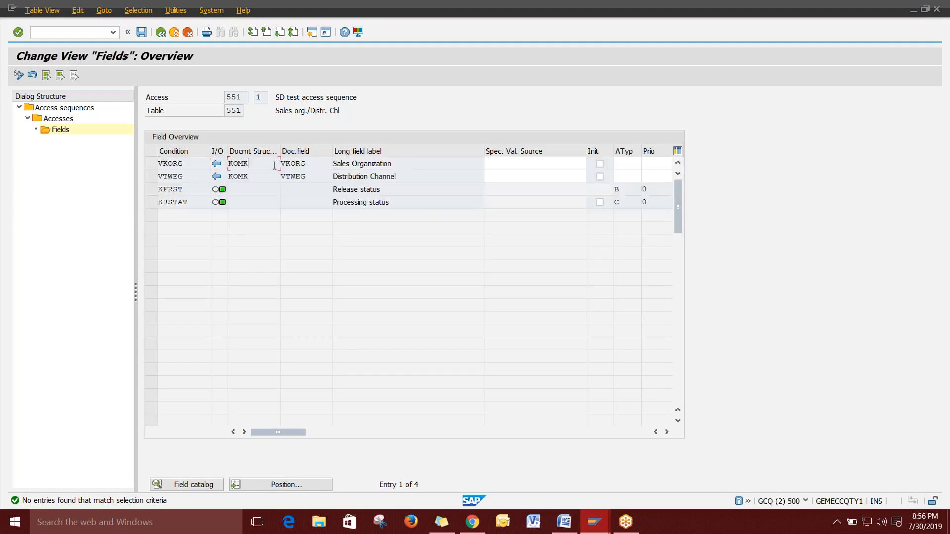
left_click(406, 174)
left_click(405, 178)
left_click(400, 176)
left_click(561, 530)
scroll(355, 379, "down", 5)
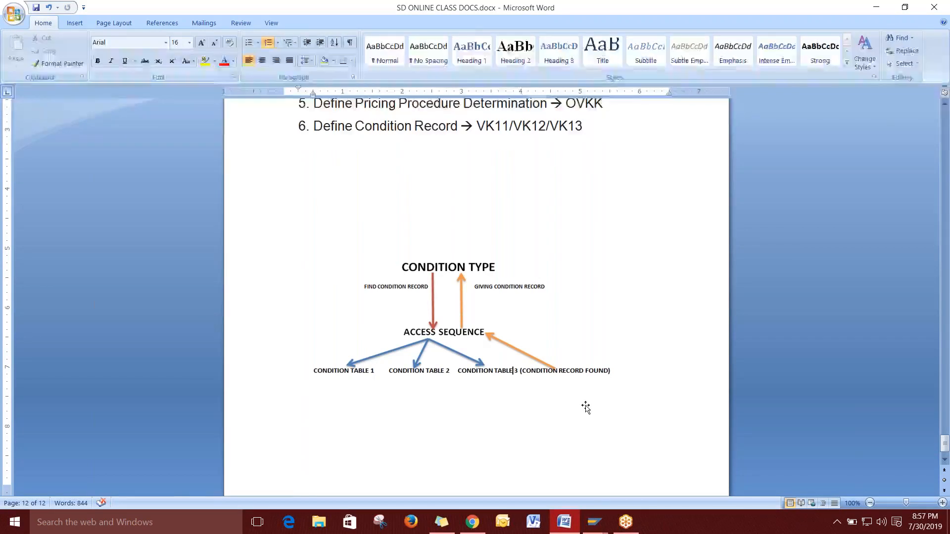
key("alt+Tab")
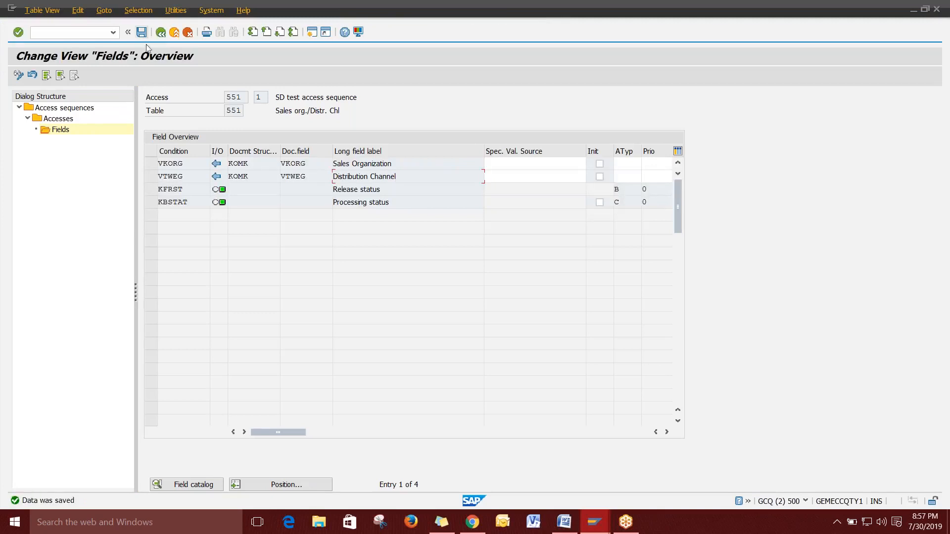
Leave access sequence maintenance, saving the changes, and close the activity selection to return to the IMG structure.
left_click(160, 35)
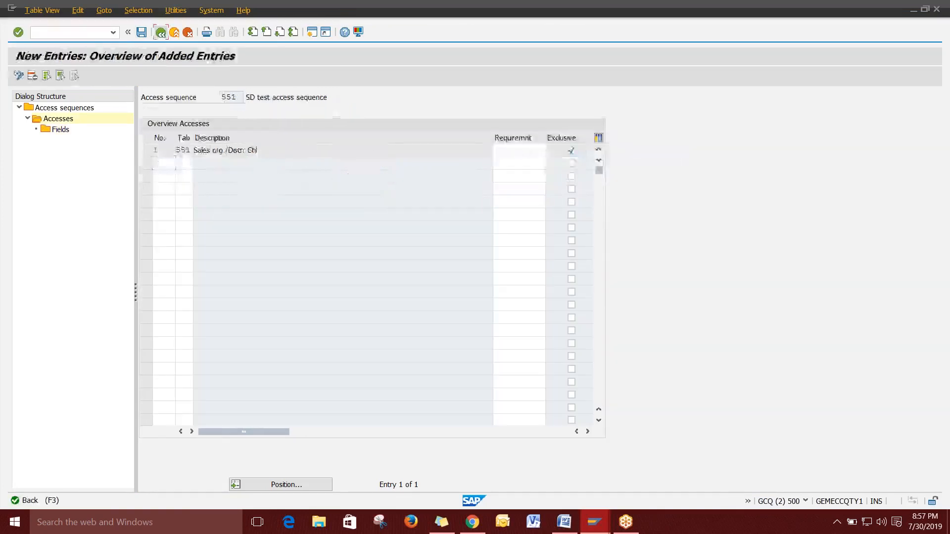
left_click(161, 34)
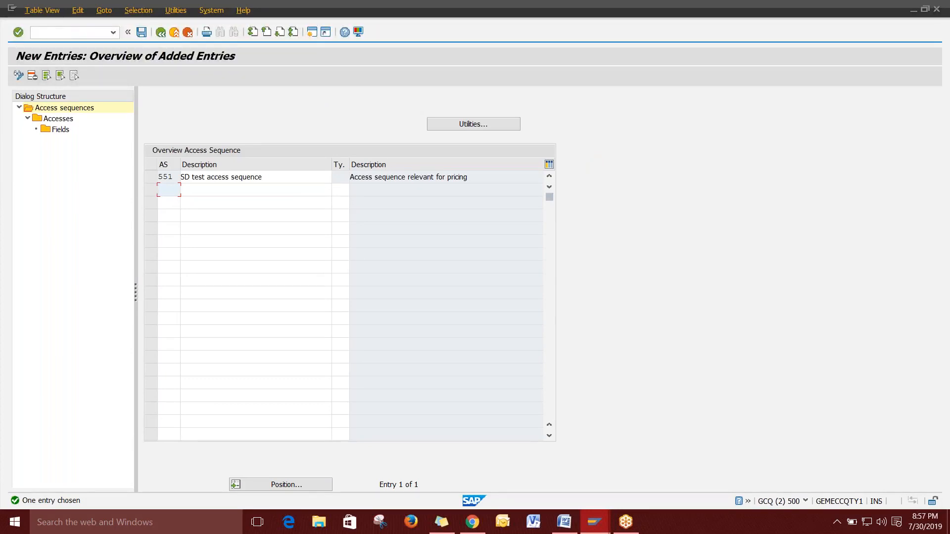
left_click(160, 32)
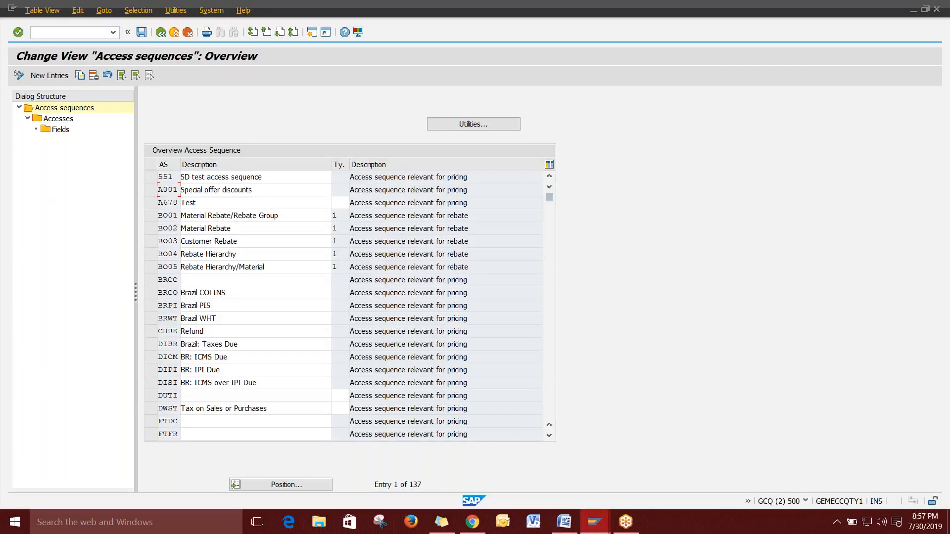
left_click(161, 31)
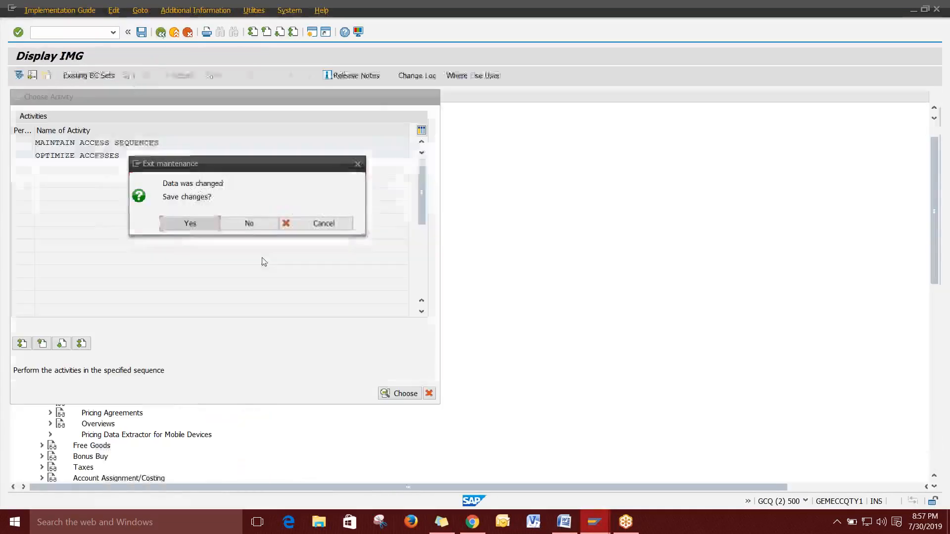
left_click(210, 226)
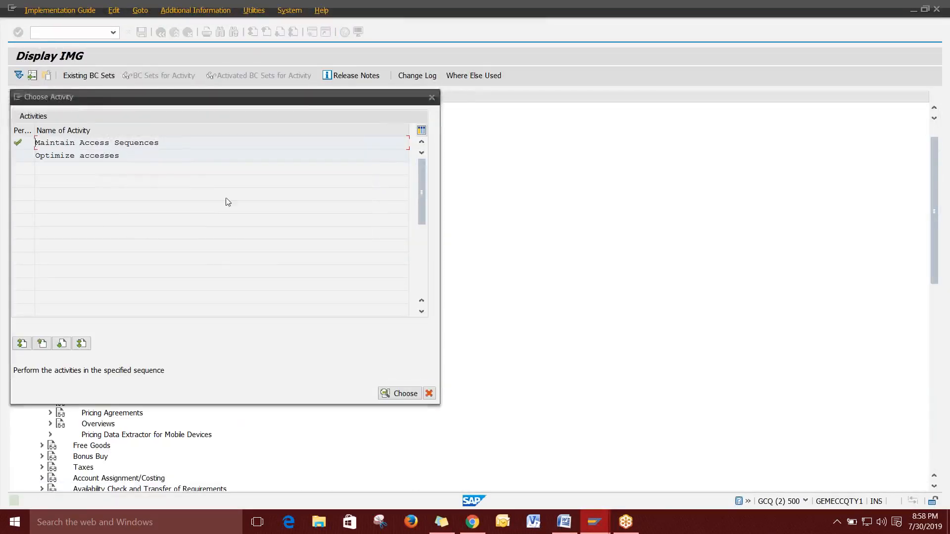
left_click(431, 98)
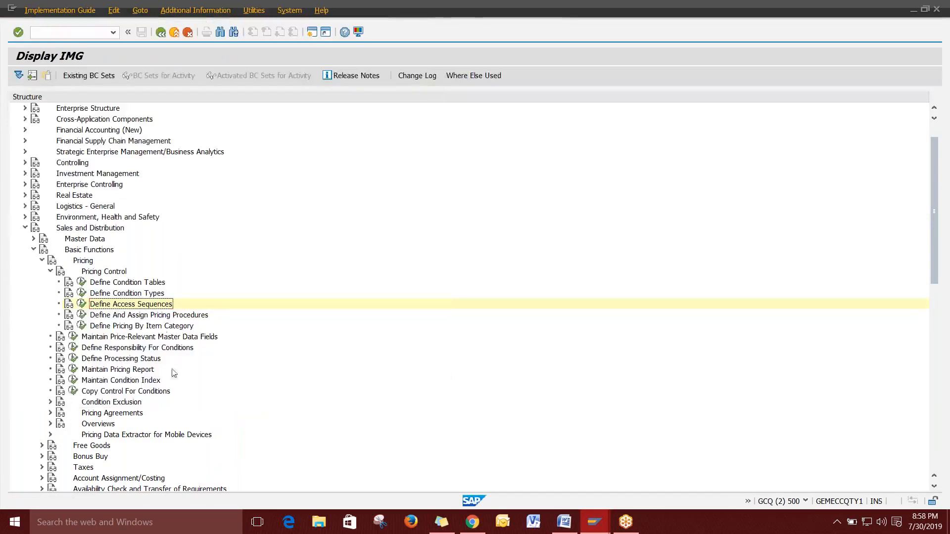
Switch to the Word document and check the Define Condition Type entry in the list of pricing configuration steps.
left_click(564, 522)
scroll(357, 303, "up", 4)
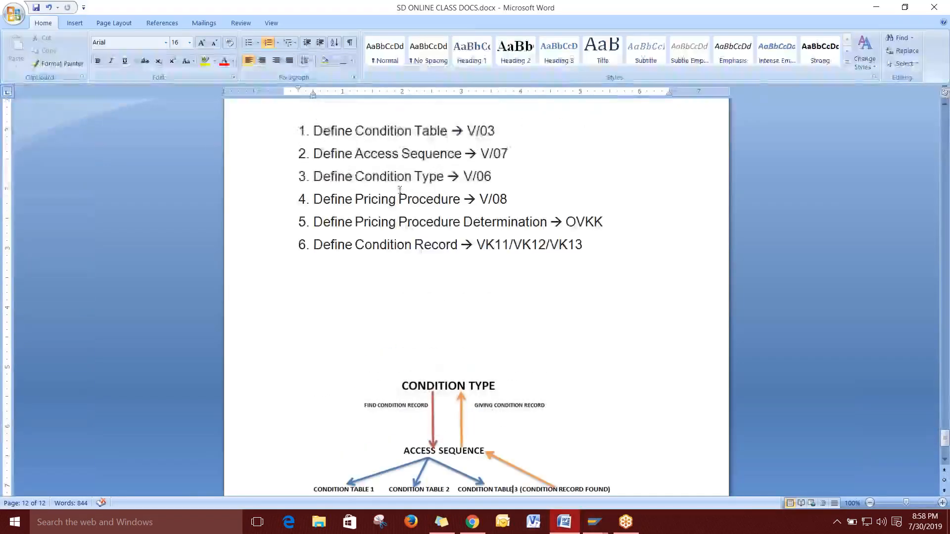
left_click_drag(358, 176, 441, 171)
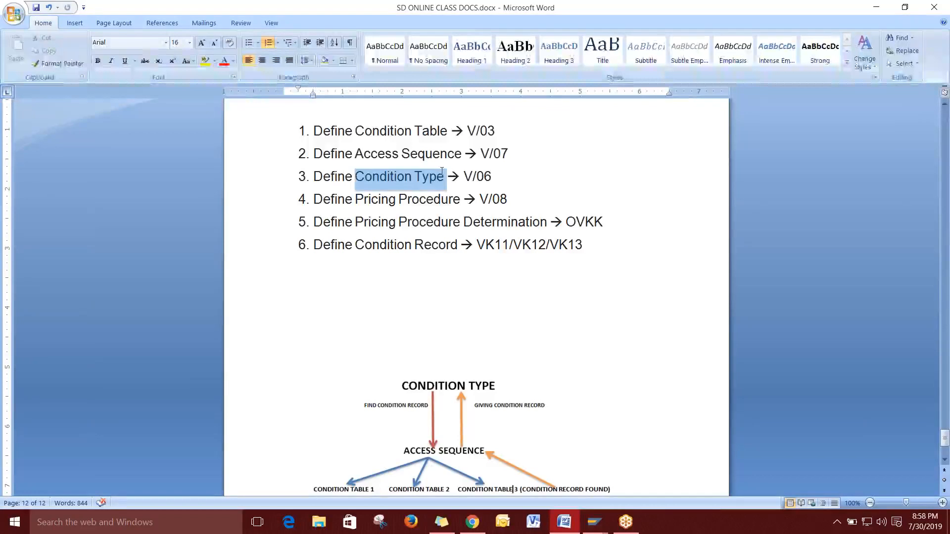
left_click(475, 280)
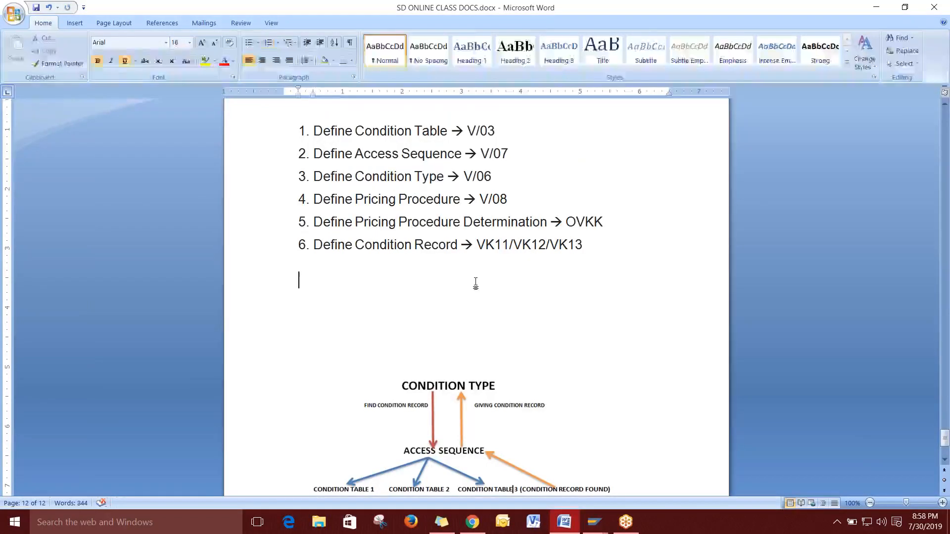
Switch back to SAP and open Maintain Condition Types from Define Condition Types in Pricing Control.
key("alt+Tab")
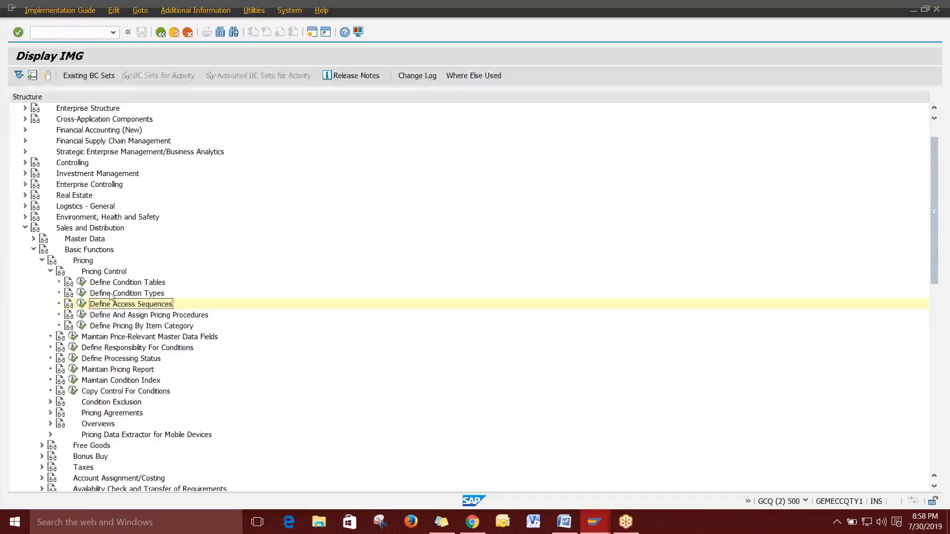
left_click(82, 293)
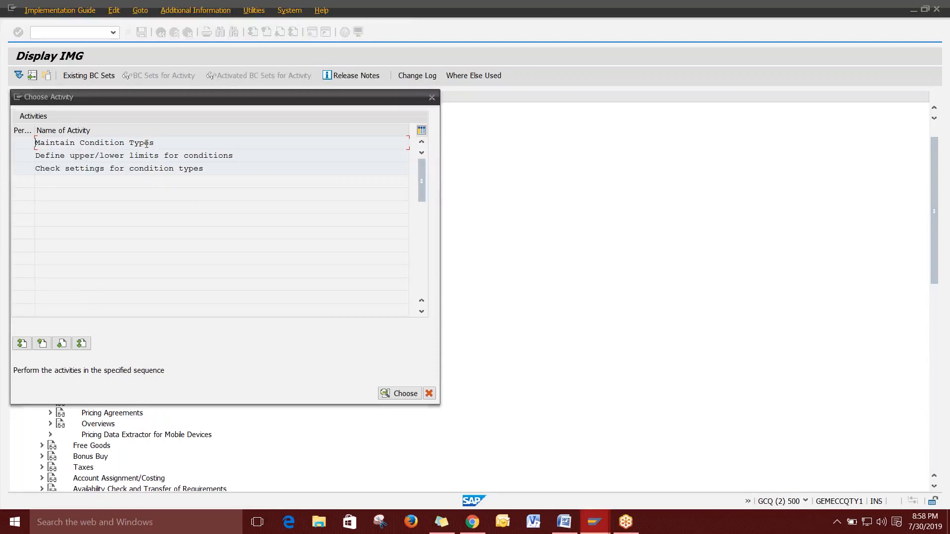
double_click(147, 143)
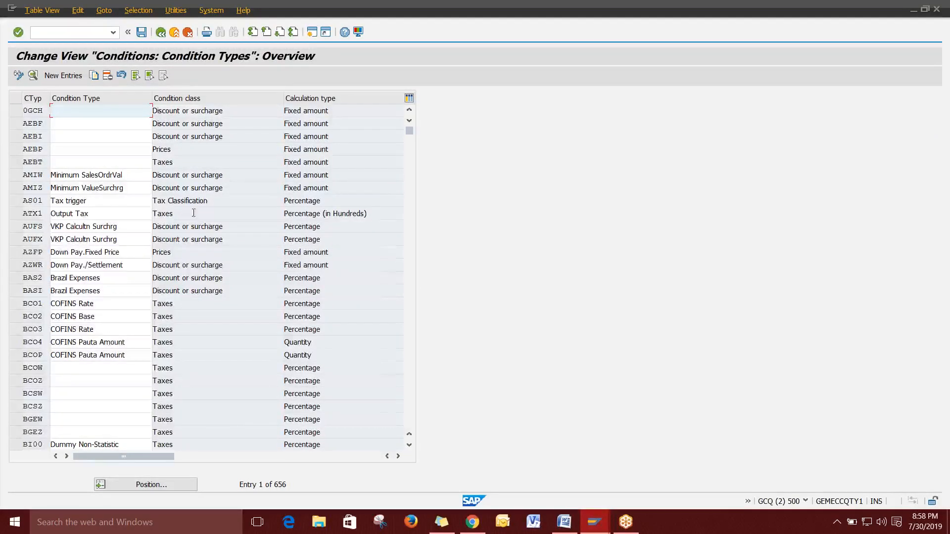
Position the condition types overview at condition type PR00.
scroll(208, 277, "down", 6)
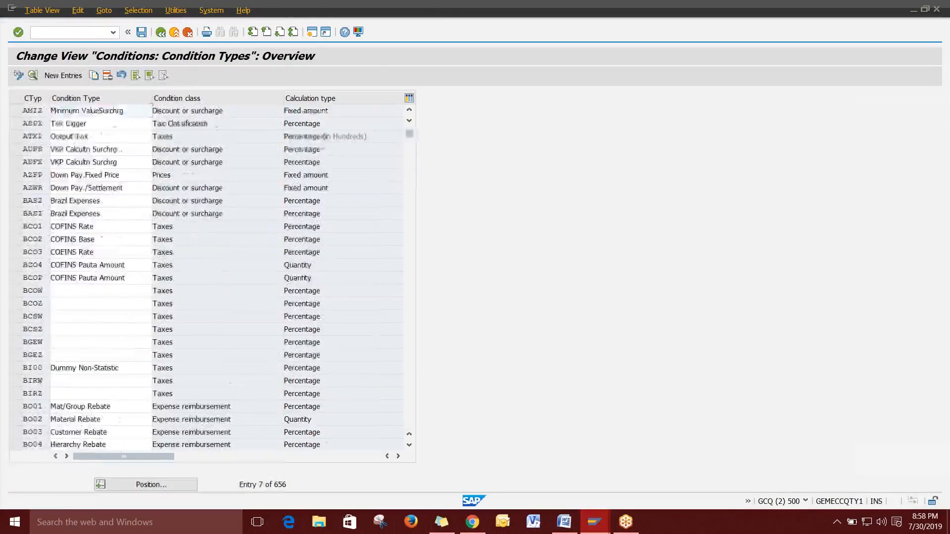
scroll(208, 277, "down", 5)
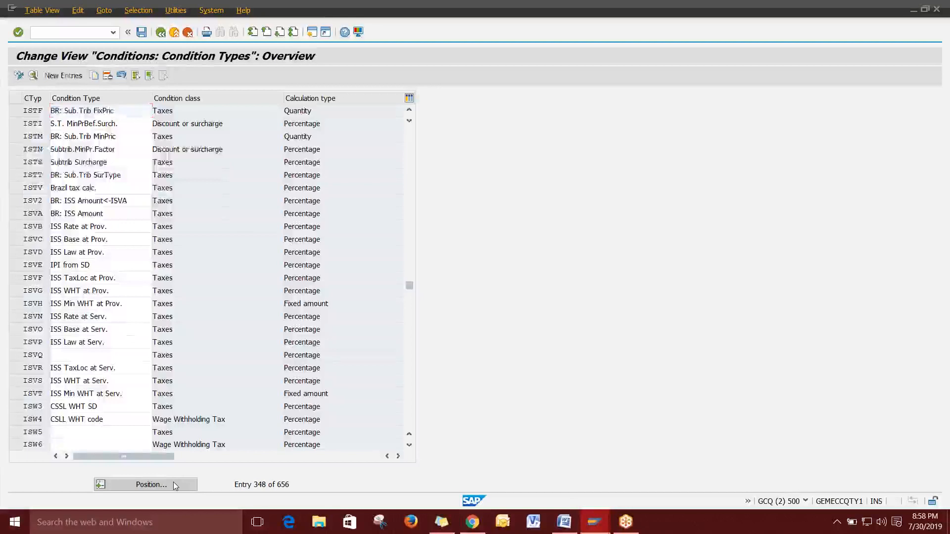
left_click(174, 483)
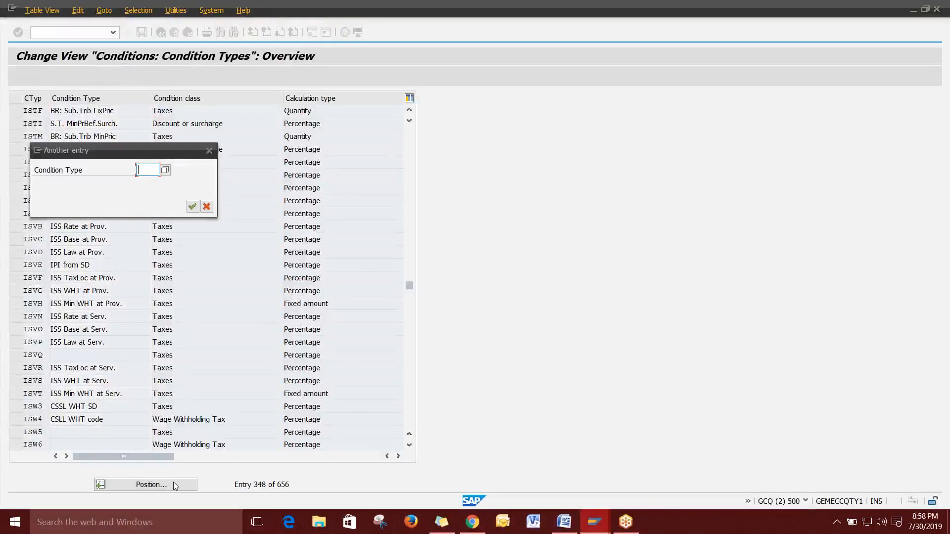
type("pr00")
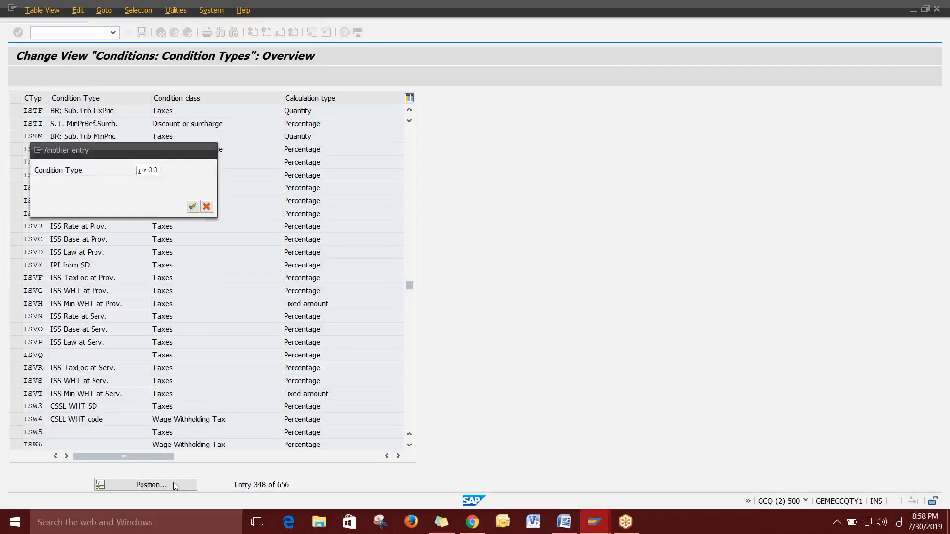
key("Return")
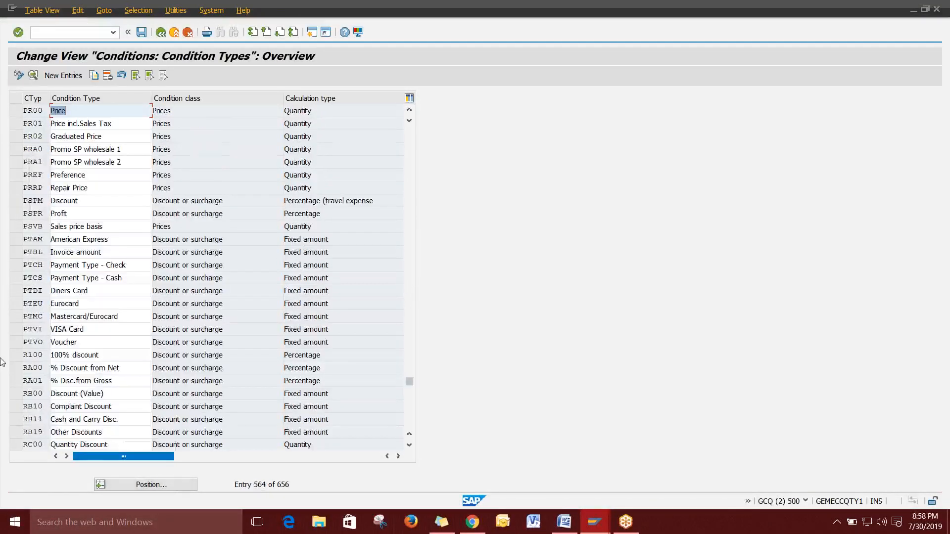
Examine the price and discount condition types from PR00 onward, comparing their descriptions, condition classes and calculation types.
left_click(83, 111)
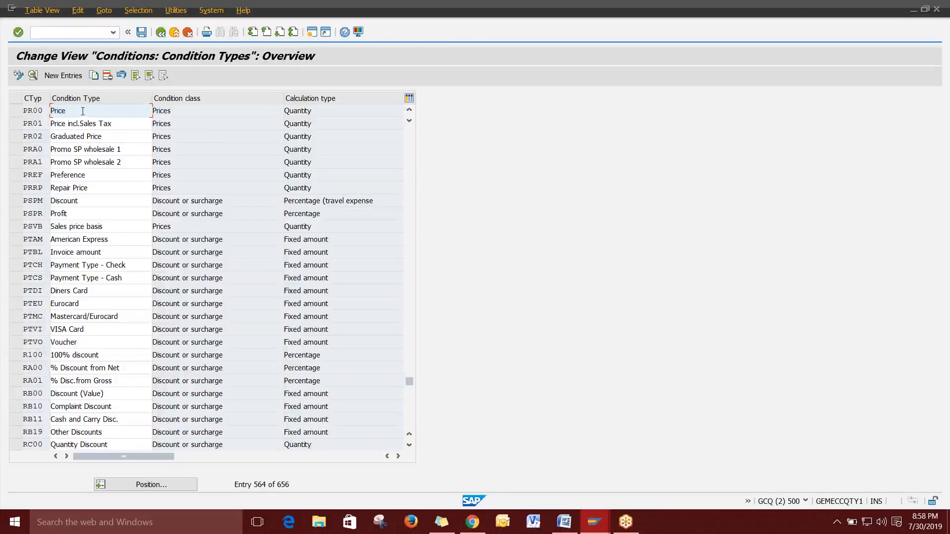
left_click(85, 200)
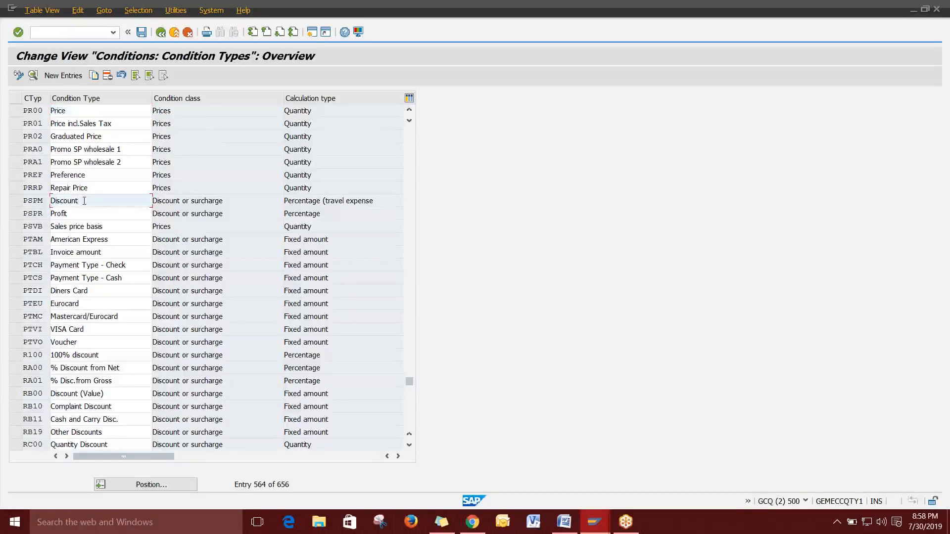
left_click(77, 109)
left_click(47, 110)
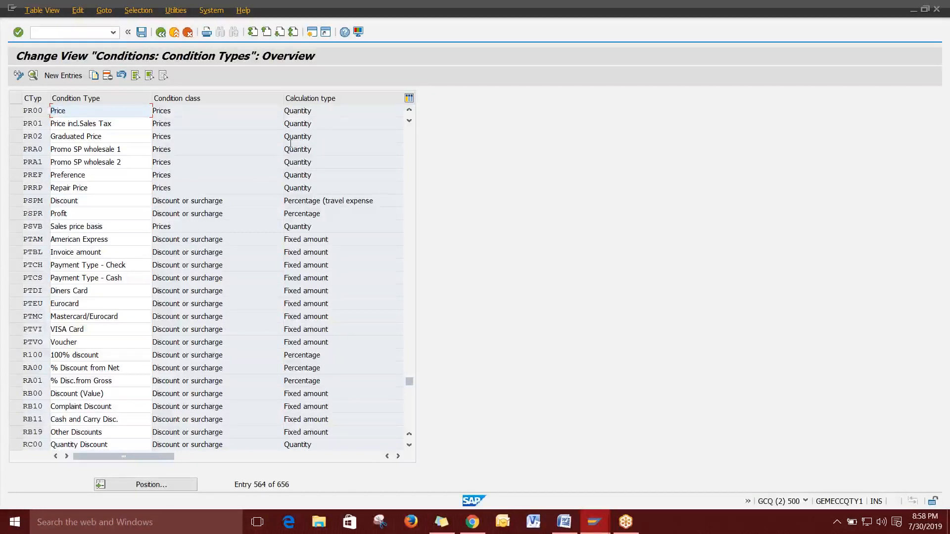
left_click(46, 110)
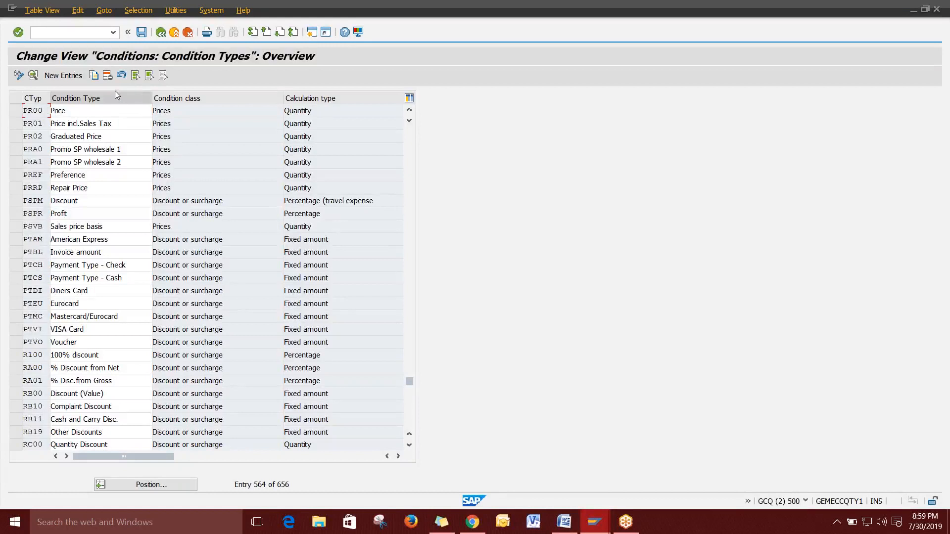
left_click_drag(83, 199, 49, 196)
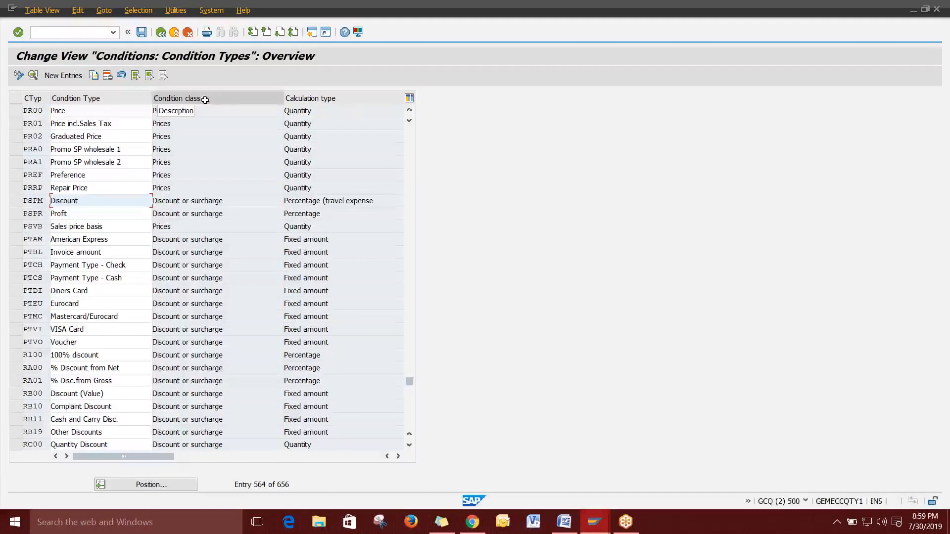
left_click_drag(86, 200, 50, 200)
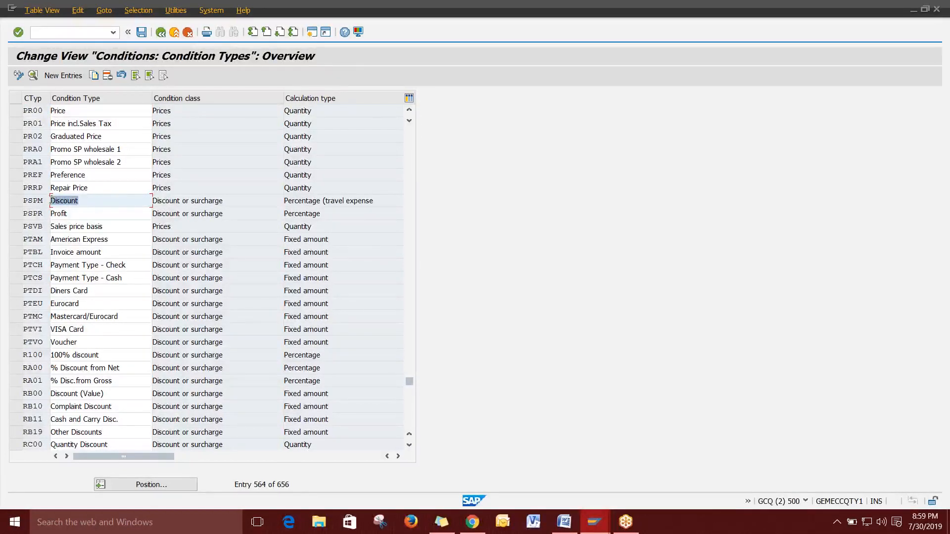
left_click(50, 199)
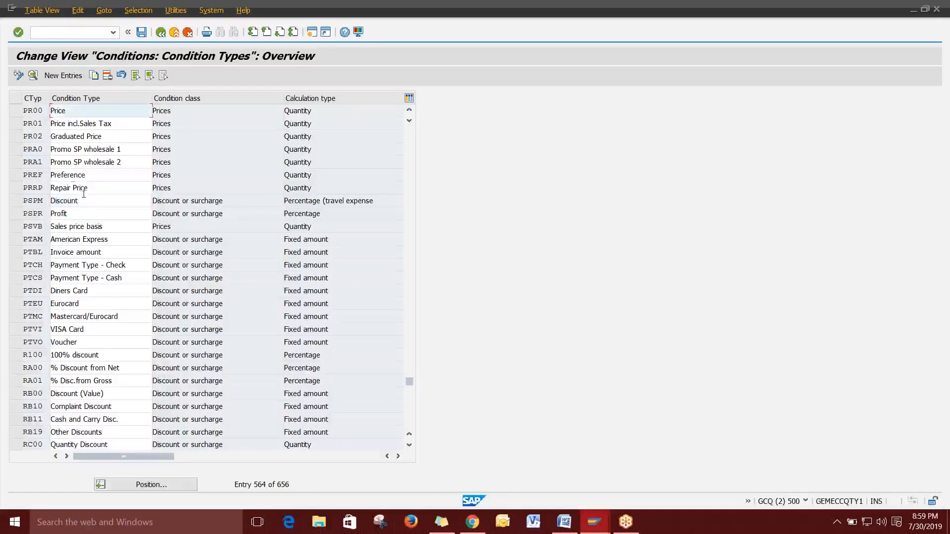
left_click(84, 213)
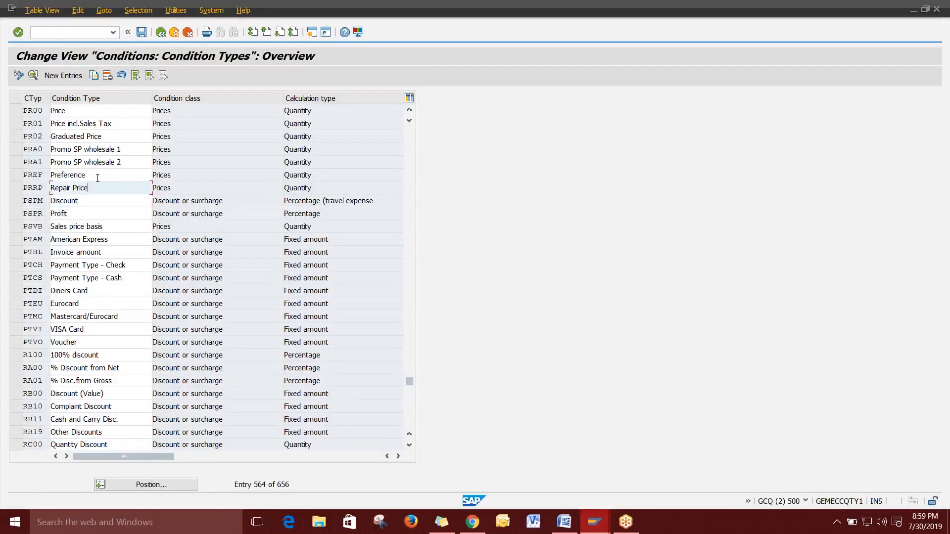
left_click(122, 149)
key("Up")
key("Up")
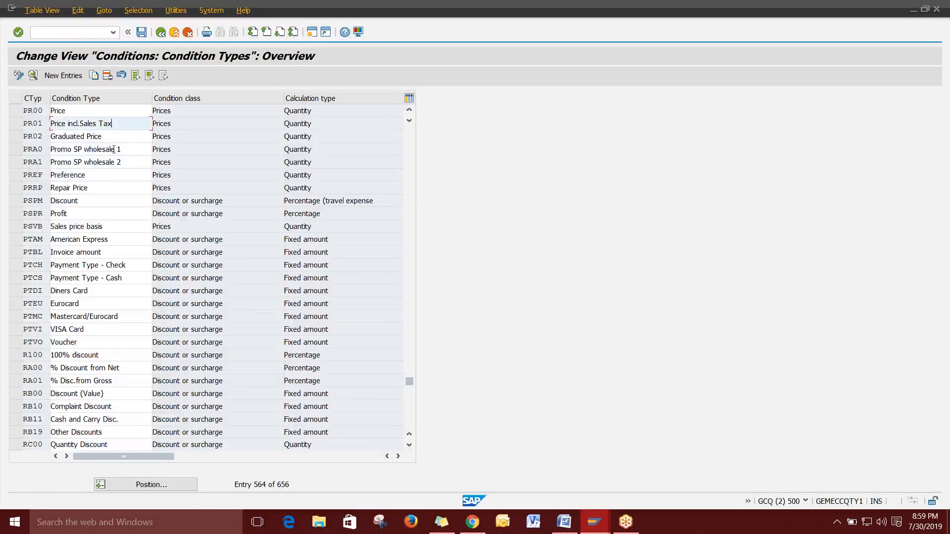
left_click(107, 355)
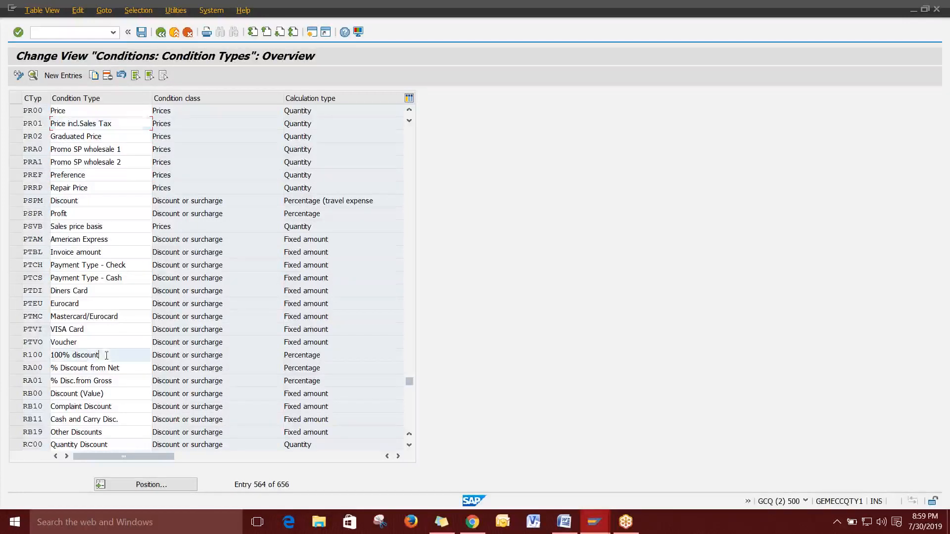
Open the details of condition type PR00 (Price) from the condition types overview.
left_click(108, 433)
left_click(123, 420)
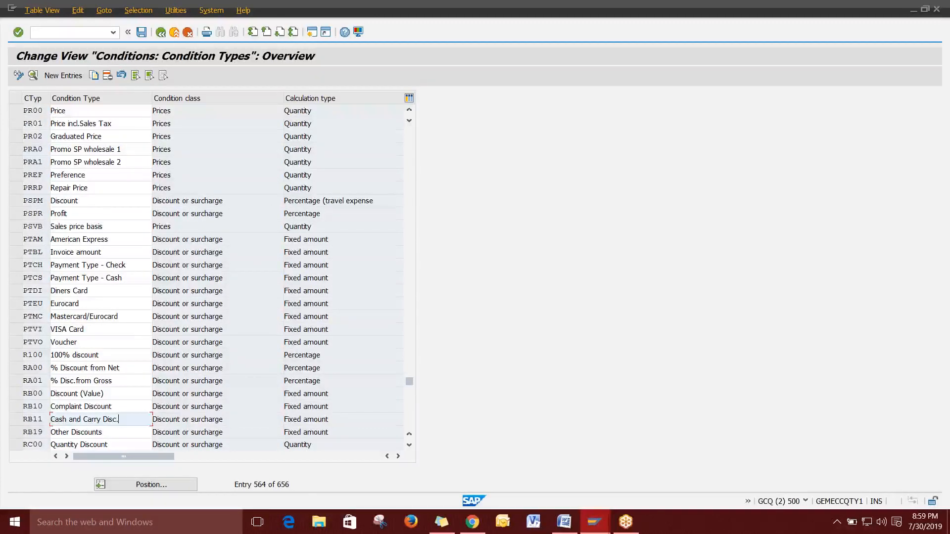
left_click(16, 110)
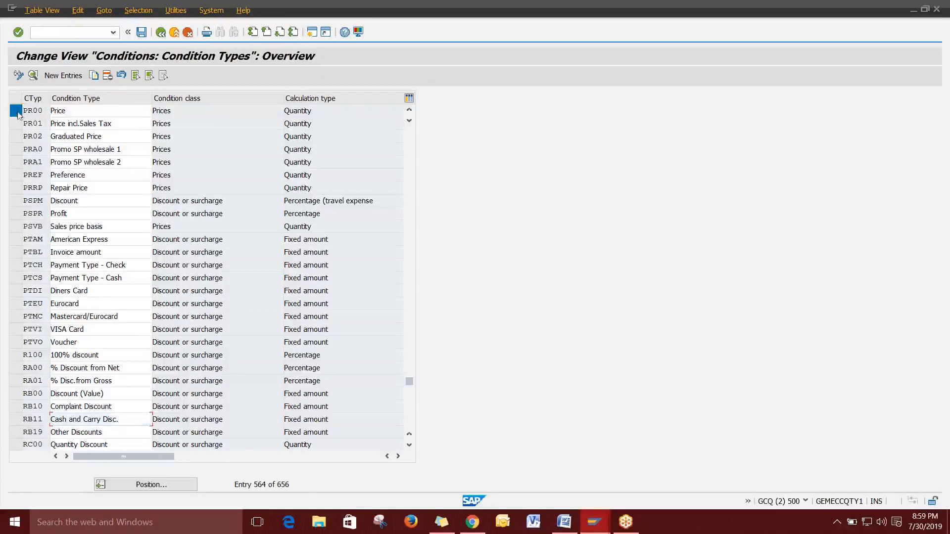
left_click(94, 76)
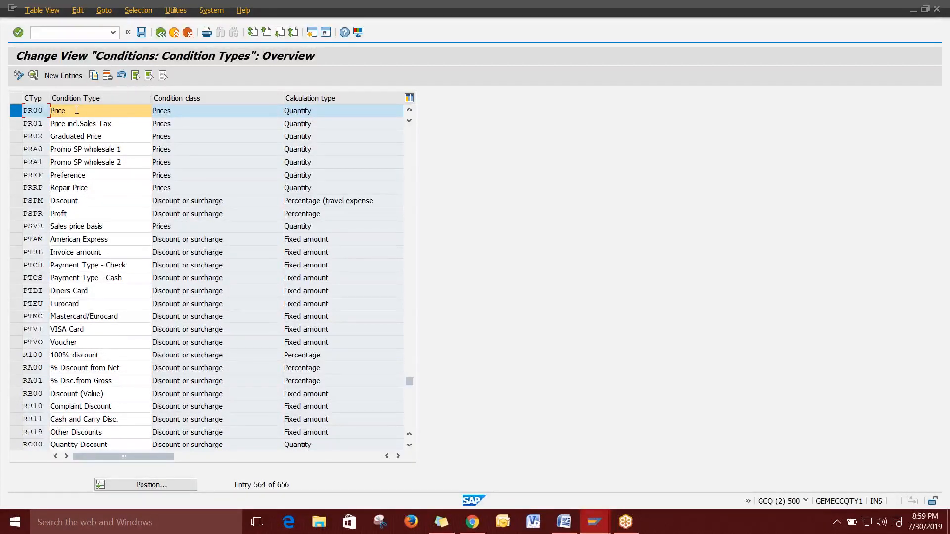
left_click(16, 111)
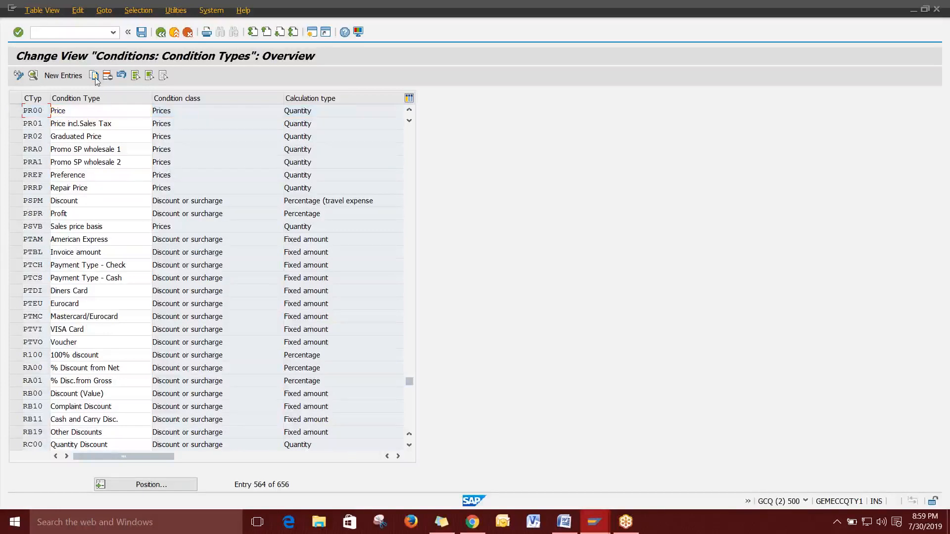
double_click(80, 113)
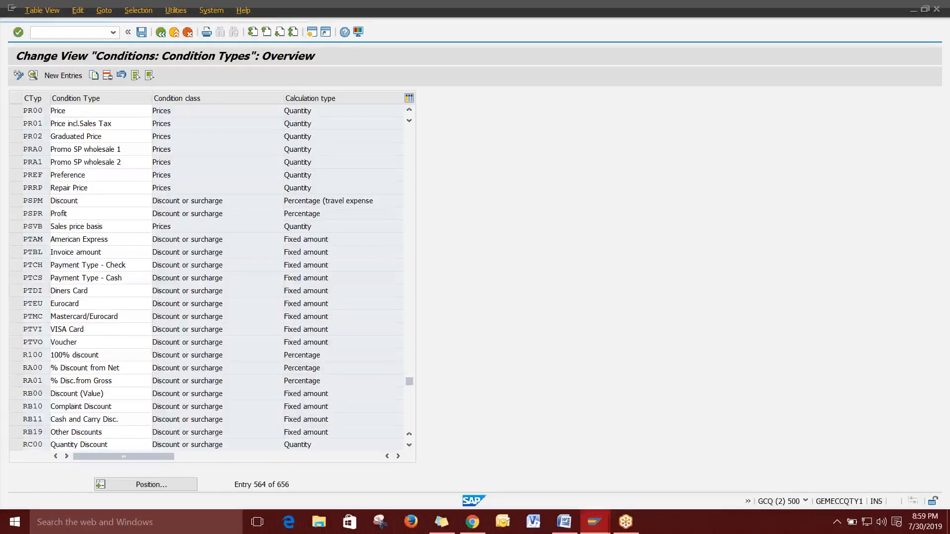
double_click(41, 112)
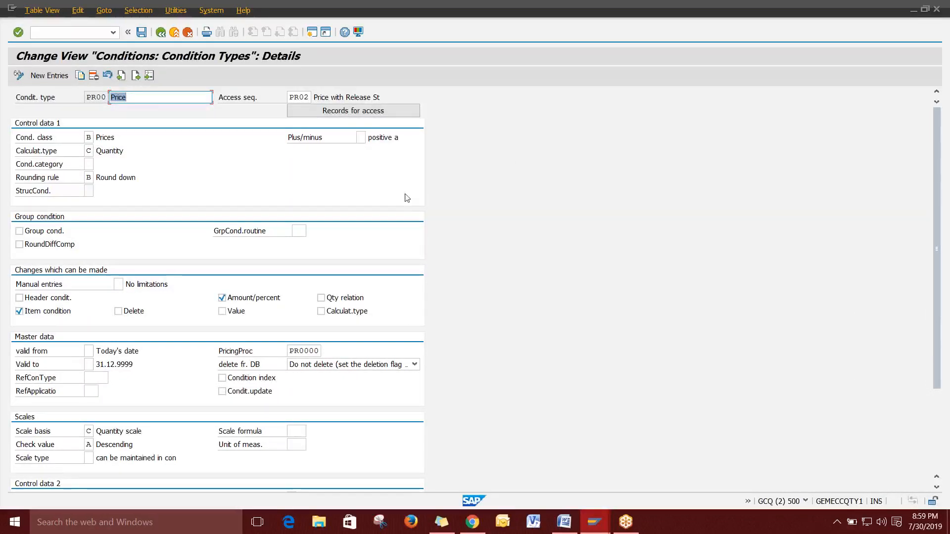
left_click(138, 98)
Review the diagram linking condition type, access sequence and condition tables in the Word document, and return to SAP.
left_click(563, 521)
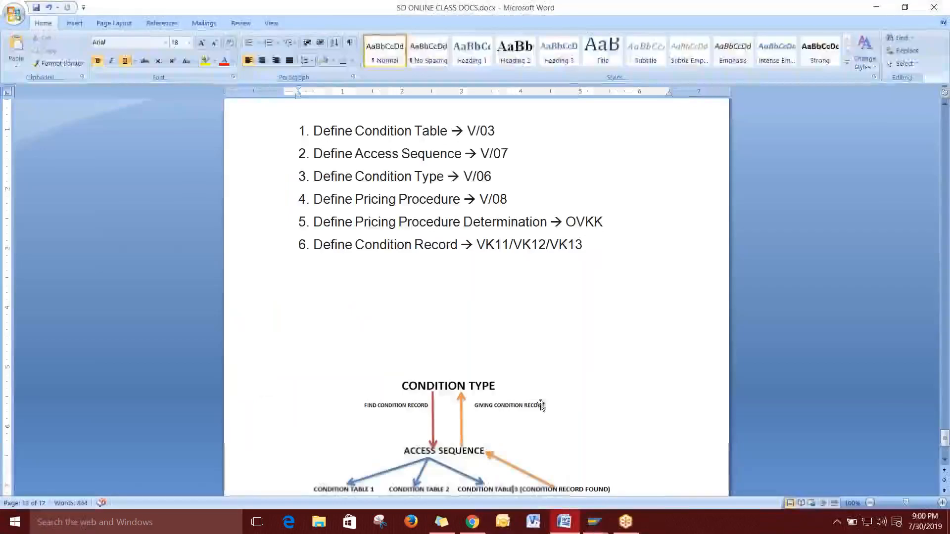
scroll(410, 350, "down", 4)
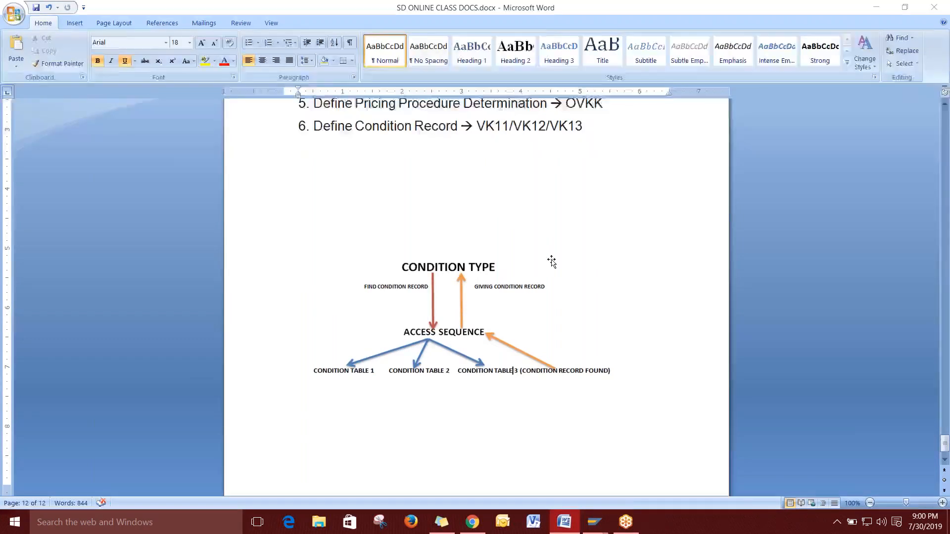
key("alt+Tab")
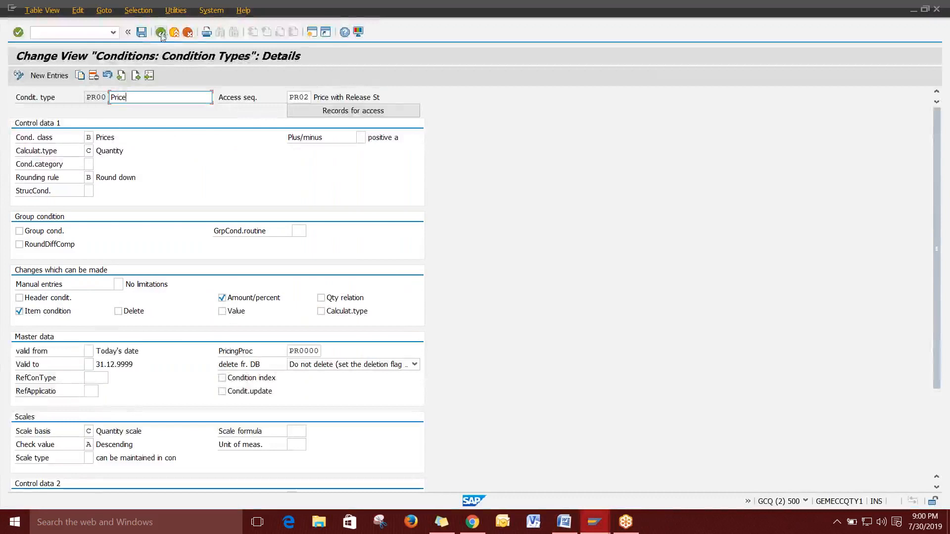
Return to the overview and start a copy of condition type PR00 as PR01 with the description Sale Price.
left_click(161, 32)
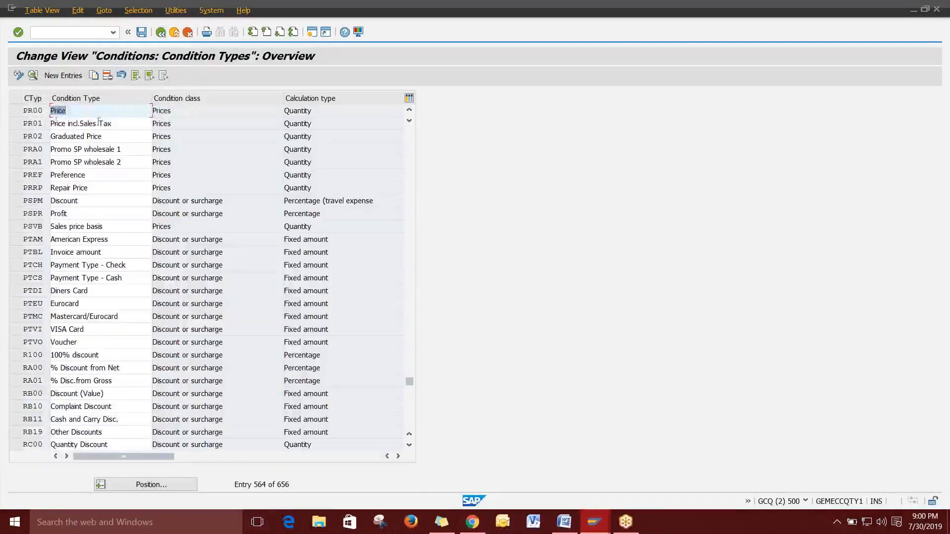
left_click(18, 112)
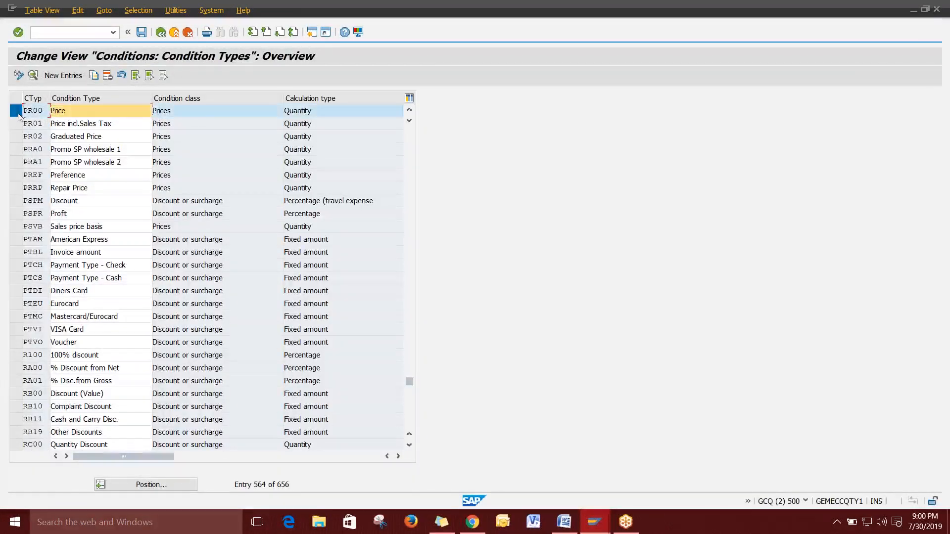
left_click(93, 76)
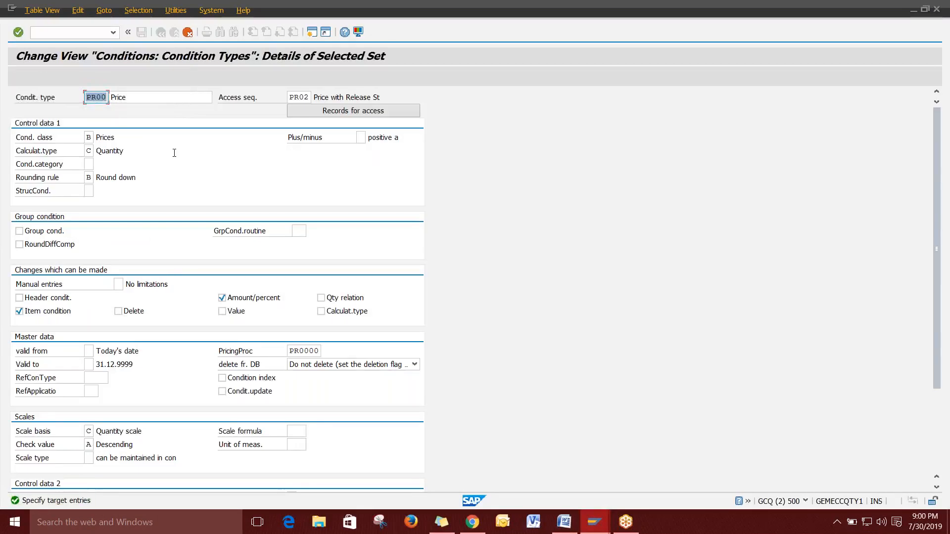
type("PR0")
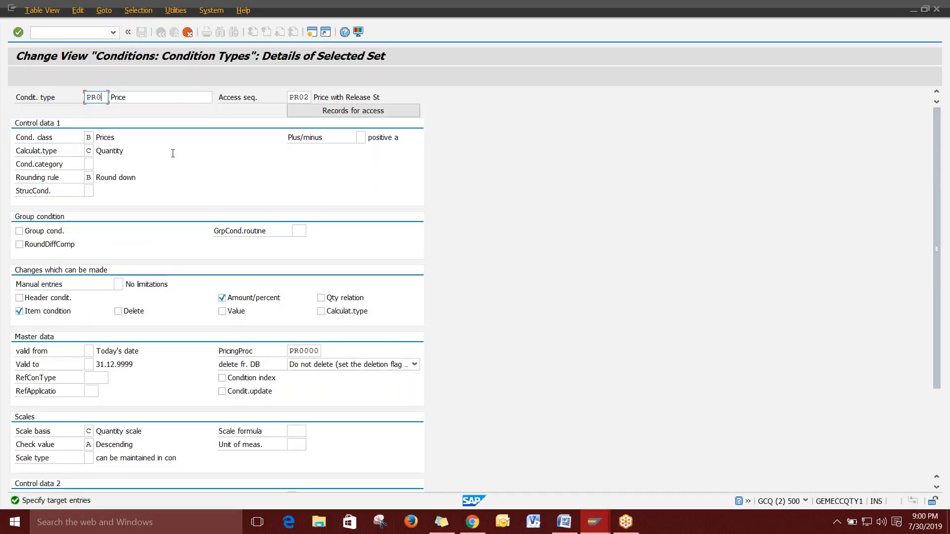
key("Tab")
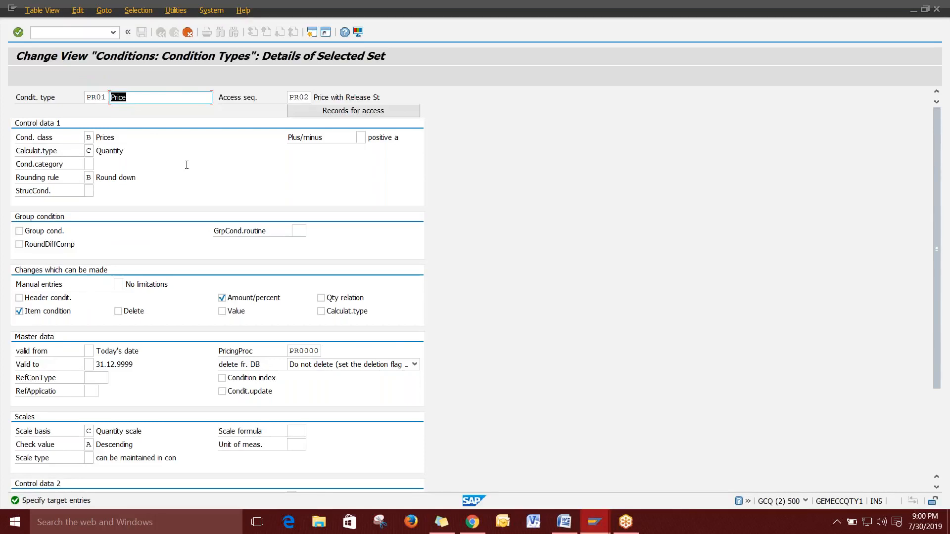
key("Home")
type("Sale")
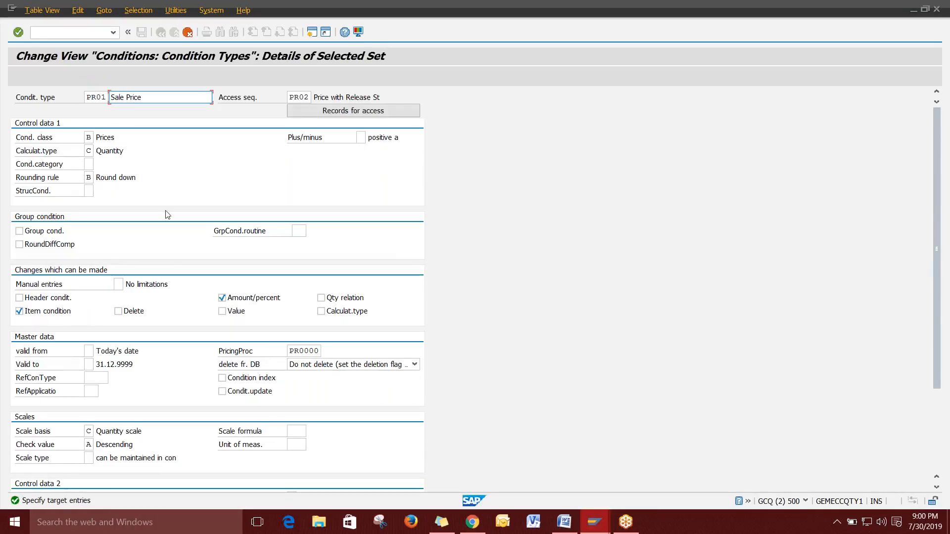
Assign access sequence 551 to the copied condition type and try to confirm it under the key PR01.
left_click(307, 97)
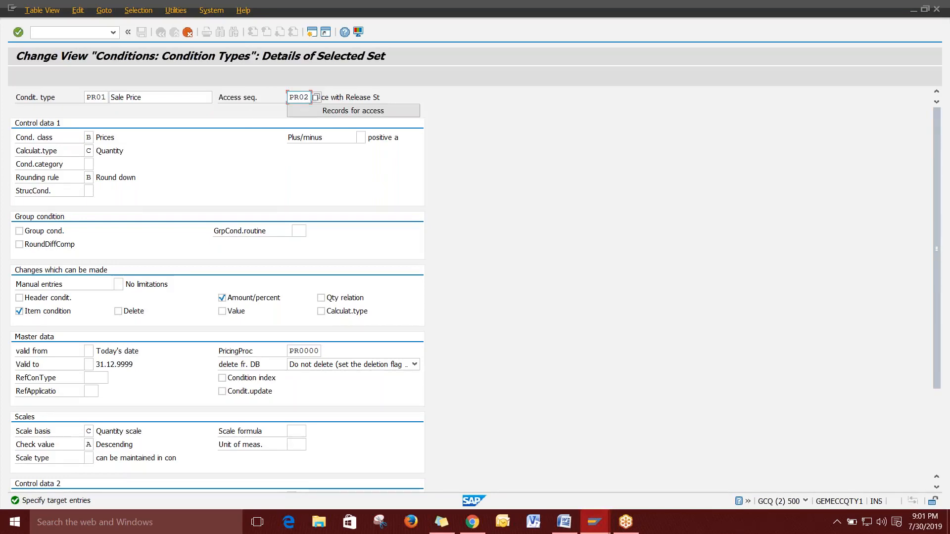
double_click(309, 97)
type("551")
key("Return")
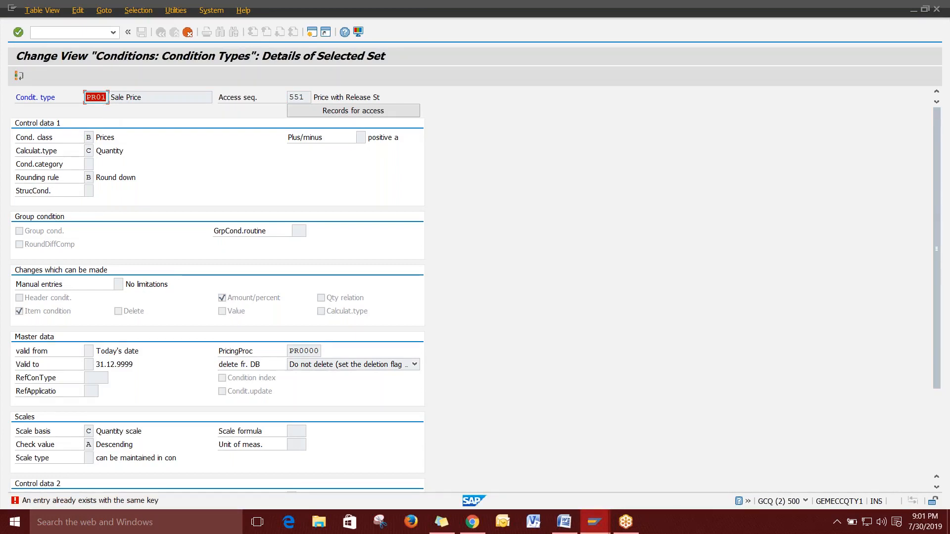
Try PR02 as the copied condition type's key, and set it to PR03 instead.
type("PR")
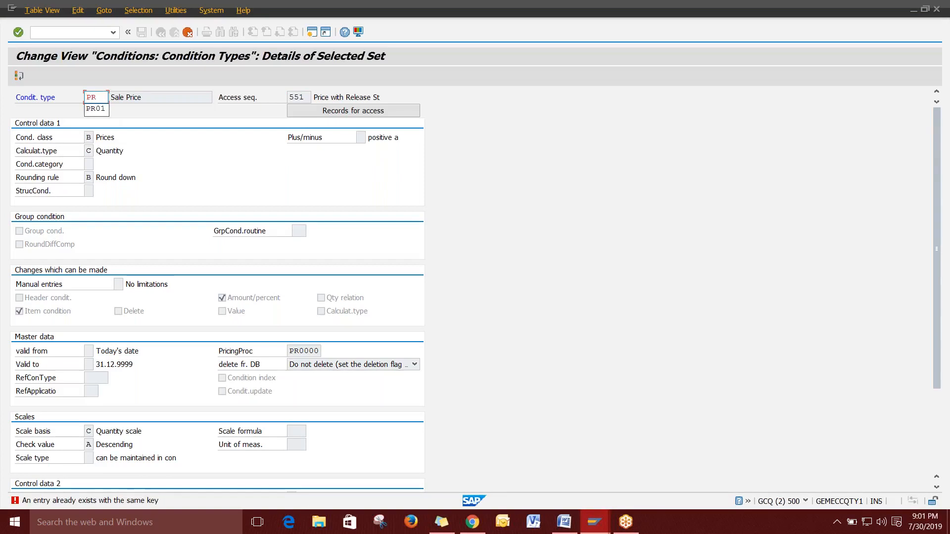
type("02")
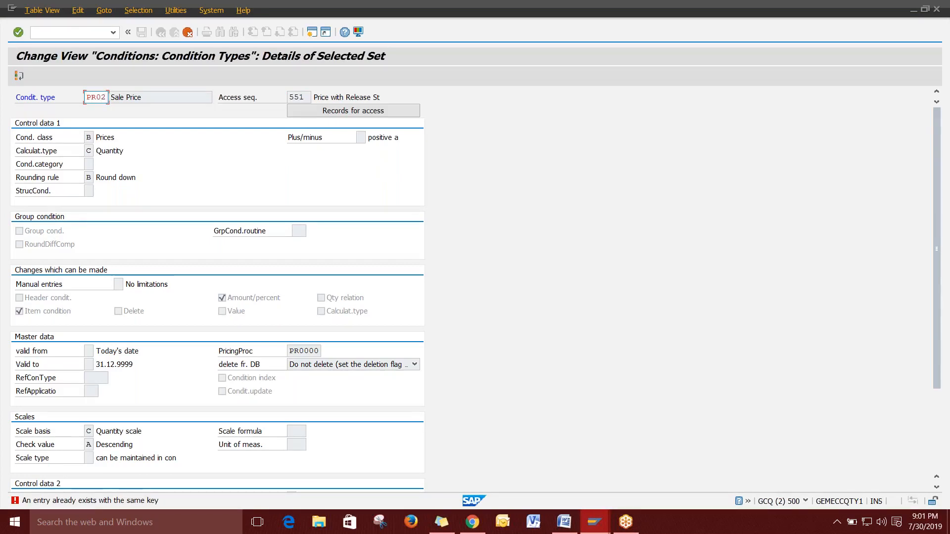
key("Return")
type("pr")
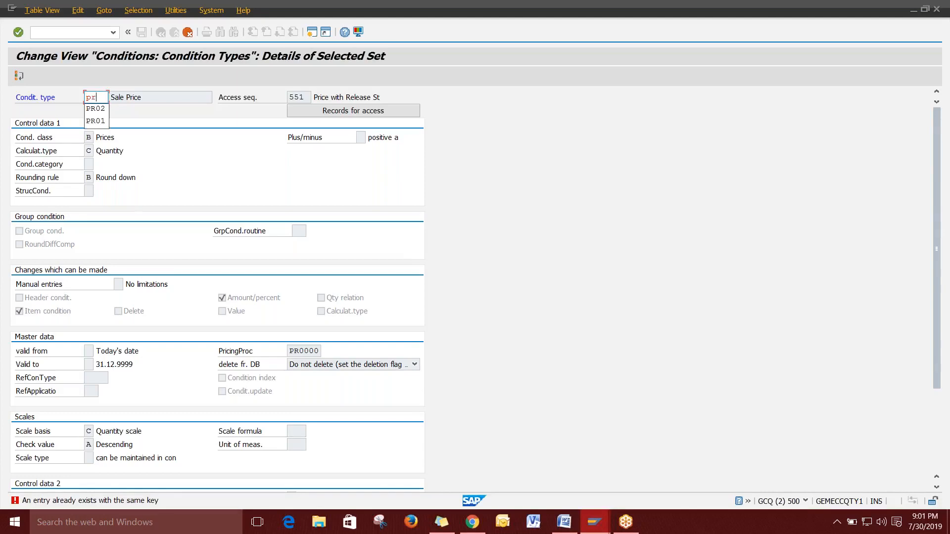
type("03")
key("Return")
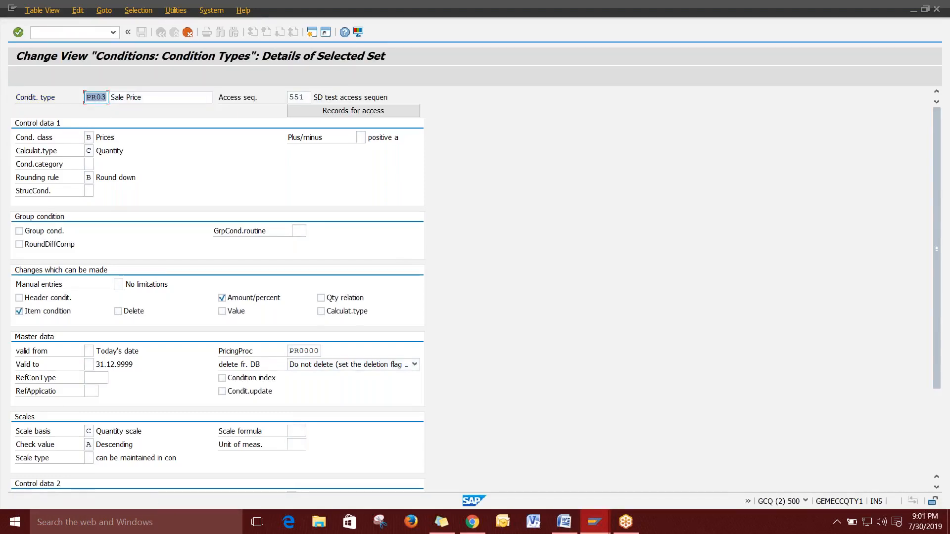
Review the access sequence, description and remaining control settings of condition type PR03.
left_click(304, 95)
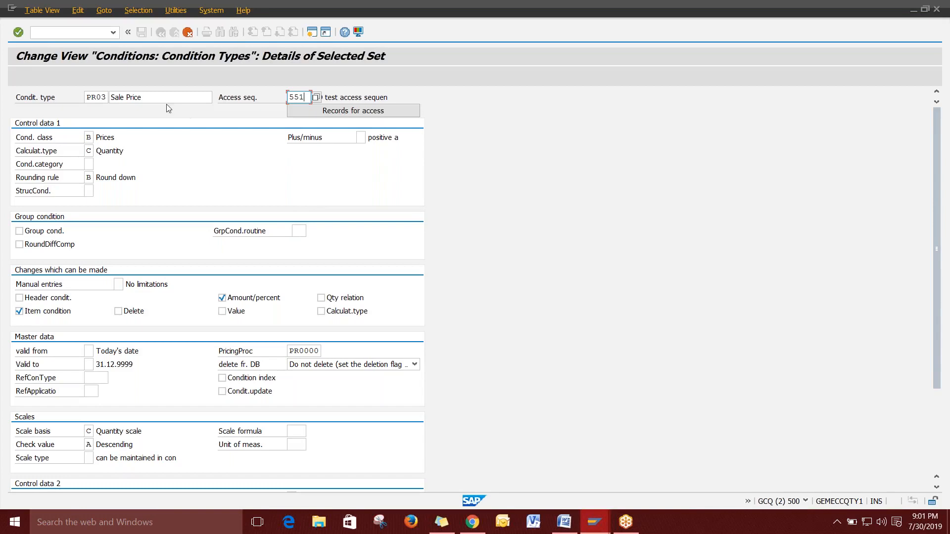
left_click(152, 99)
left_click(162, 133)
scroll(181, 221, "down", 1)
scroll(181, 221, "down", 5)
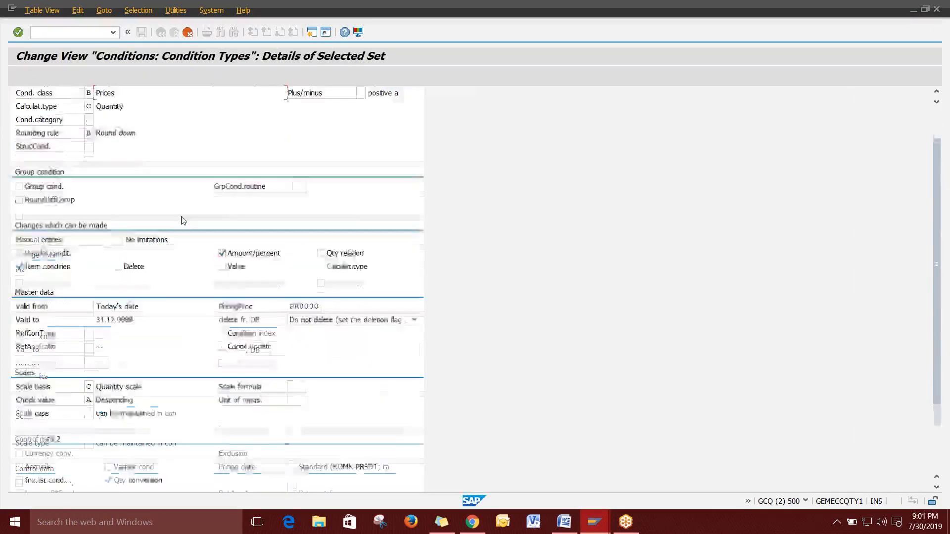
scroll(182, 218, "up", 6)
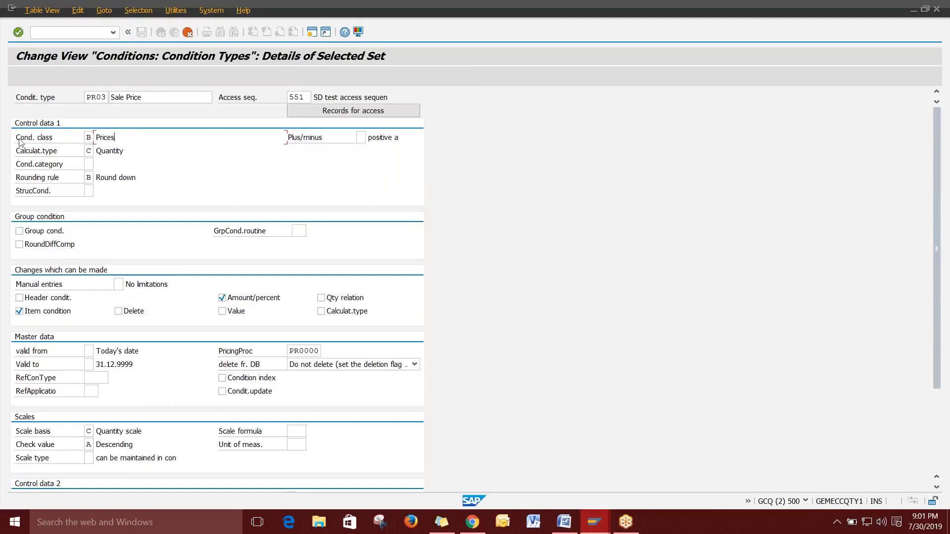
Examine the possible condition classes for PR03, comparing prices, taxes and discount or surcharge, and close the list without a change.
left_click_drag(18, 142, 116, 138)
left_click(87, 139)
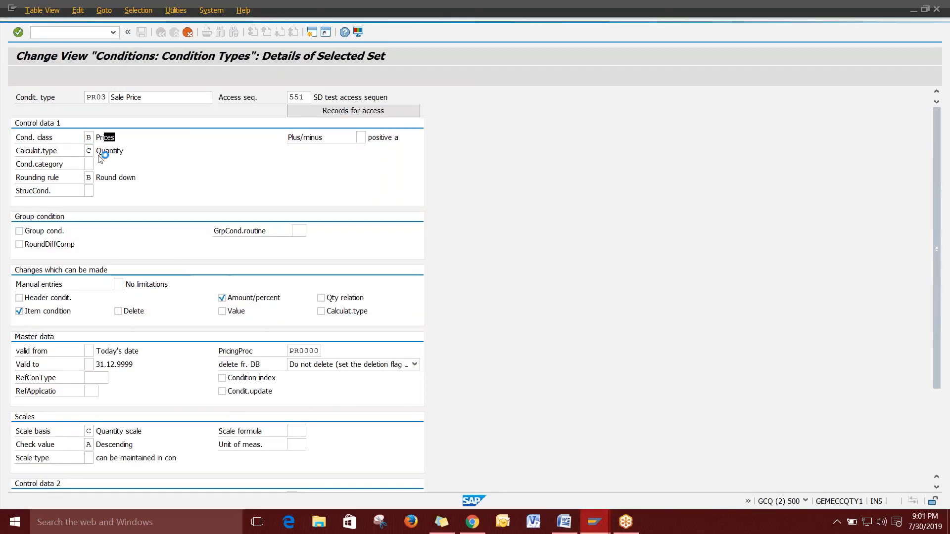
left_click_drag(121, 88, 523, 66)
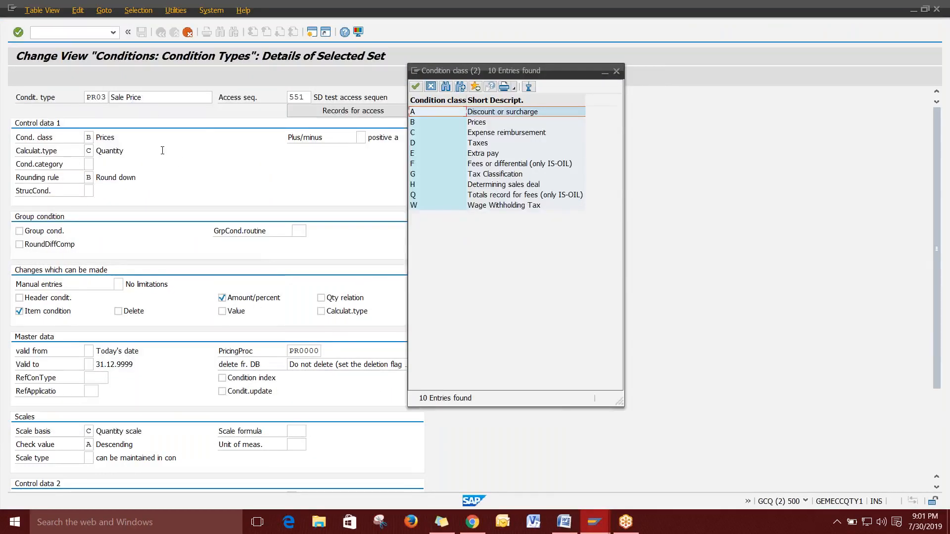
left_click(473, 124)
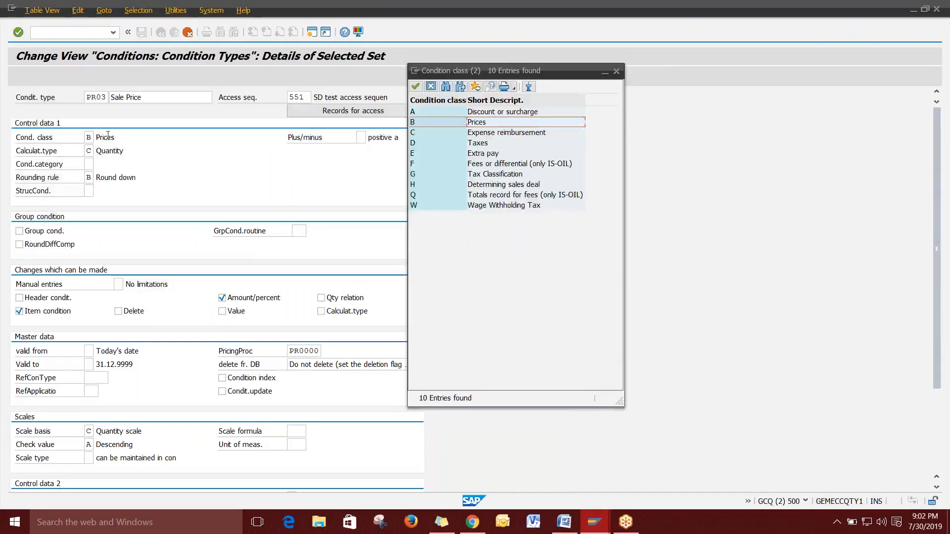
left_click(501, 148)
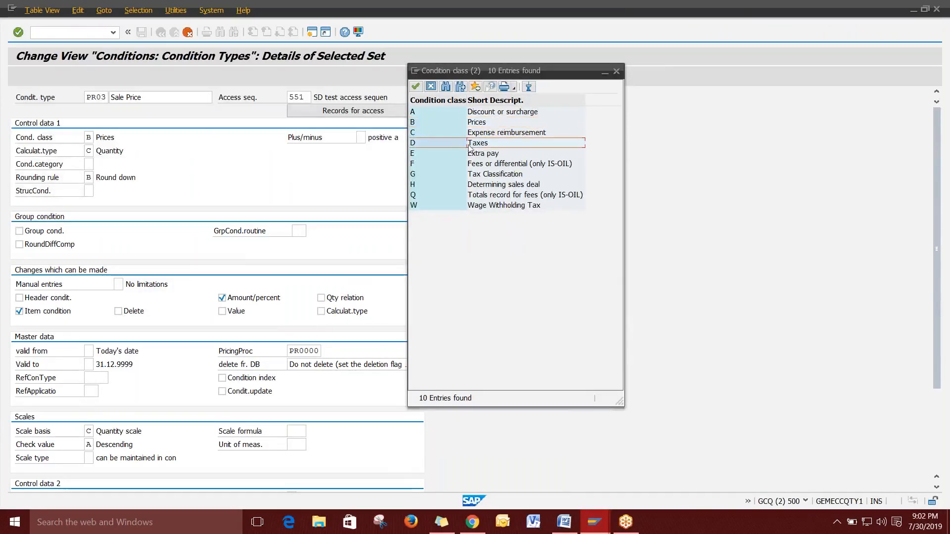
left_click(488, 113)
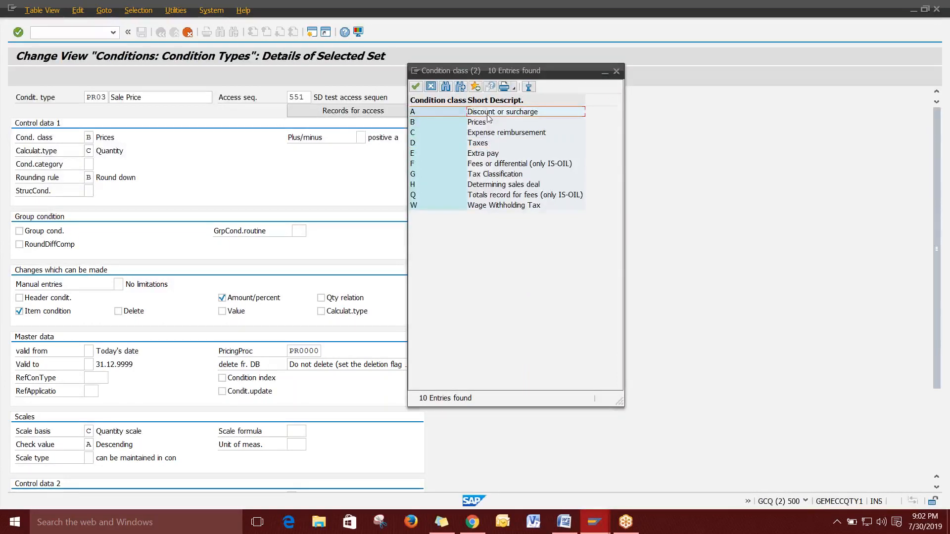
left_click(487, 122)
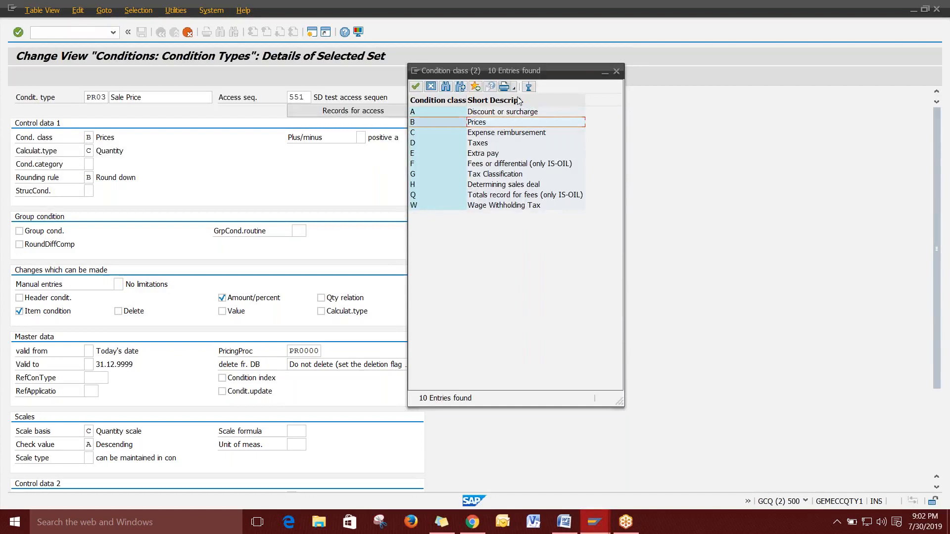
left_click(616, 71)
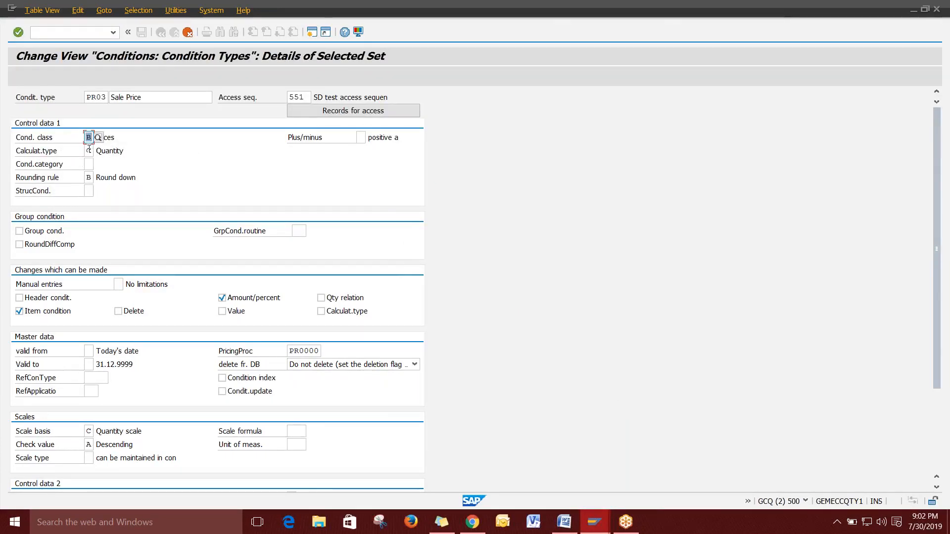
Look through the possible calculation types for PR03 and close the list without a change.
left_click_drag(123, 150, 105, 151)
key("F4")
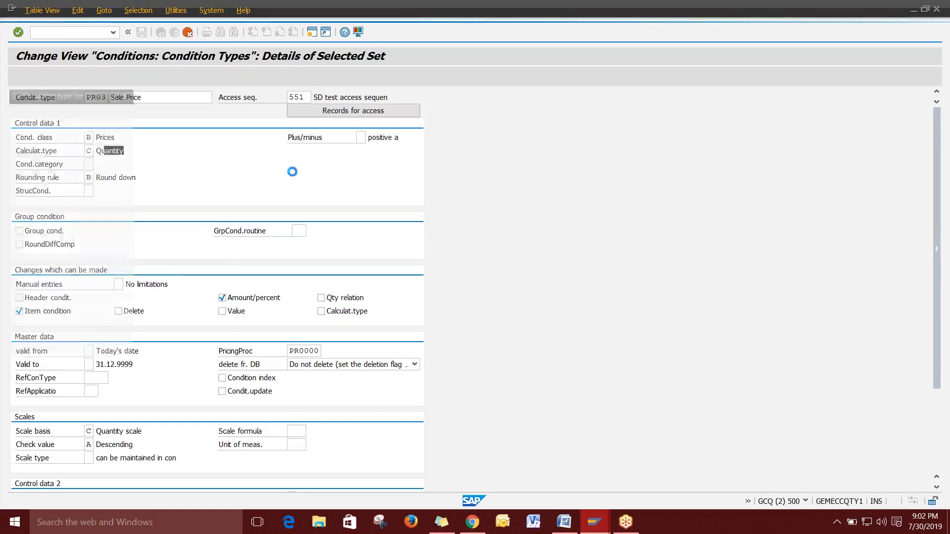
left_click_drag(134, 96, 556, 72)
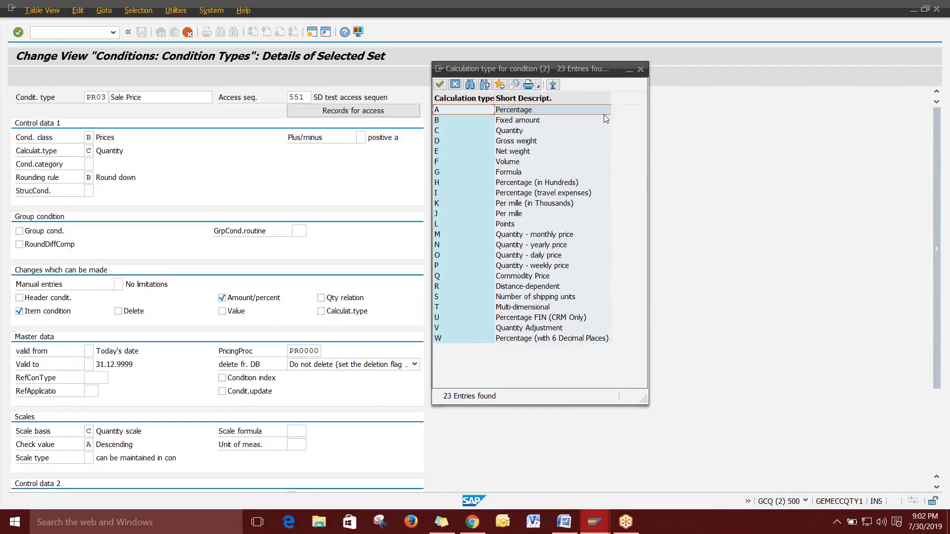
left_click(641, 69)
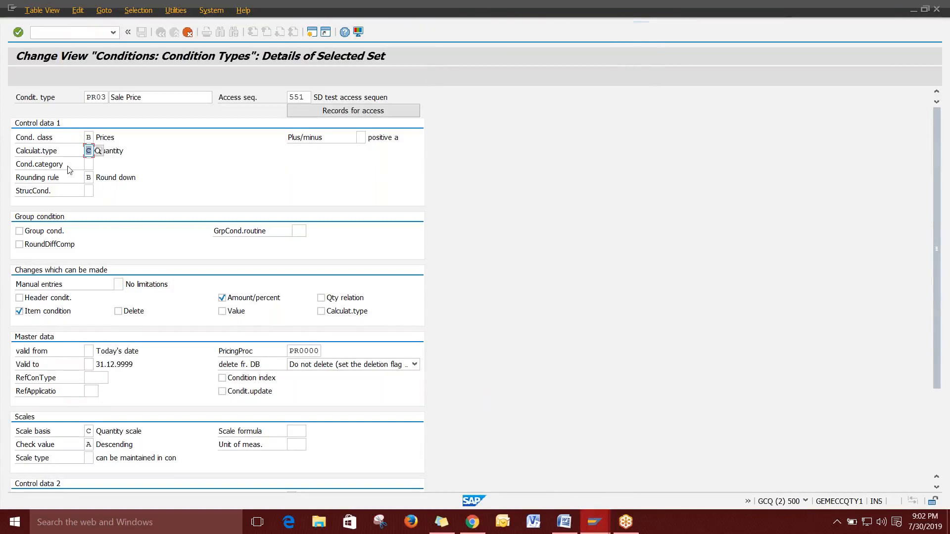
Look through the possible rounding rules for PR03, compare them with Round down, and close the list without a change.
left_click_drag(104, 177, 136, 177)
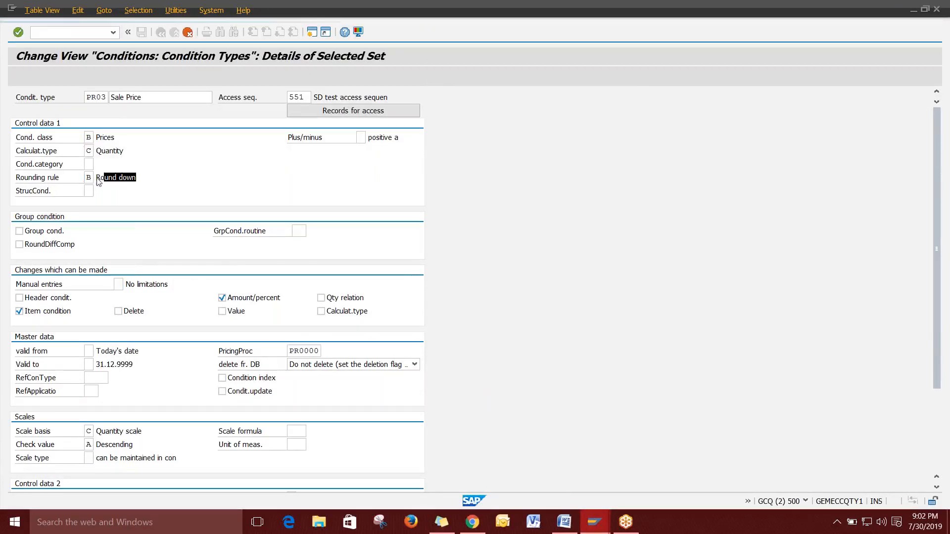
key("F4")
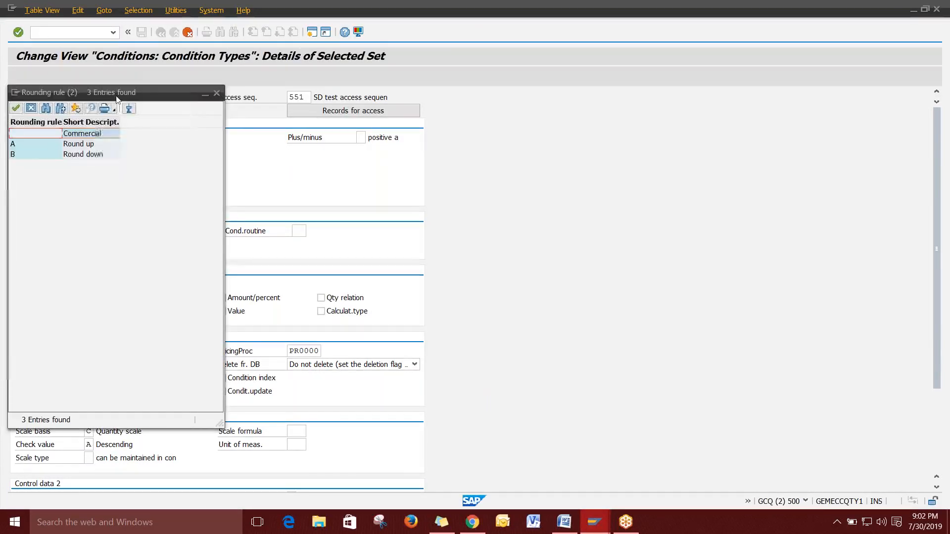
left_click_drag(103, 93, 536, 68)
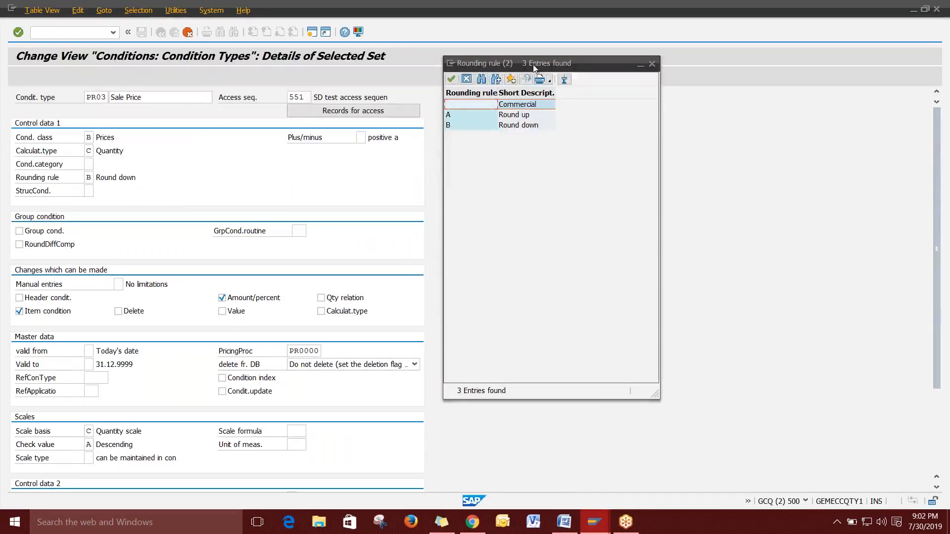
left_click(517, 126)
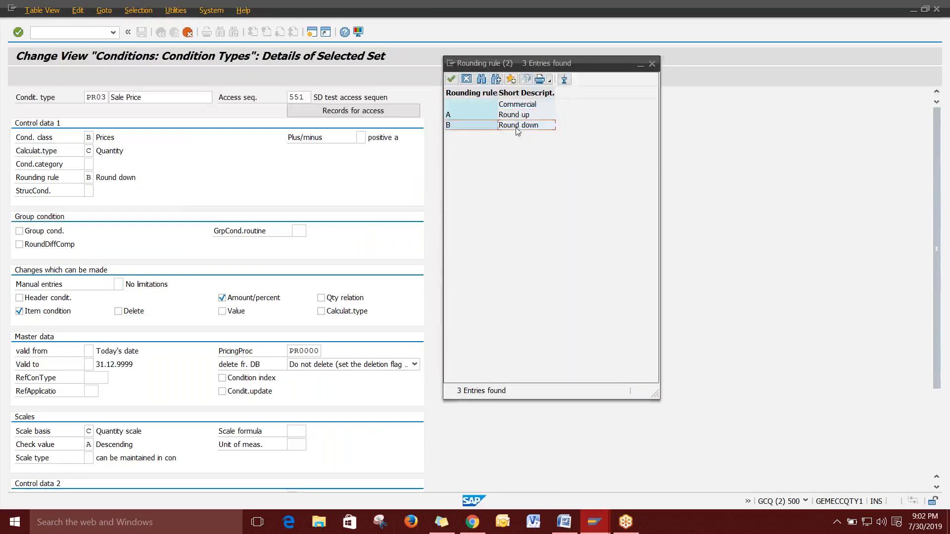
left_click(653, 64)
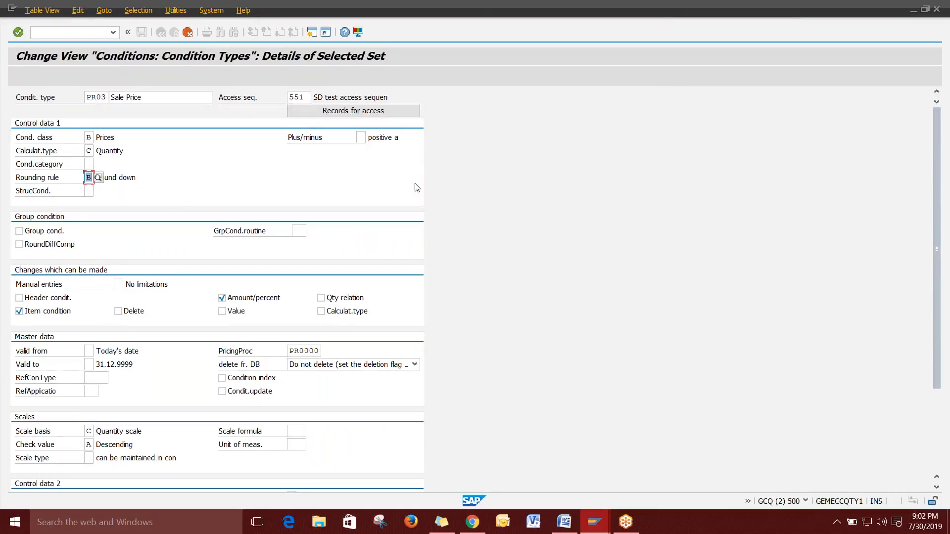
Check the plus/minus setting of condition type PR03 against its description as a sale price.
left_click(291, 140)
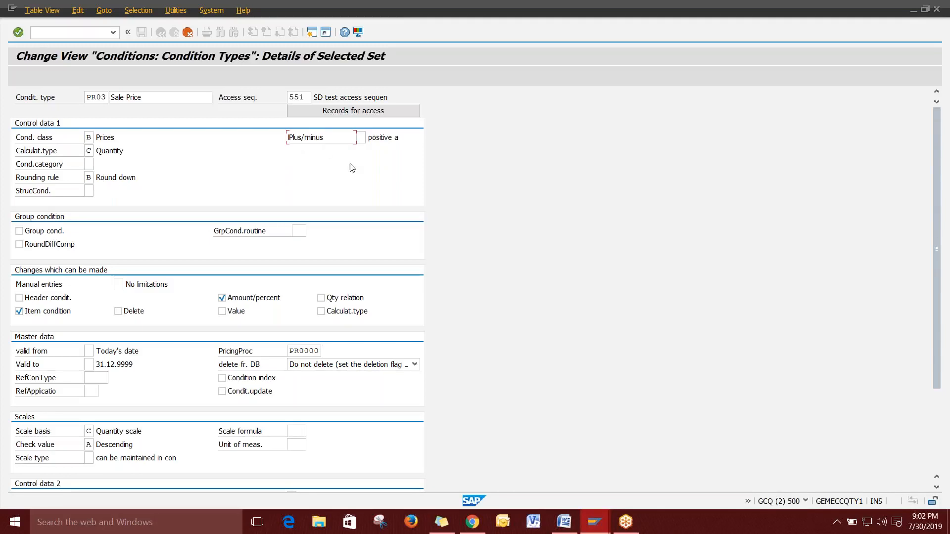
left_click(359, 138)
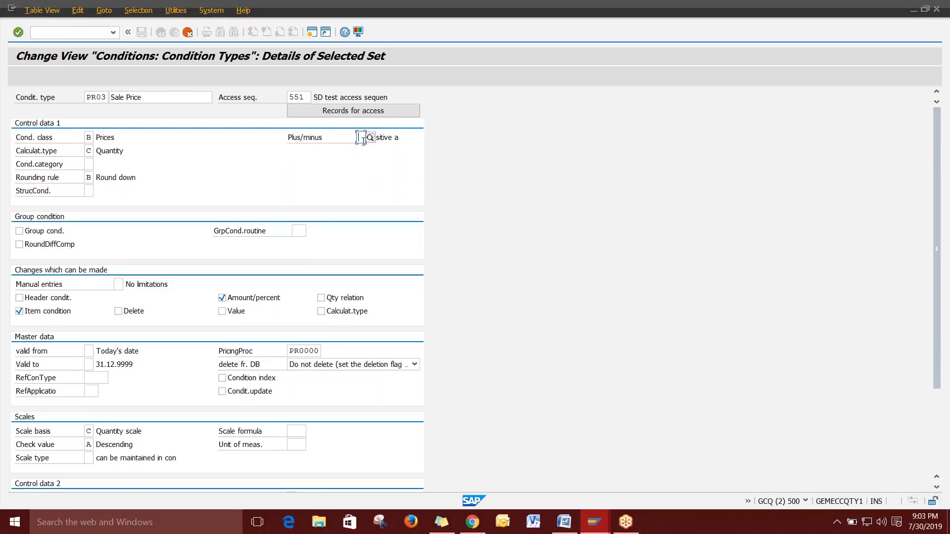
left_click(155, 97)
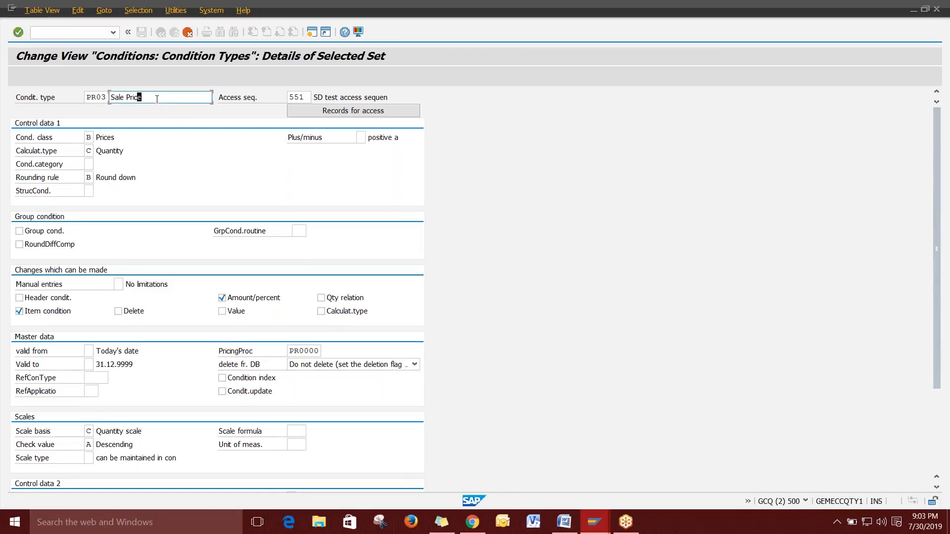
left_click(177, 164)
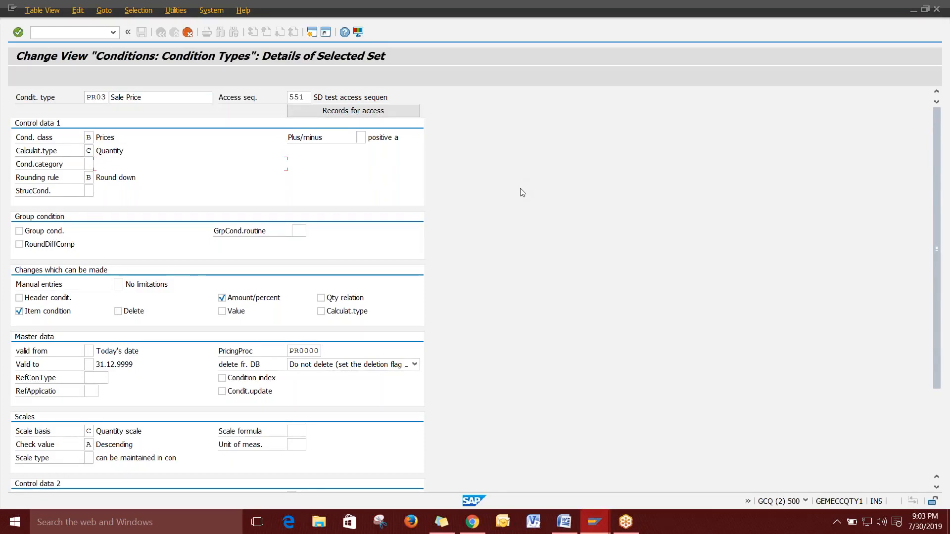
left_click(362, 137)
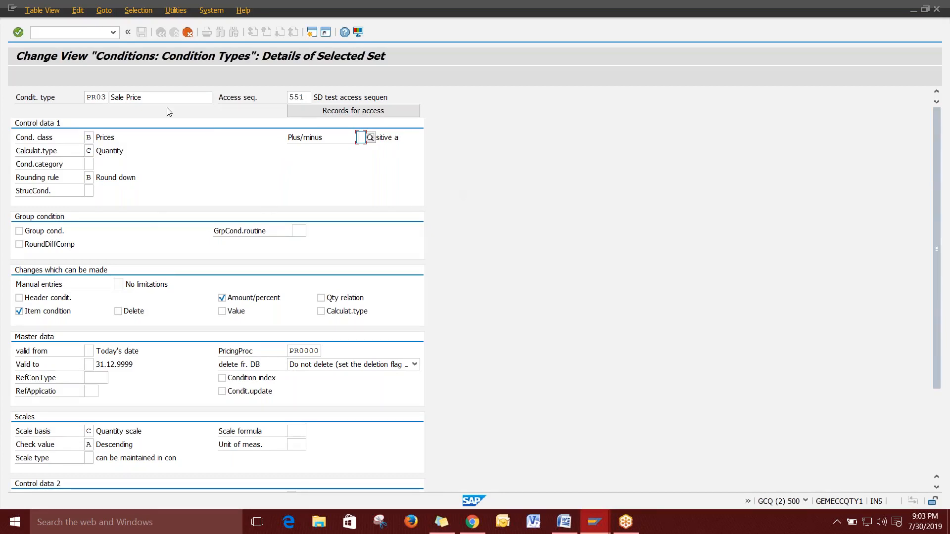
Examine which changes PR03 allows, including header and item condition, amount/percent and value, along with its master data and scale settings.
scroll(150, 209, "down", 3)
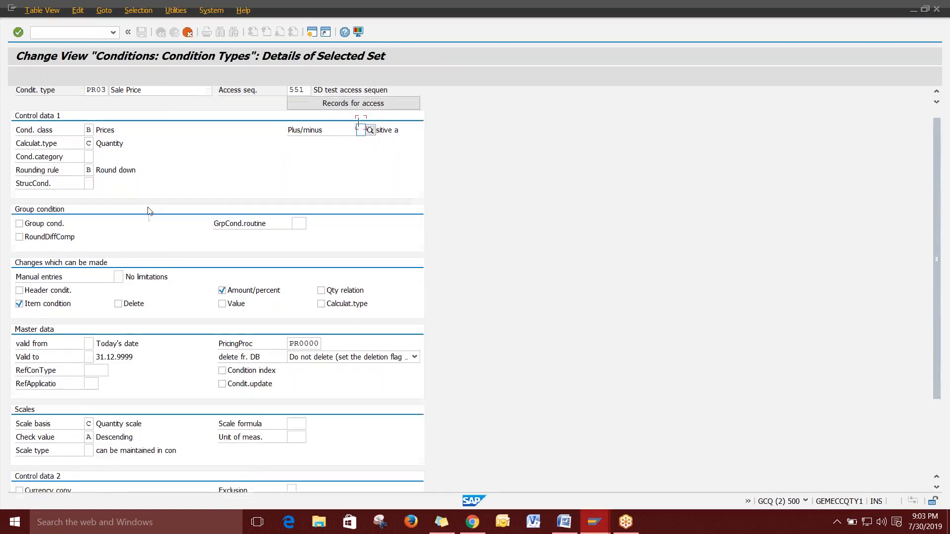
scroll(151, 210, "down", 4)
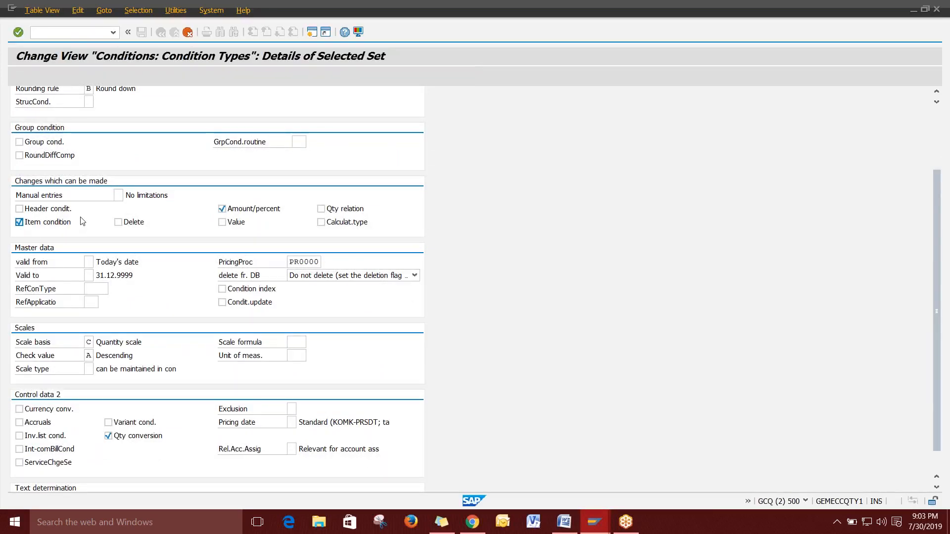
scroll(82, 221, "up", 2)
scroll(82, 220, "down", 1)
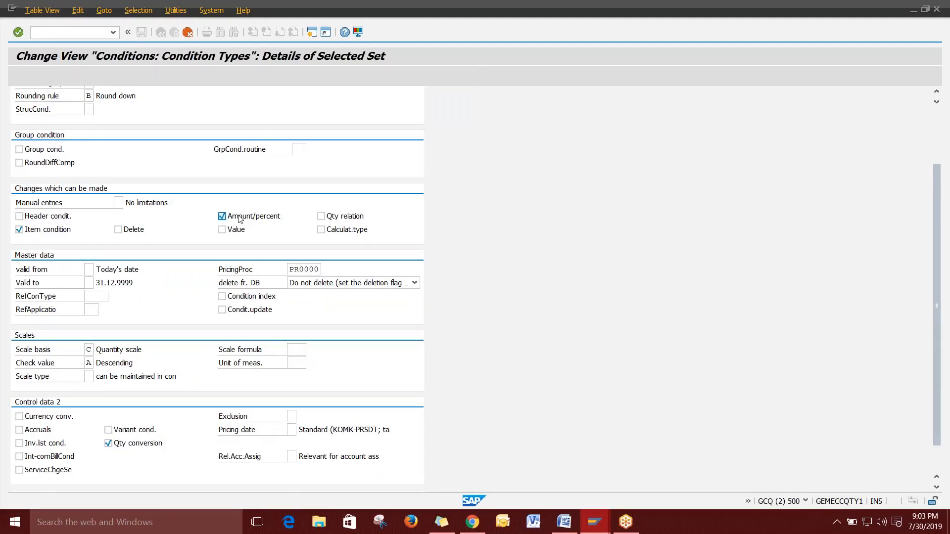
scroll(239, 219, "up", 4)
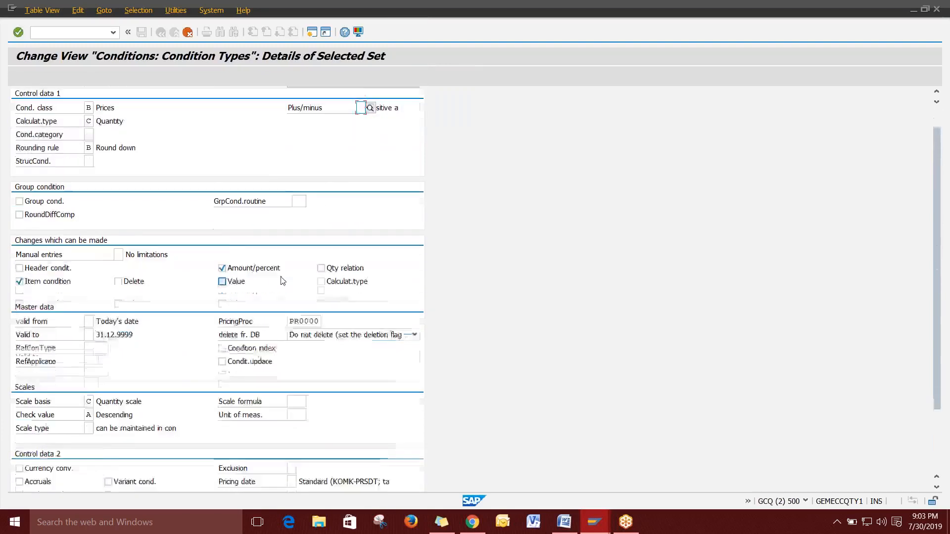
scroll(282, 281, "down", 2)
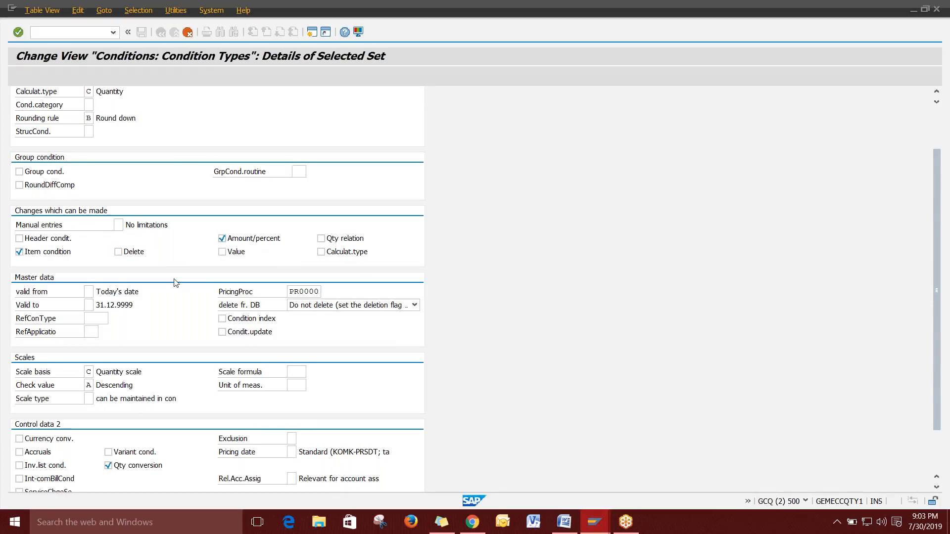
scroll(174, 282, "down", 3)
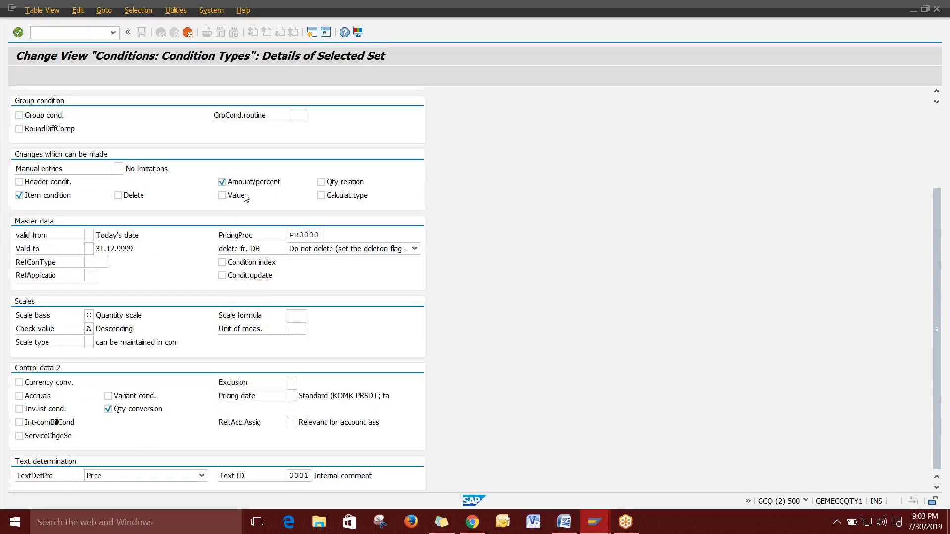
scroll(365, 213, "up", 6)
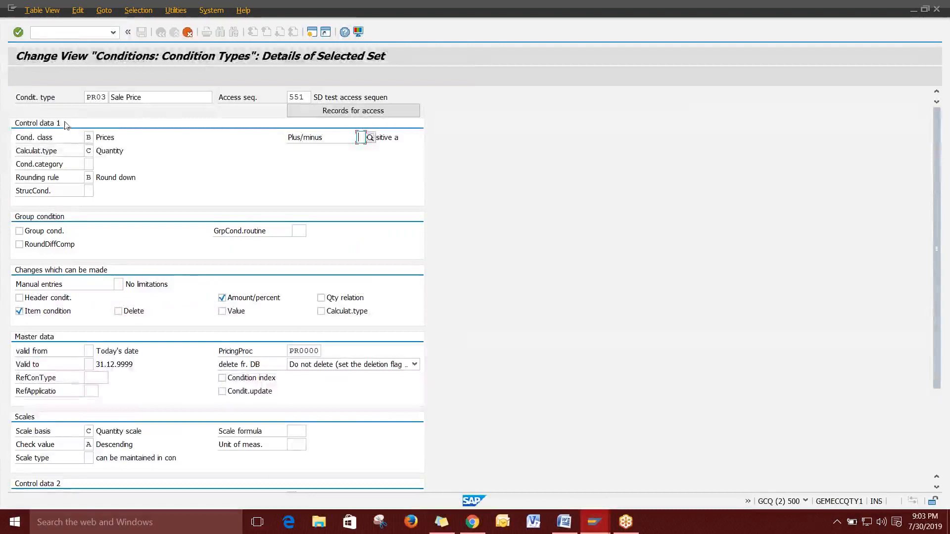
scroll(36, 286, "down", 1)
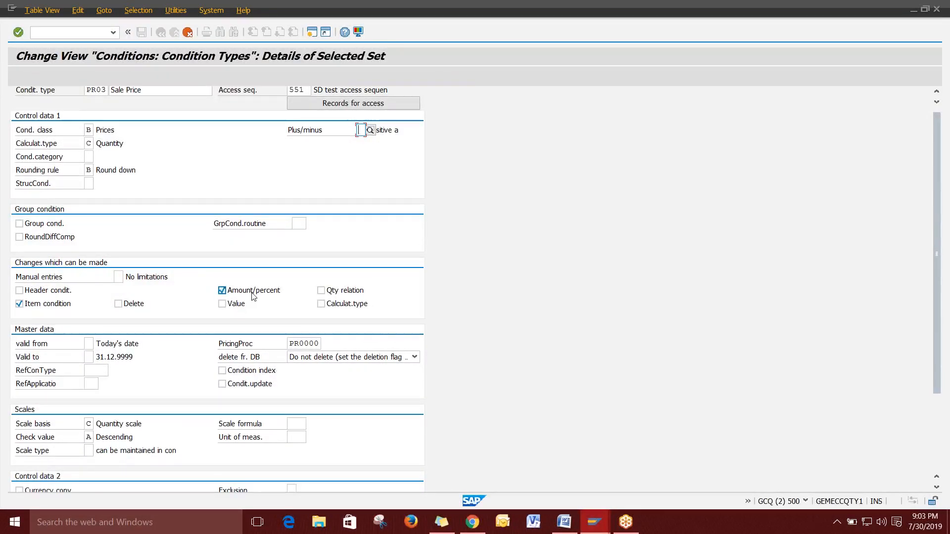
scroll(254, 296, "up", 1)
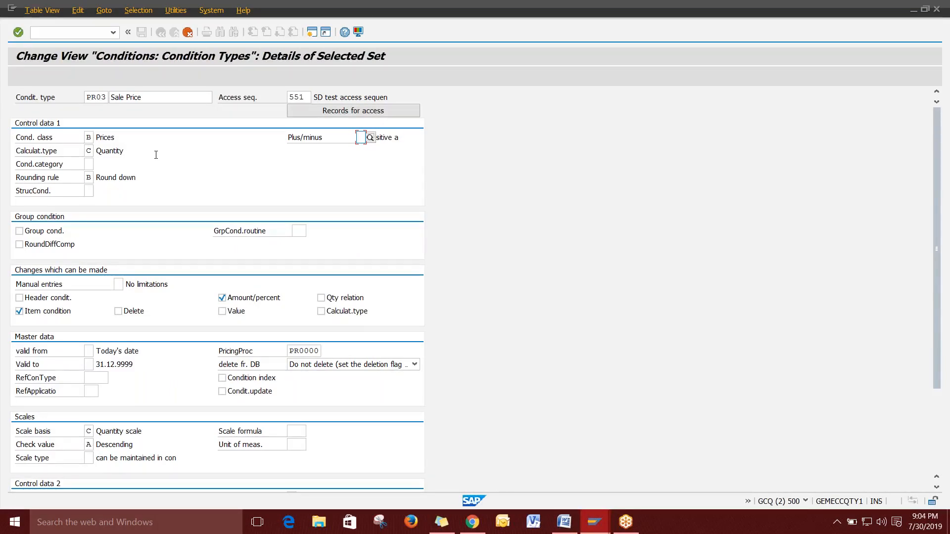
Confirm the copied condition type PR03 with access sequence 551 and check its entry in the condition types overview.
left_click(307, 98)
key("Return")
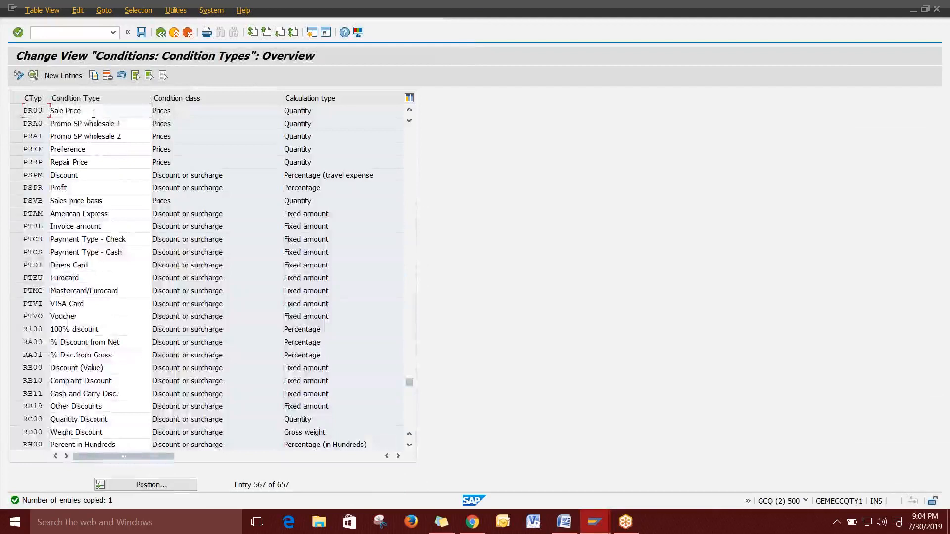
left_click(93, 114)
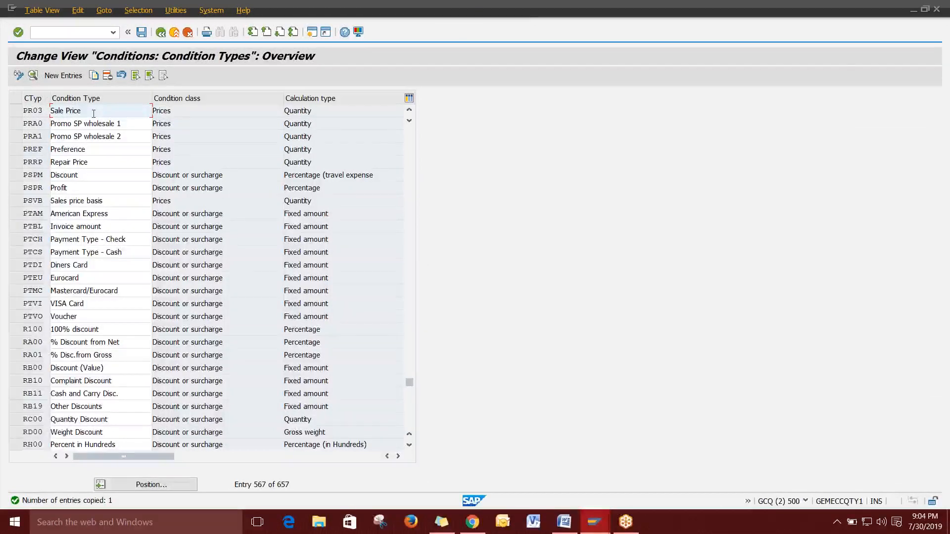
left_click(46, 110)
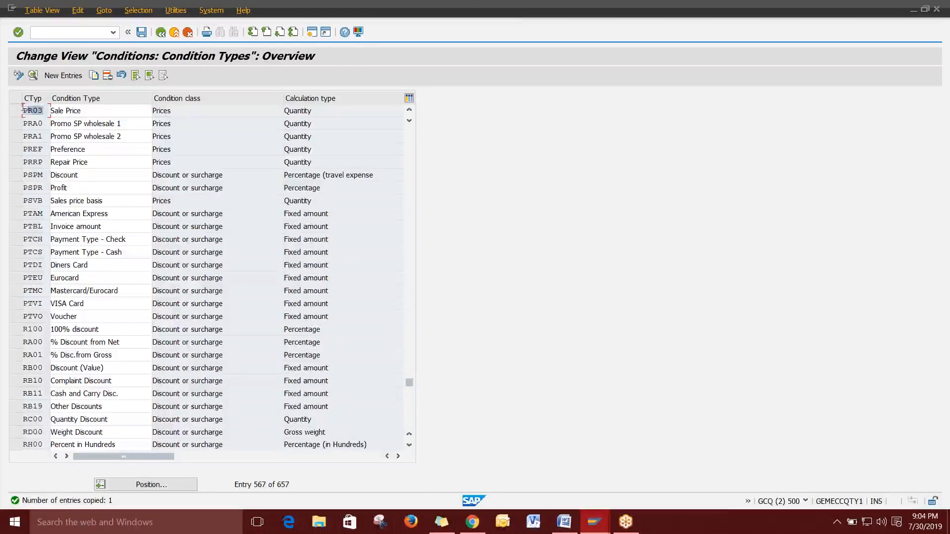
Copy the Discount condition type PSPM and set the new condition type's key to PR04.
left_click(94, 176)
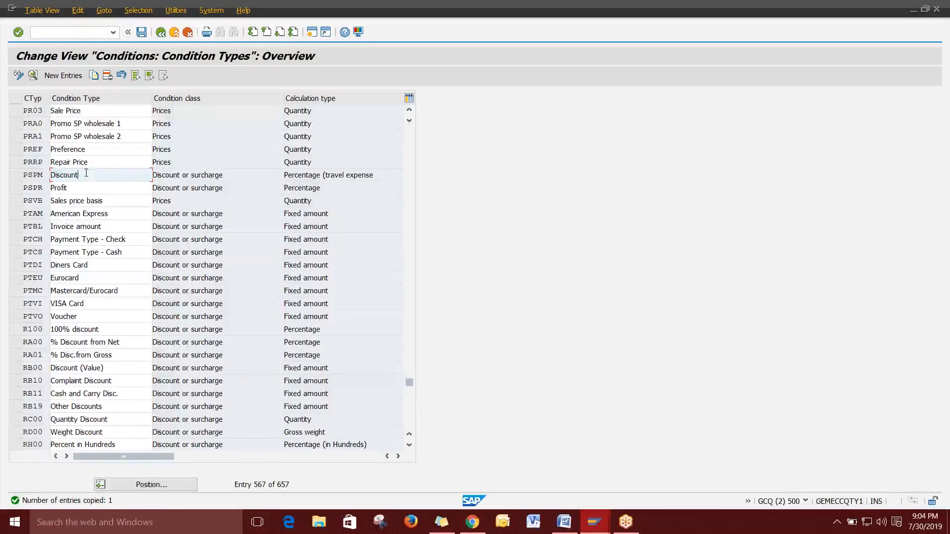
left_click(16, 175)
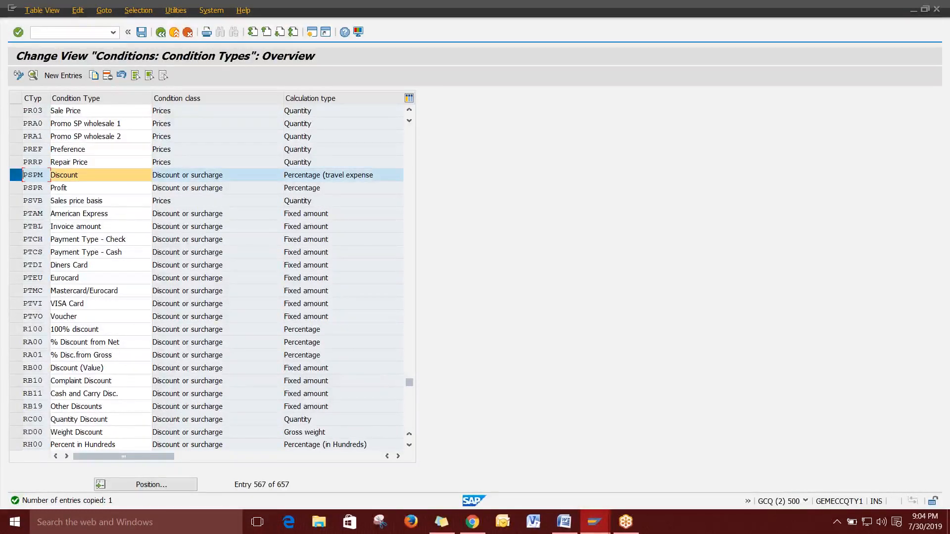
left_click(94, 78)
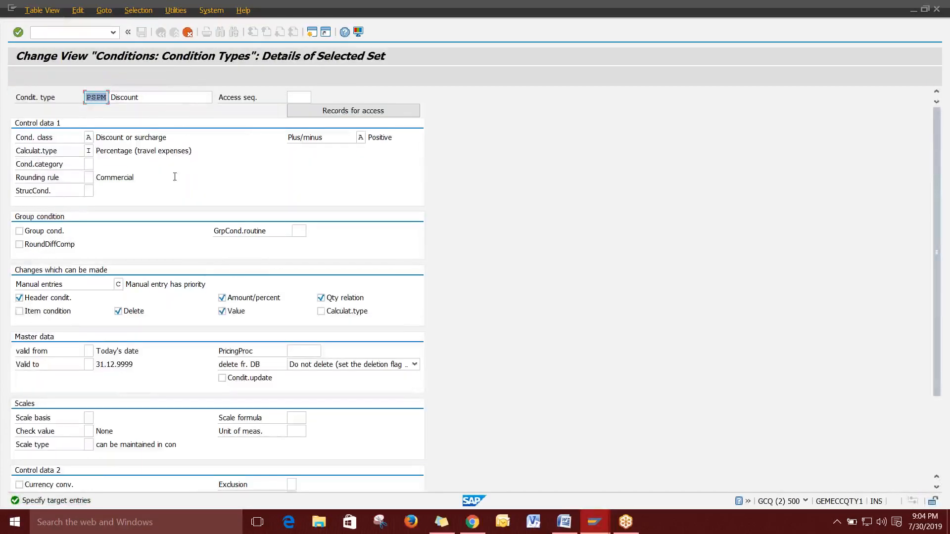
type("PR0")
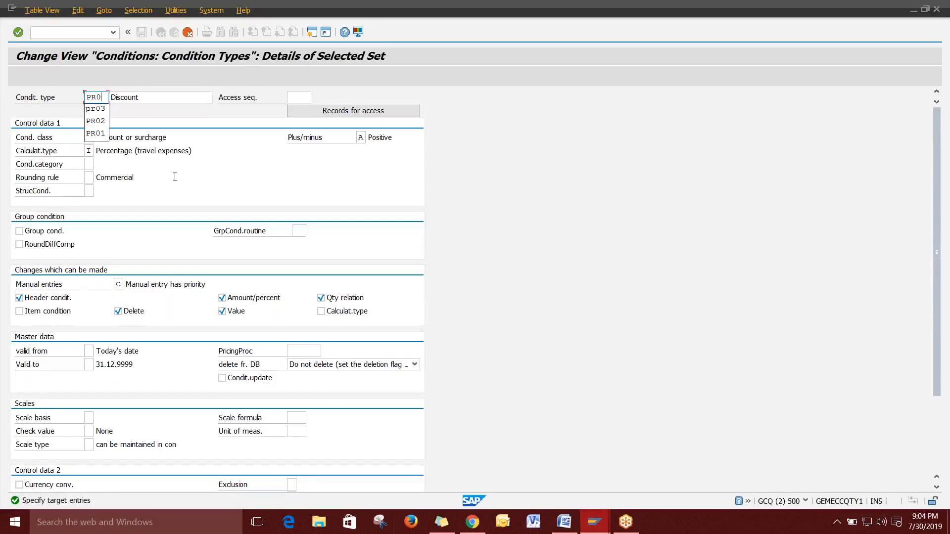
type("4")
key("Tab")
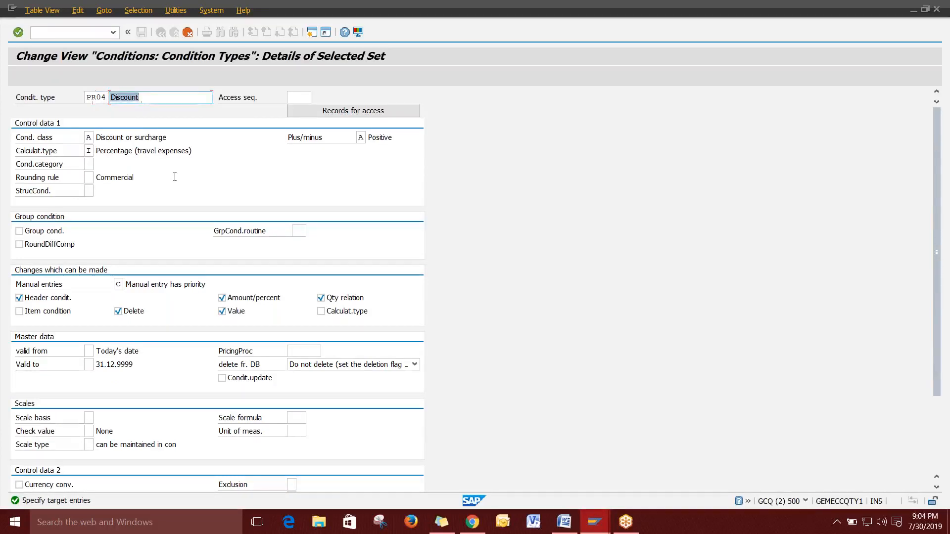
Try to assign access sequence 551 to the copied discount condition type PR04.
key("Tab")
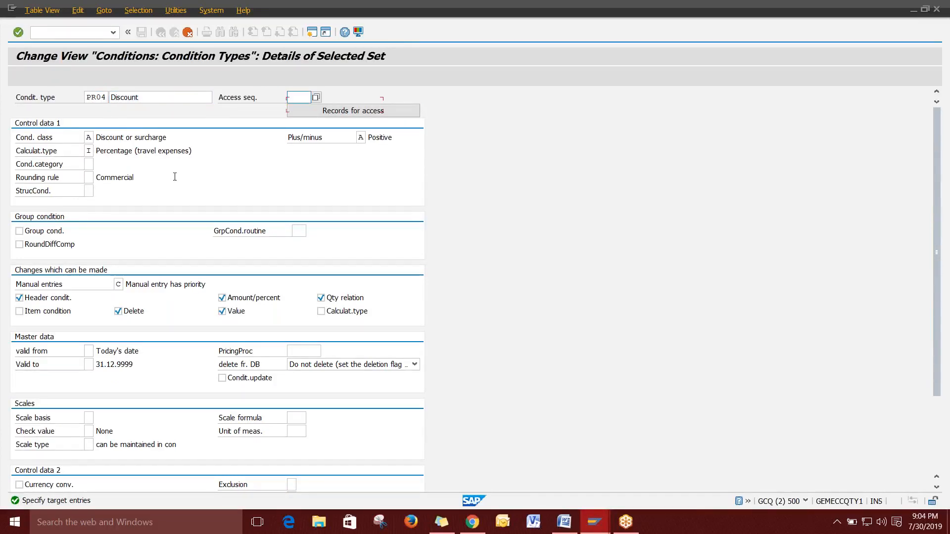
type("551")
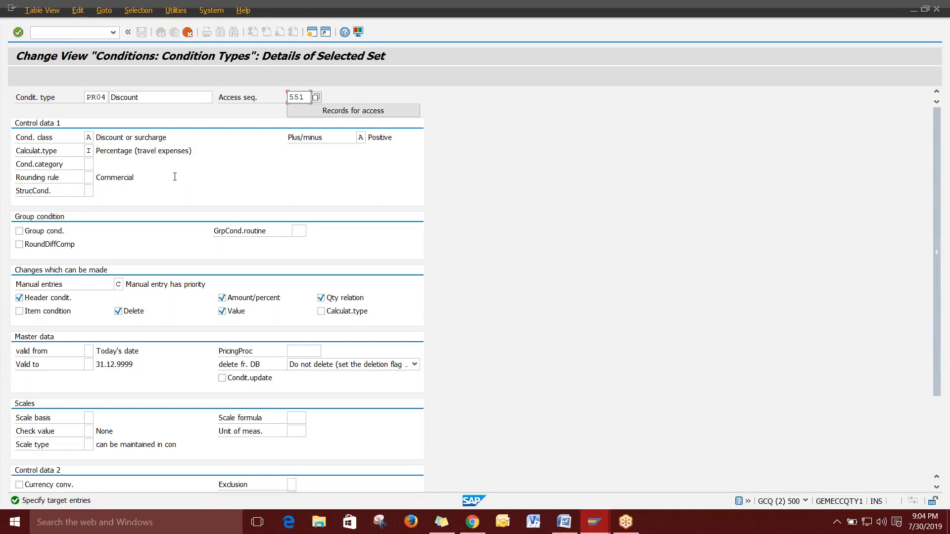
key("Return")
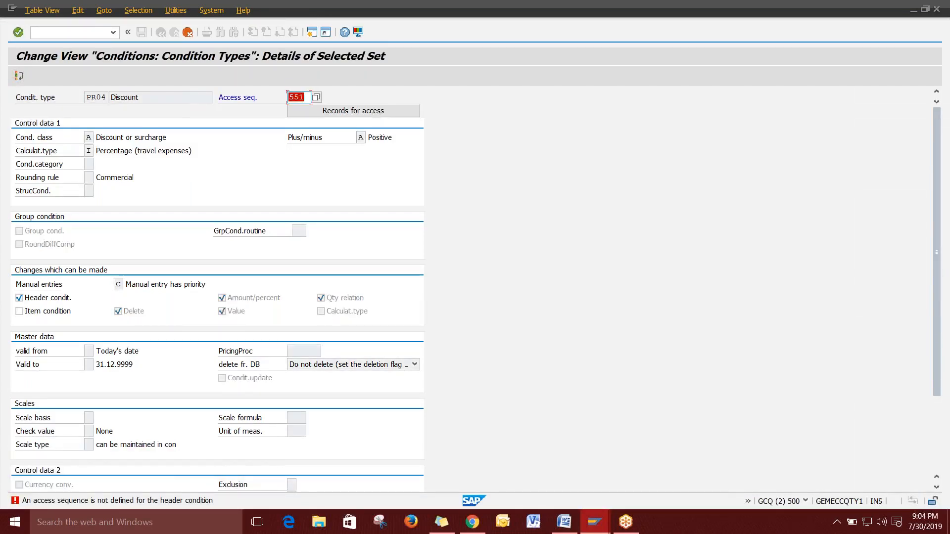
key("Return")
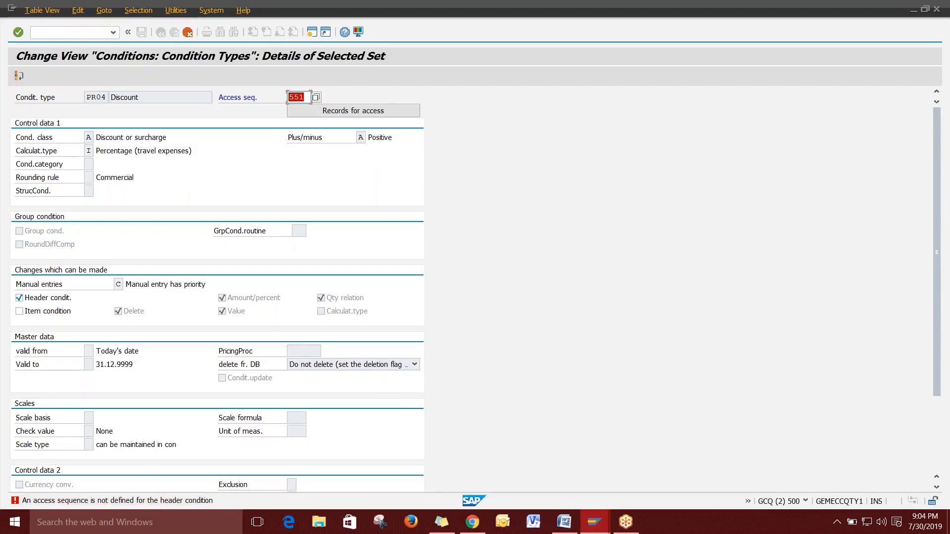
Clear the access sequence of condition type PR04 and try to confirm the entry without it.
left_click(320, 111)
key("BackSpace")
key("Escape")
key("Return")
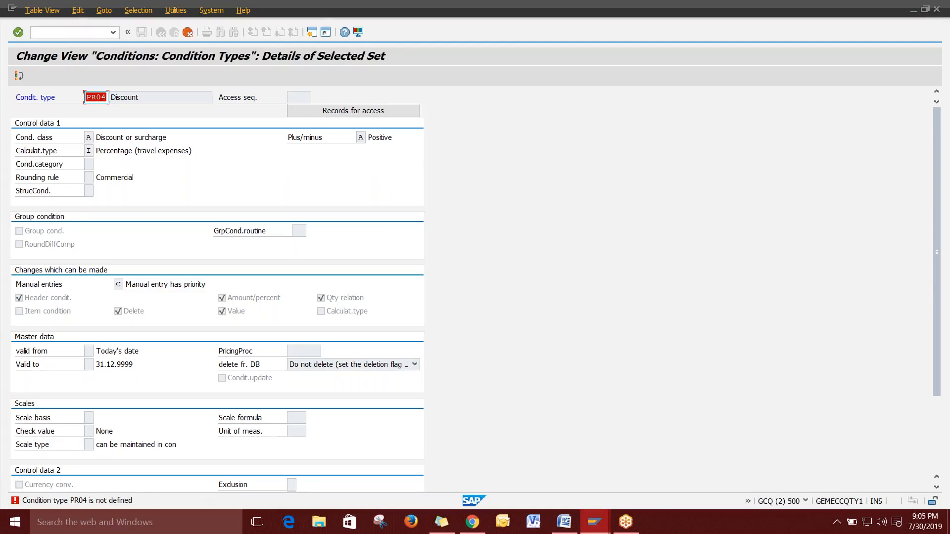
key("Return")
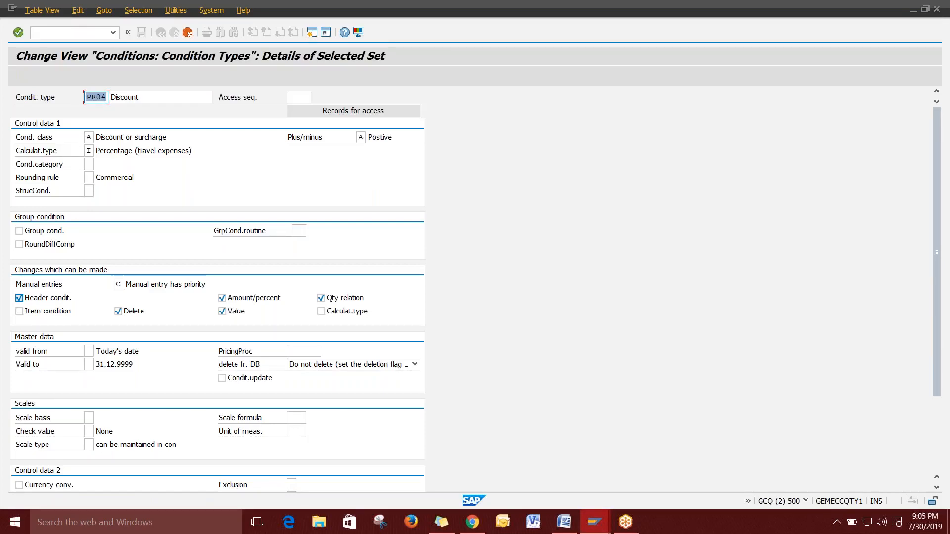
Open a new session and start transaction VA02 for changing a sales order.
left_click(311, 32)
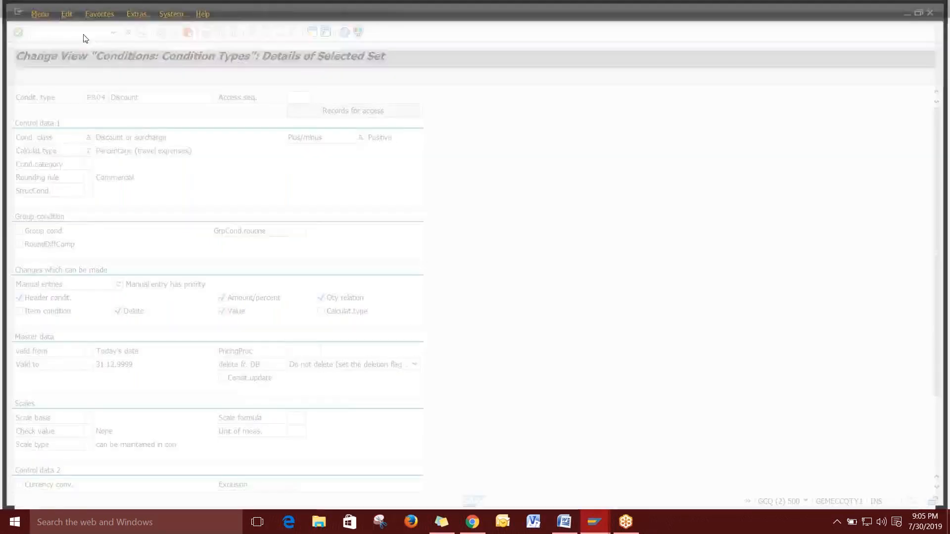
type("va02")
key("Return")
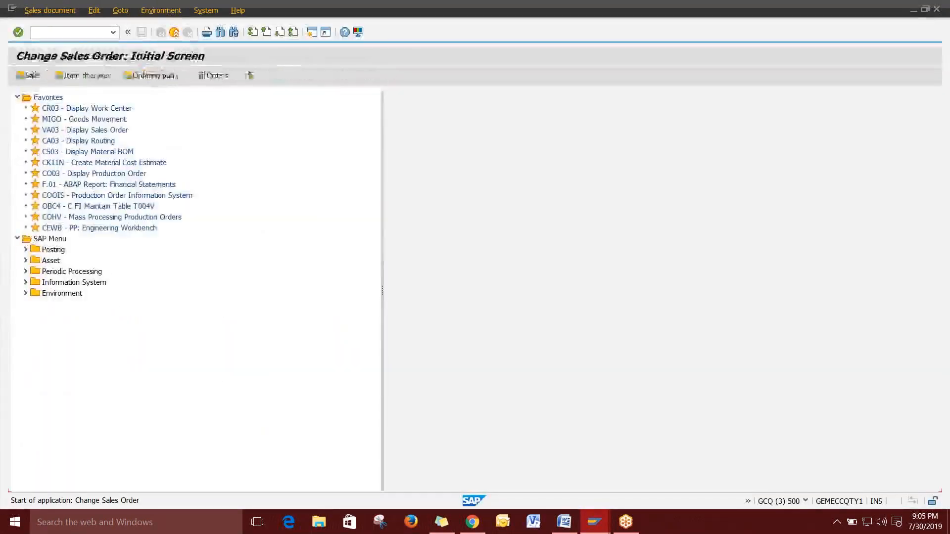
Try to open a sales order for change by entering its order number directly.
type("13217")
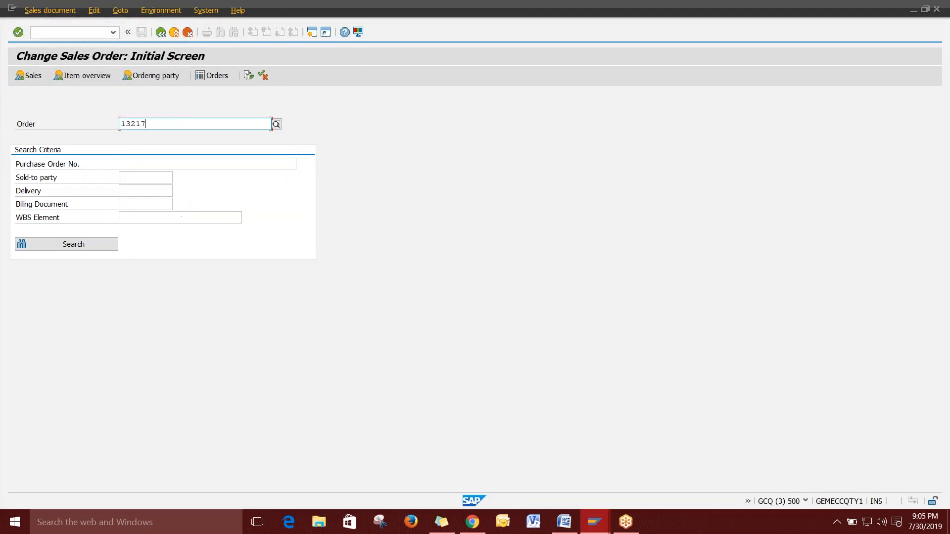
key("Return")
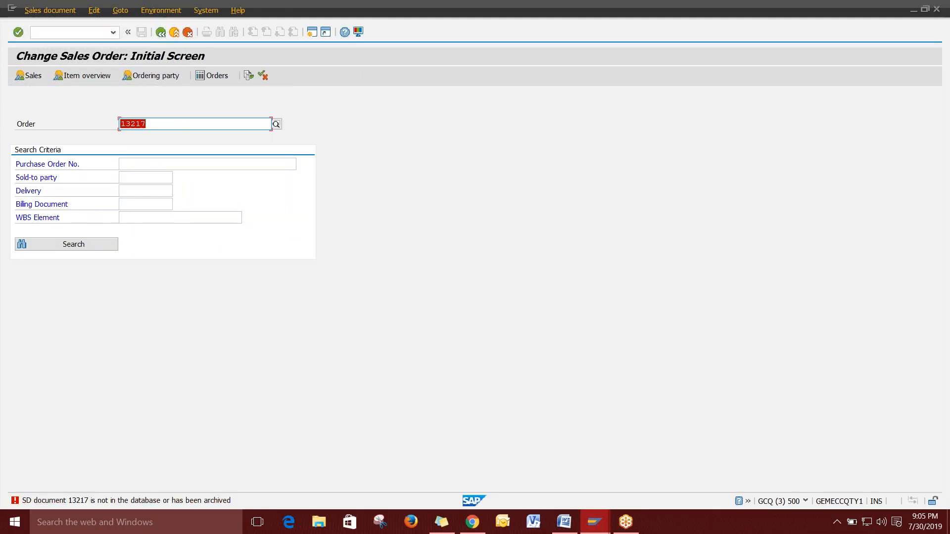
key("BackSpace")
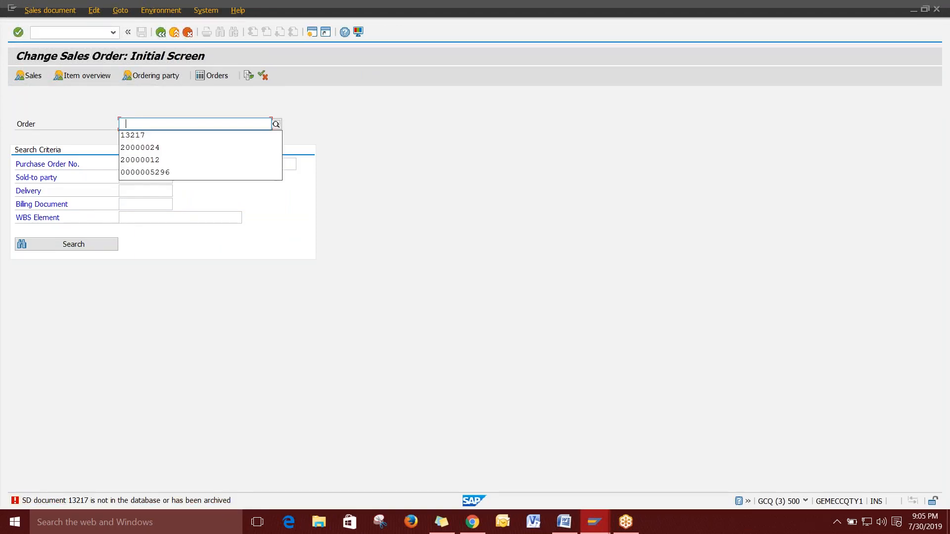
Look up the existing sales documents, open one domestic sales order for change and inspect its item row.
left_click(279, 128)
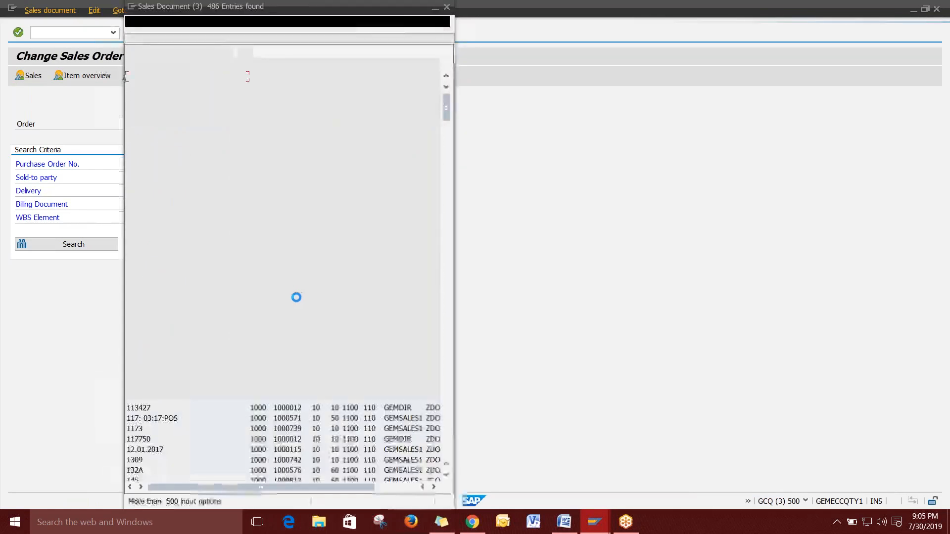
double_click(269, 243)
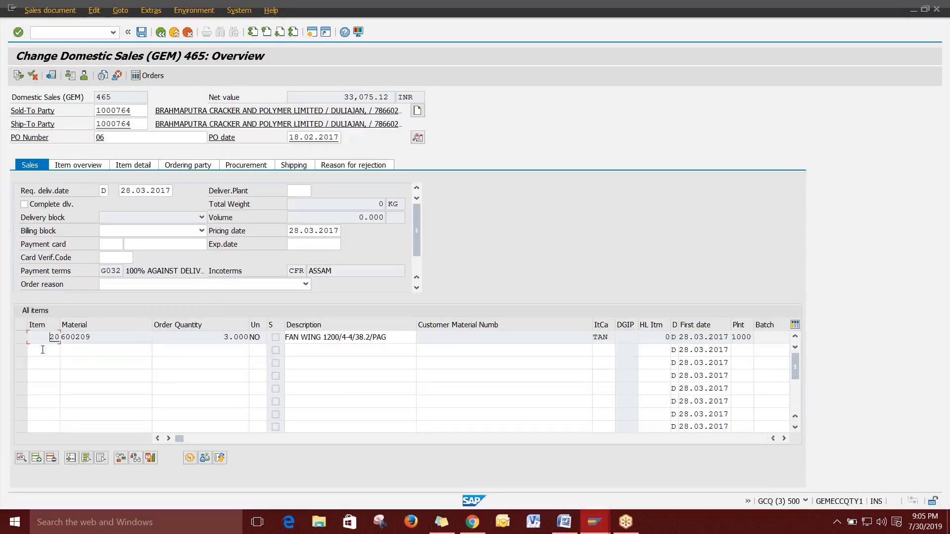
left_click(46, 364)
left_click(45, 348)
left_click(198, 341)
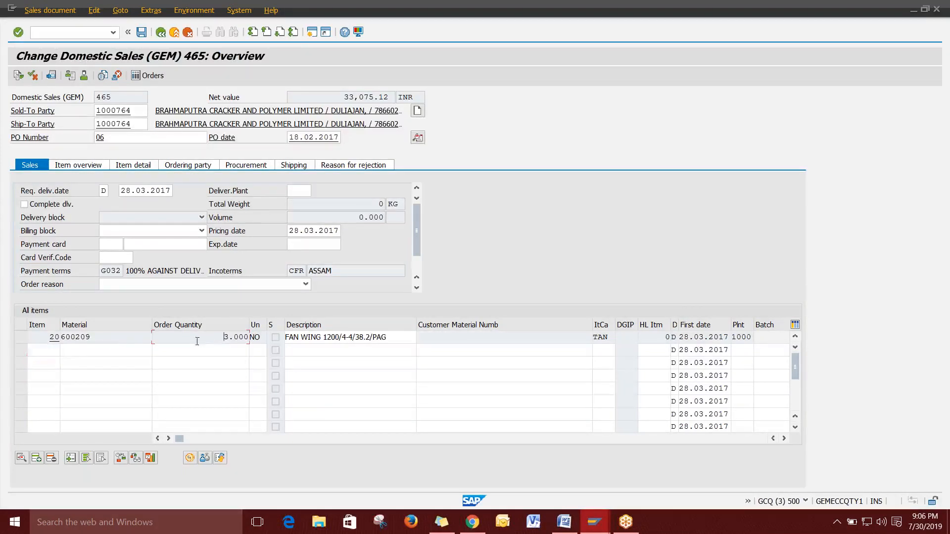
Examine the pricing conditions of item 20, especially the PR00 Price element, and return to the order's item overview.
double_click(155, 337)
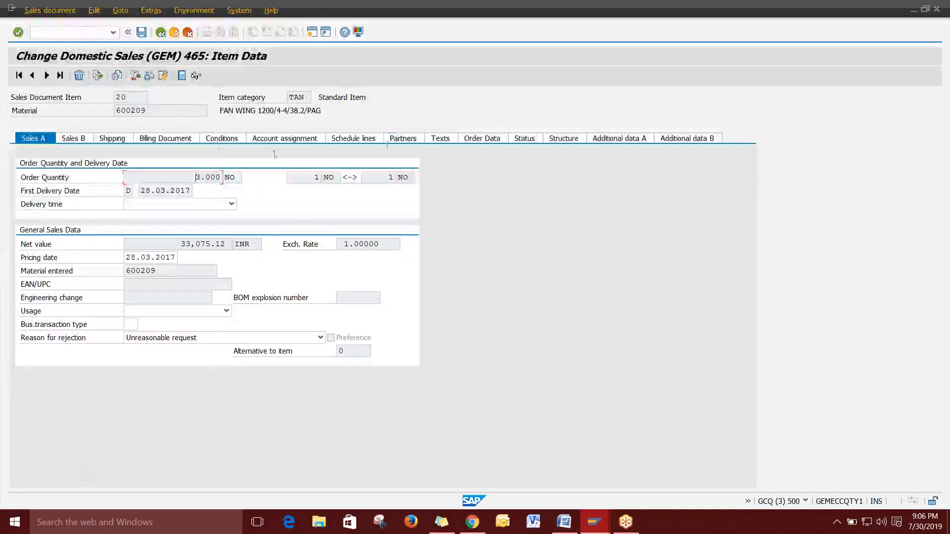
left_click(221, 143)
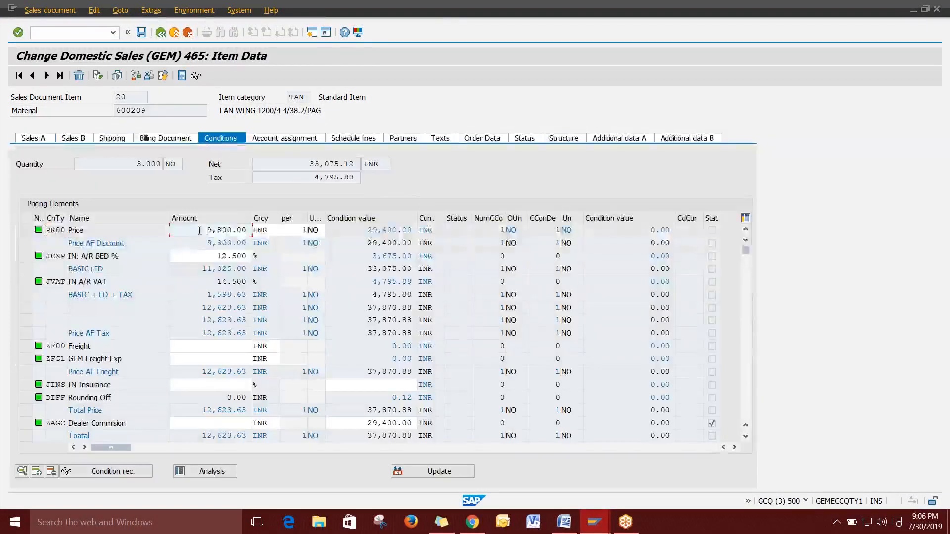
left_click(235, 230)
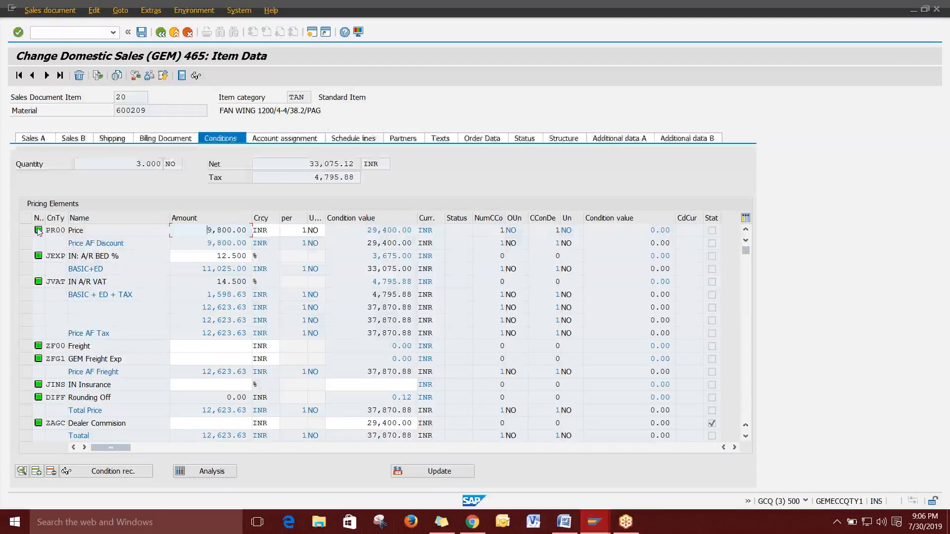
left_click(74, 230)
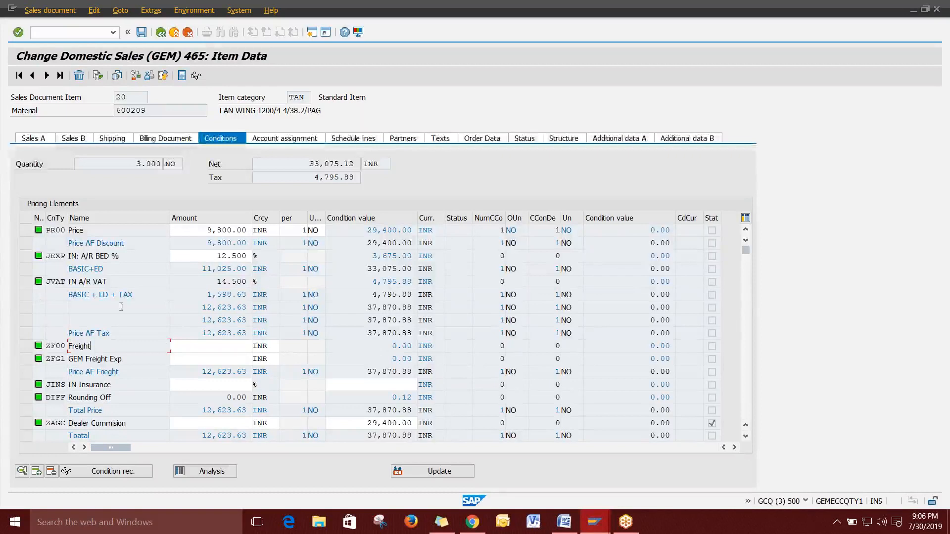
left_click(205, 230)
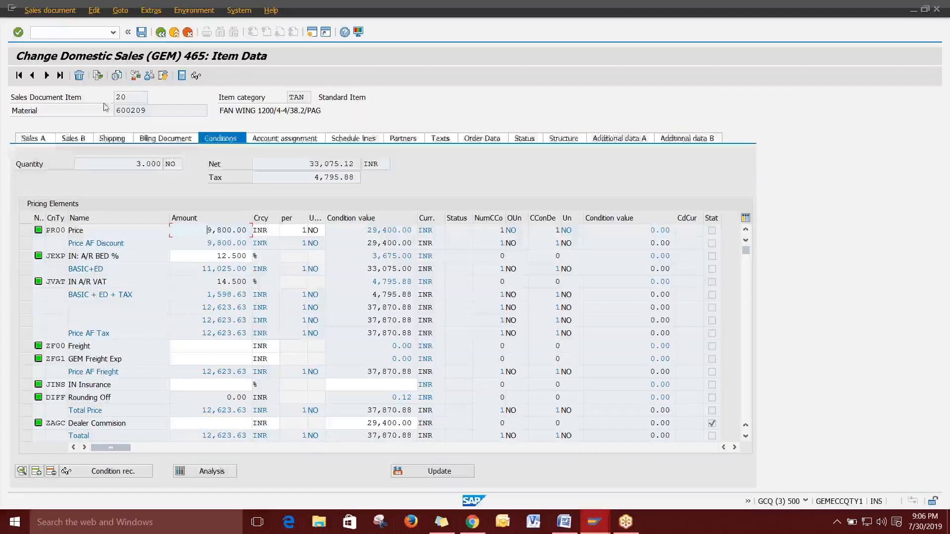
key("Return")
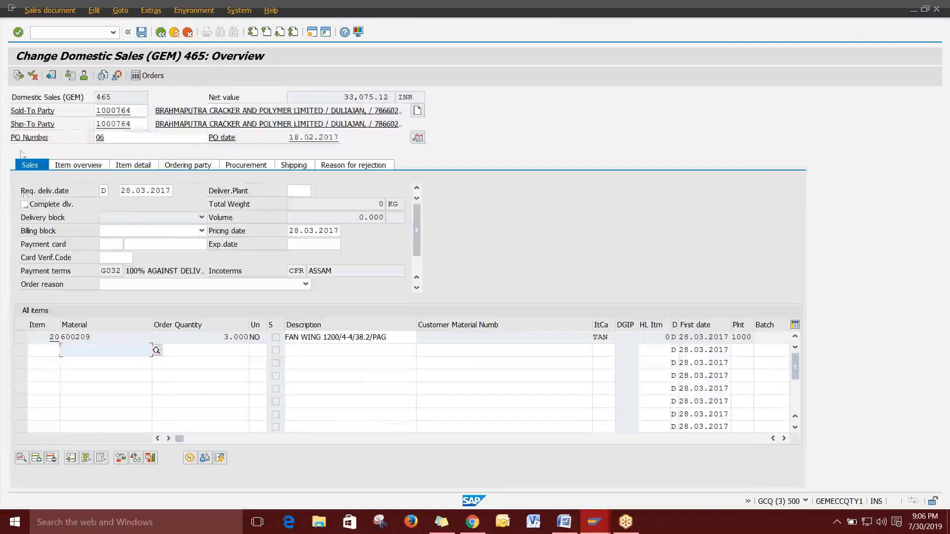
left_click(89, 167)
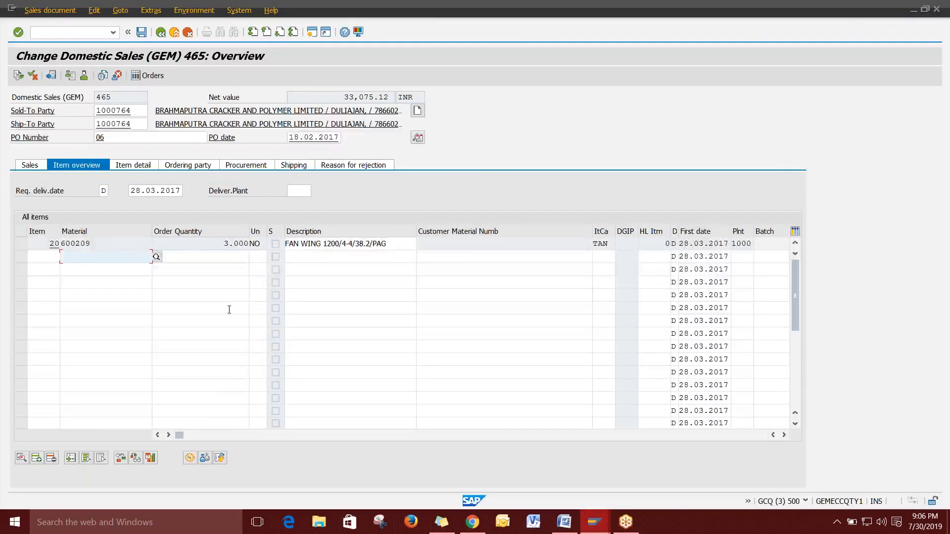
Switch to the details of condition type PR04 and review its calculation type and plus/minus settings.
key("alt+Tab")
key("alt+Tab")
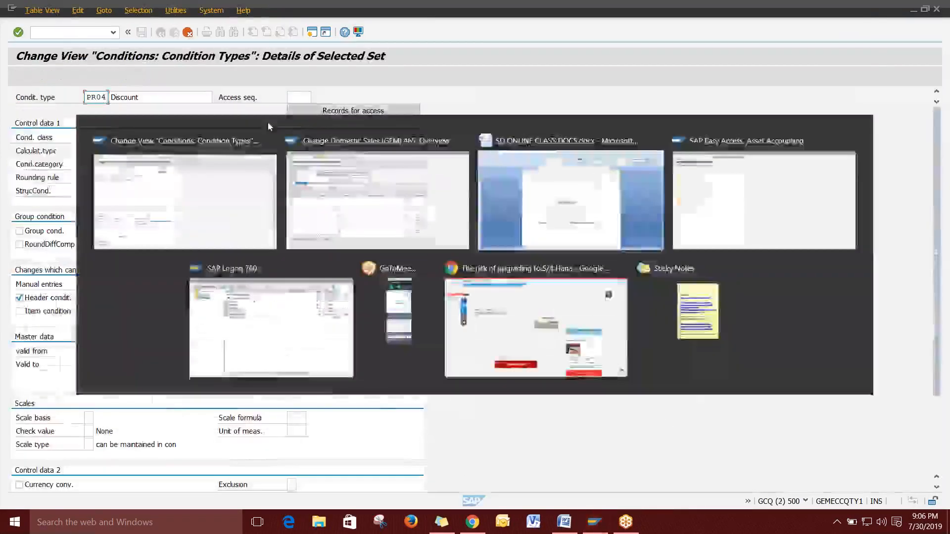
key("alt+Tab")
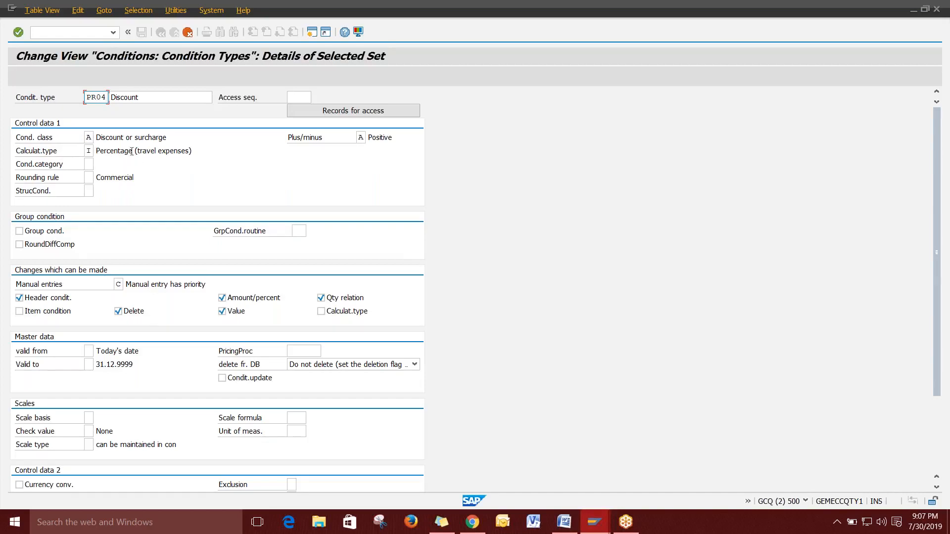
left_click_drag(131, 150, 97, 150)
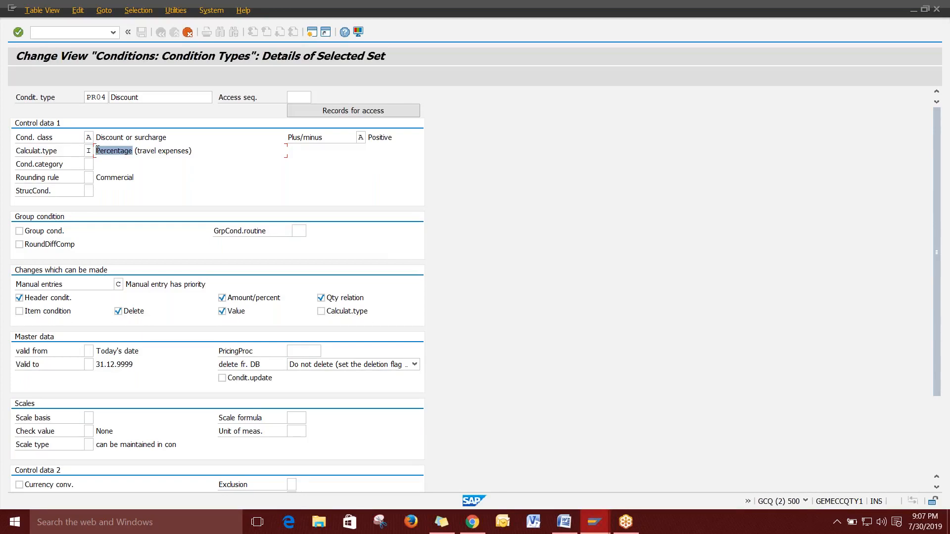
left_click(98, 149)
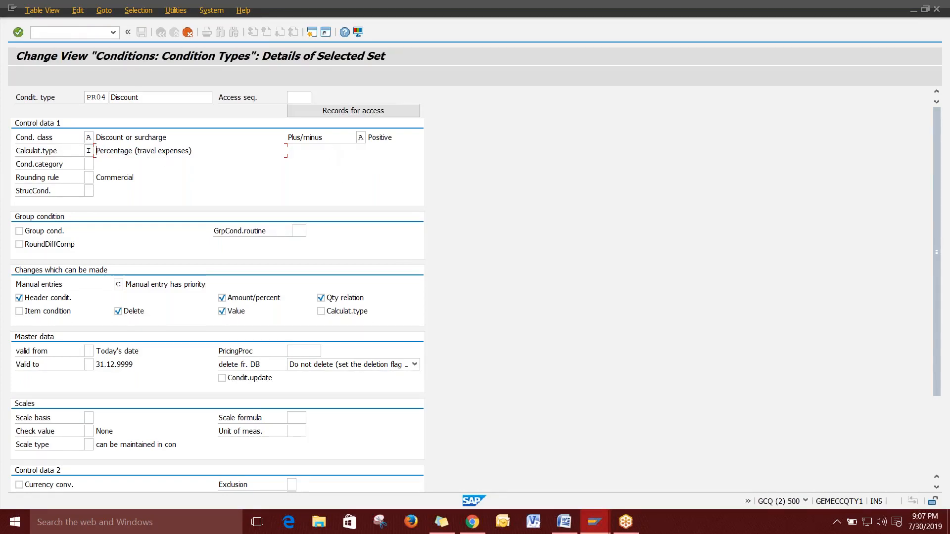
left_click_drag(393, 140, 290, 142)
left_click(290, 141)
left_click(360, 138)
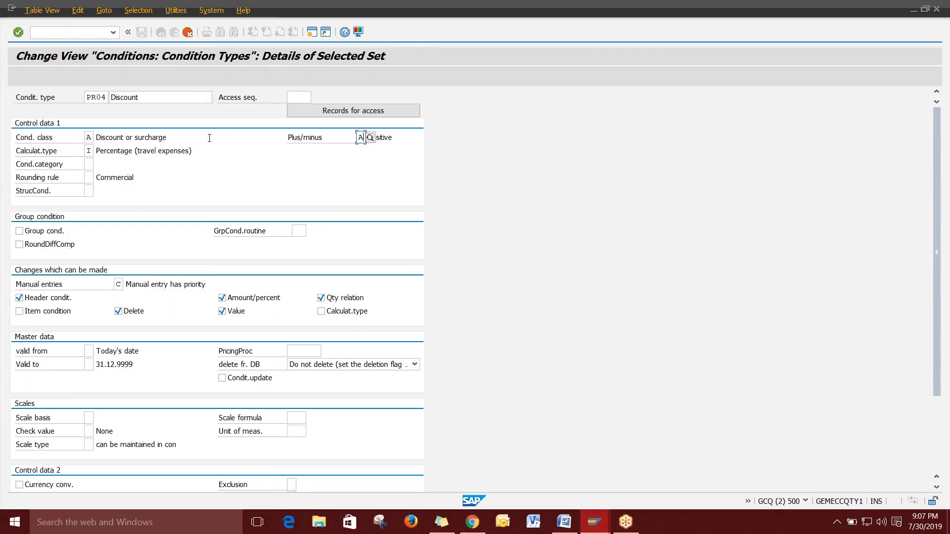
Accept the copied condition type PR04 Discount, save it and leave the condition type maintenance activity.
key("Return")
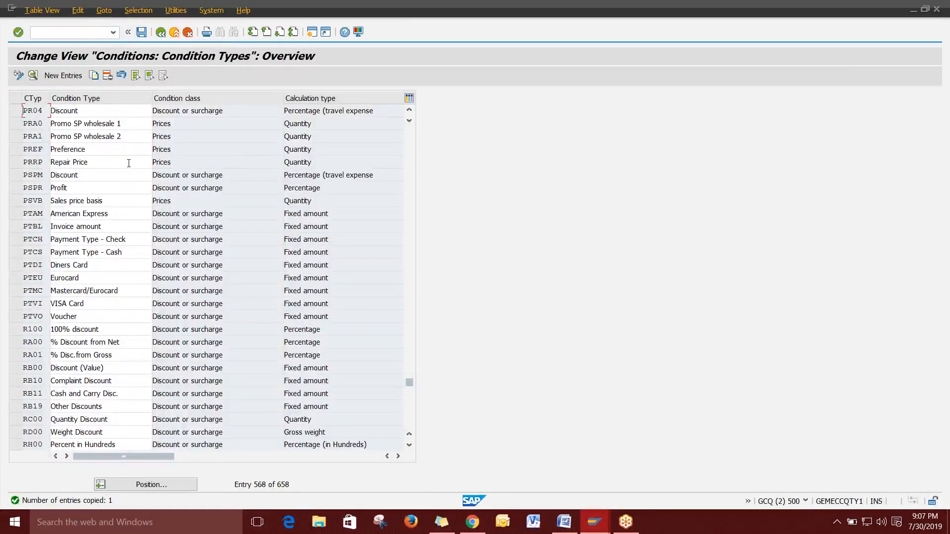
scroll(128, 163, "up", 1)
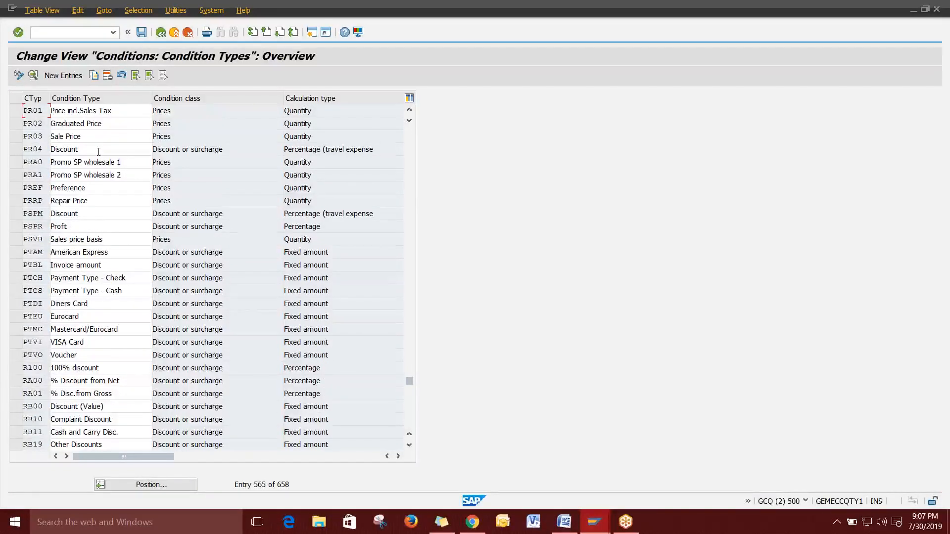
left_click(141, 32)
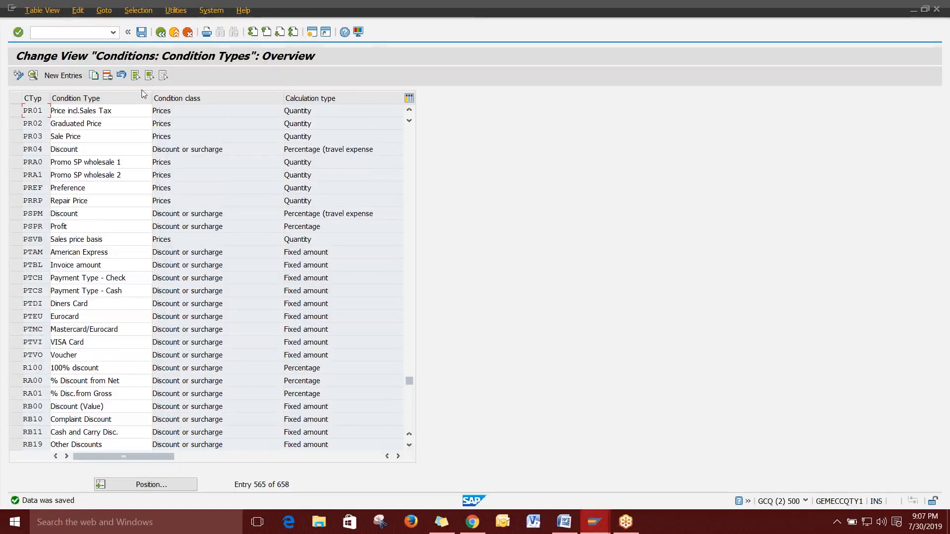
left_click(162, 33)
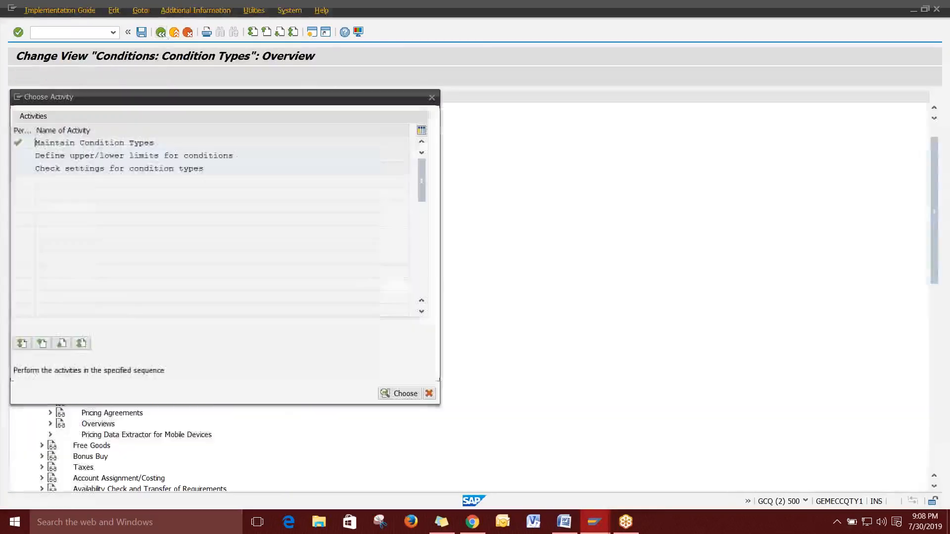
left_click(432, 98)
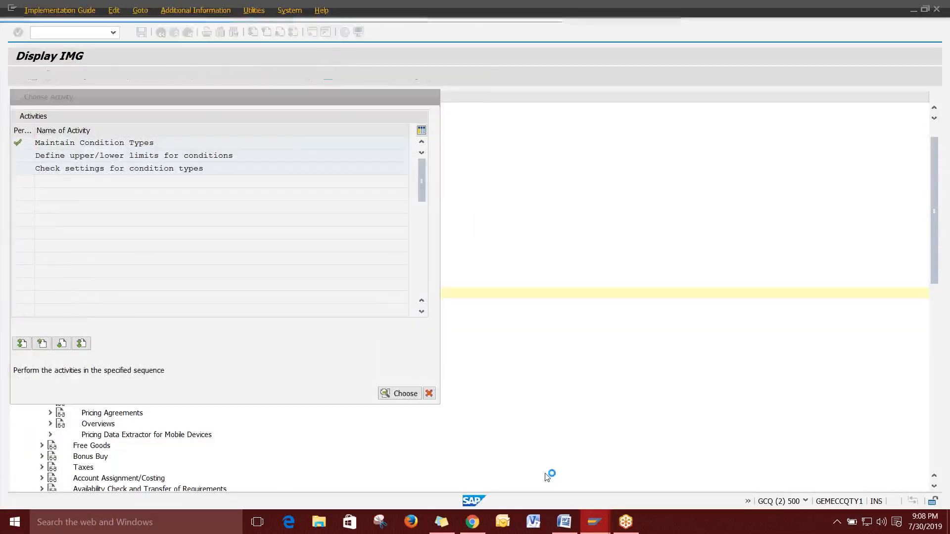
Switch to the Word document SD ONLINE CLASS DOCS.docx and view the condition type and access sequence diagram.
left_click(566, 520)
scroll(432, 365, "down", 2)
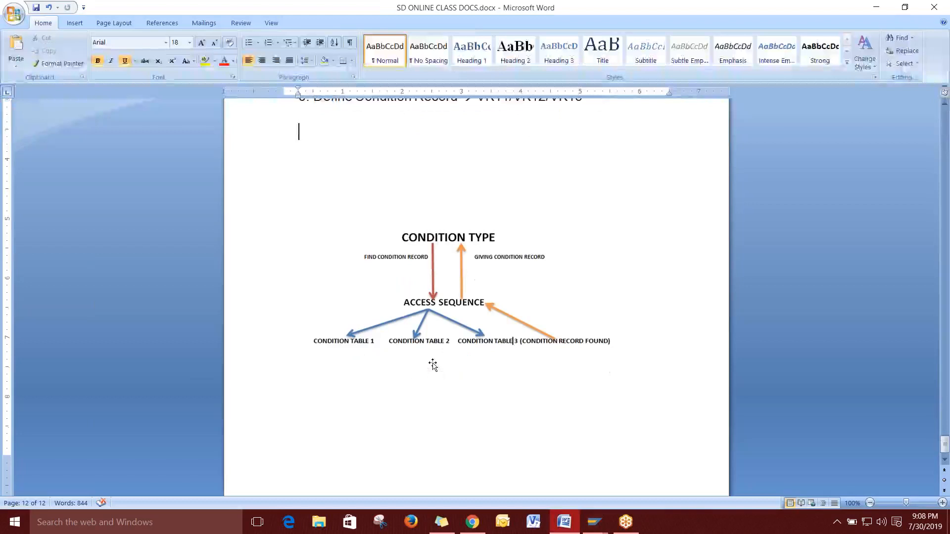
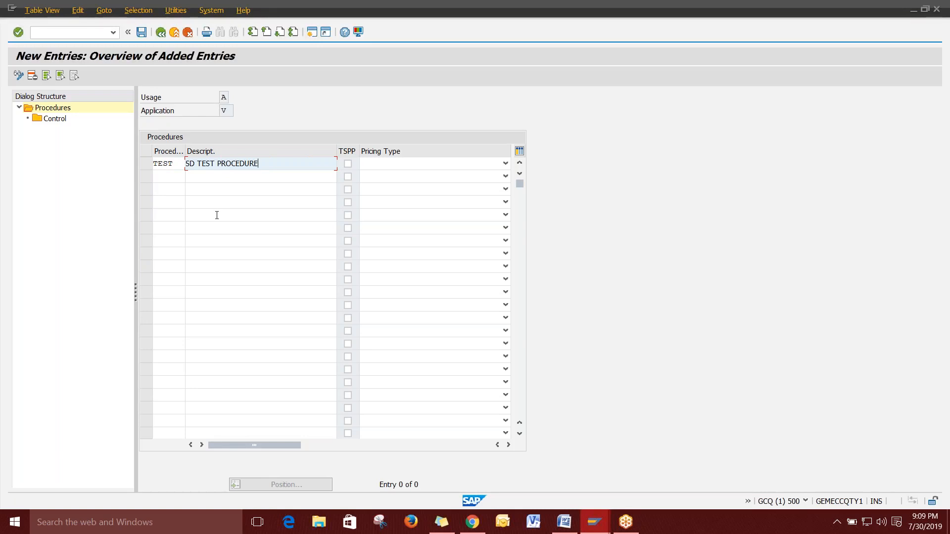
Confirm the pricing procedure TEST with description SD TEST PROCEDURE and start new entries in its Control data.
key("Return")
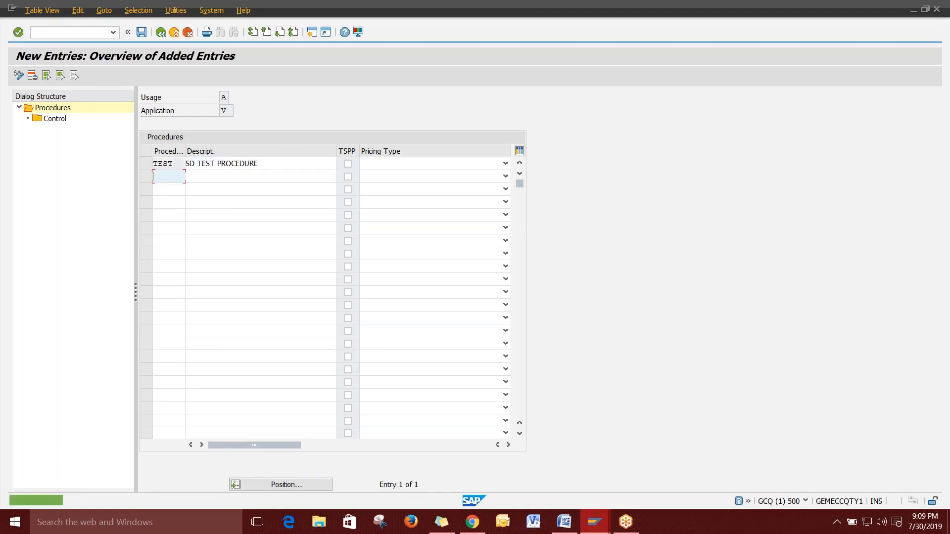
left_click(147, 162)
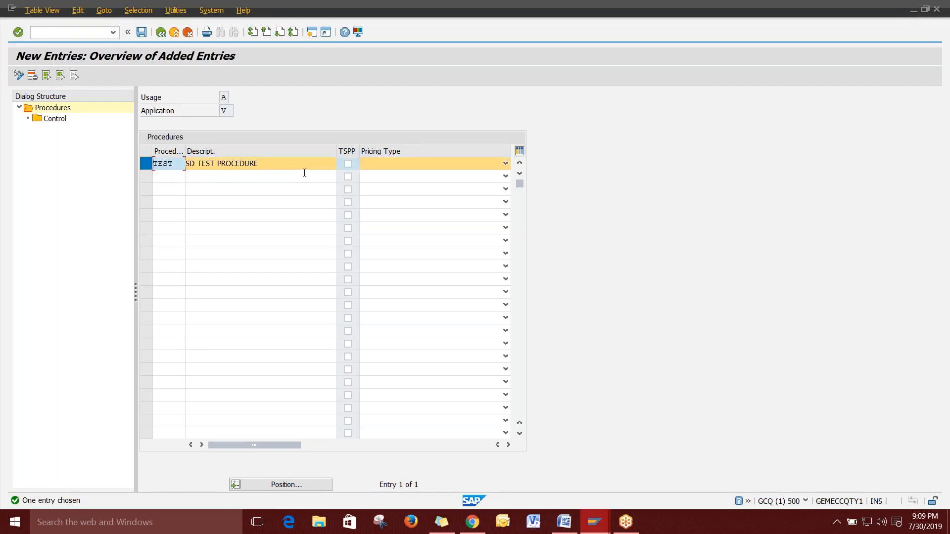
double_click(54, 119)
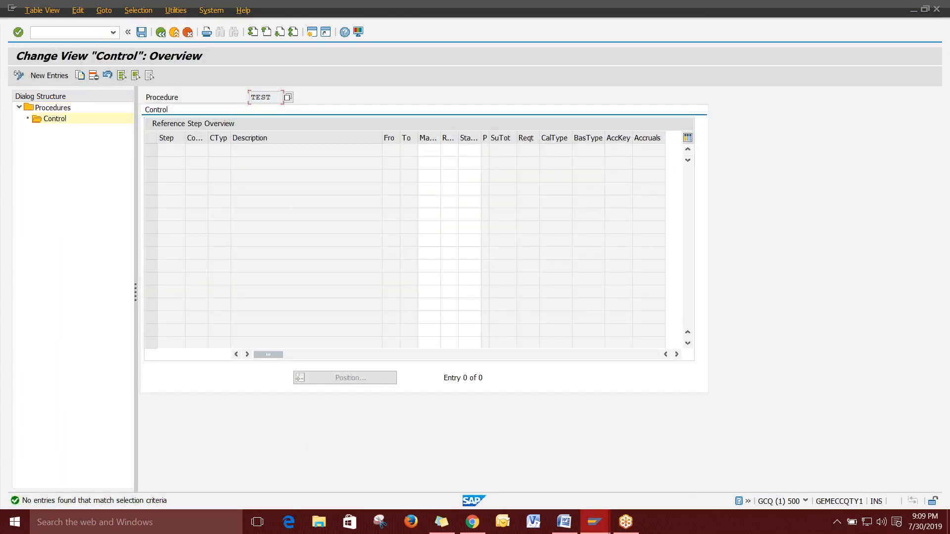
left_click(49, 77)
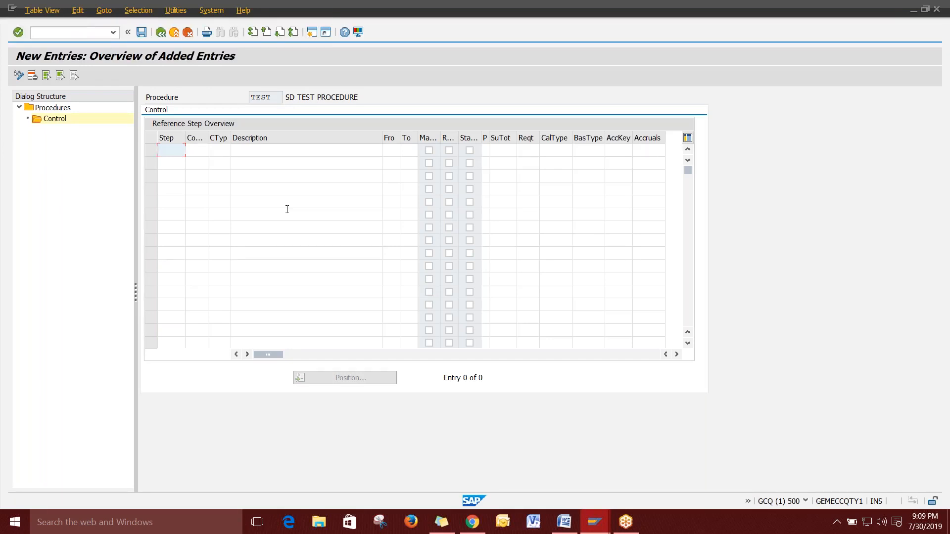
Add step 1 with condition type PR03 to the control data of procedure TEST.
type("1")
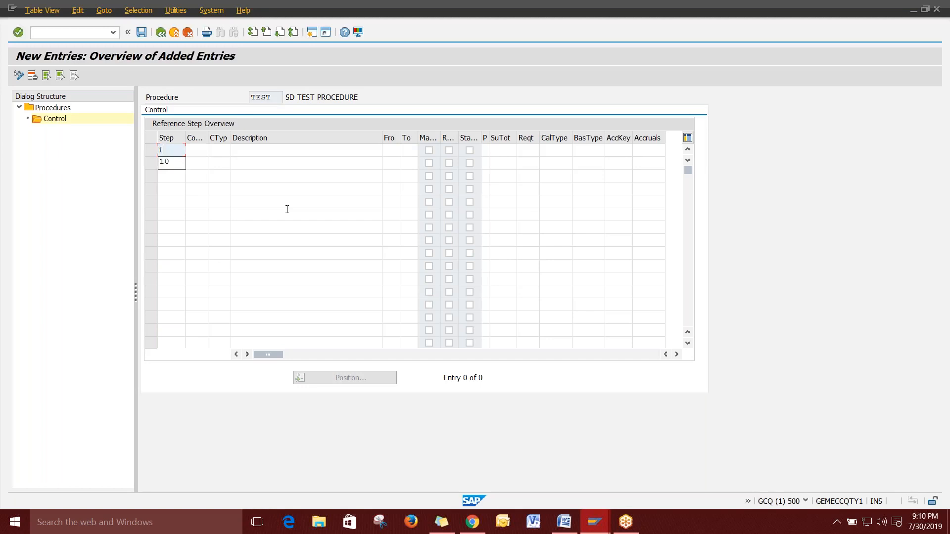
key("Tab")
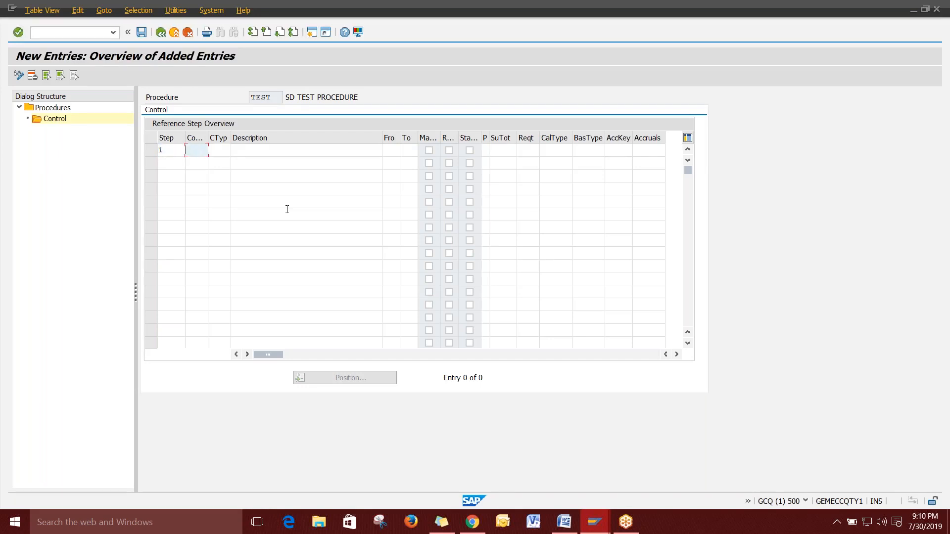
key("Tab")
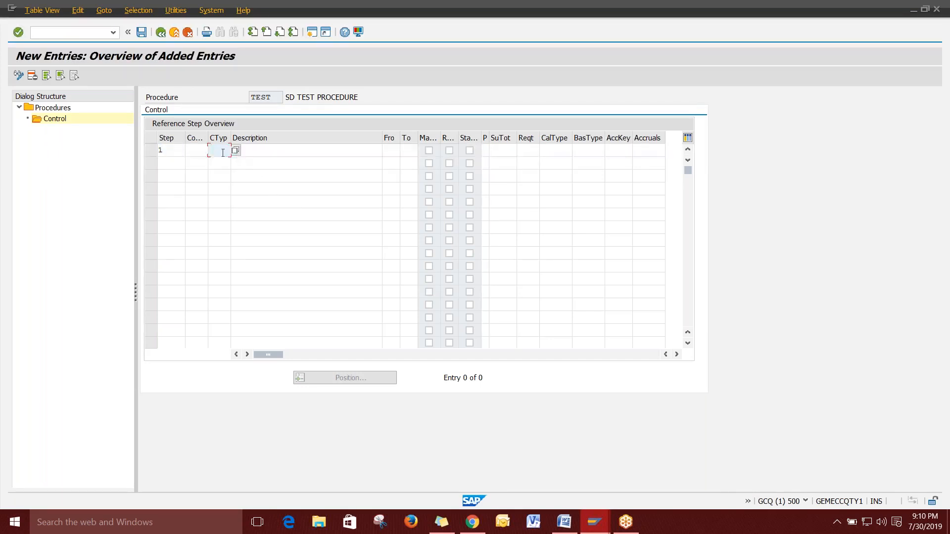
type("PR03")
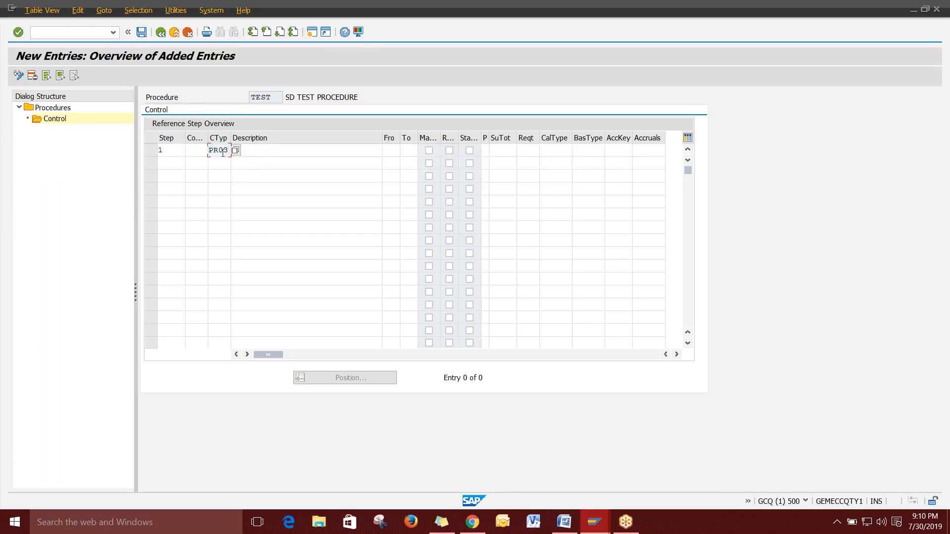
key("Tab")
key("Return")
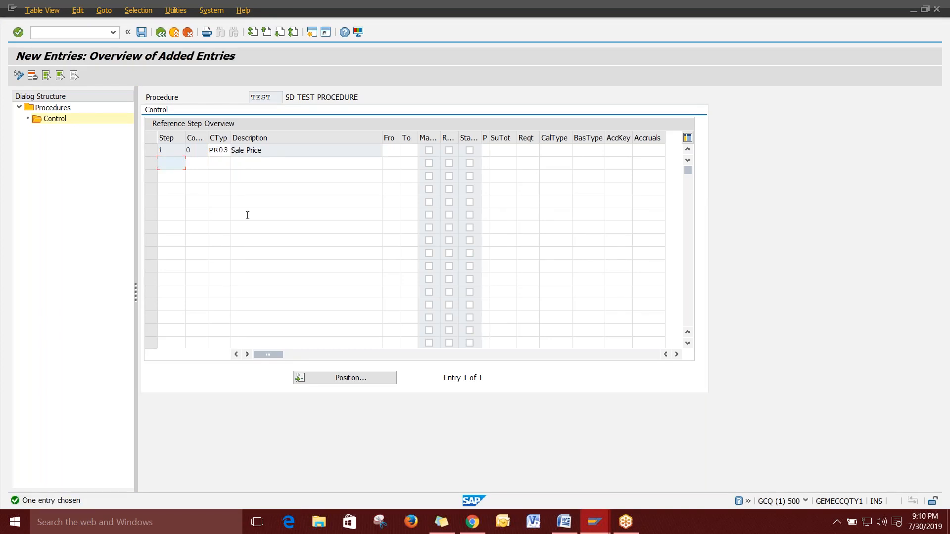
Add step 2 with condition type PR04 to the control data of procedure TEST.
type("2")
key("Tab")
key("Tab")
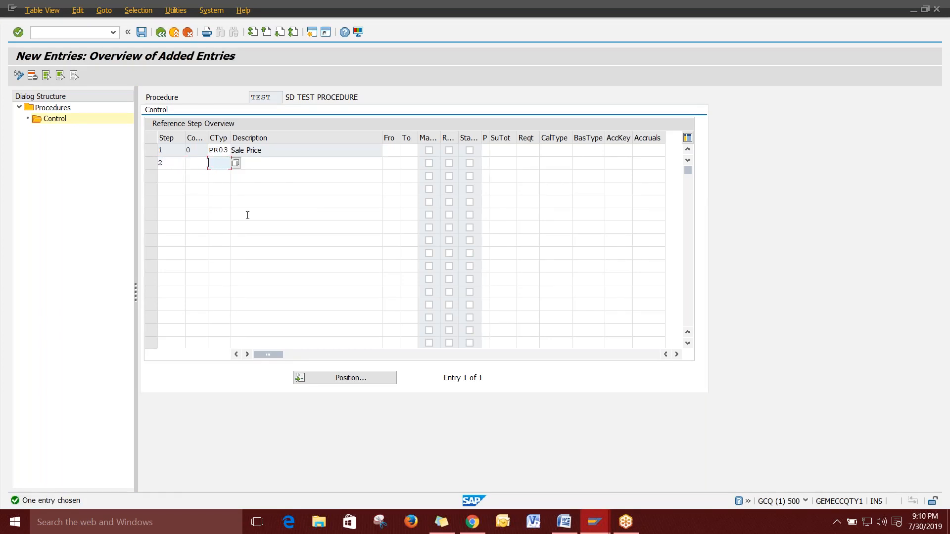
type("PR04")
key("Return")
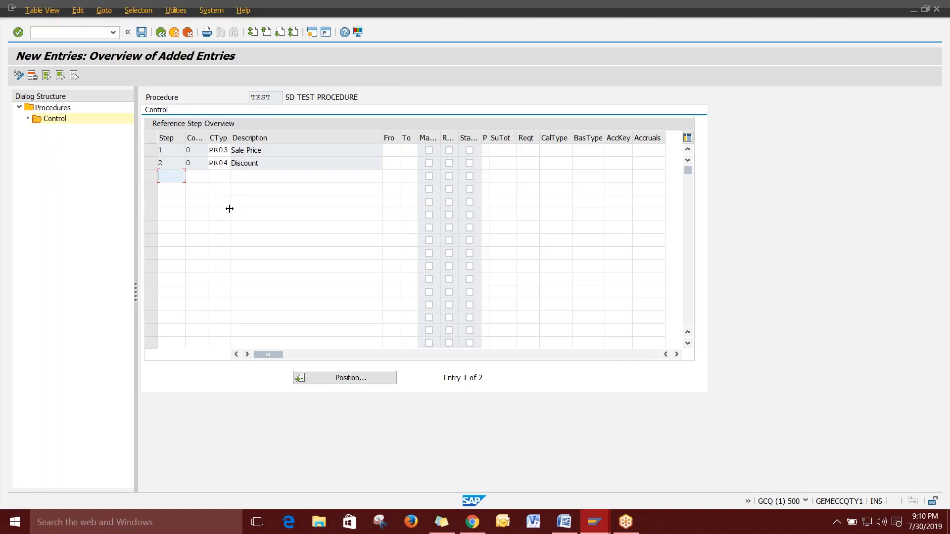
left_click(266, 150)
left_click(267, 162)
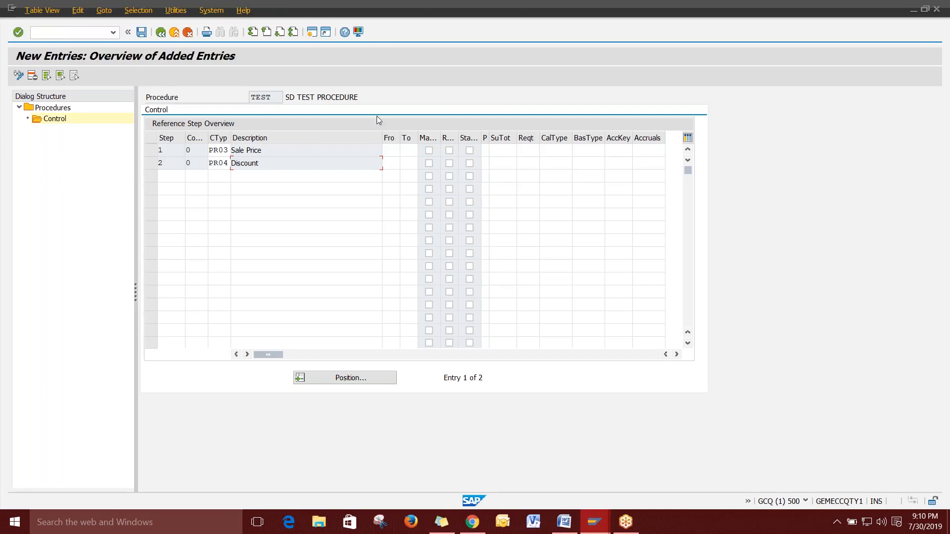
Enter the description Total on the empty row below the Discount step.
left_click(311, 179)
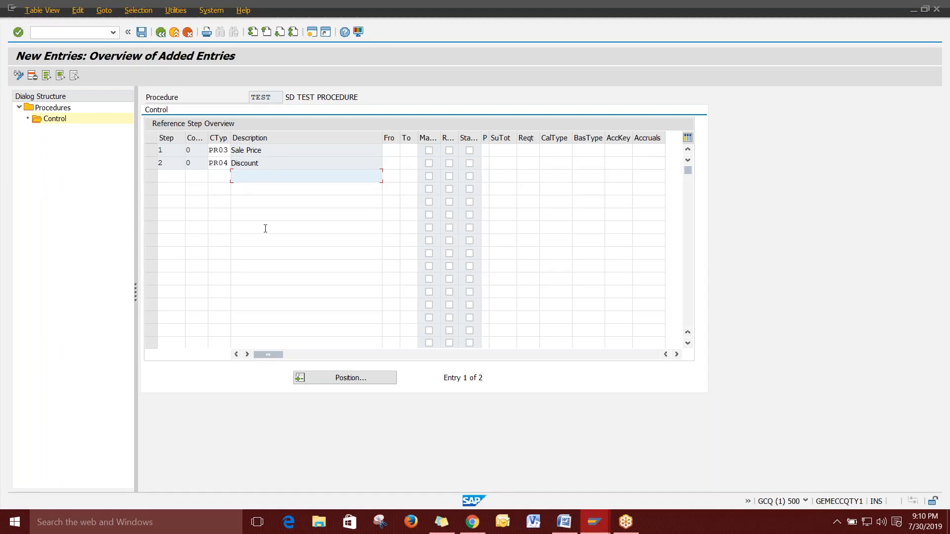
type("T")
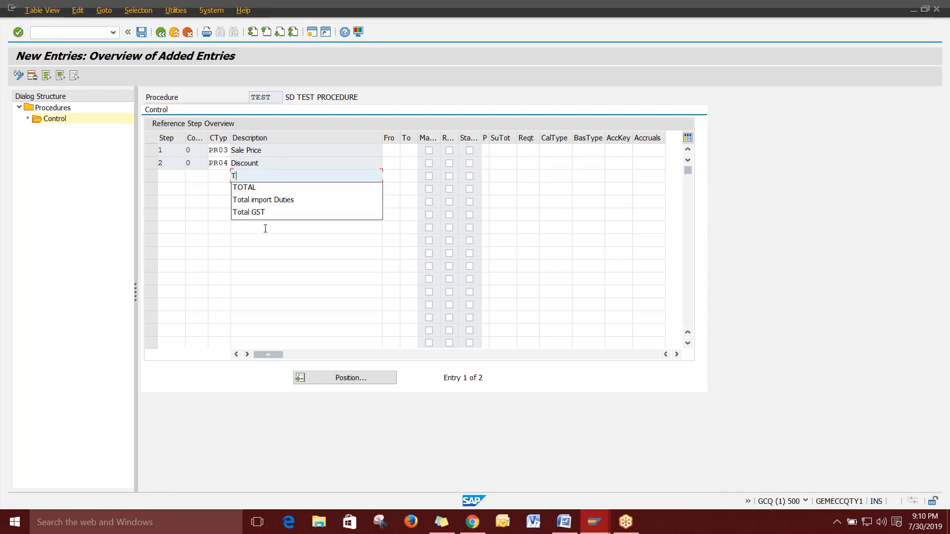
type("o")
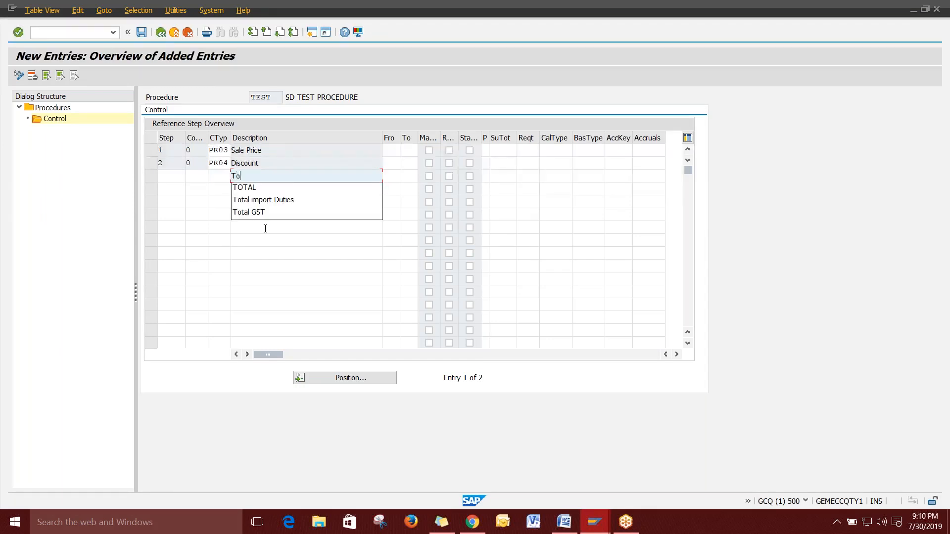
type("tal")
key("Tab")
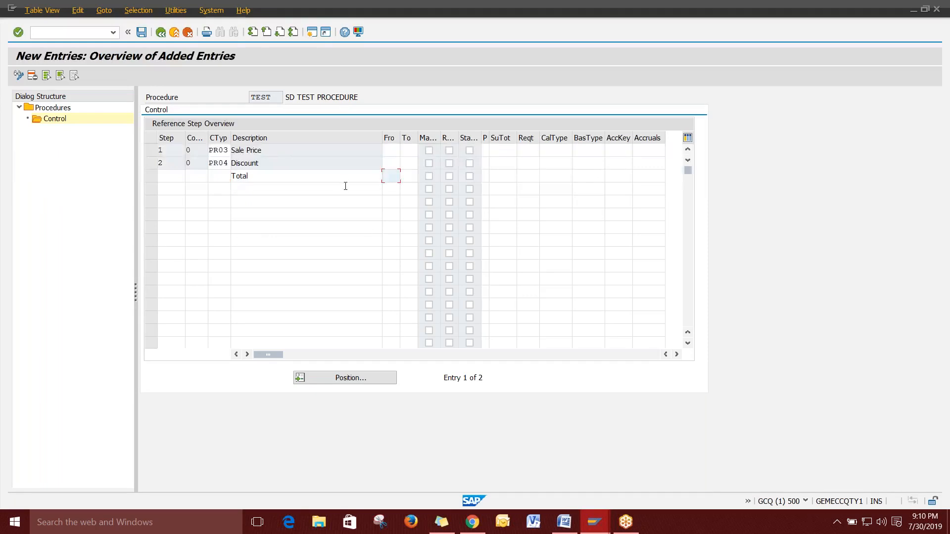
Complete the Total row with From 1, To 2 and step number 3.
left_click(170, 150)
left_click(389, 176)
type("1")
key("Tab")
type("2")
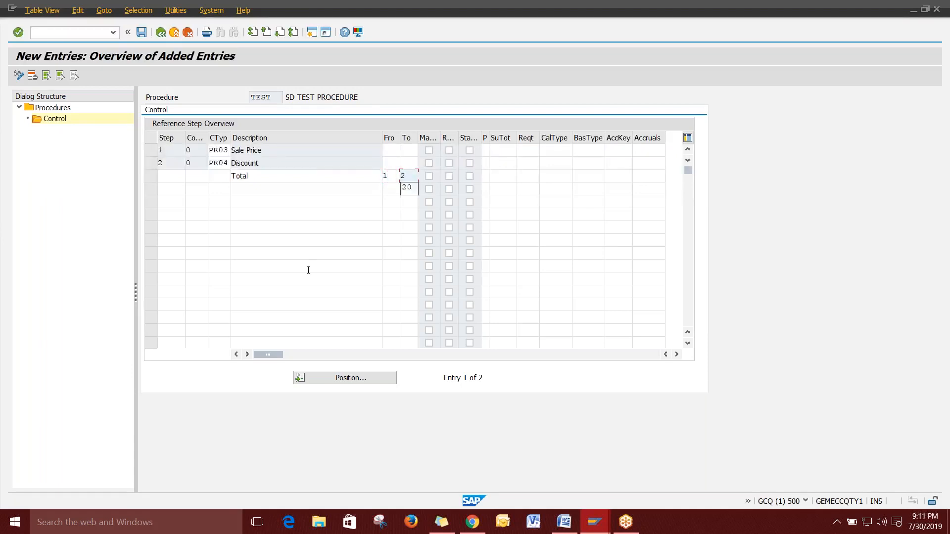
key("Return")
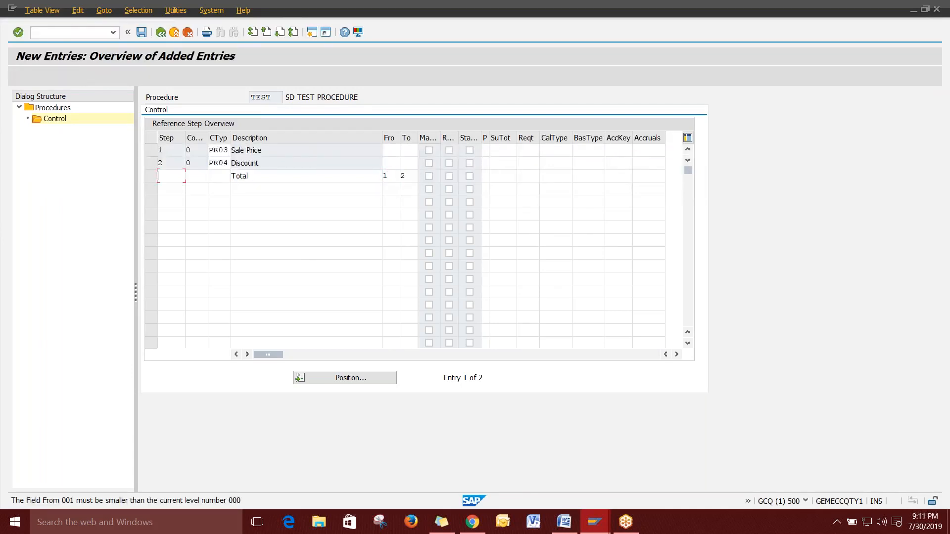
key("Return")
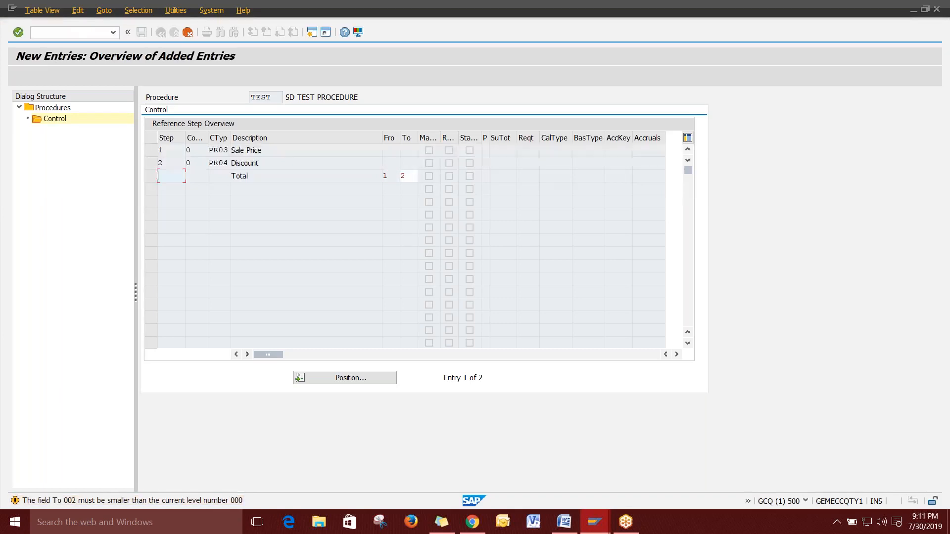
type("3")
key("Return")
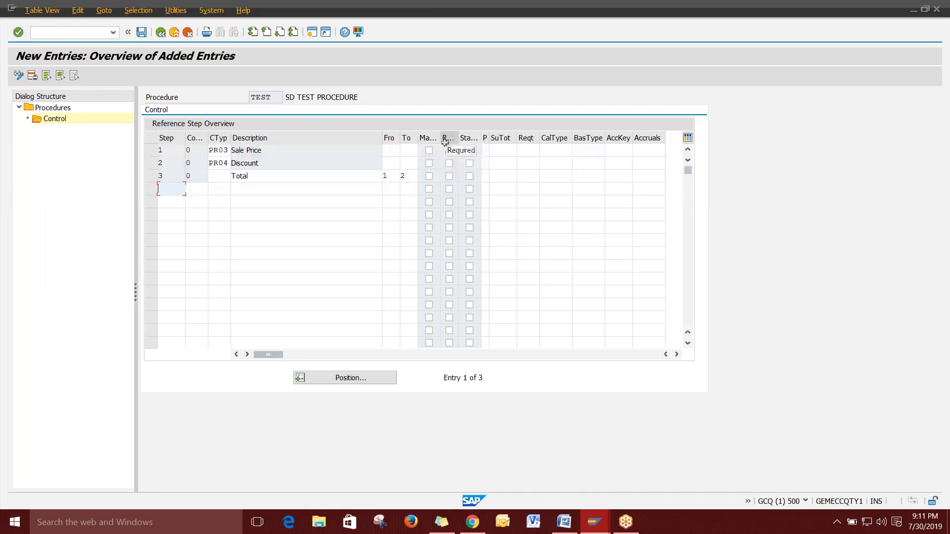
Mark the PR03 Sale Price condition type as required.
left_click(276, 151)
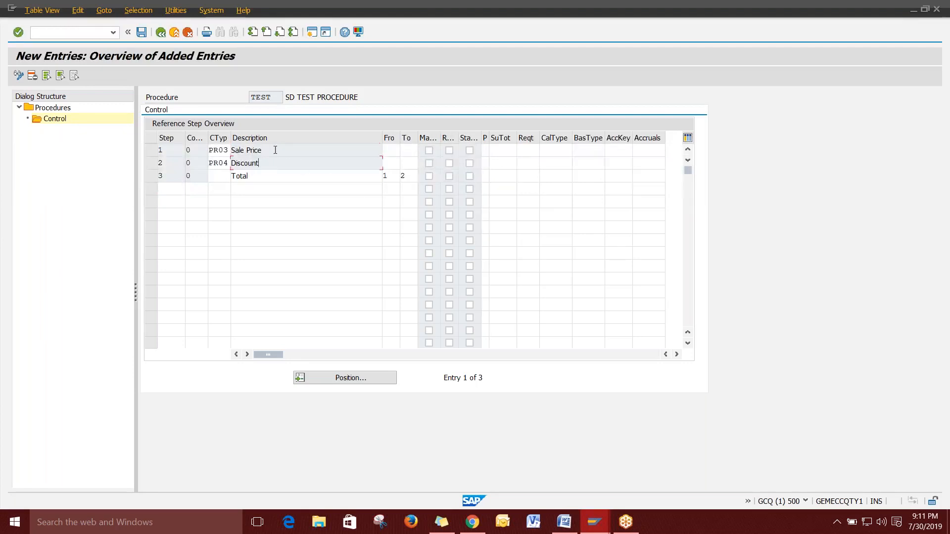
left_click(449, 151)
left_click(269, 149)
Browse the available condition types for the row below Total and close the list without choosing one.
key("Return")
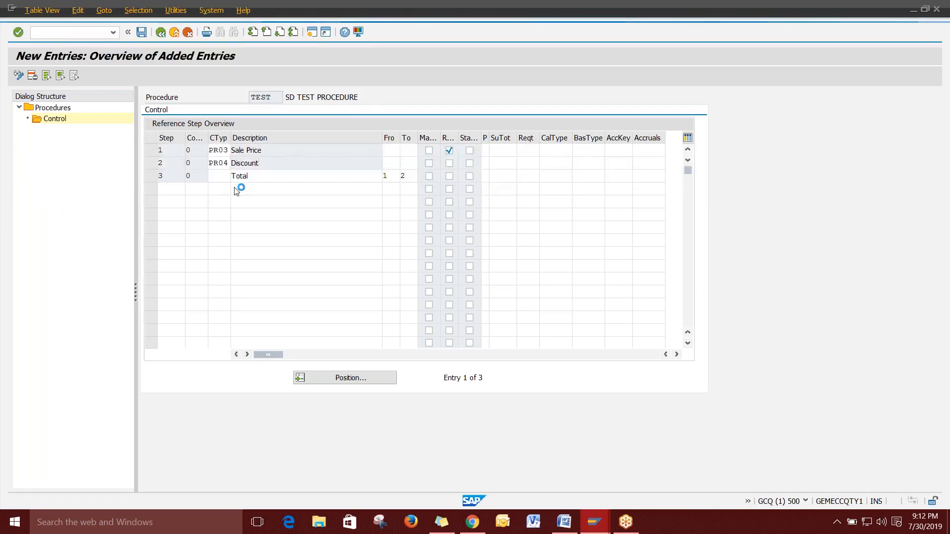
scroll(217, 211, "down", 20)
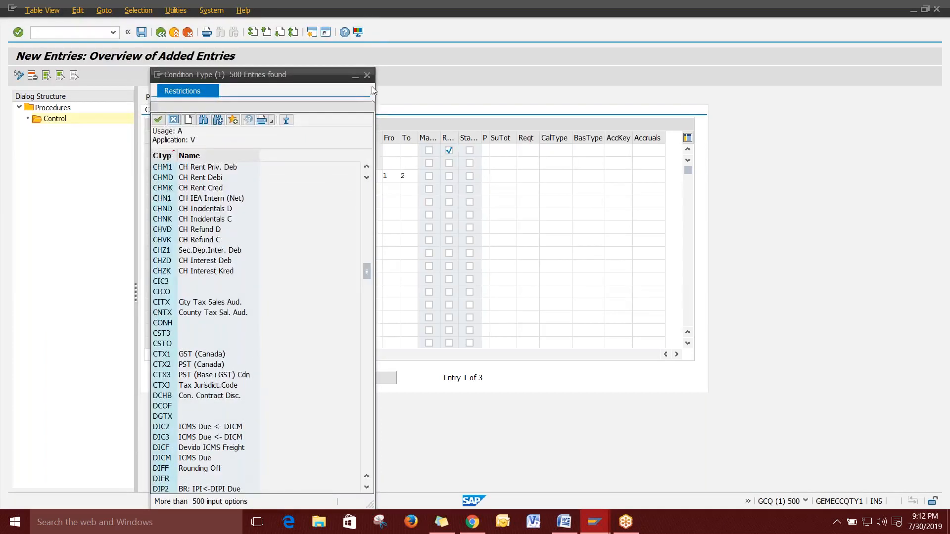
left_click(366, 74)
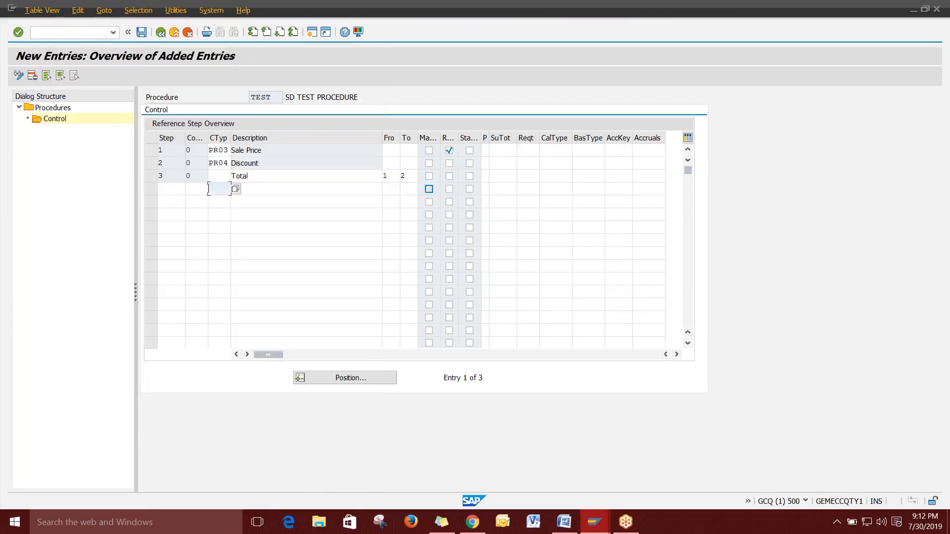
Save the control data of procedure TEST and go back to the overview of all pricing procedures.
left_click(397, 187)
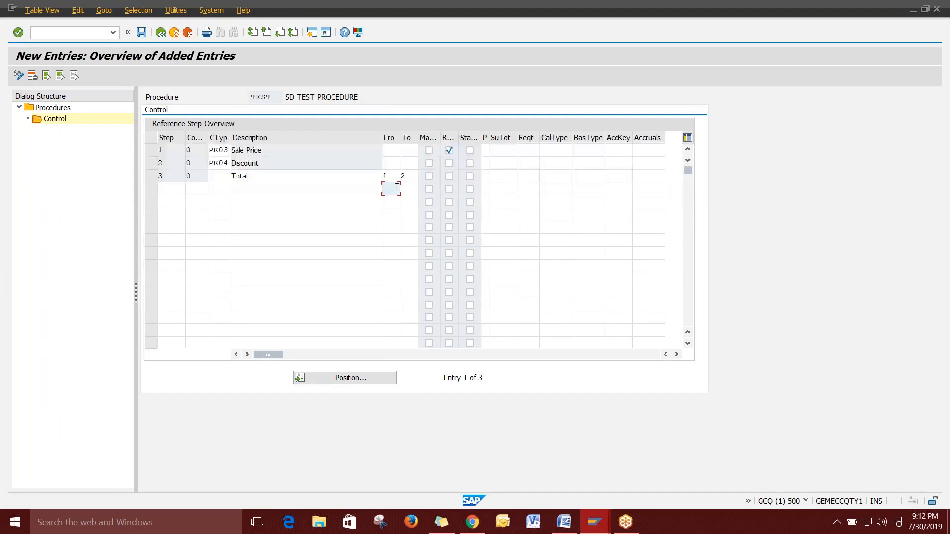
left_click(141, 32)
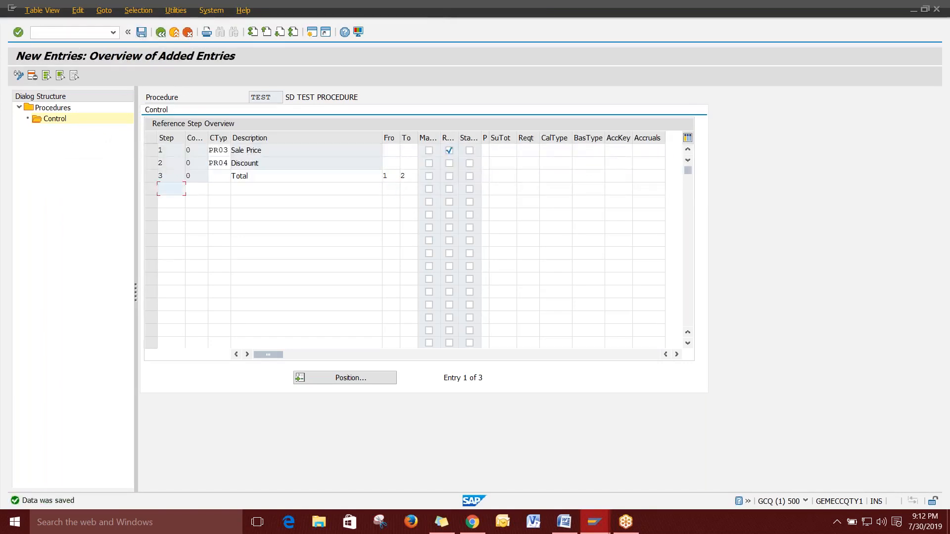
left_click(160, 34)
left_click(160, 34)
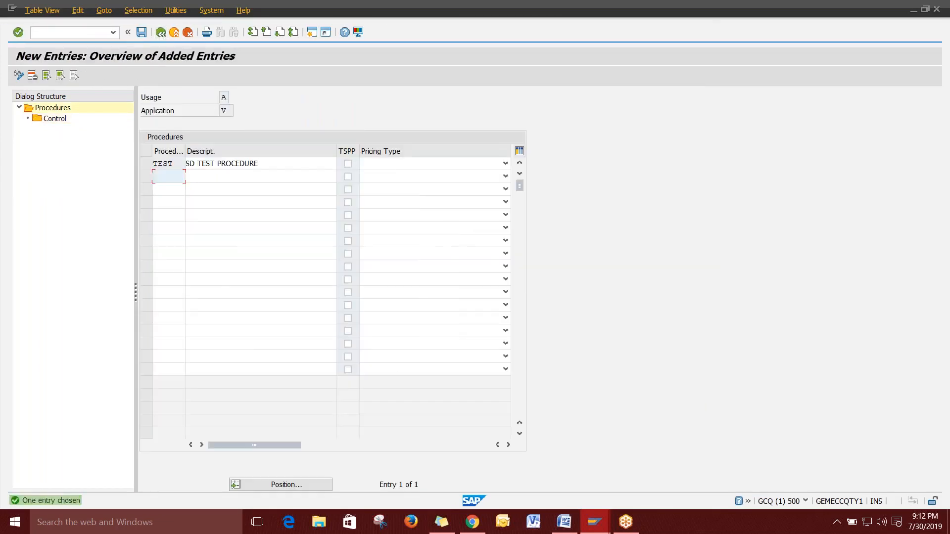
key("F3")
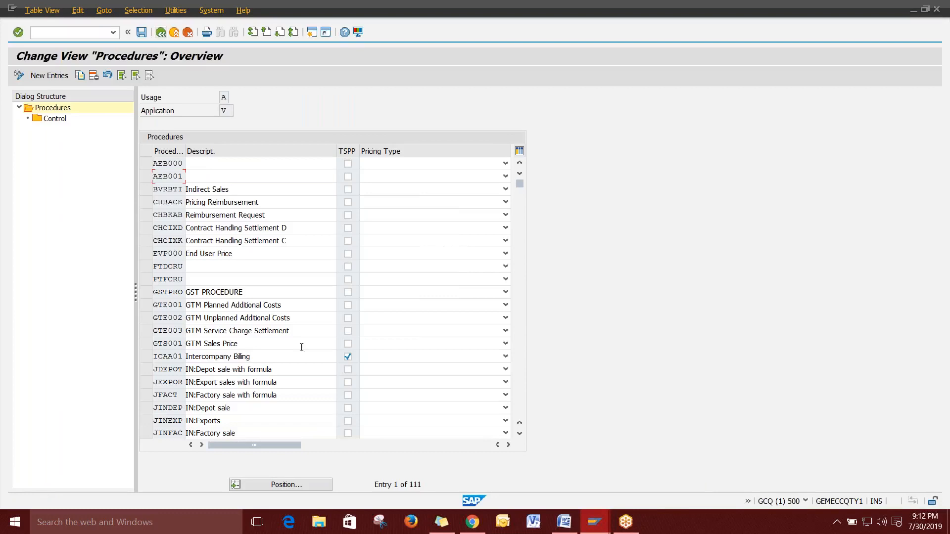
Locate procedure TEST, SD TEST PROCEDURE, in the procedures overview and leave the pricing procedure maintenance.
scroll(326, 297, "down", 6)
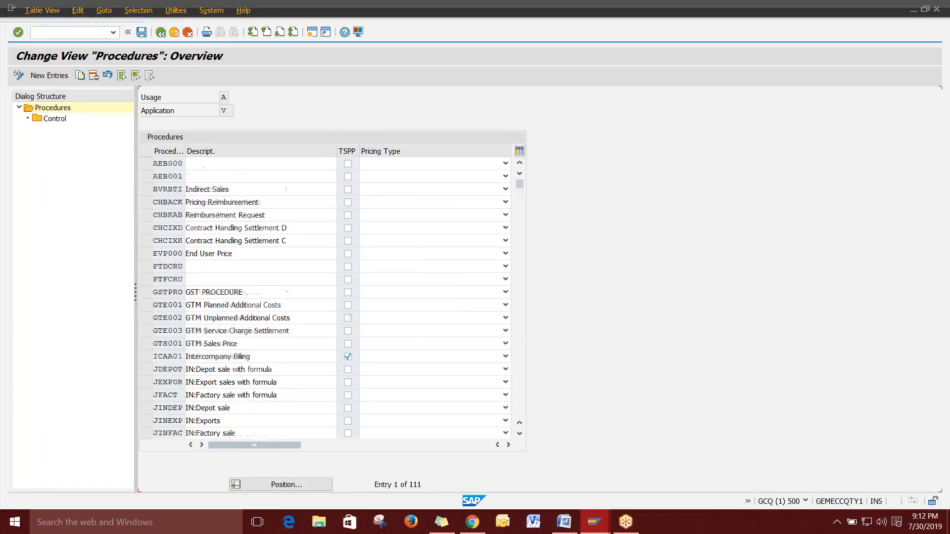
scroll(327, 297, "down", 10)
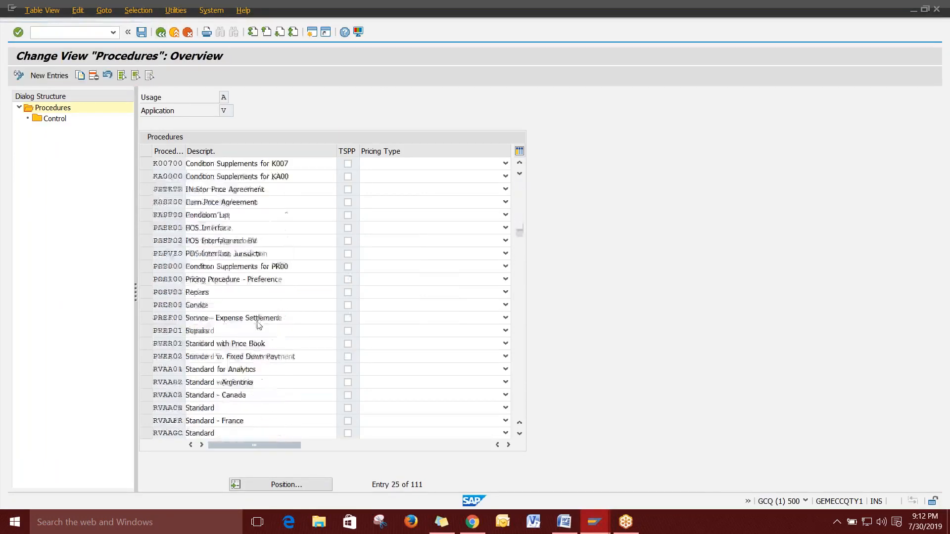
scroll(327, 297, "down", 17)
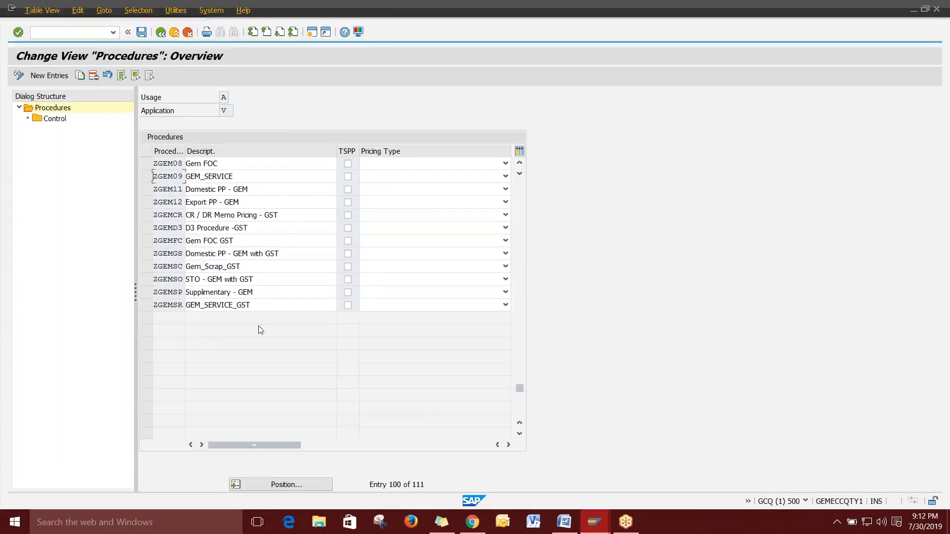
scroll(258, 330, "up", 2)
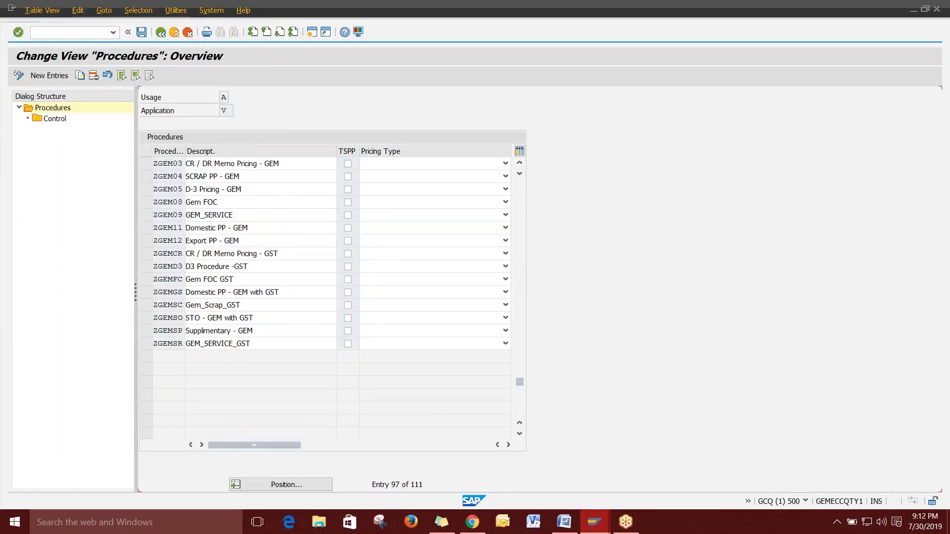
scroll(326, 292, "up", 1)
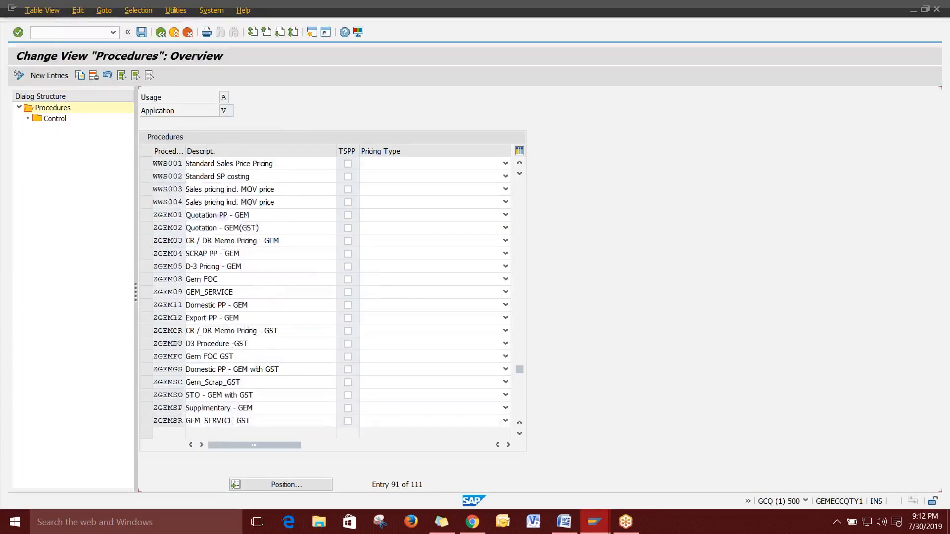
scroll(327, 292, "up", 4)
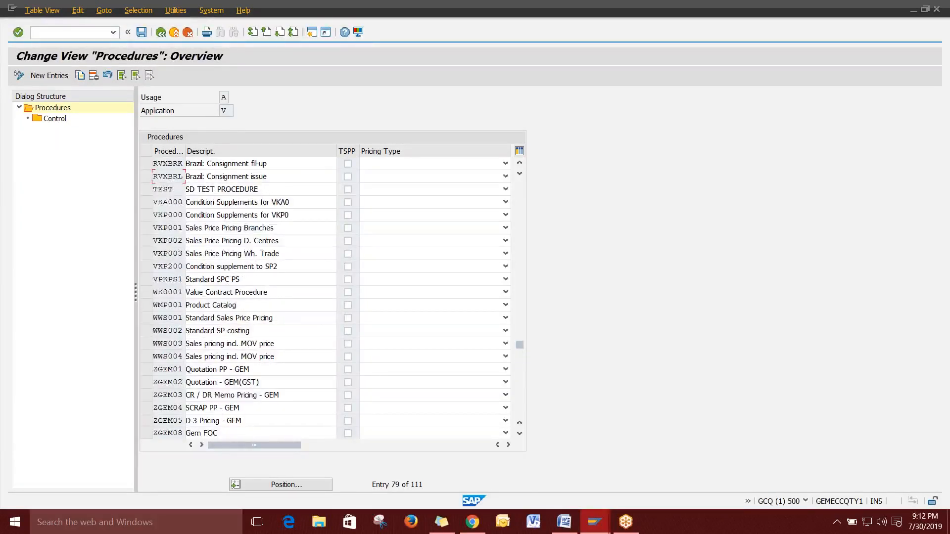
scroll(267, 228, "up", 1)
left_click(267, 228)
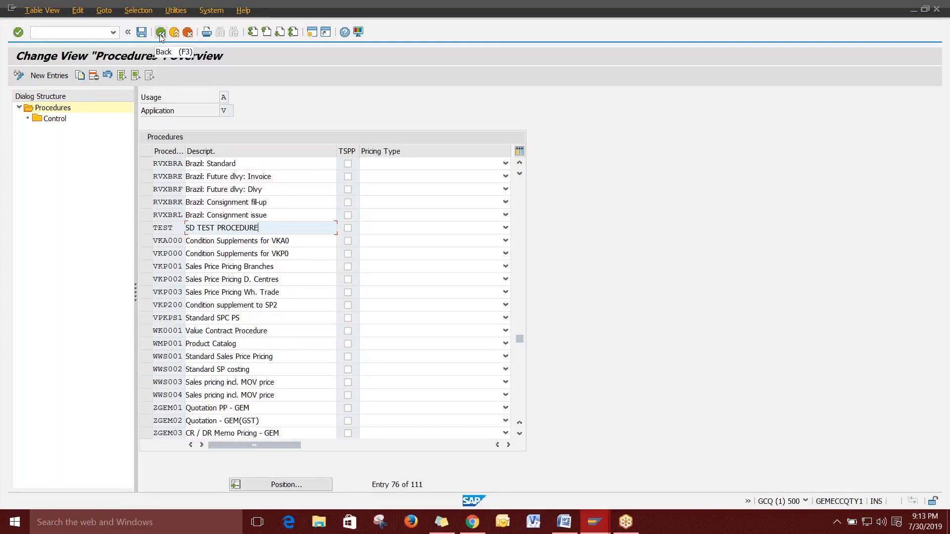
left_click(160, 33)
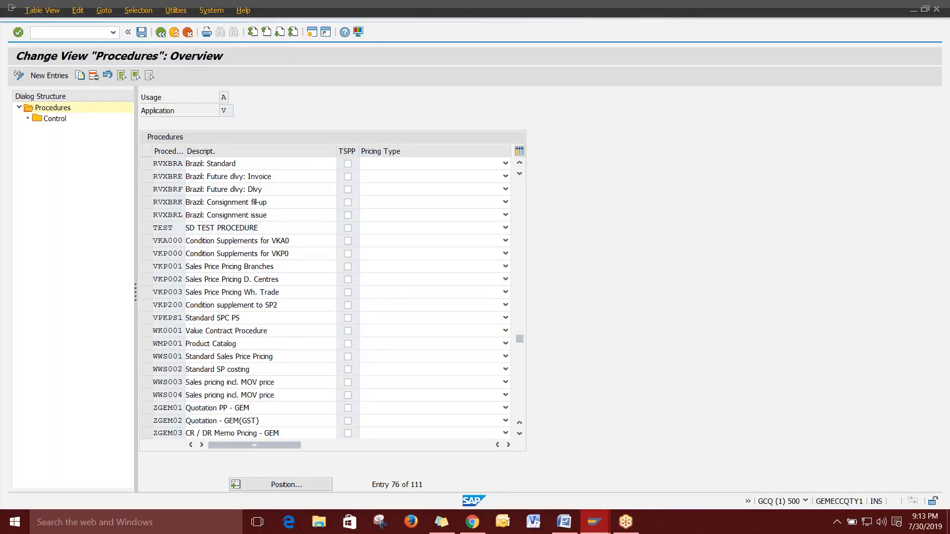
Copy the transaction code OVKK from the Word document SD ONLINE CLASS DOCS.docx and enter it as the SAP command.
left_click(564, 522)
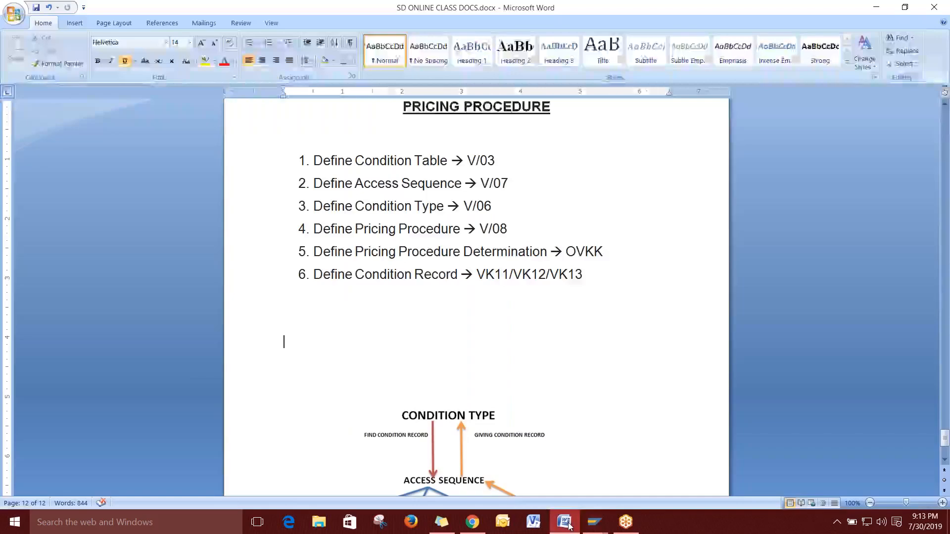
left_click(533, 352)
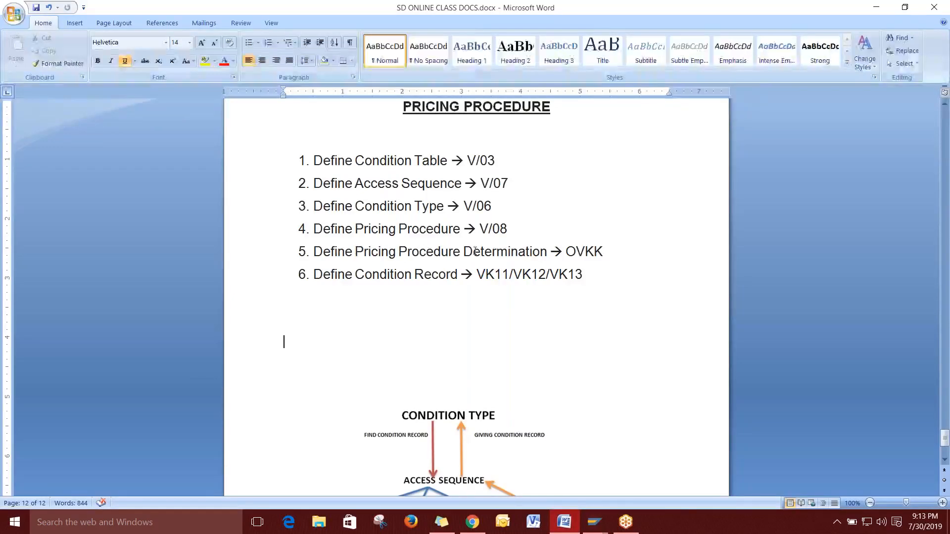
double_click(590, 250)
key("ctrl+c")
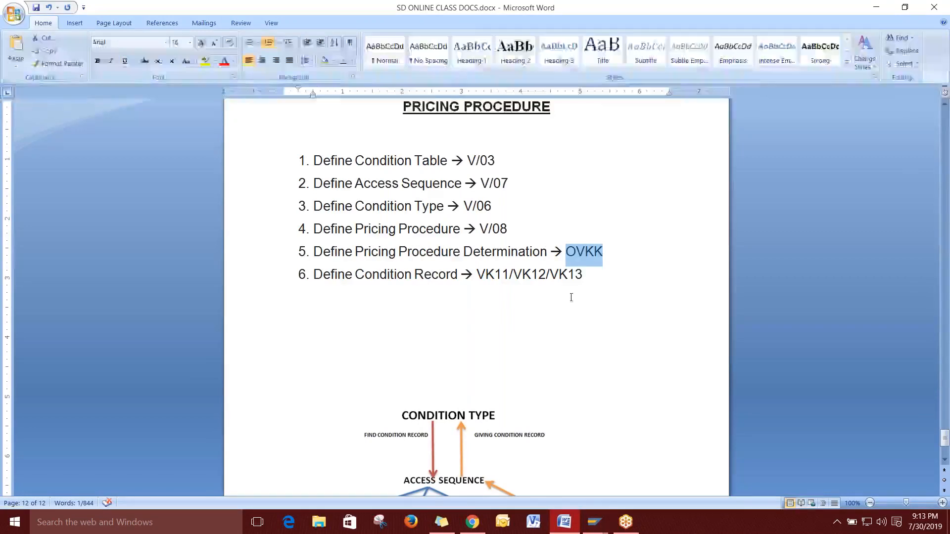
key("alt+Tab")
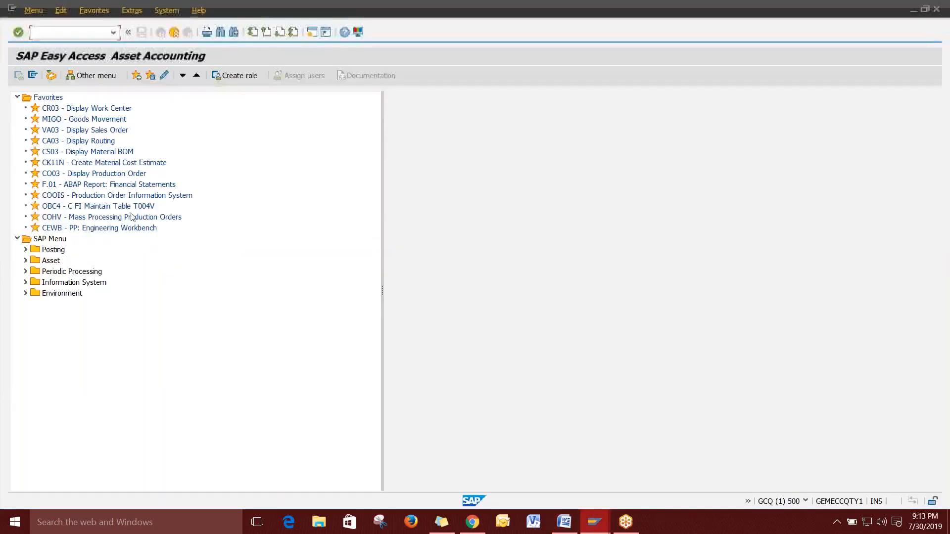
key("ctrl+v")
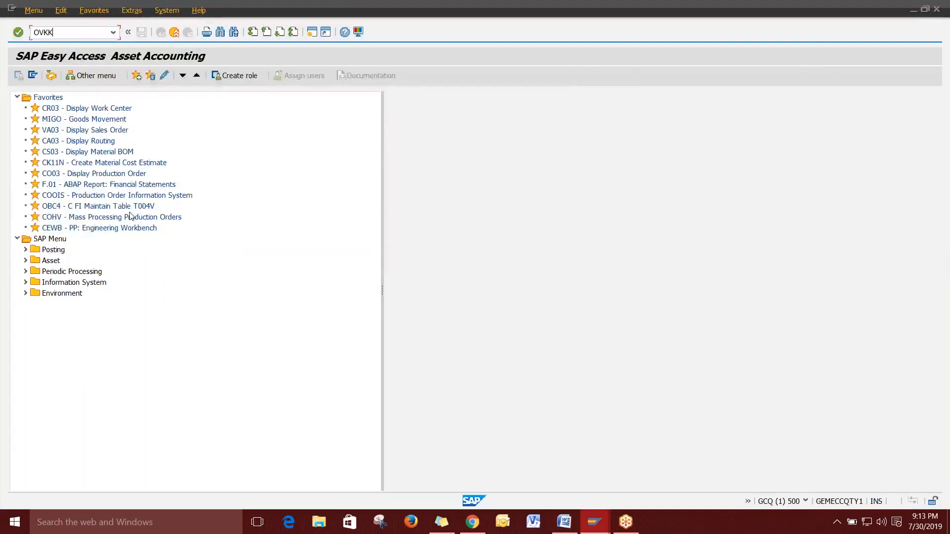
Highlight V/08 in the Word document's pricing procedure list, switch back to SAP and run transaction OVKK.
key("alt+Tab")
left_click(615, 253)
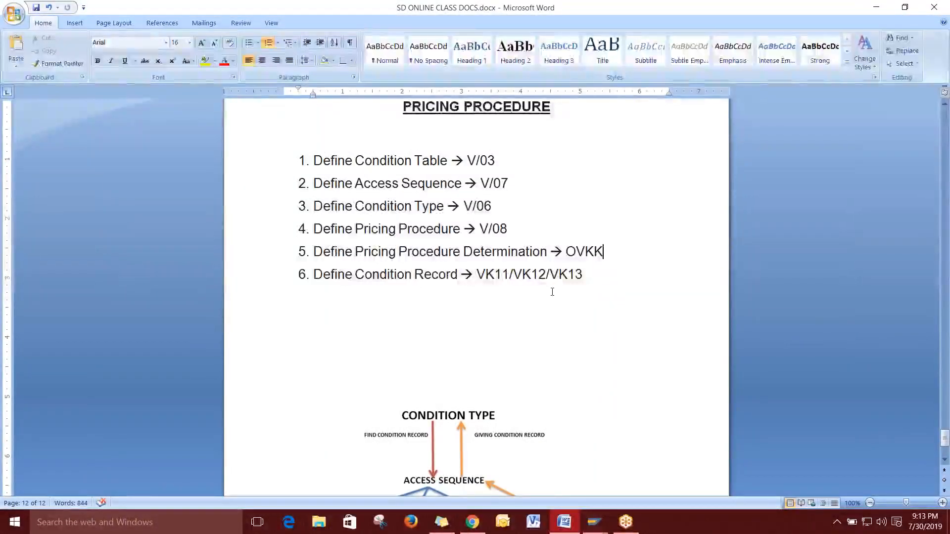
left_click_drag(509, 228, 481, 228)
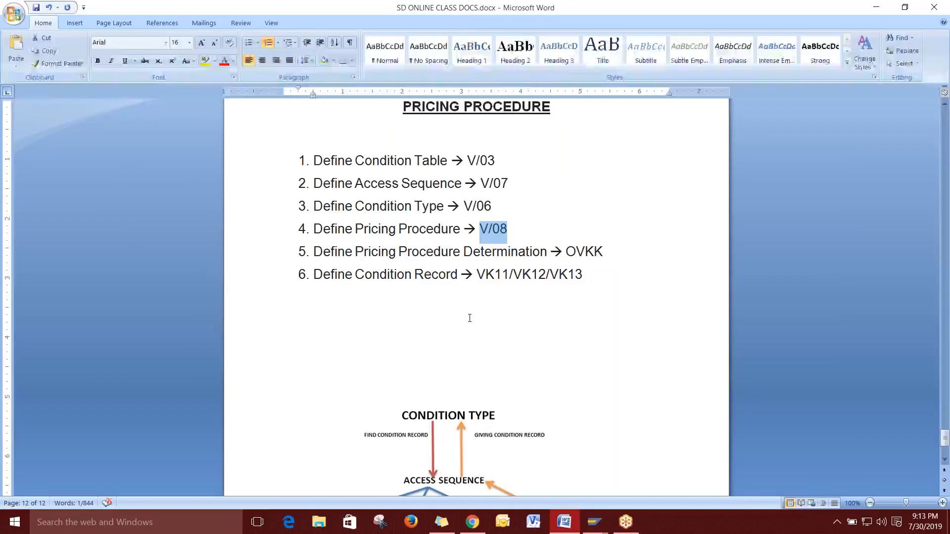
key("alt+Tab")
key("Return")
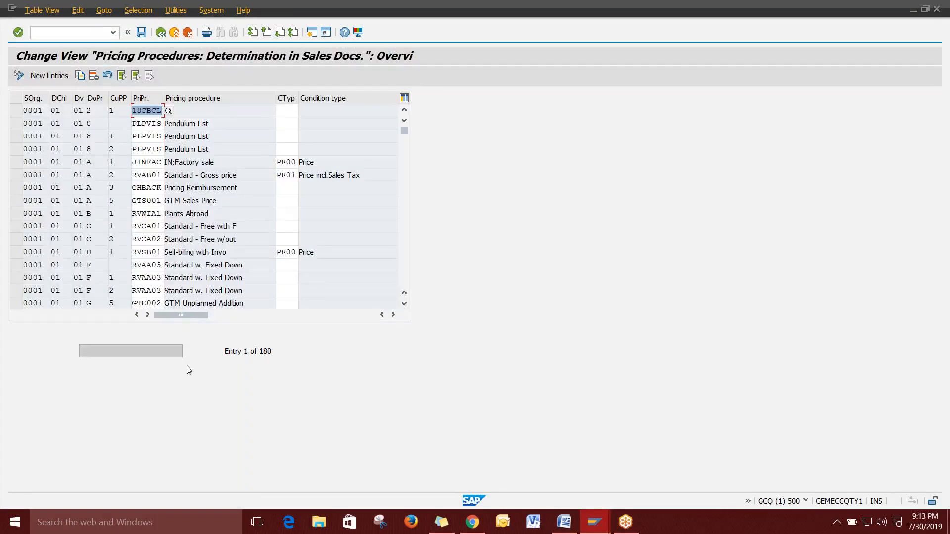
left_click(156, 349)
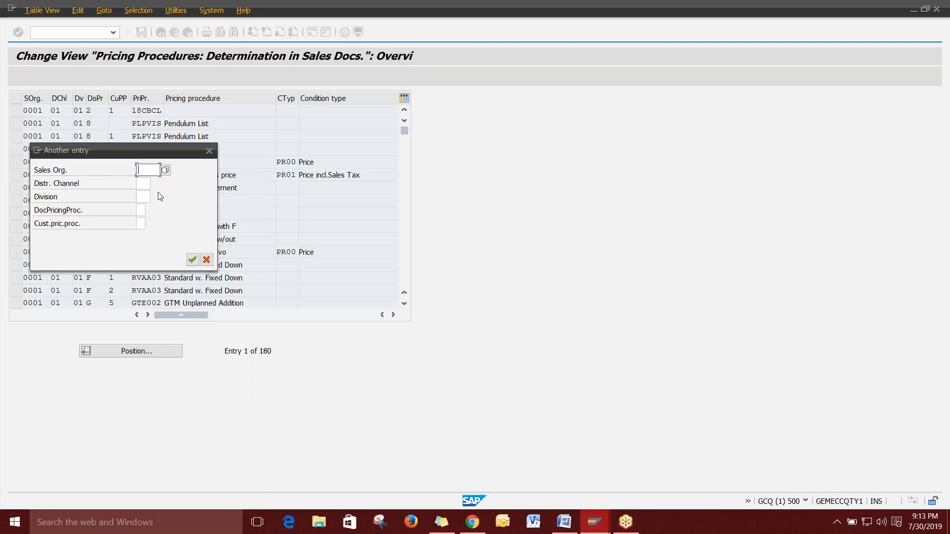
key("Tab")
key("Tab")
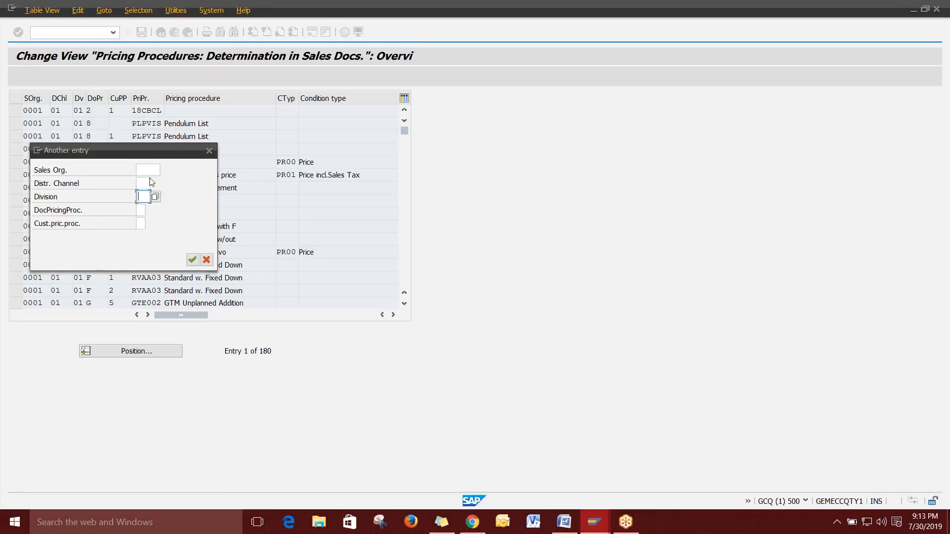
left_click(147, 171)
left_click(146, 184)
left_click(145, 197)
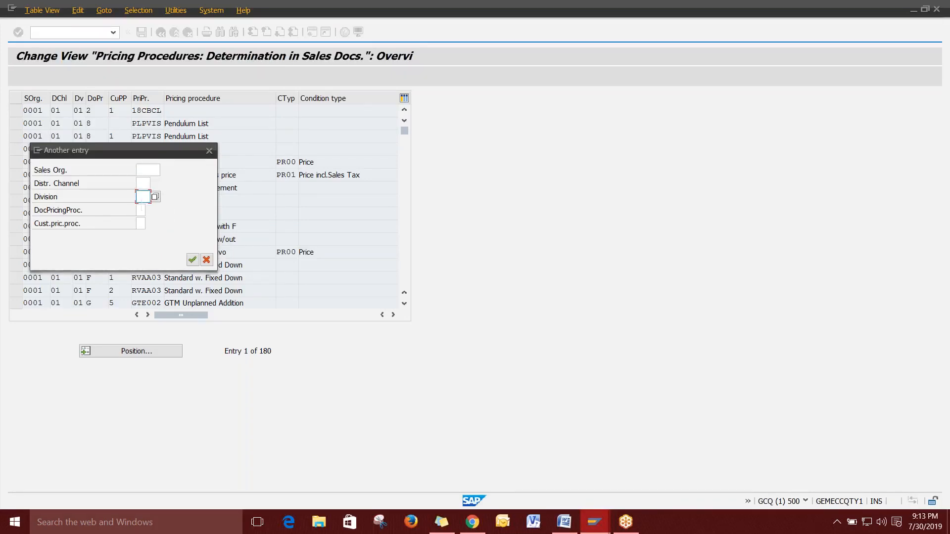
left_click(146, 170)
left_click(144, 184)
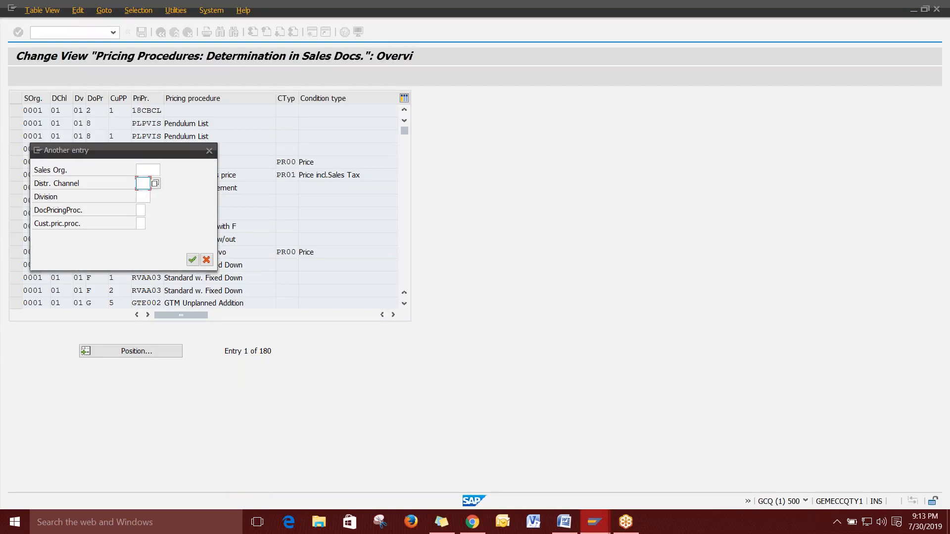
left_click(145, 196)
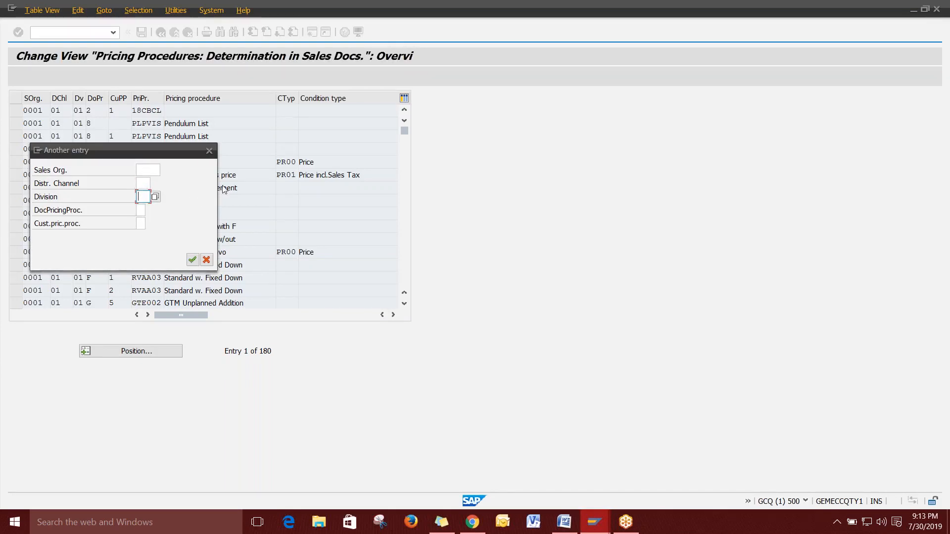
left_click(209, 150)
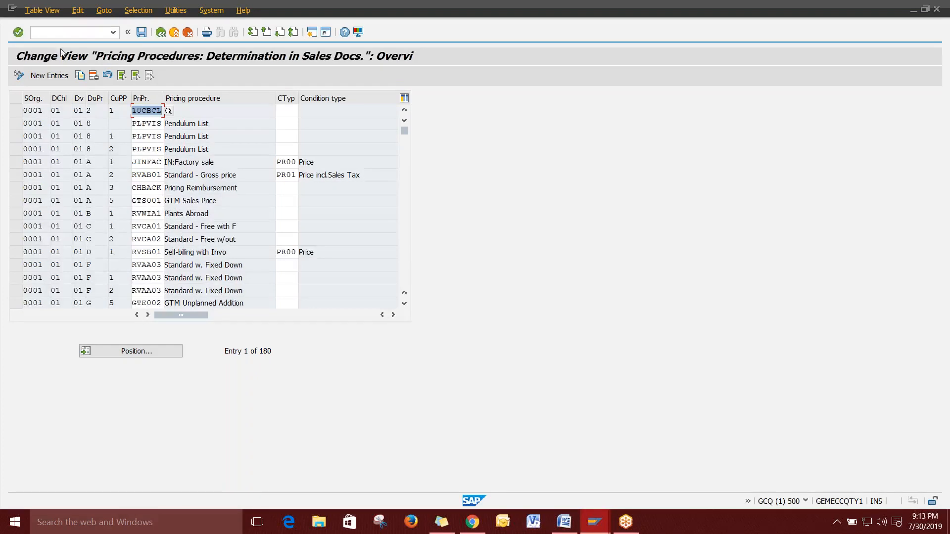
Start a new pricing procedure determination entry with sales organization 1000.
left_click(49, 76)
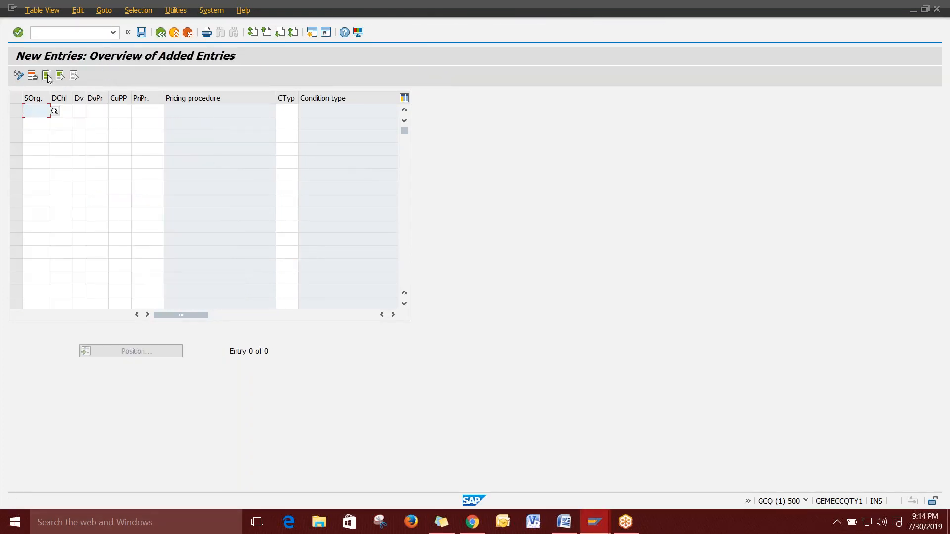
type("1000")
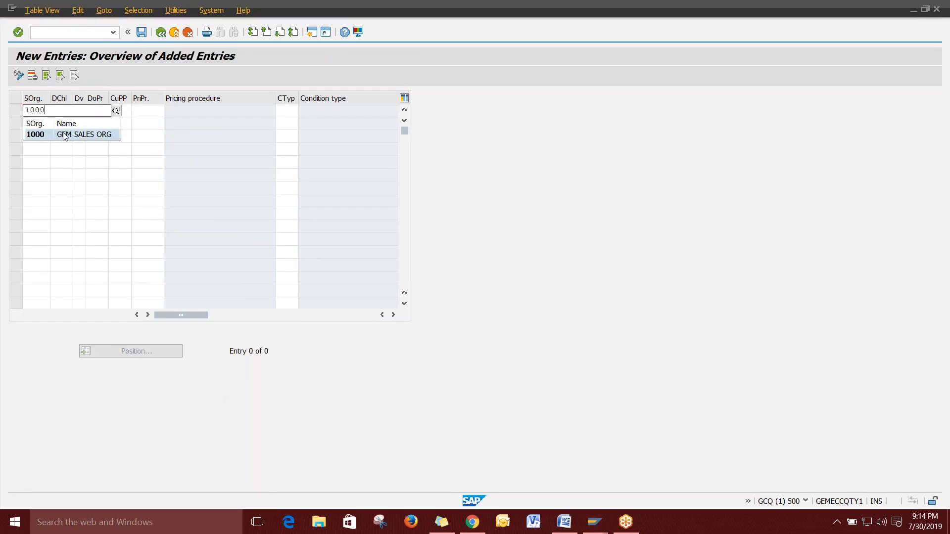
left_click(599, 522)
left_click(435, 479)
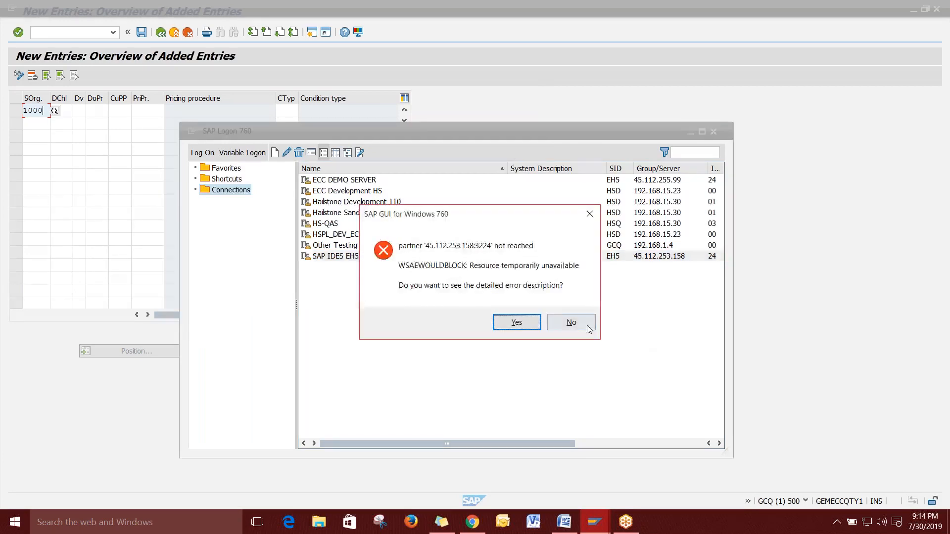
left_click(579, 323)
Set the distribution channel of the new determination entry to 10, Direct Sales.
left_click(70, 110)
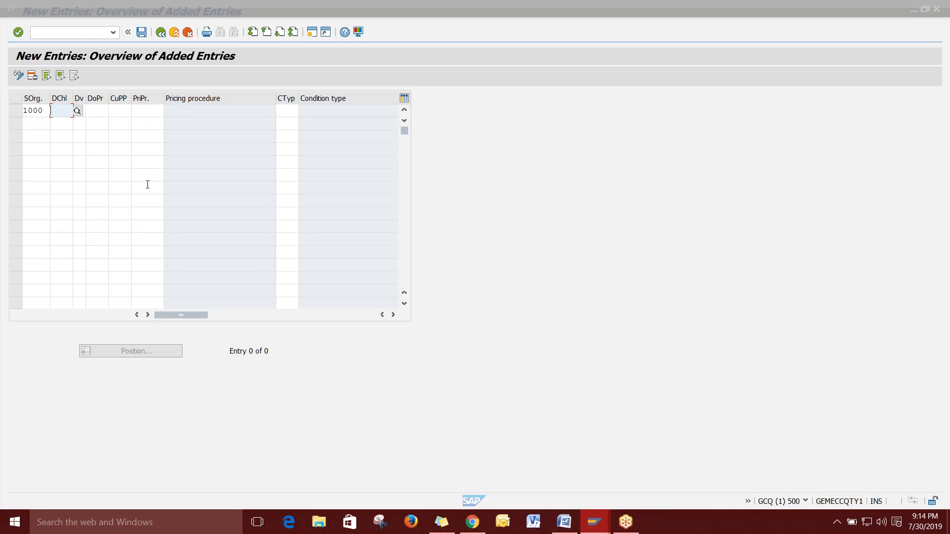
left_click(77, 112)
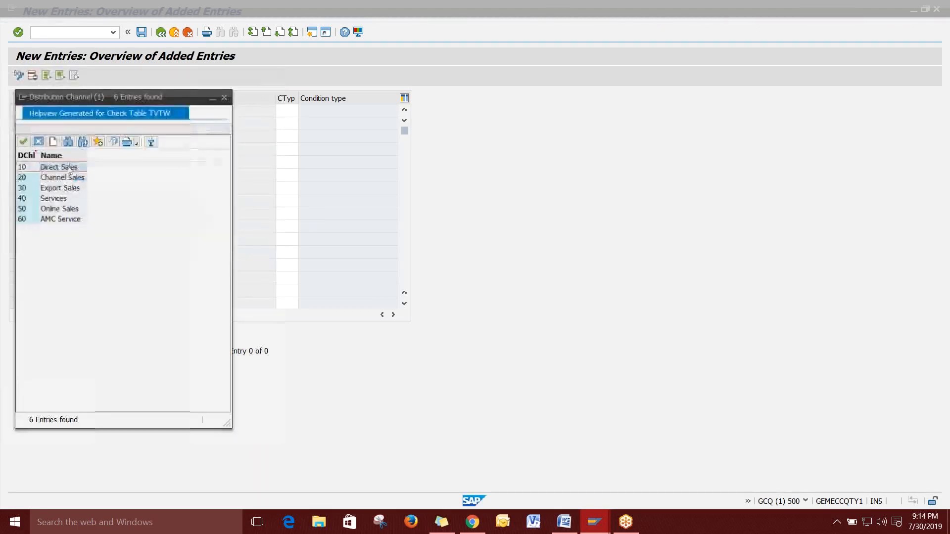
double_click(72, 167)
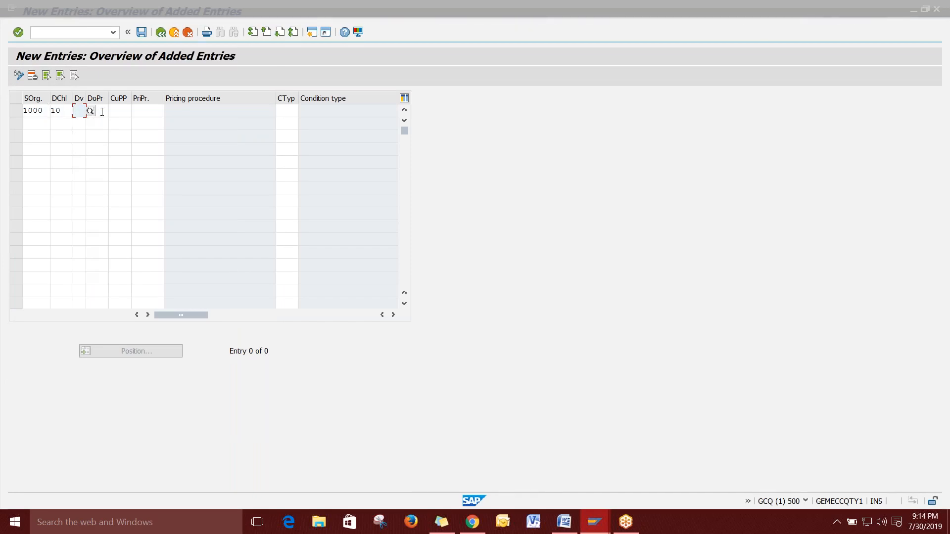
key("shift+Tab")
key("BackSpace")
key("BackSpace")
key("shift+Tab")
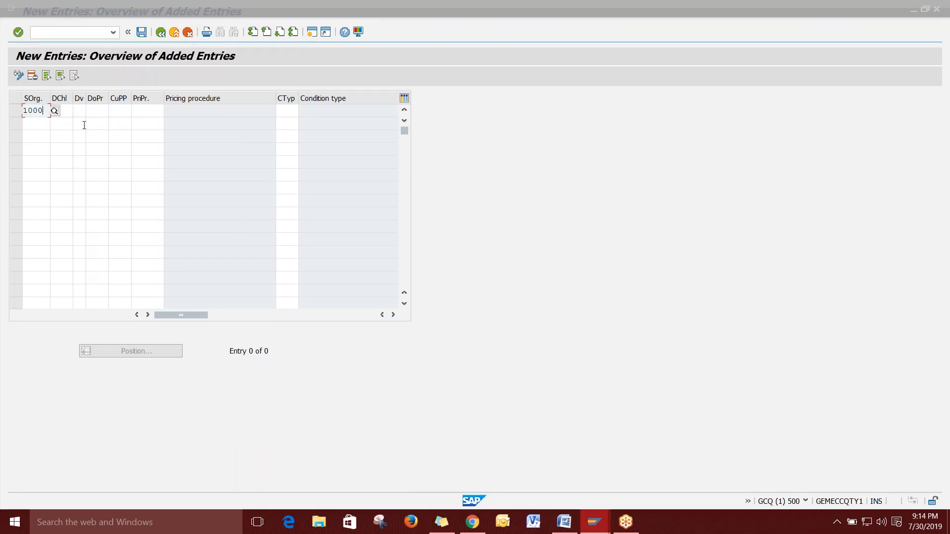
Assign pricing procedure TEST, SD TEST PROCEDURE, to the entry for sales organization 1000 and save it.
left_click(152, 115)
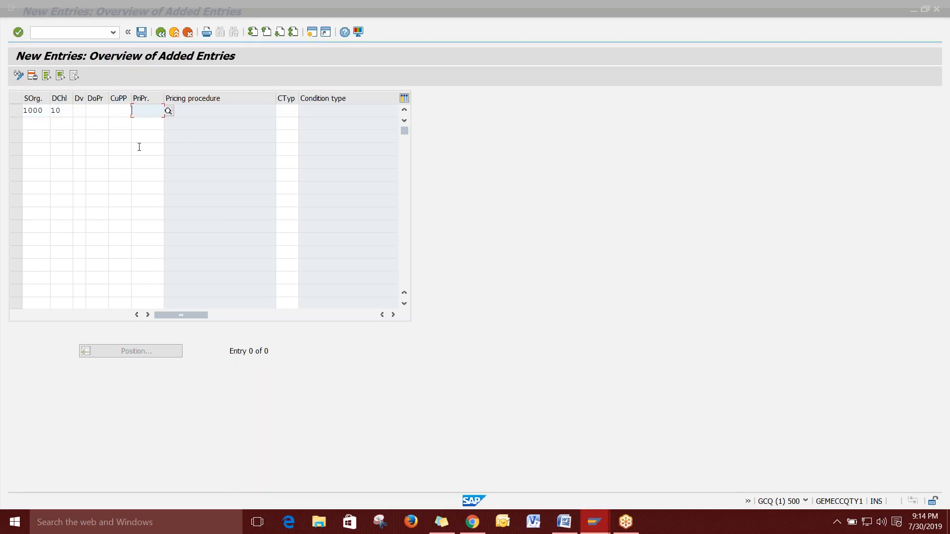
left_click(168, 111)
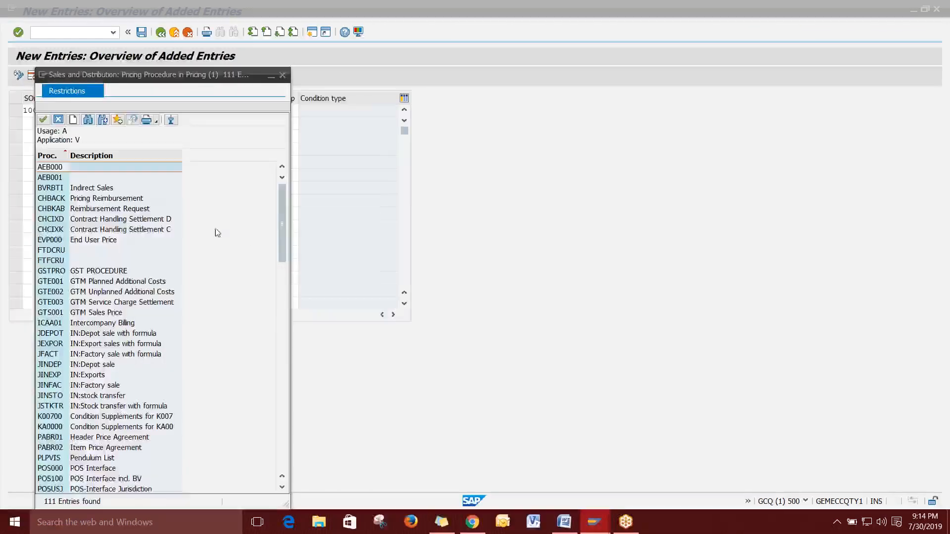
scroll(217, 233, "down", 13)
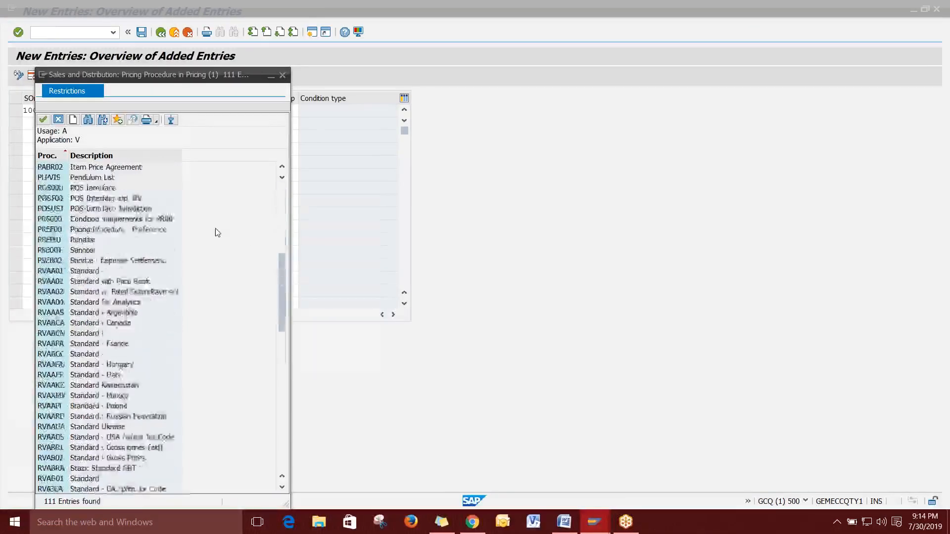
scroll(216, 232, "down", 9)
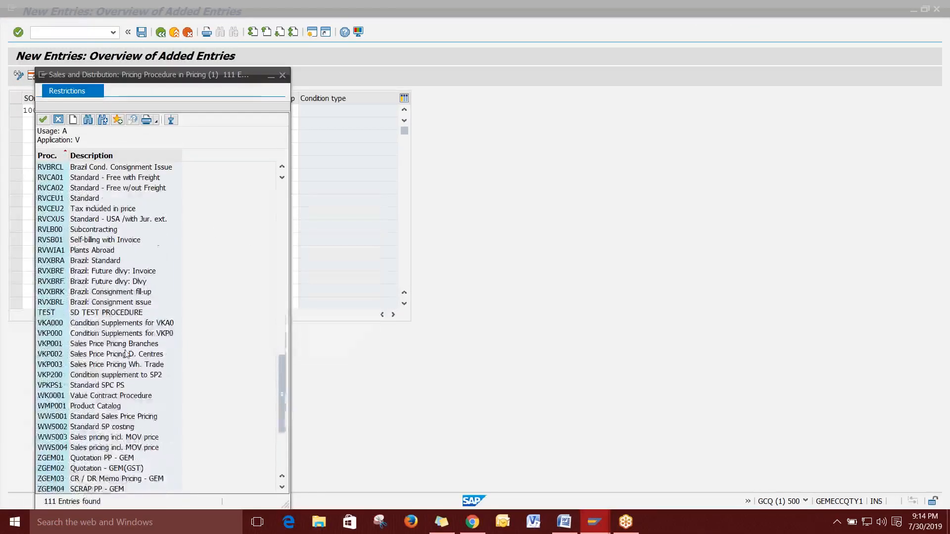
double_click(109, 313)
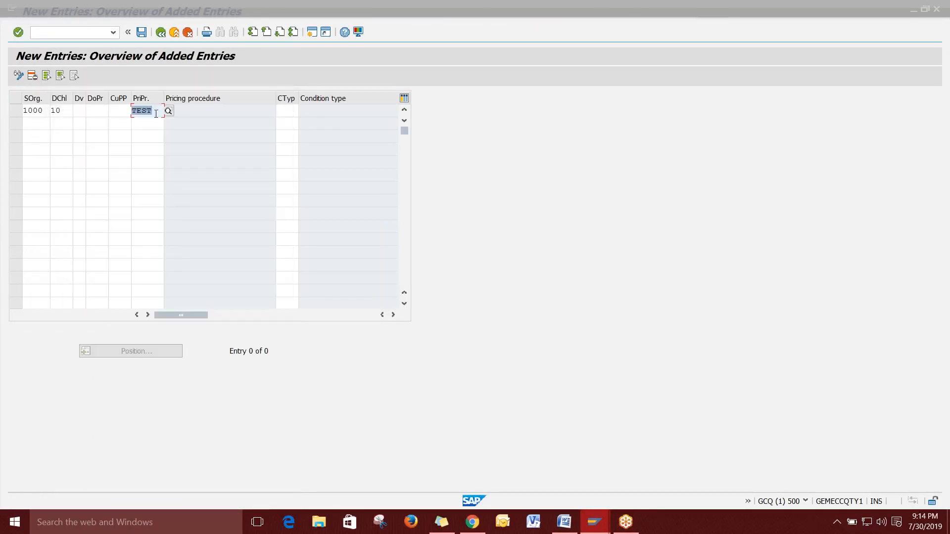
key("Return")
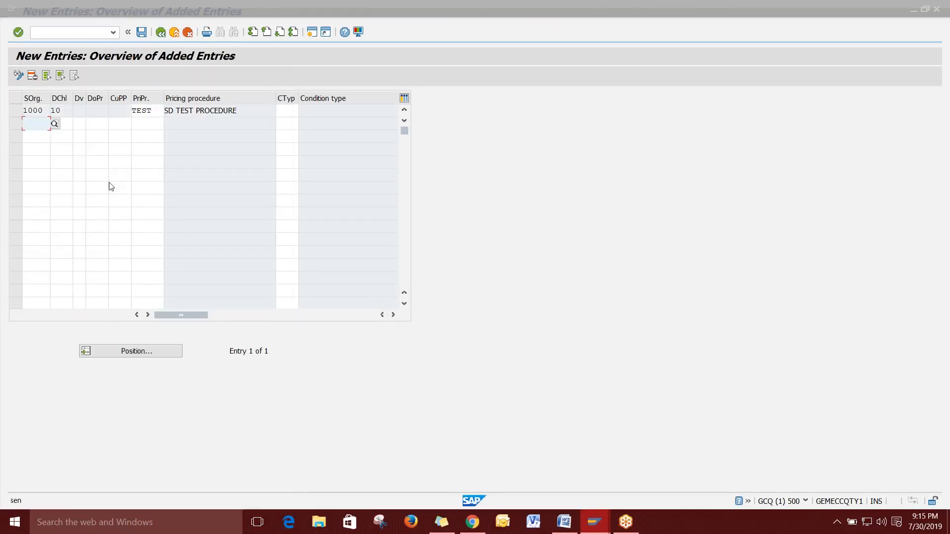
left_click(142, 34)
Set the condition type of the first TEST determination entry to PR03.
left_click(294, 111)
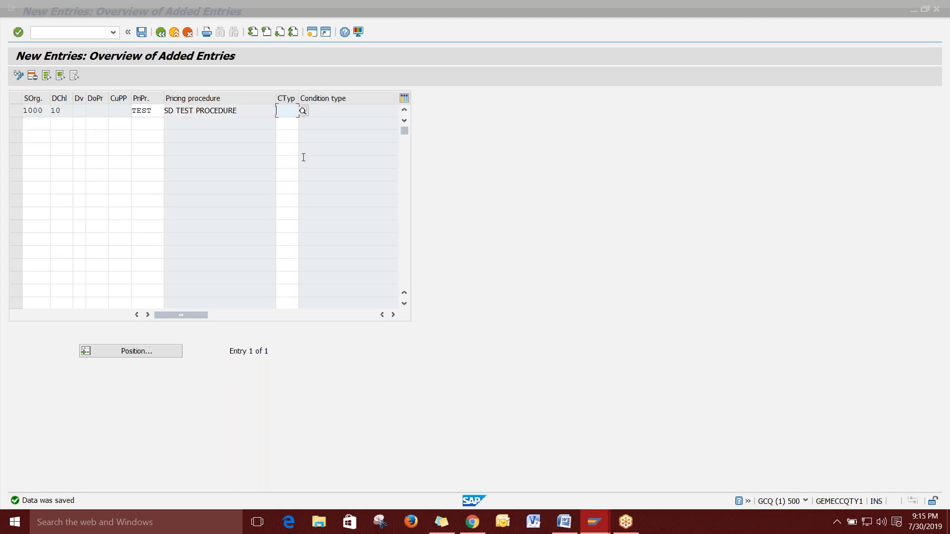
type("pro")
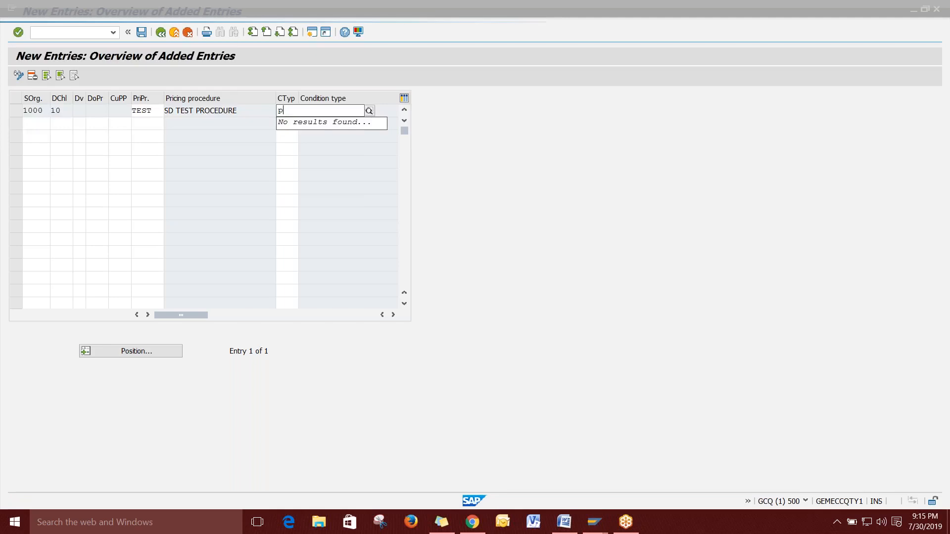
key("BackSpace")
type("03")
key("Return")
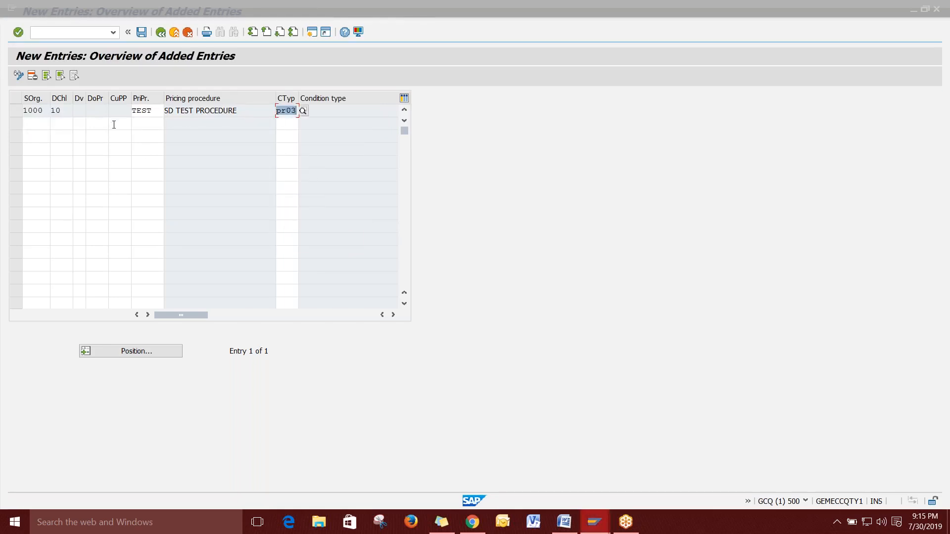
Copy sales organization 1000 and distribution channel 10 from the first entry into the second row.
double_click(46, 110)
key("ctrl+c")
left_click(32, 123)
key("ctrl+v")
double_click(55, 110)
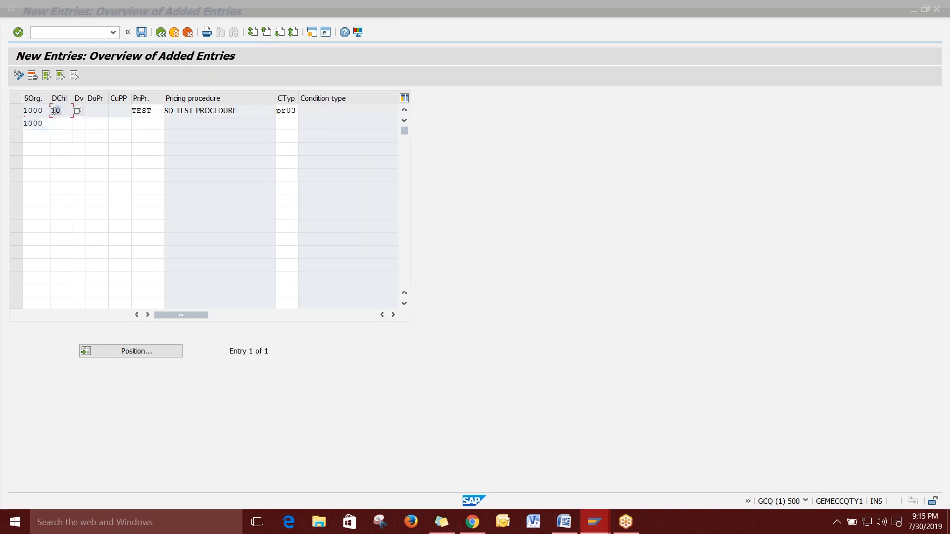
key("ctrl+c")
left_click(55, 123)
key("ctrl+v")
Give the second determination entry pricing procedure TEST and condition type PR04, and submit the entries.
double_click(141, 110)
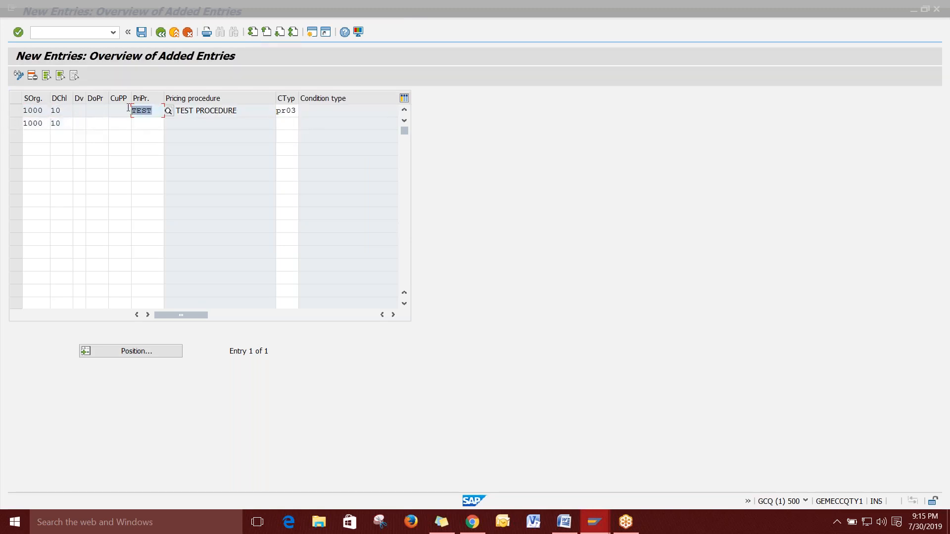
left_click(140, 123)
key("ctrl+v")
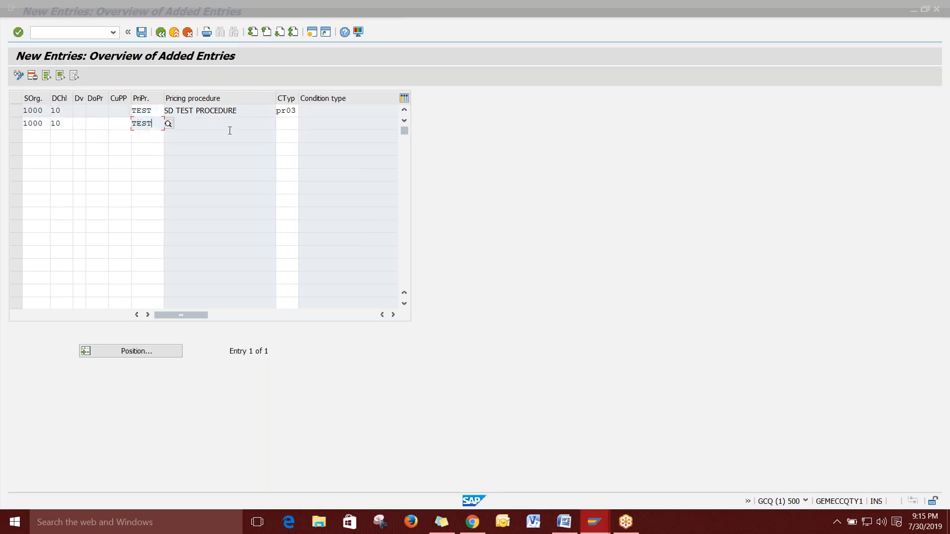
left_click(283, 123)
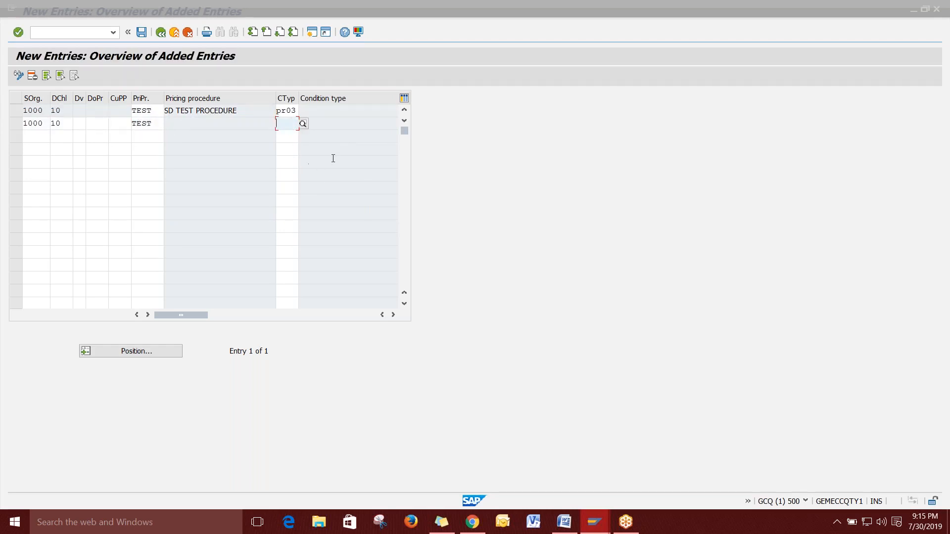
type("pr04")
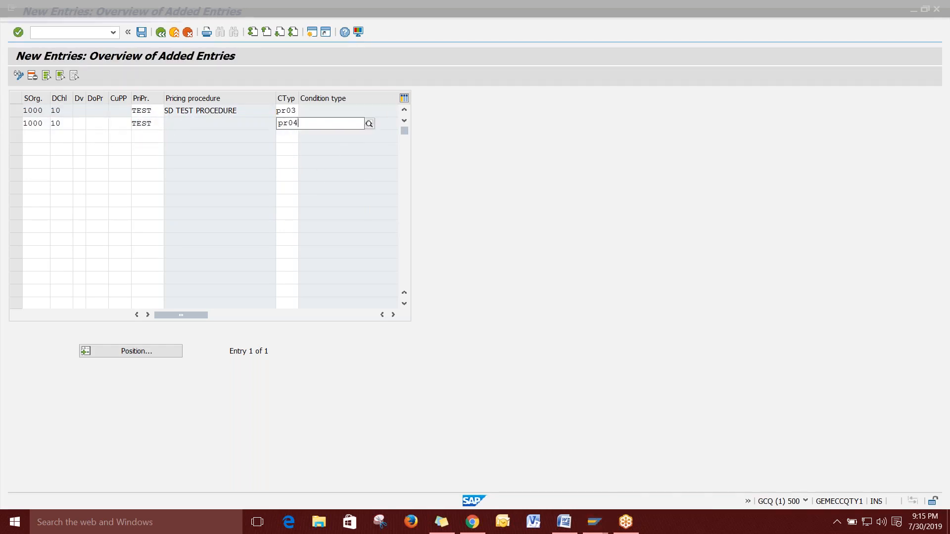
key("Return")
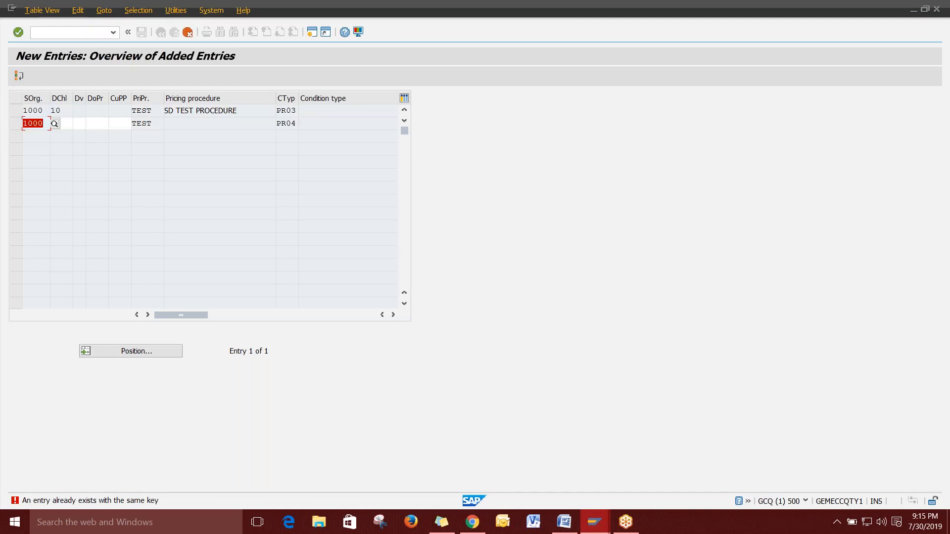
Clear the sales organization and distribution channel of the second entry and save the determination entries.
key("Delete")
key("Tab")
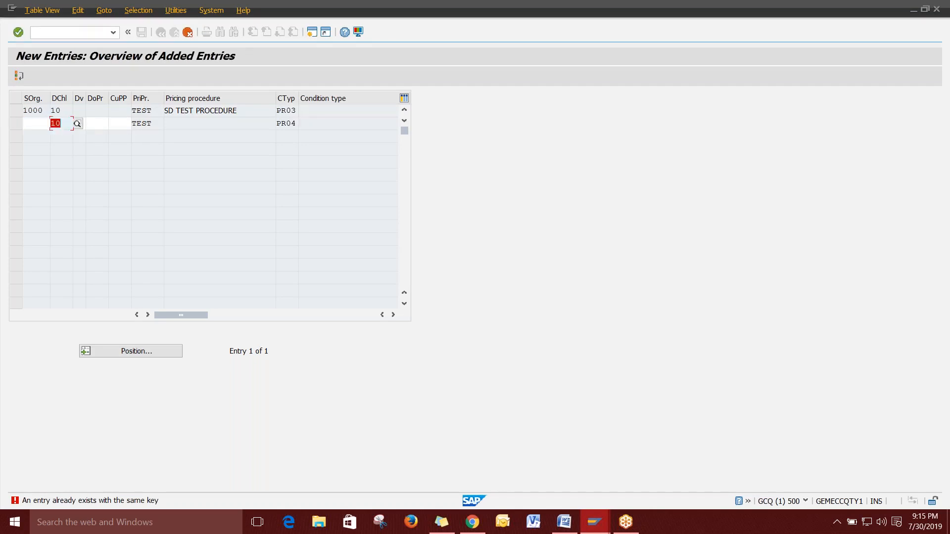
key("Delete")
key("ctrl+s")
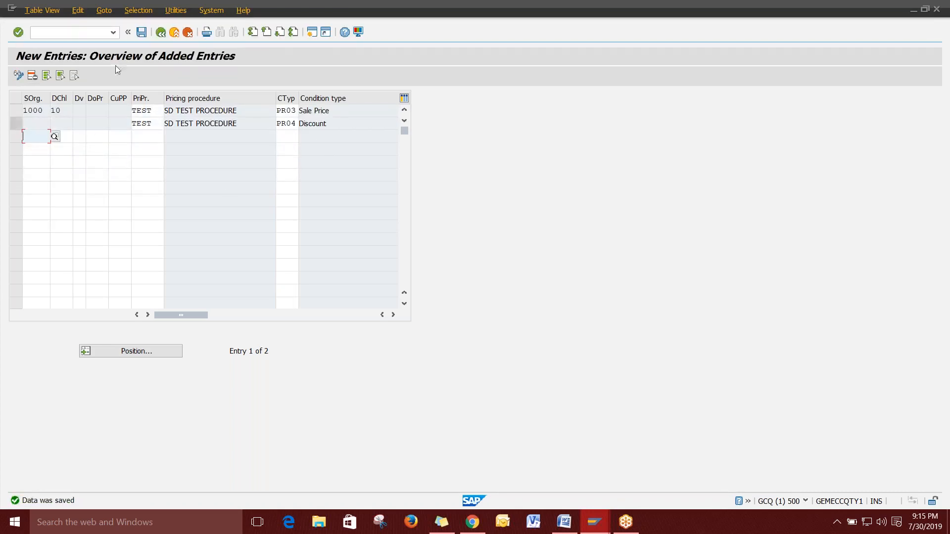
Leave the pricing procedure determination maintenance and return to the SAP Easy Access screen.
left_click(162, 33)
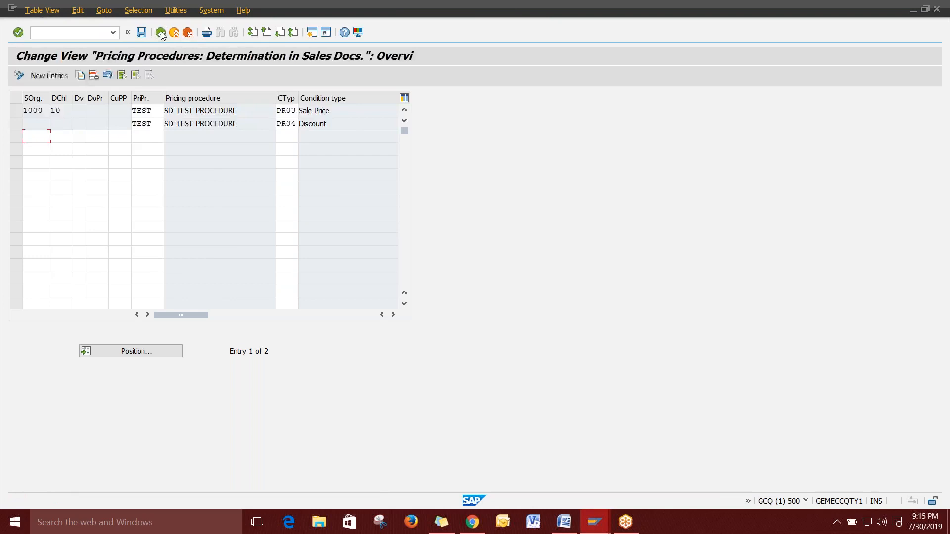
key("F3")
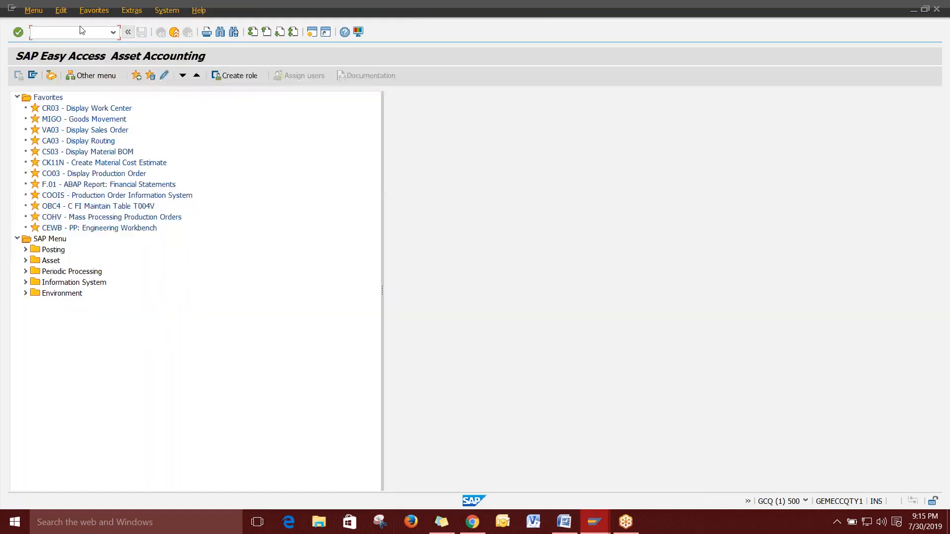
key("alt+Tab")
key("alt+Tab")
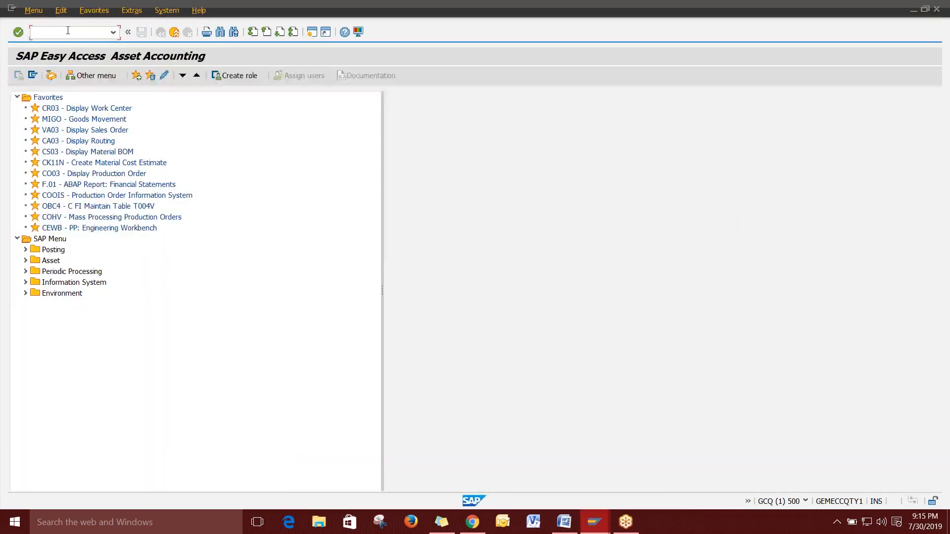
Start creating a sales order with transaction VA01 and choose order type OR, Standard Order.
type("va01")
key("Return")
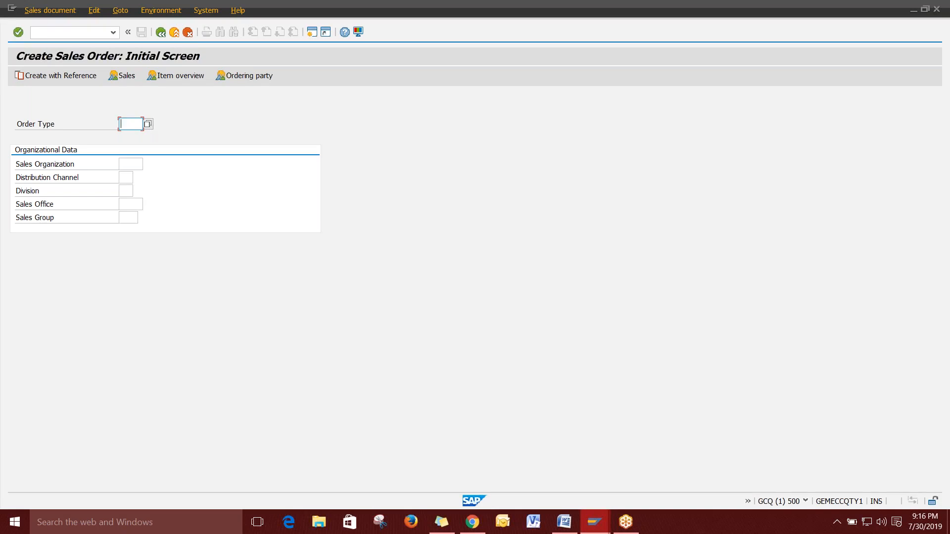
left_click(148, 124)
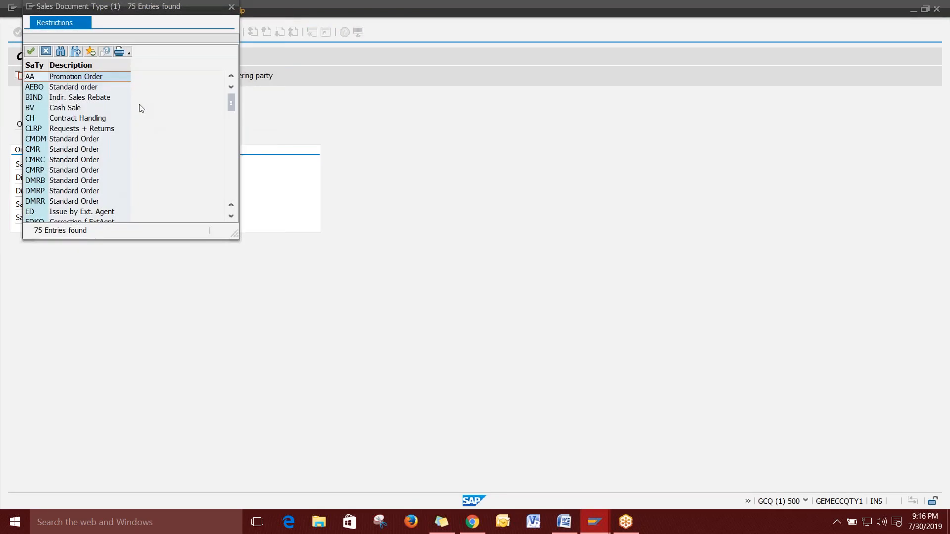
scroll(142, 108, "down", 10)
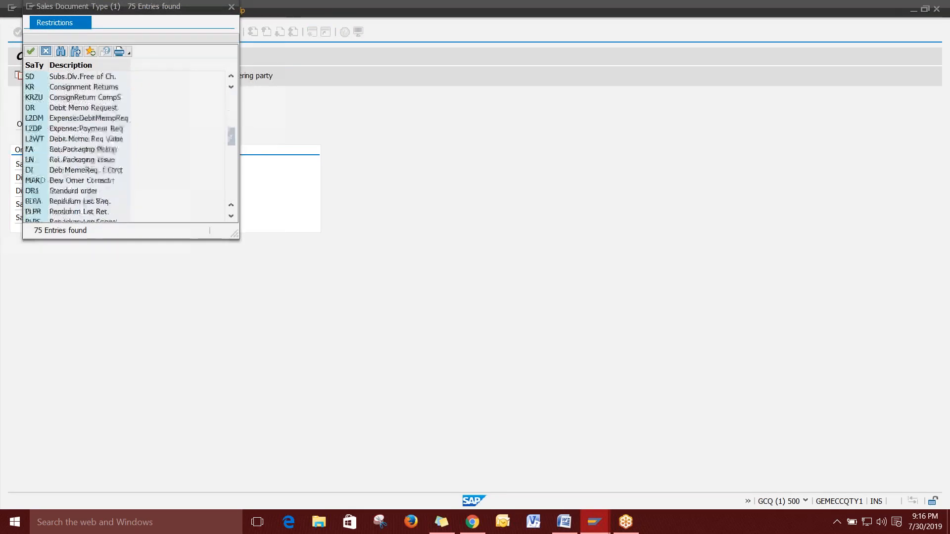
scroll(143, 110, "down", 10)
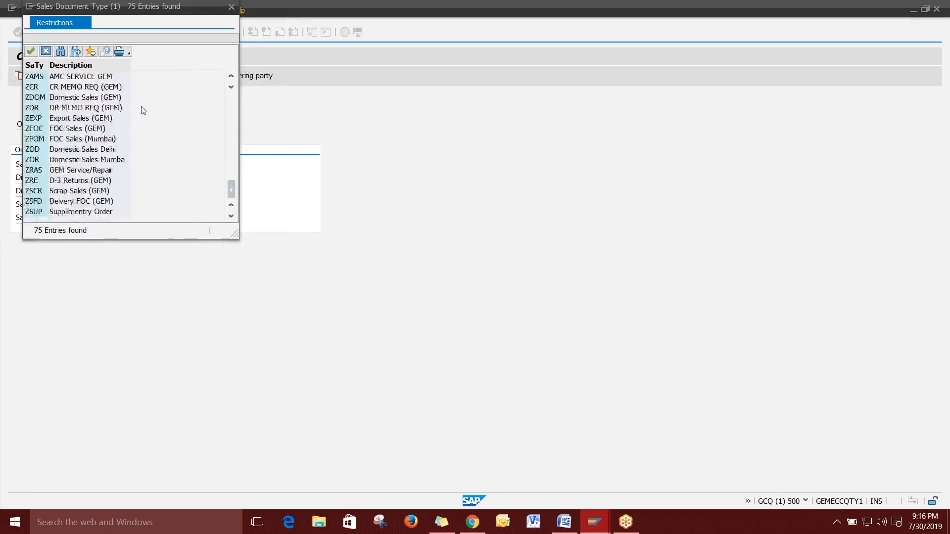
scroll(143, 110, "up", 1)
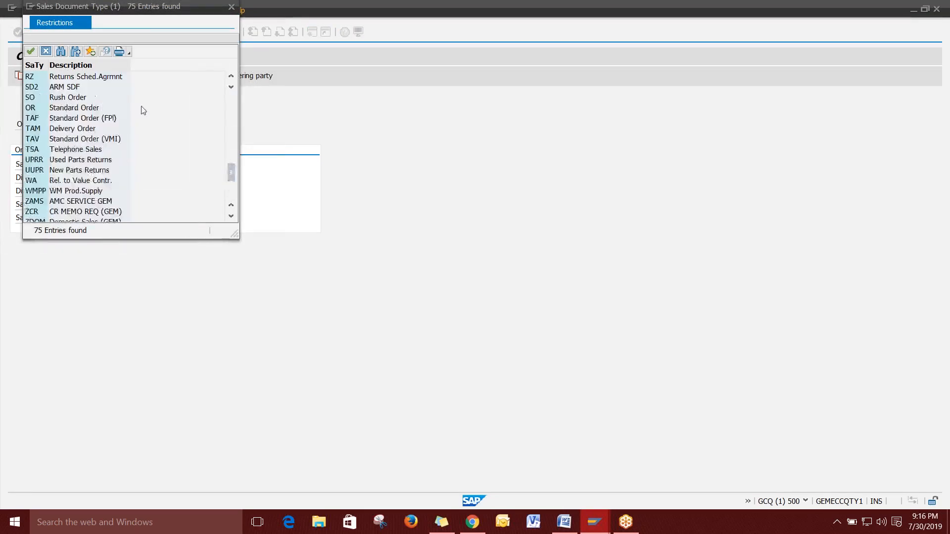
double_click(81, 109)
key("Tab")
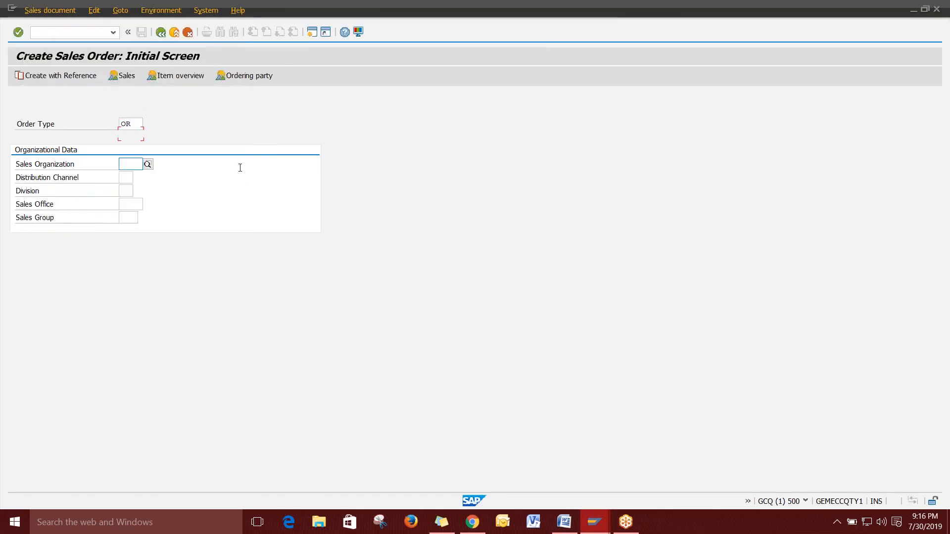
Enter sales organization 1000 and distribution channel 10 and continue to the order overview.
type("1")
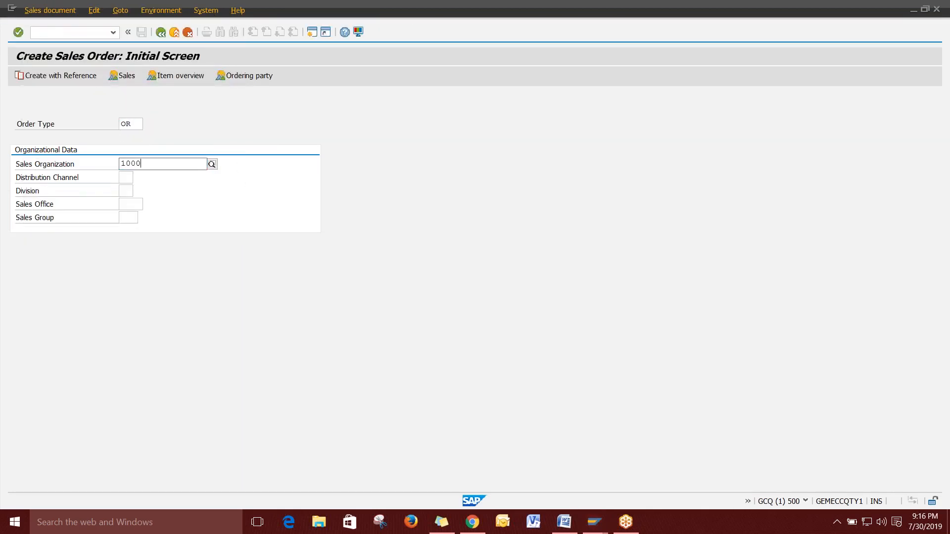
type("000")
key("Tab")
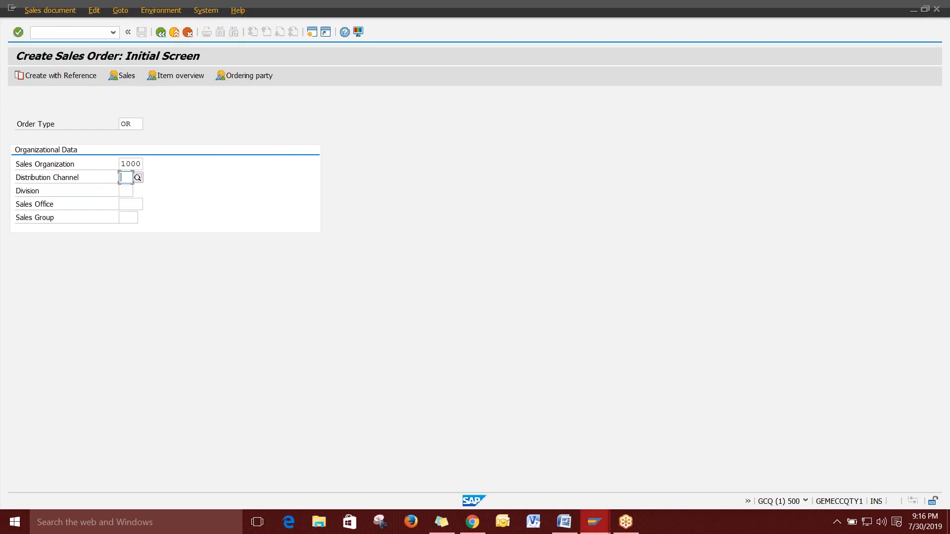
type("10")
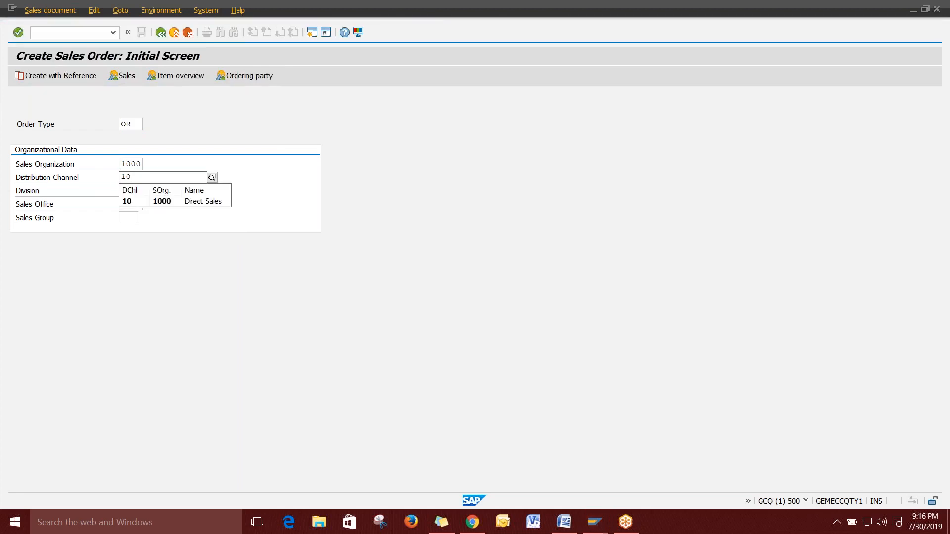
key("Tab")
key("Return")
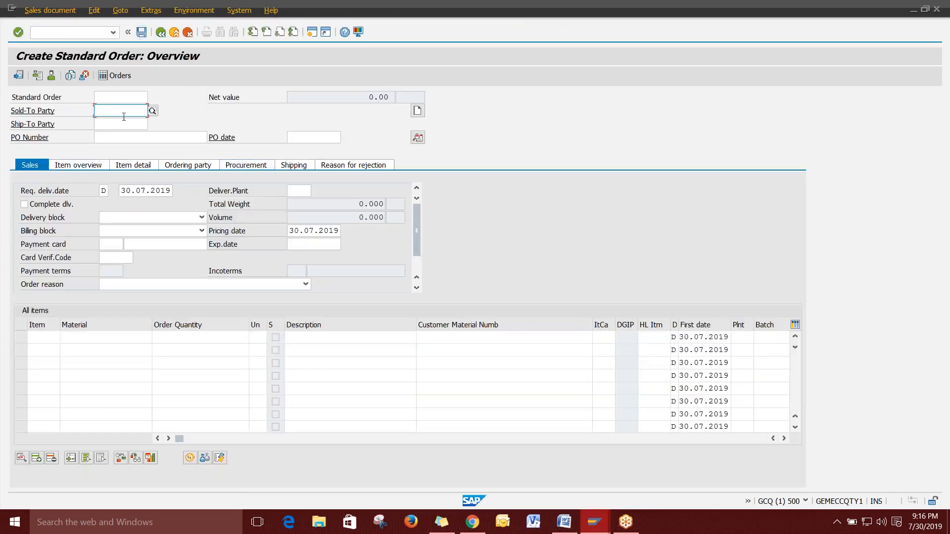
Enter the sold-to party's customer number with sales area 1000 / 10 / 10 Direct Sales / Dryers, and skip the PO number.
left_click(122, 111)
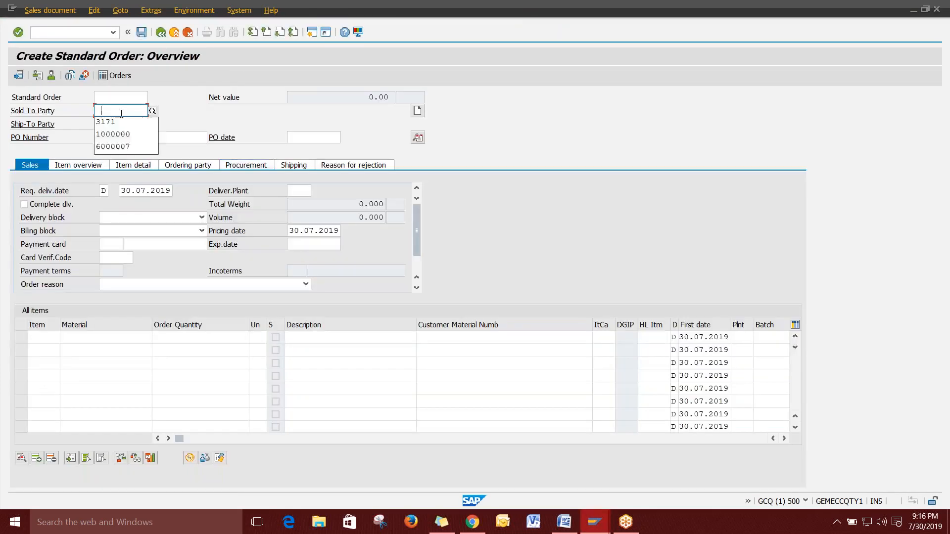
left_click(122, 146)
key("Return")
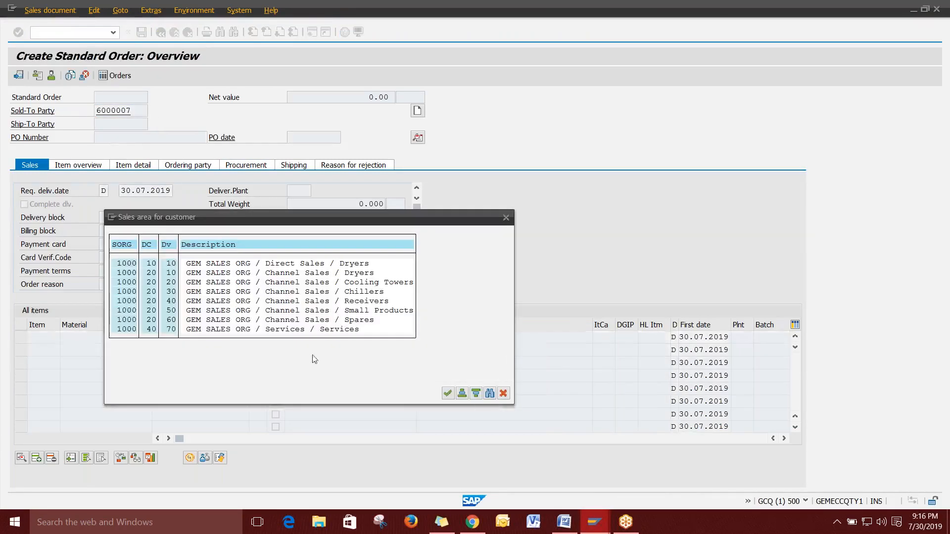
double_click(210, 264)
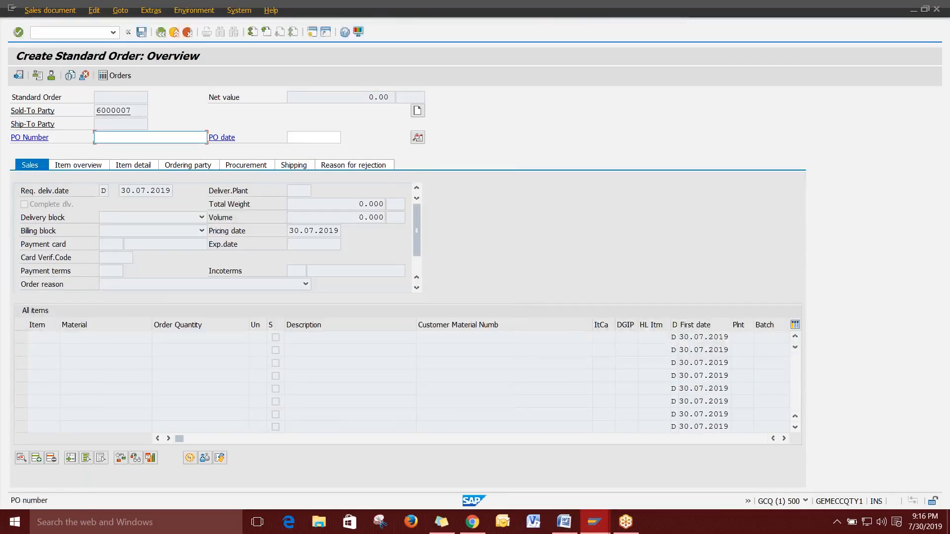
key("Return")
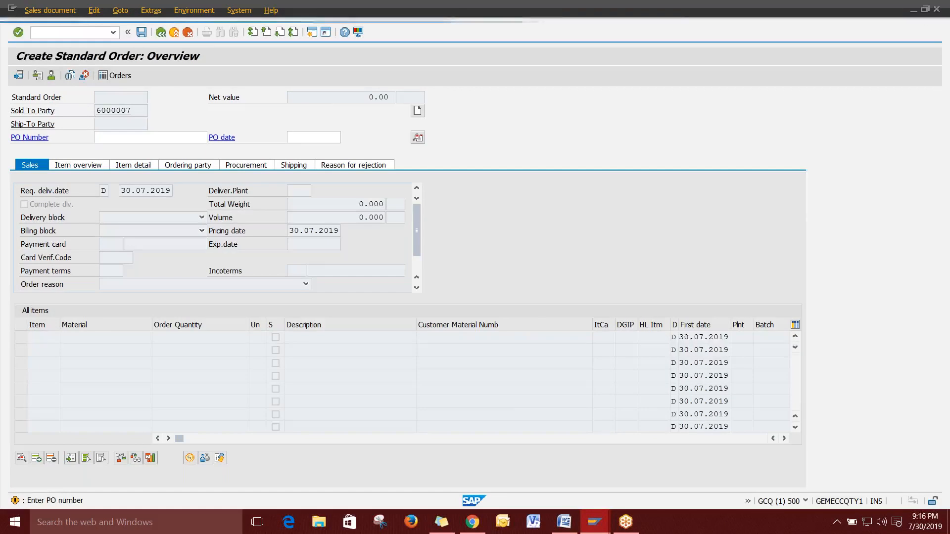
Try to add an order item with material 300018 and quantity 1, and exit the order to the SAP Easy Access screen.
left_click(134, 338)
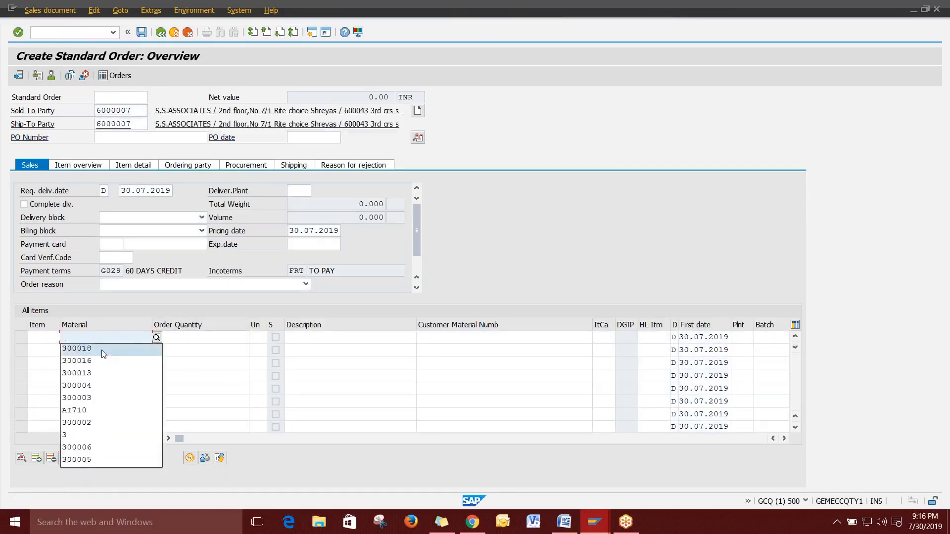
left_click(104, 350)
type("1")
key("Return")
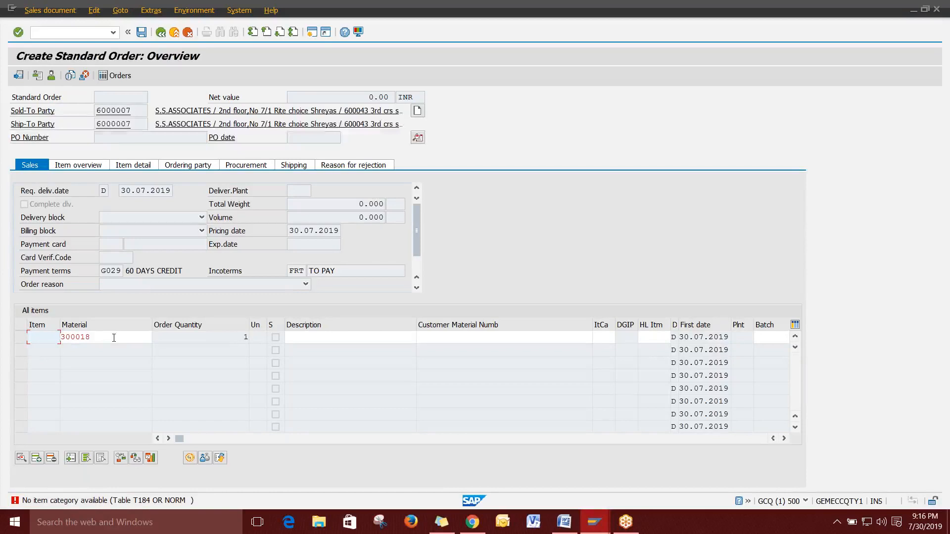
type("10")
key("Return")
key("Delete")
key("Return")
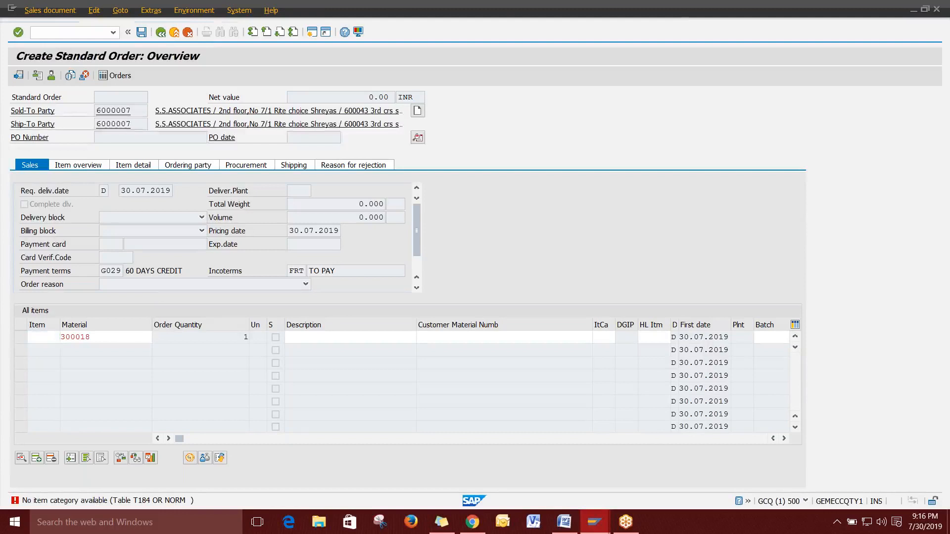
left_click(174, 33)
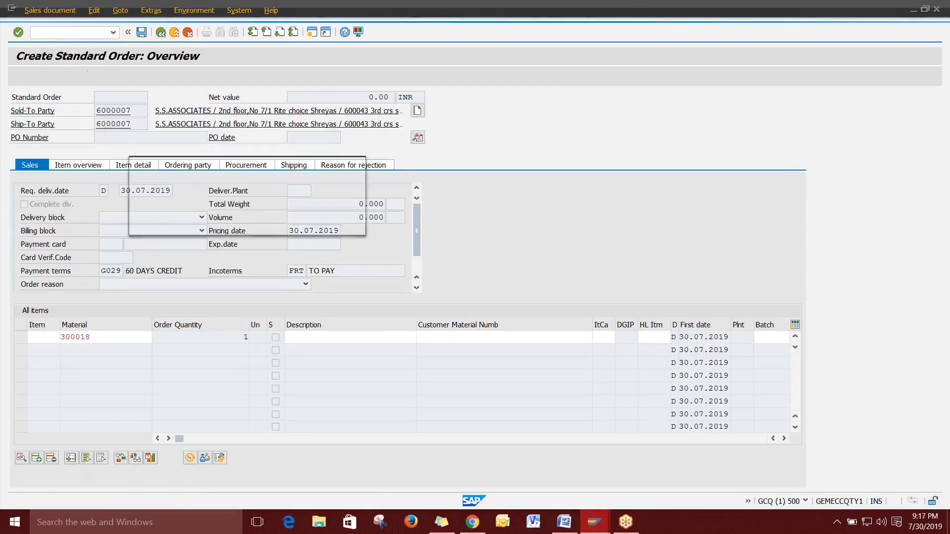
left_click(249, 226)
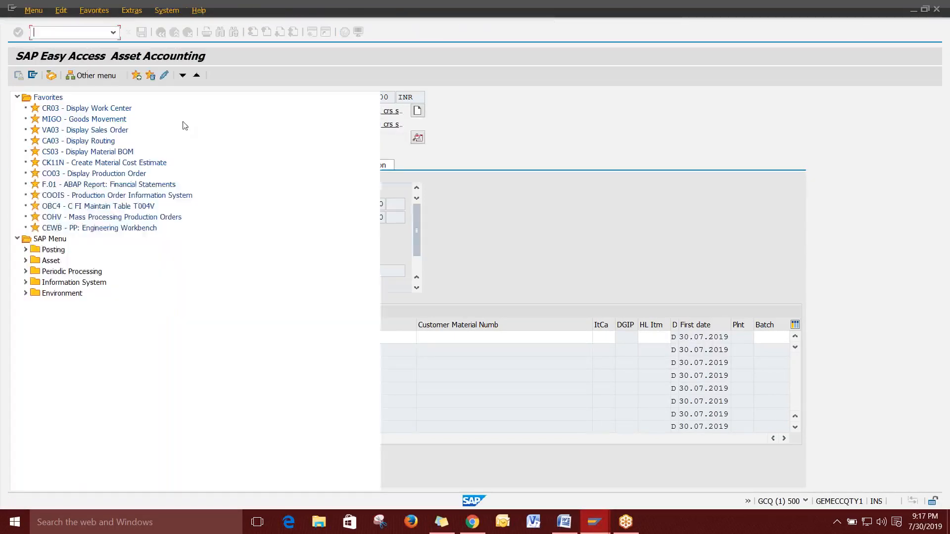
Start another sales order with transaction VA01 using order type AEBO and continue to the order overview.
type("va01")
key("Return")
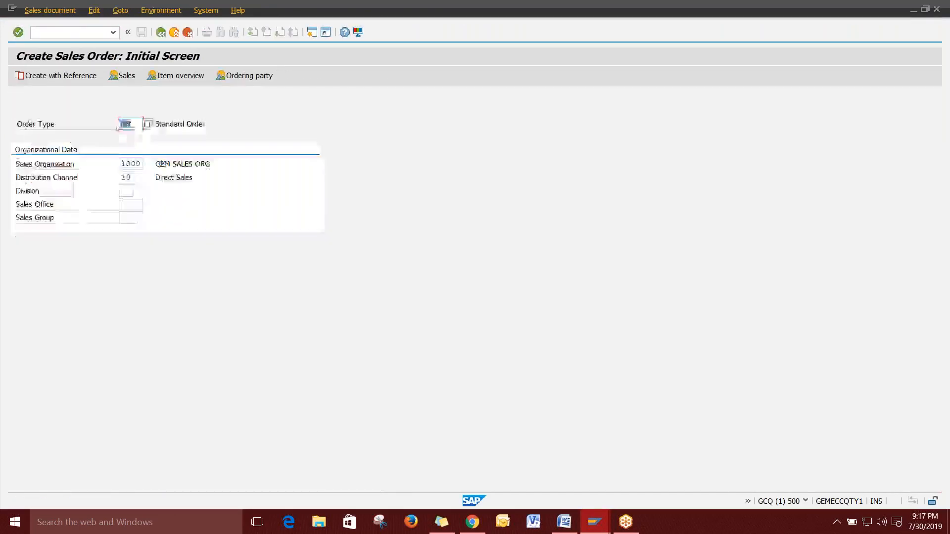
left_click(150, 125)
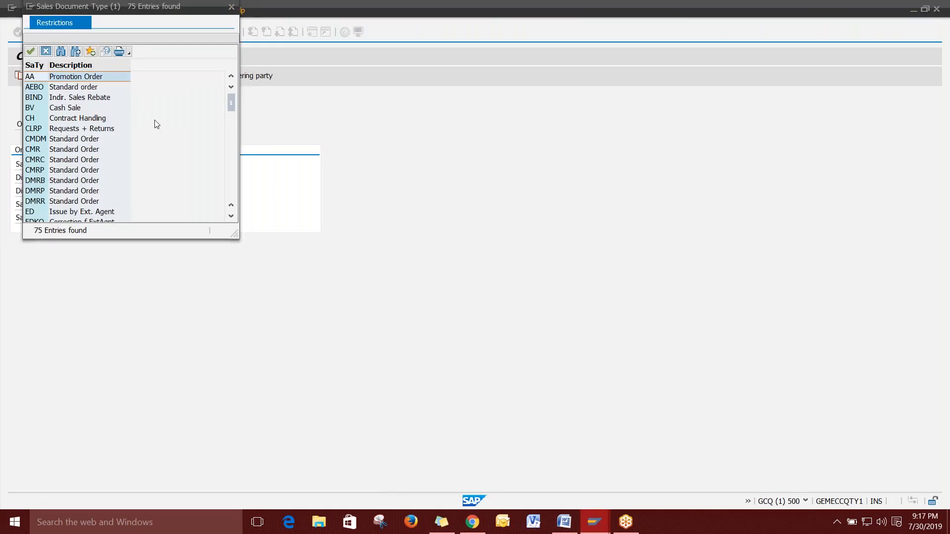
double_click(93, 87)
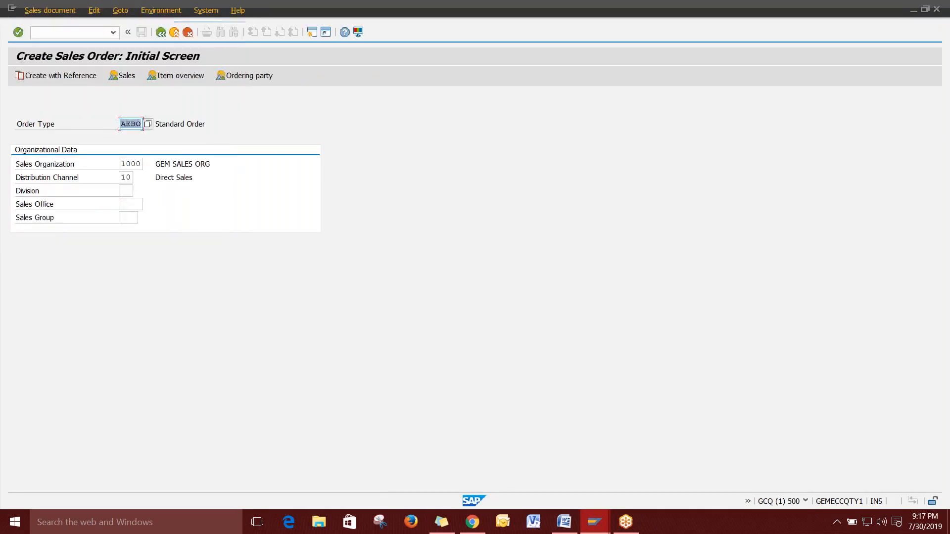
key("Return")
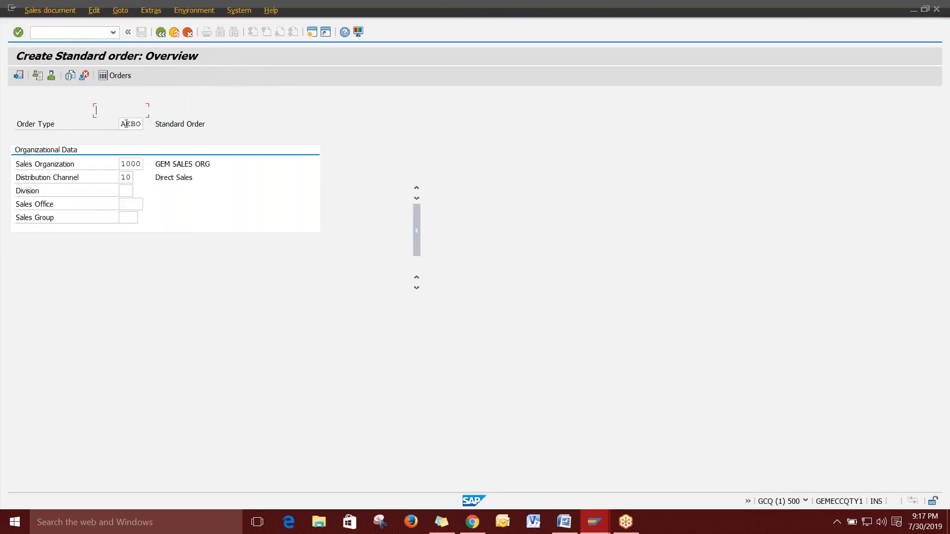
Try to assign the customer as sold-to party with sales area 1000 / 10 / 10, and exit the order.
left_click(119, 124)
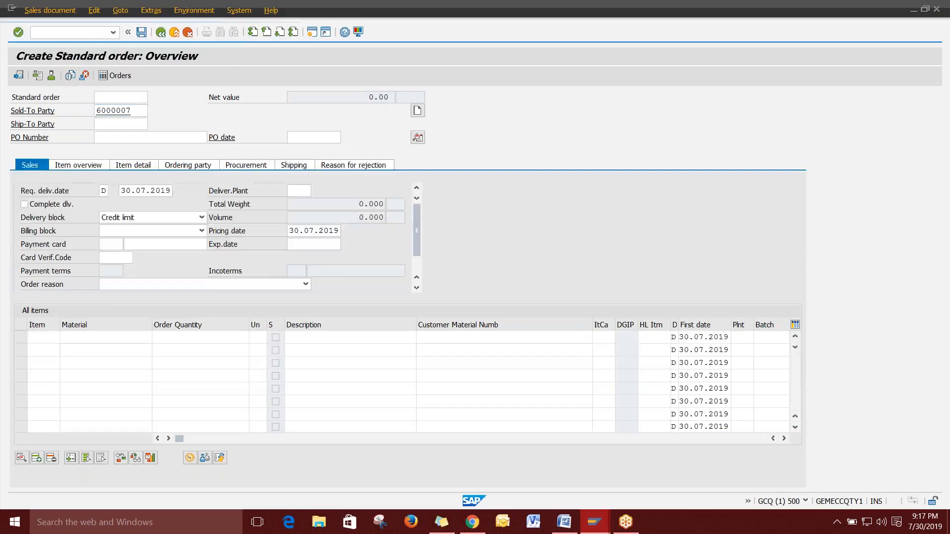
key("Return")
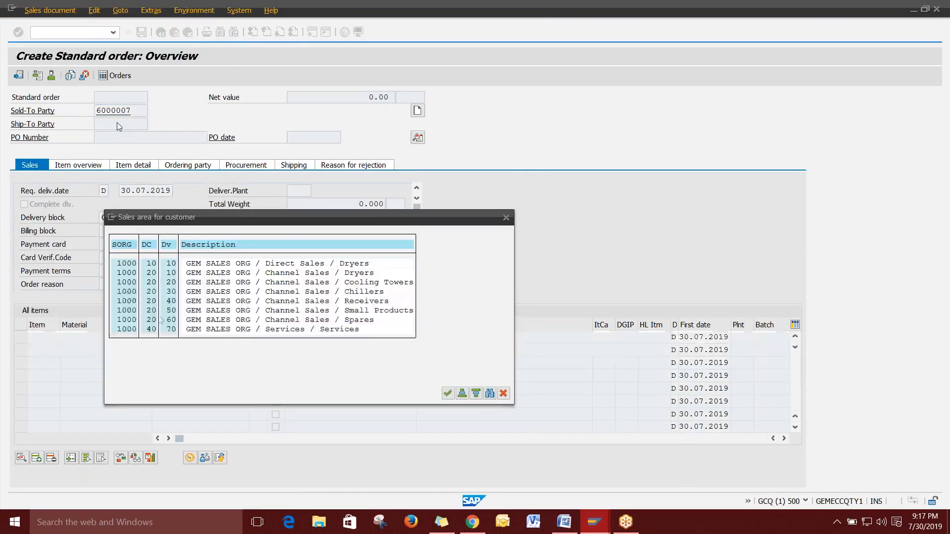
double_click(206, 267)
key("Return")
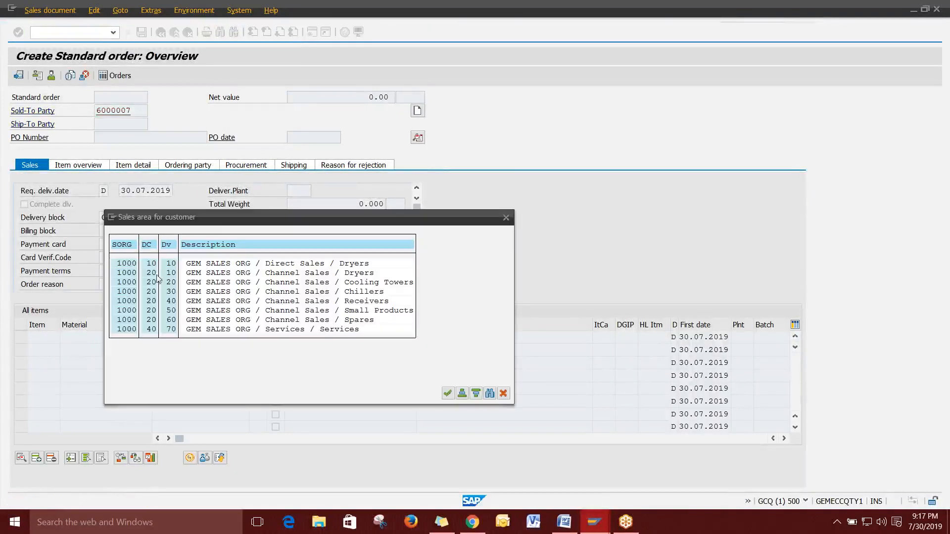
left_click(505, 219)
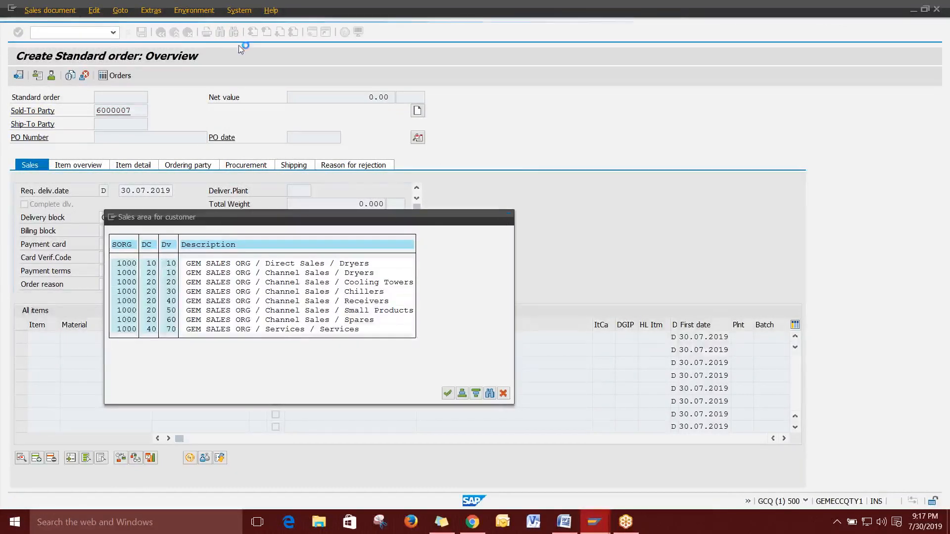
left_click(174, 34)
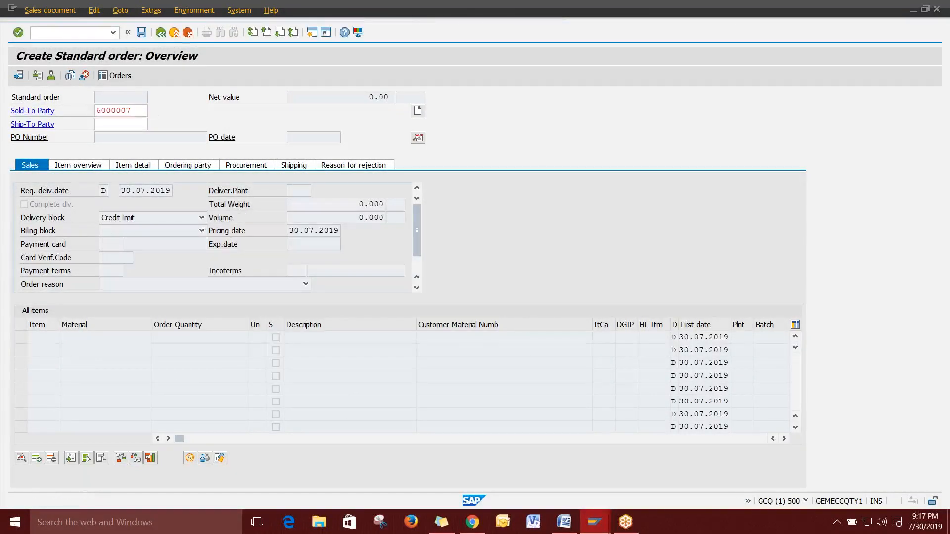
left_click(248, 222)
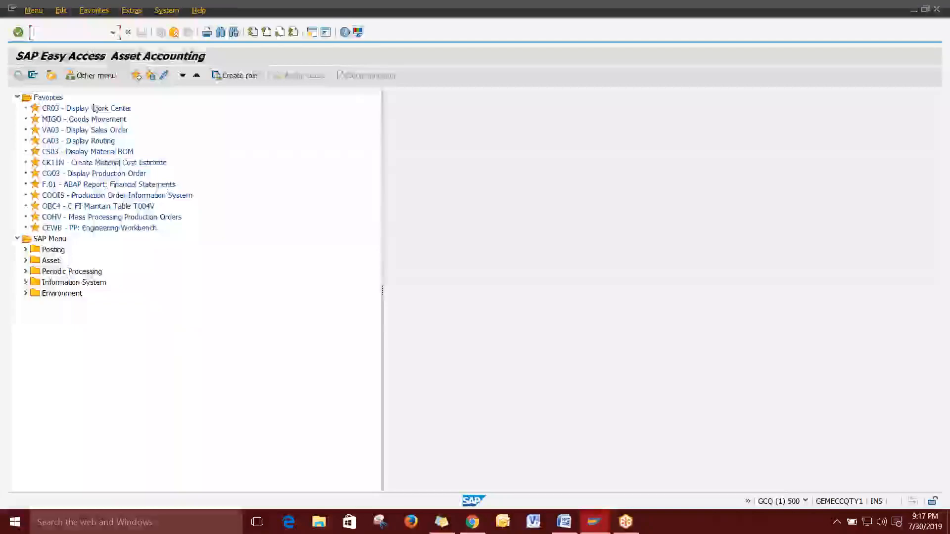
Start a sales order with transaction VA01 using order type ZDOM and continue to the order overview.
type("va")
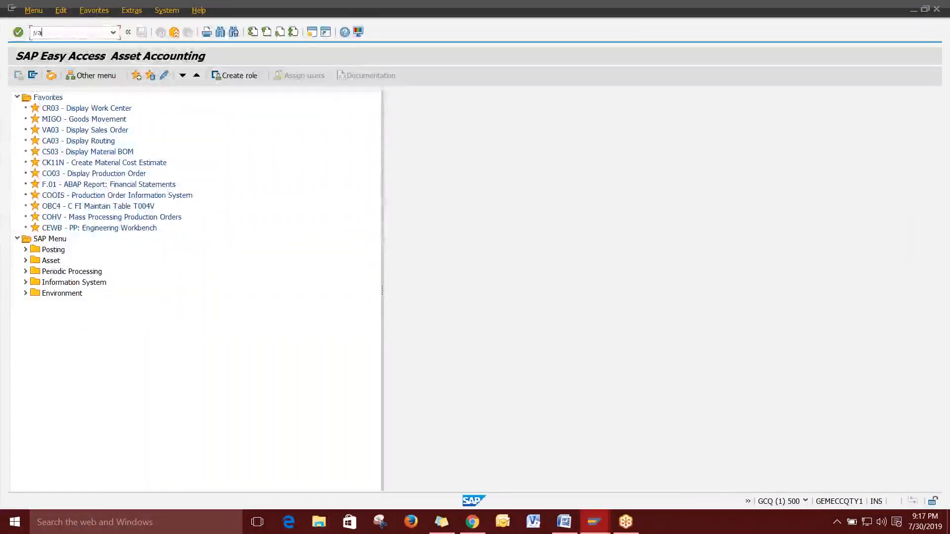
type("01")
key("Return")
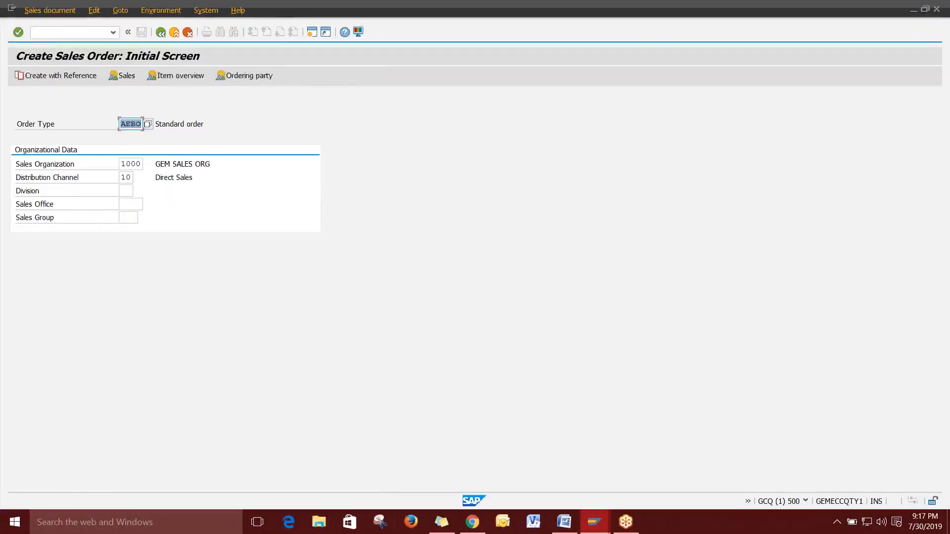
type("zdom")
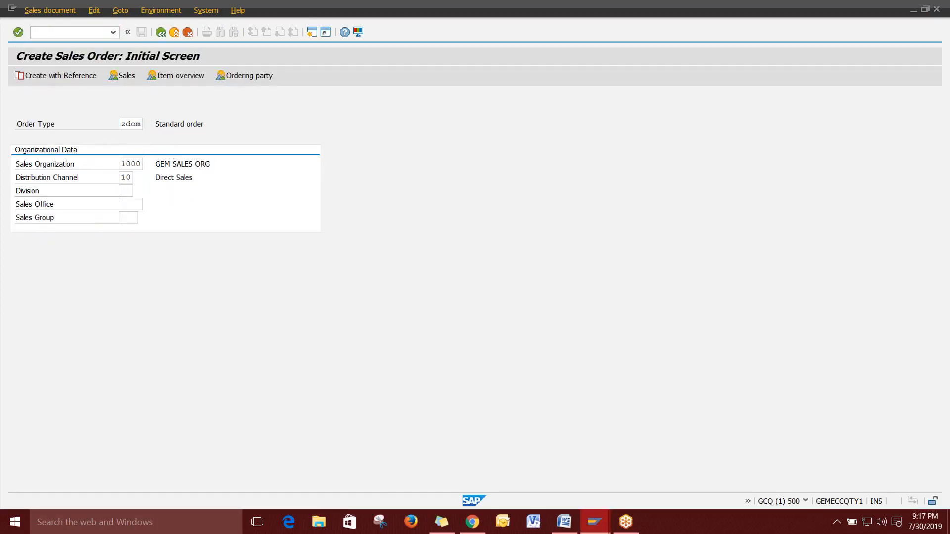
key("Return")
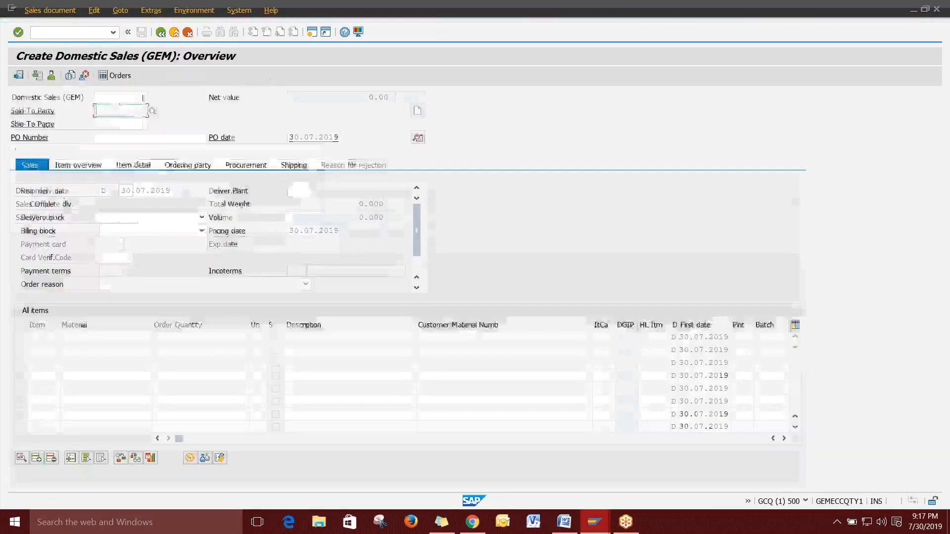
Enter the customer number as sold-to party and select sales area 1000 / 10 / 10 for Direct Sales / Dryers.
type("6000007")
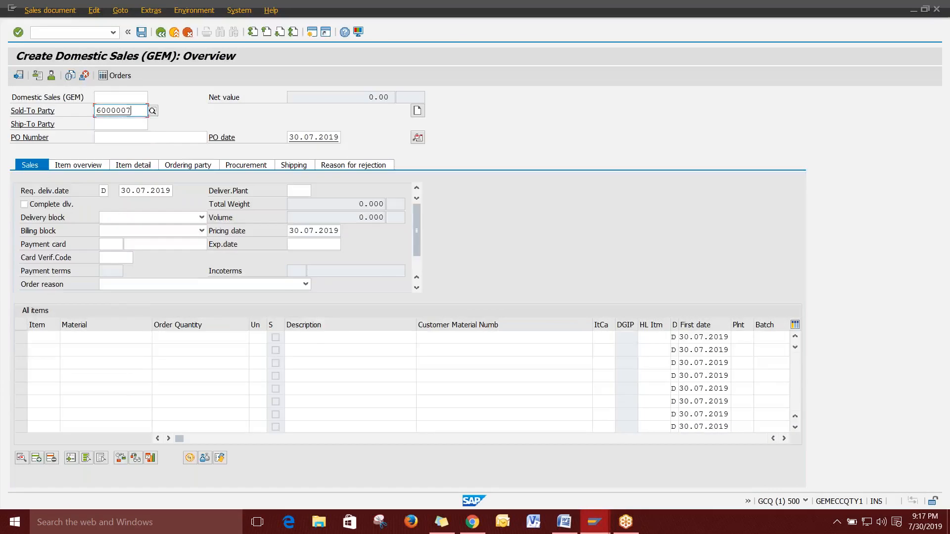
key("Return")
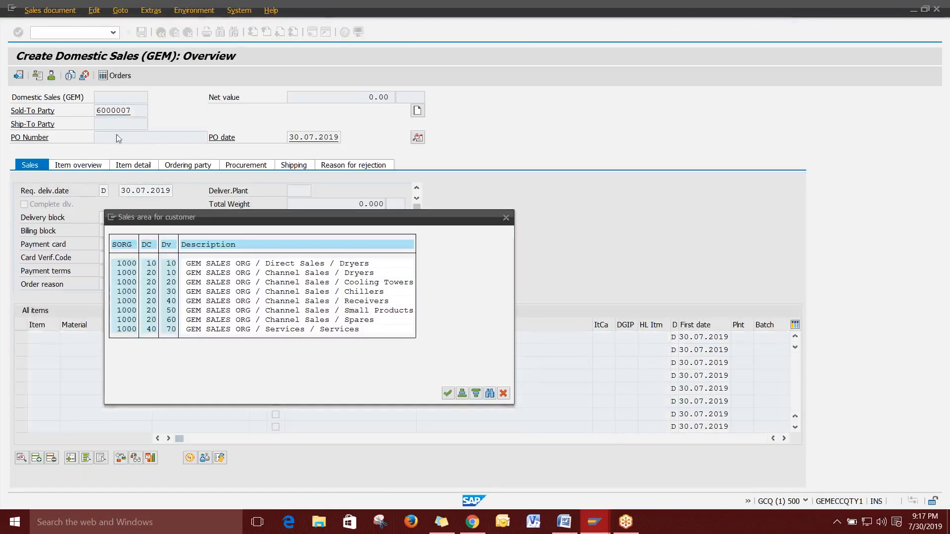
double_click(229, 263)
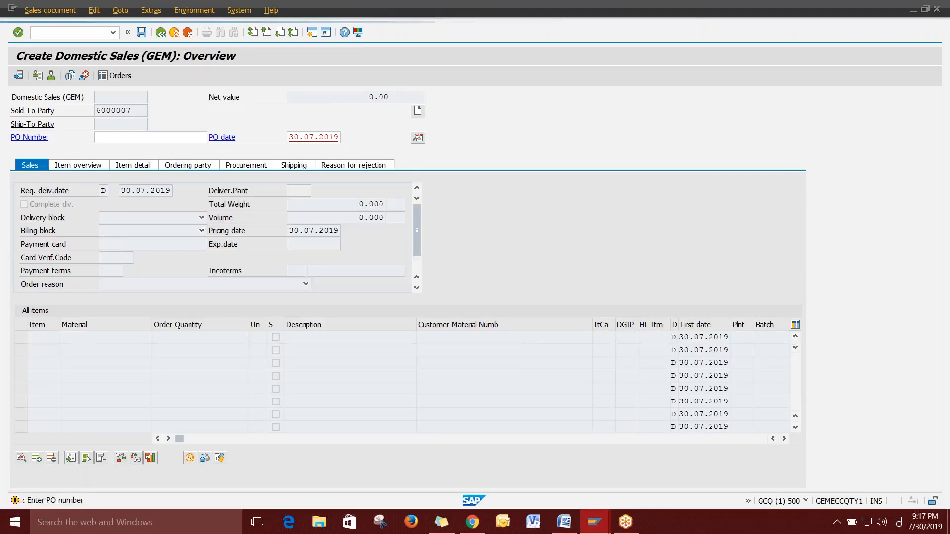
Add an order item with material 300018 and quantity 1, and continue past the availability control.
left_click(112, 336)
left_click(108, 350)
key("Tab")
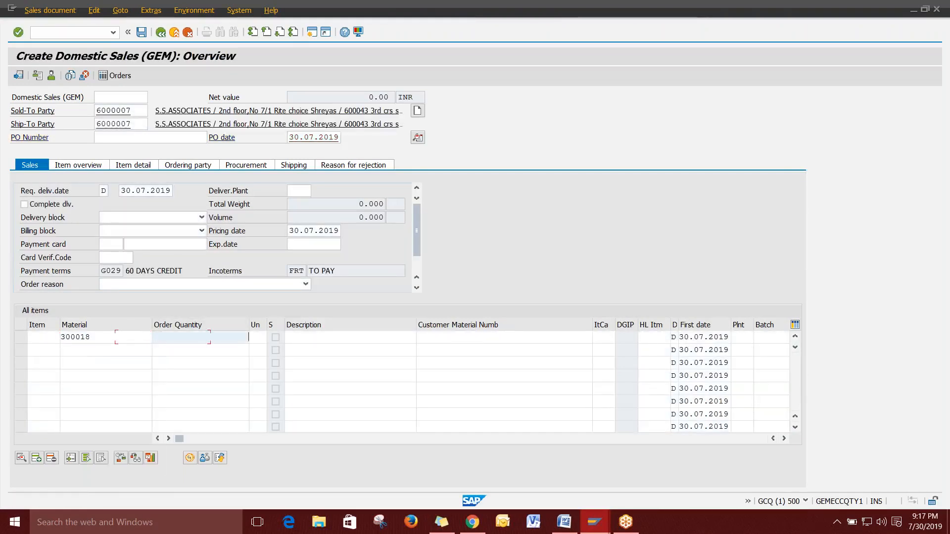
type("1")
key("Return")
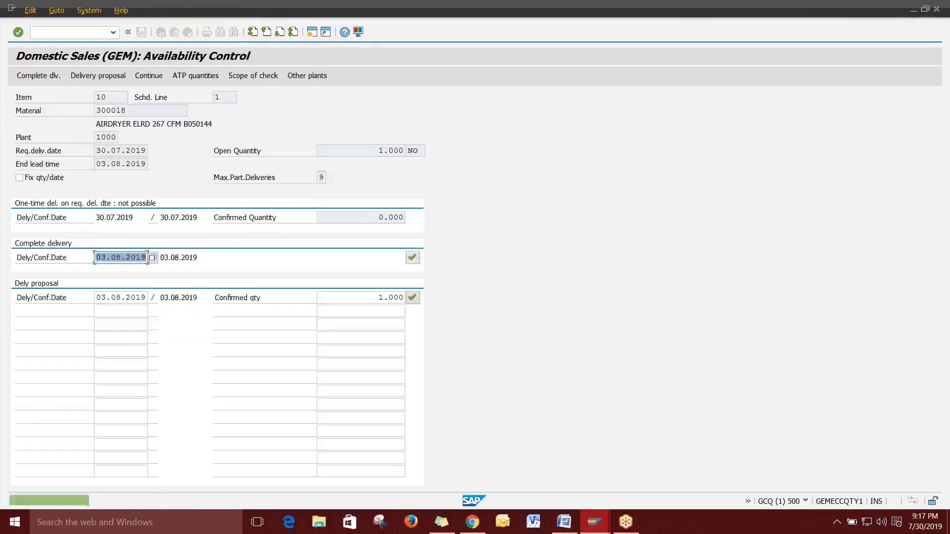
left_click(147, 78)
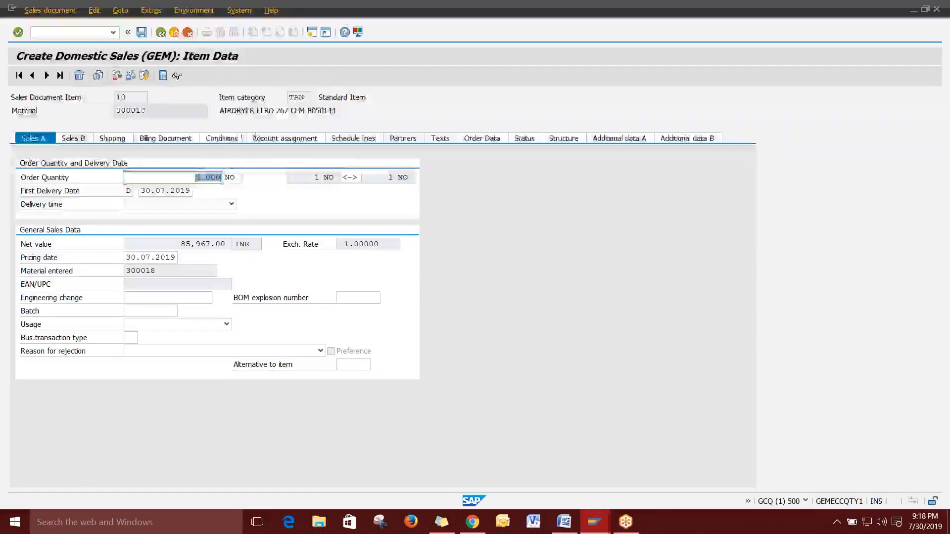
Examine the pricing conditions of the item, and exit the order without saving.
left_click(236, 138)
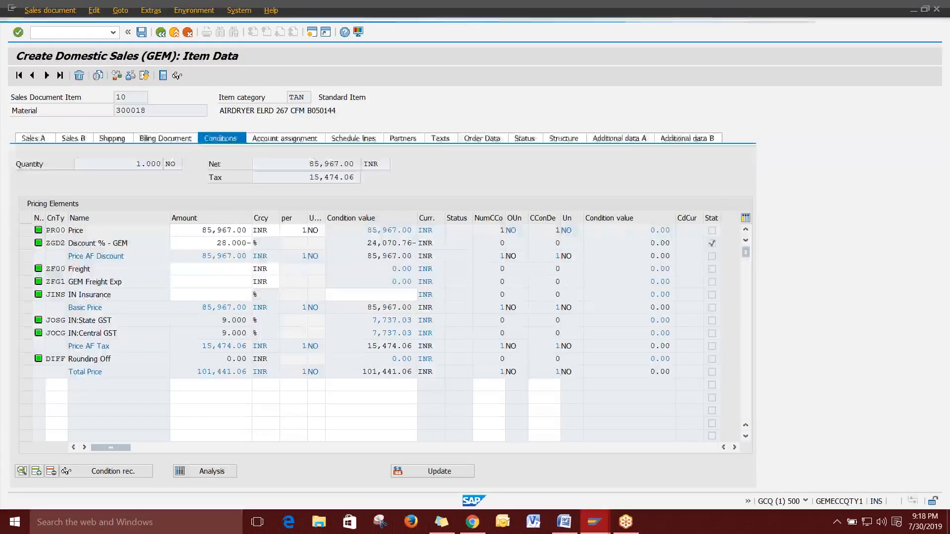
scroll(381, 326, "down", 1)
scroll(381, 326, "up", 1)
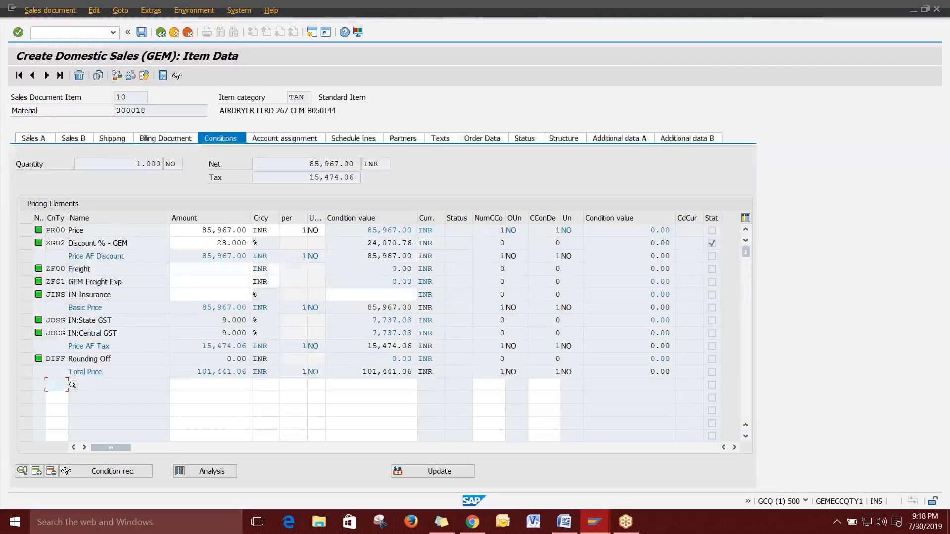
left_click(174, 33)
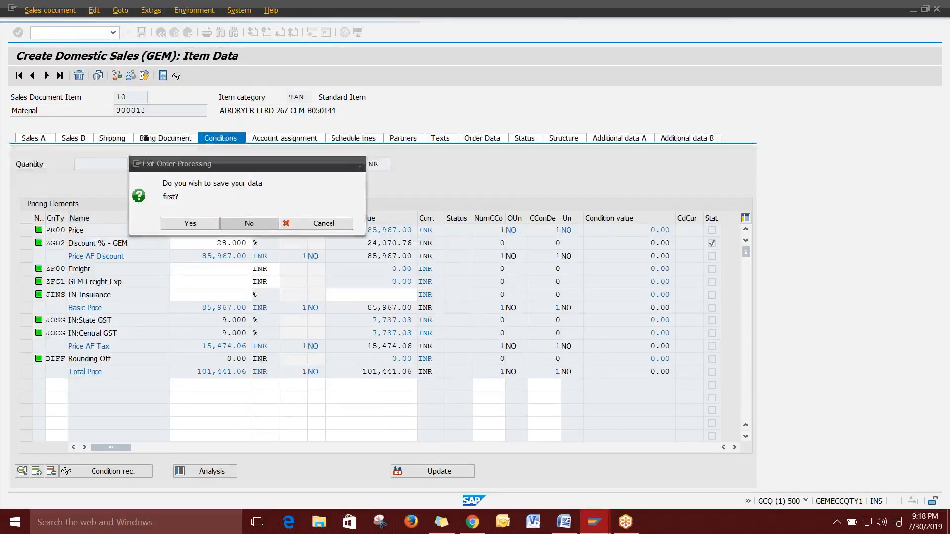
left_click(246, 224)
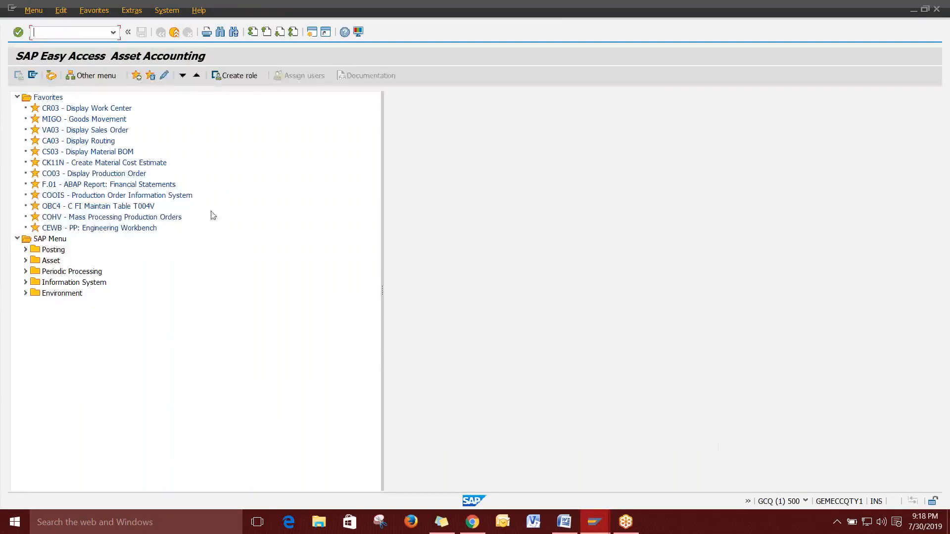
Switch to the Word document and review the condition record transaction VK11 in the pricing procedure list.
left_click(564, 522)
left_click(494, 286)
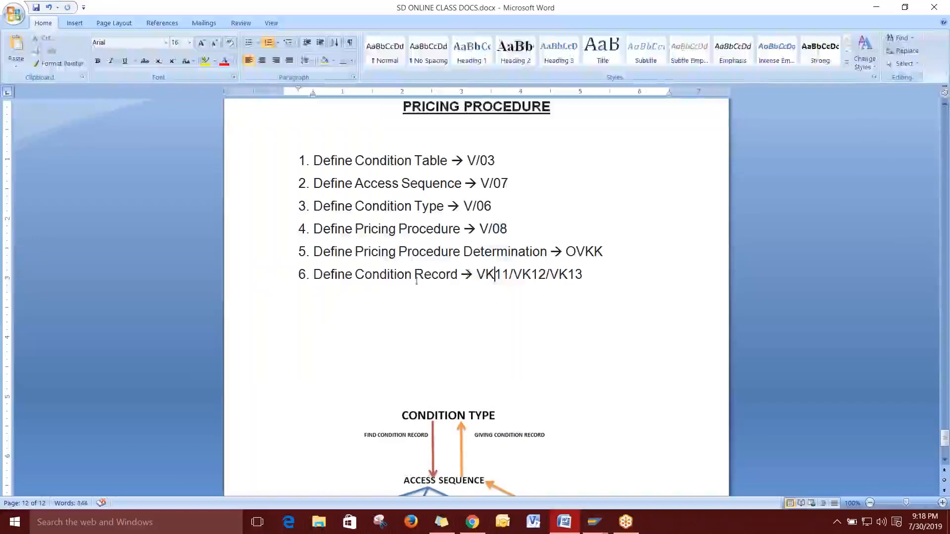
left_click_drag(478, 274, 512, 275)
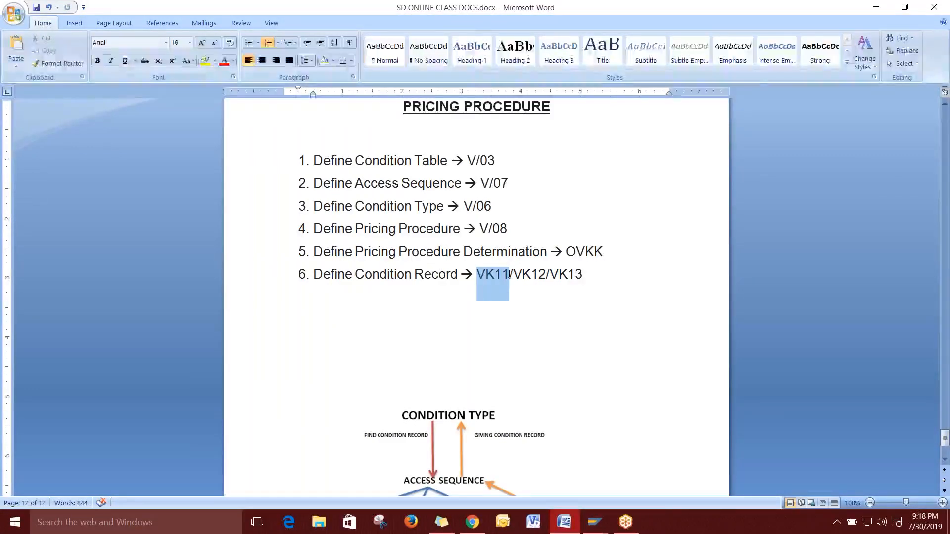
left_click(507, 313)
left_click_drag(477, 269, 510, 272)
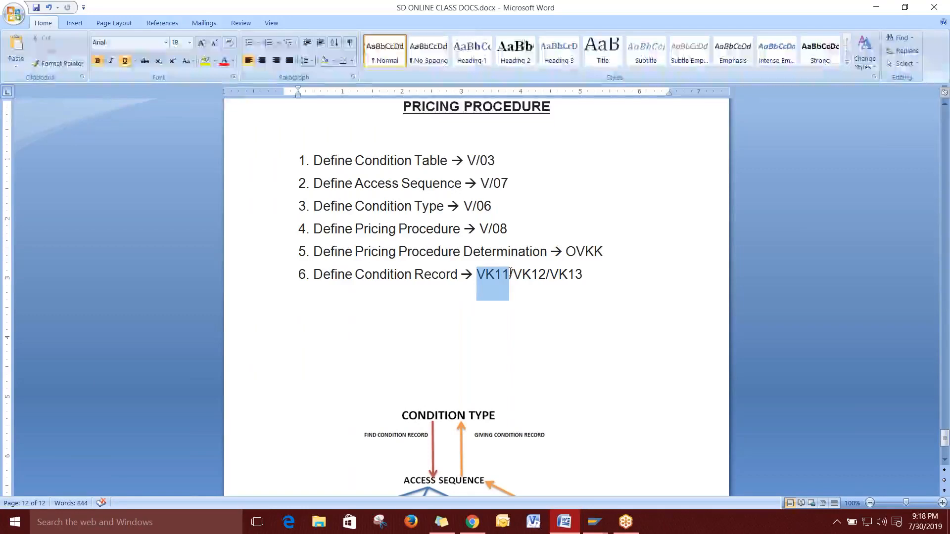
key("ctrl+c")
left_click(564, 313)
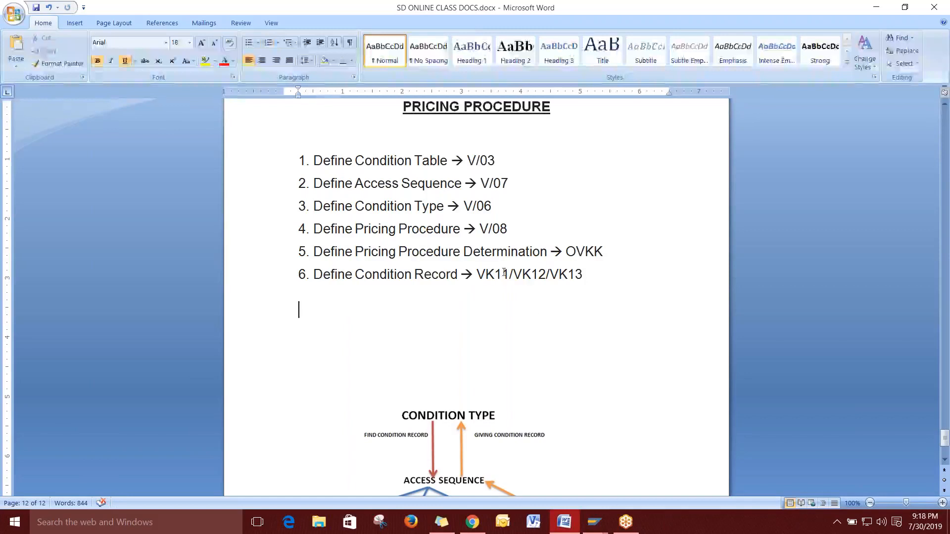
left_click_drag(477, 274, 501, 275)
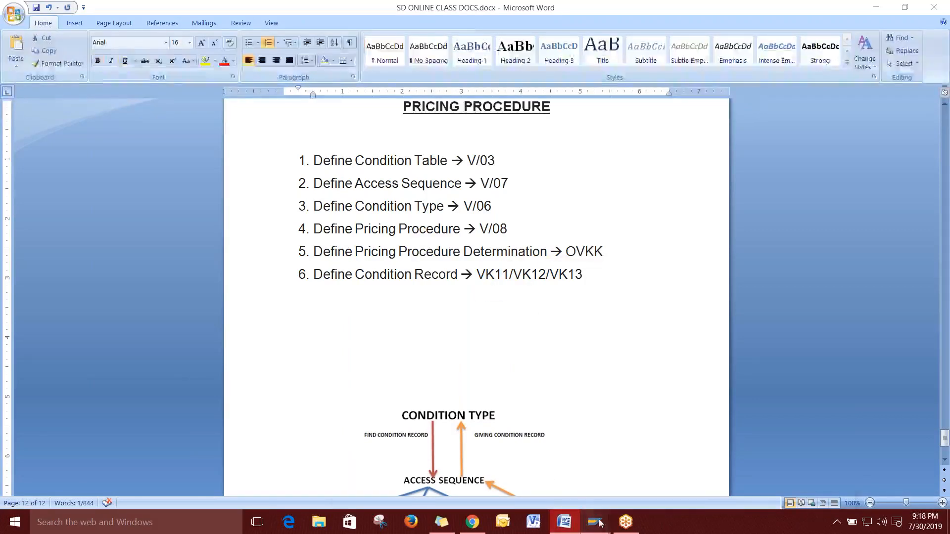
Switch back to SAP and open transaction VK11 for creating condition records.
mouse_move(602, 528)
left_click(519, 475)
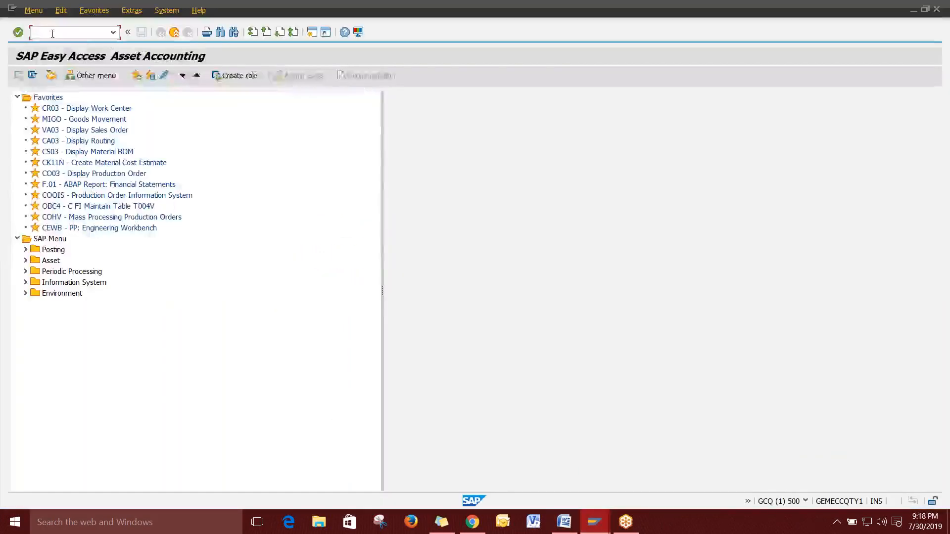
type("vk11")
key("Return")
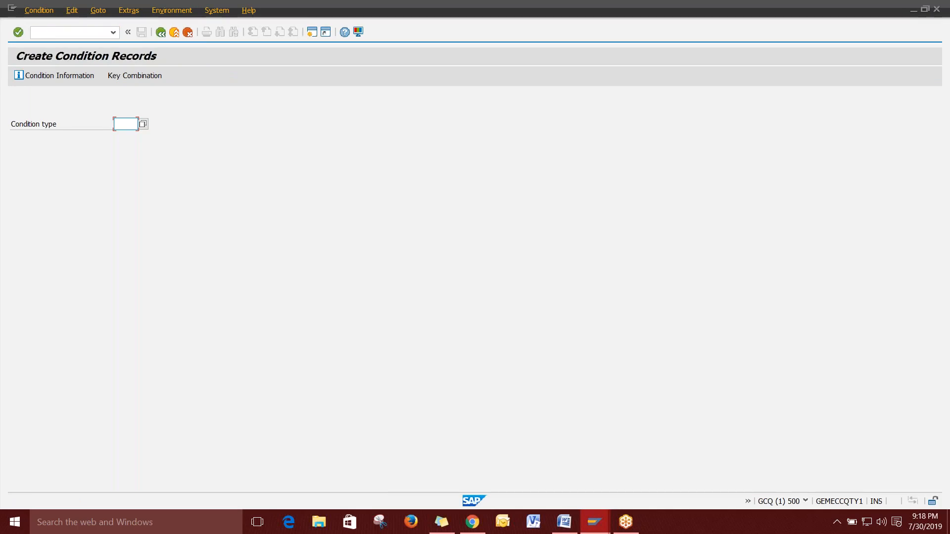
Start condition records for condition type PR03 with the key combination Sales org./Distr. Chl.
type("pr03")
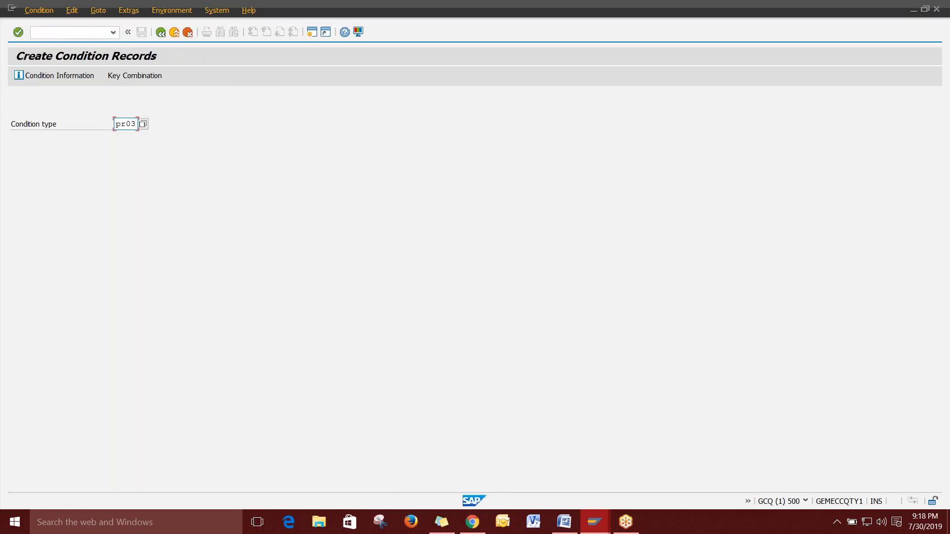
left_click(142, 77)
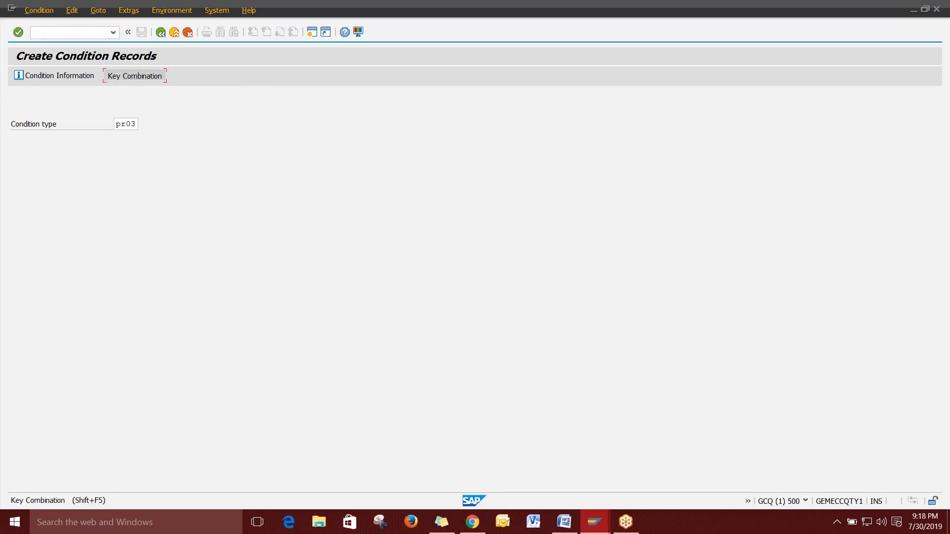
left_click_drag(187, 179, 292, 105)
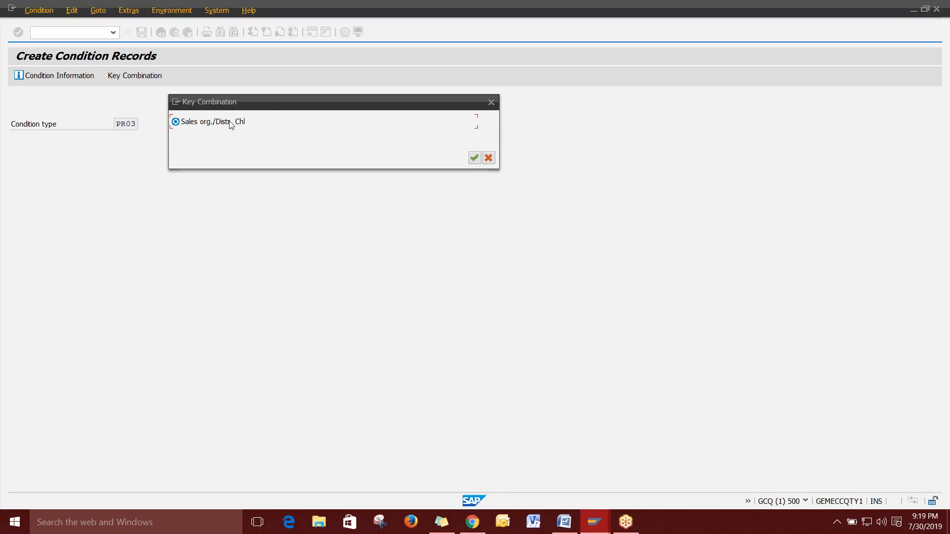
left_click_drag(272, 105, 315, 102)
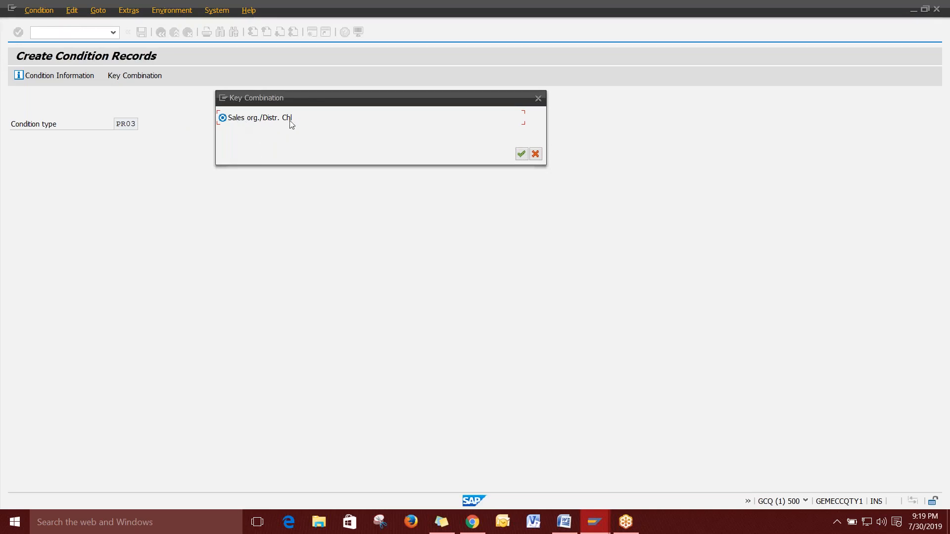
left_click(523, 154)
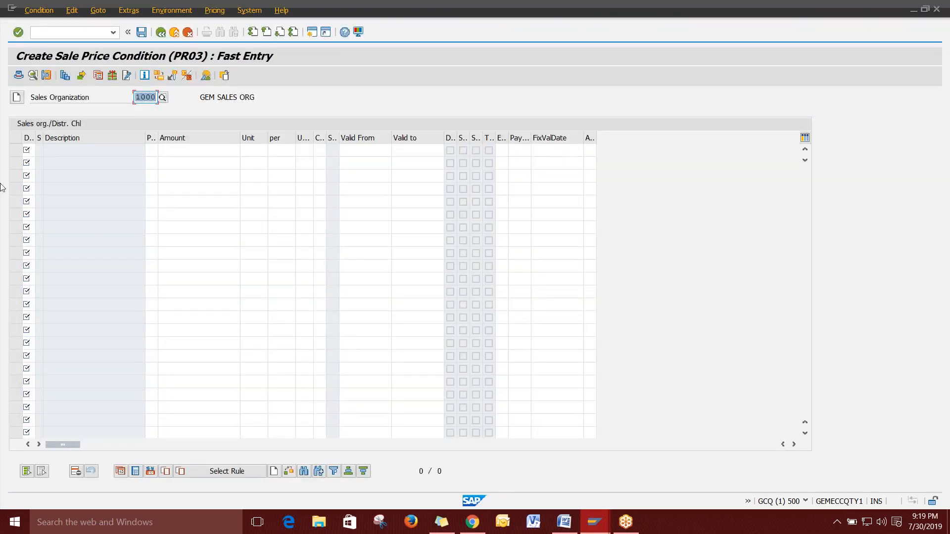
Enter a PR03 record for distribution channel 10 (Direct Sales) with an amount of 1000.
left_click(29, 150)
left_click(39, 150)
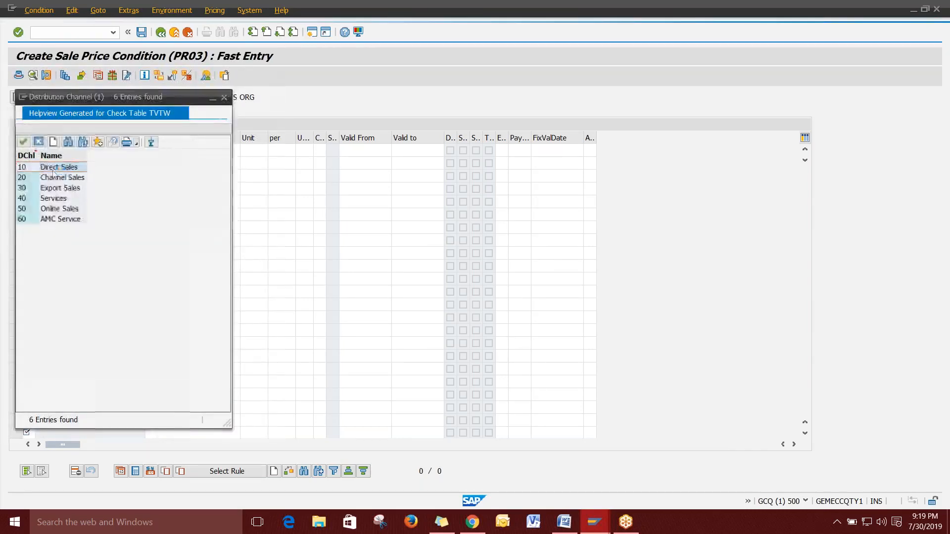
left_click(61, 171)
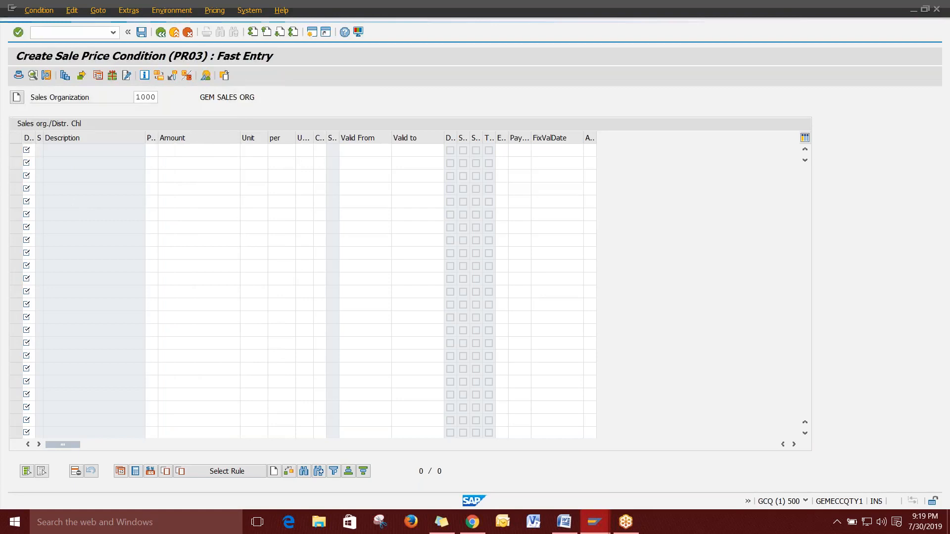
left_click(185, 150)
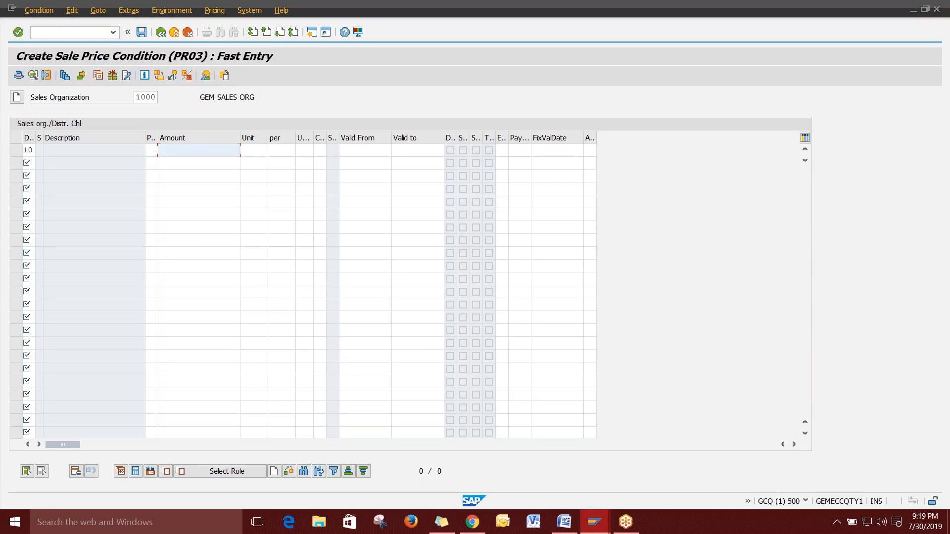
type("1000")
key("Tab")
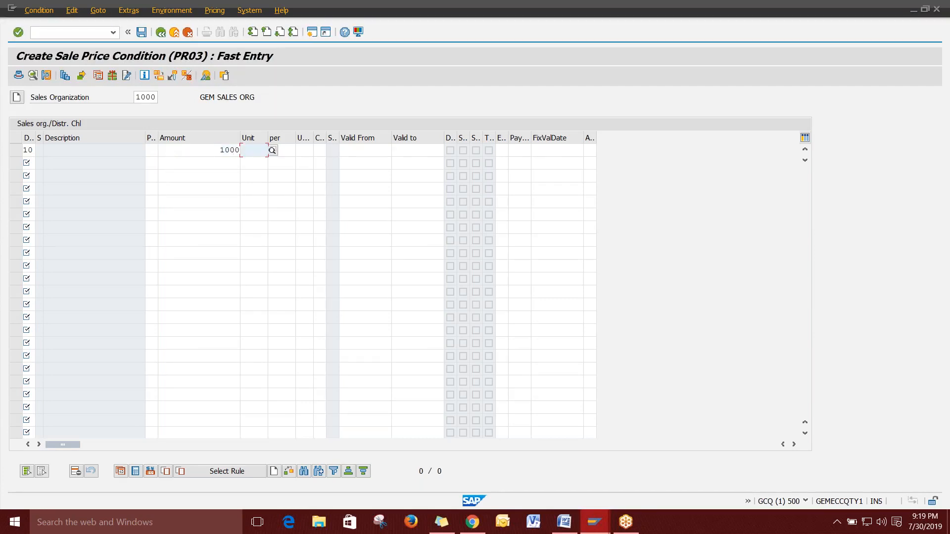
key("Return")
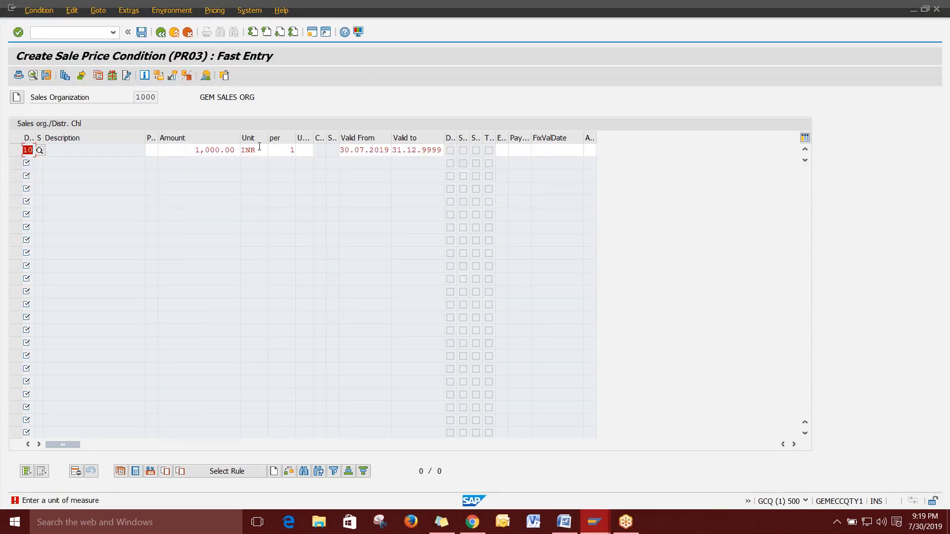
Set the unit of measure of the PR03 record to NO and save the condition record.
left_click(304, 150)
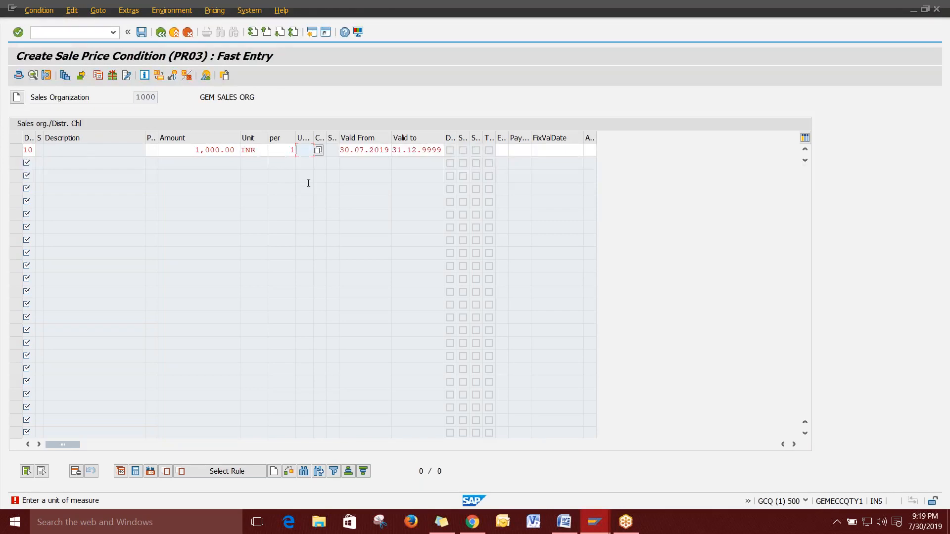
type("no")
key("Return")
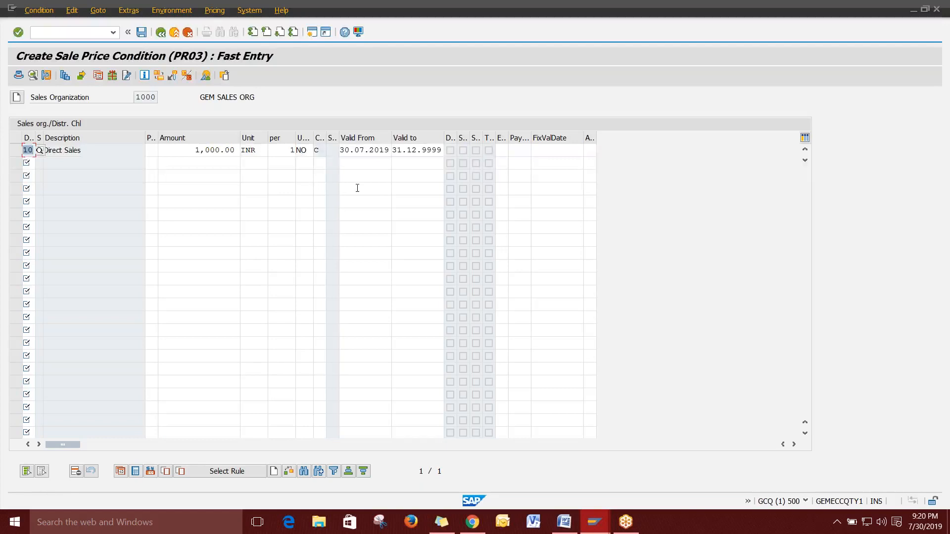
left_click(184, 160)
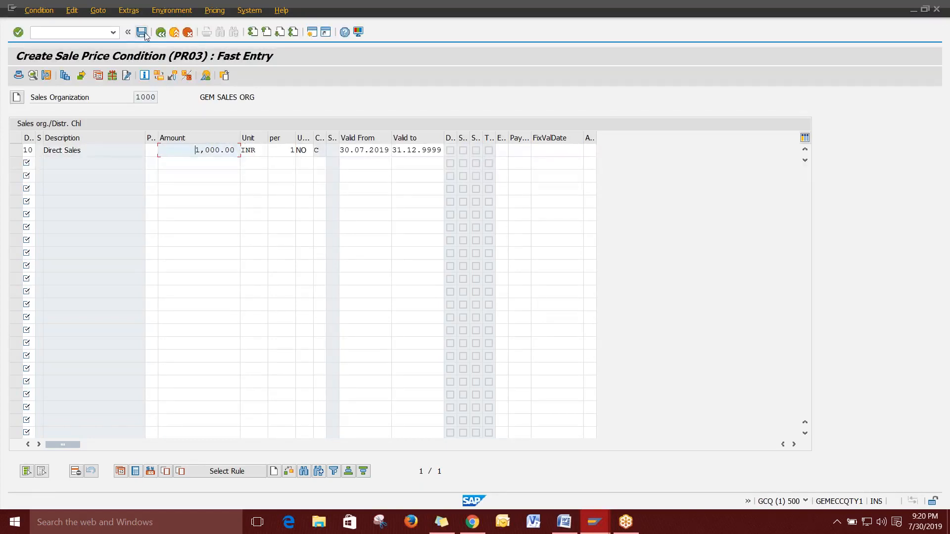
left_click(142, 33)
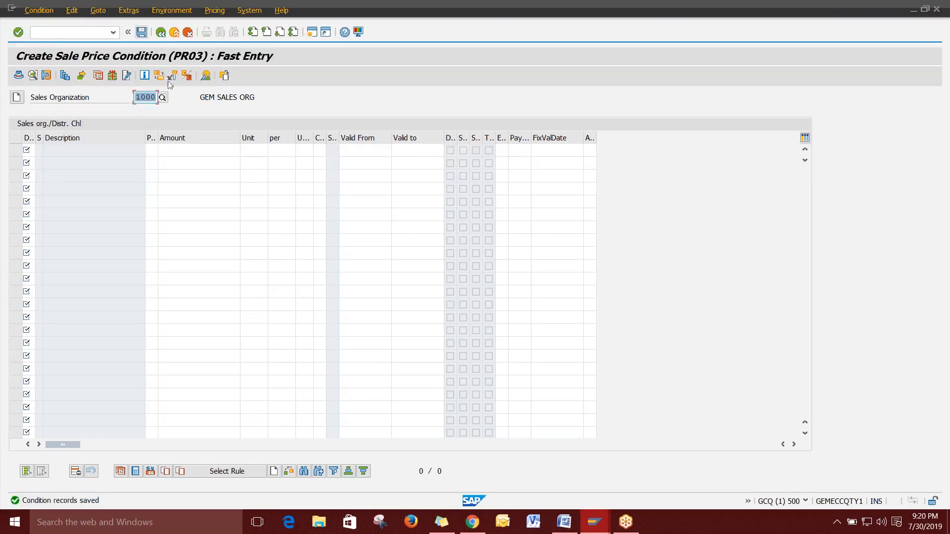
Return to the condition type selection and try to create condition records for discount type PR04.
left_click(160, 32)
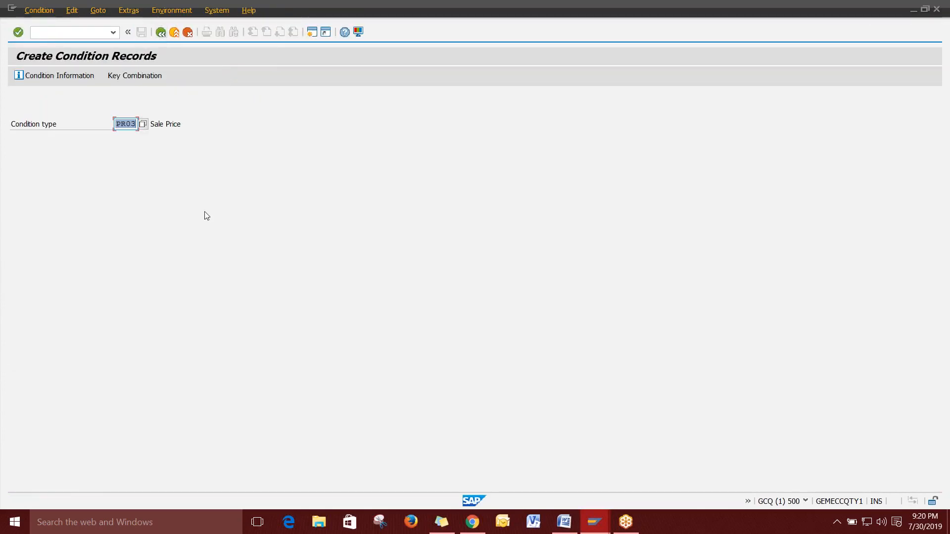
type("pr04")
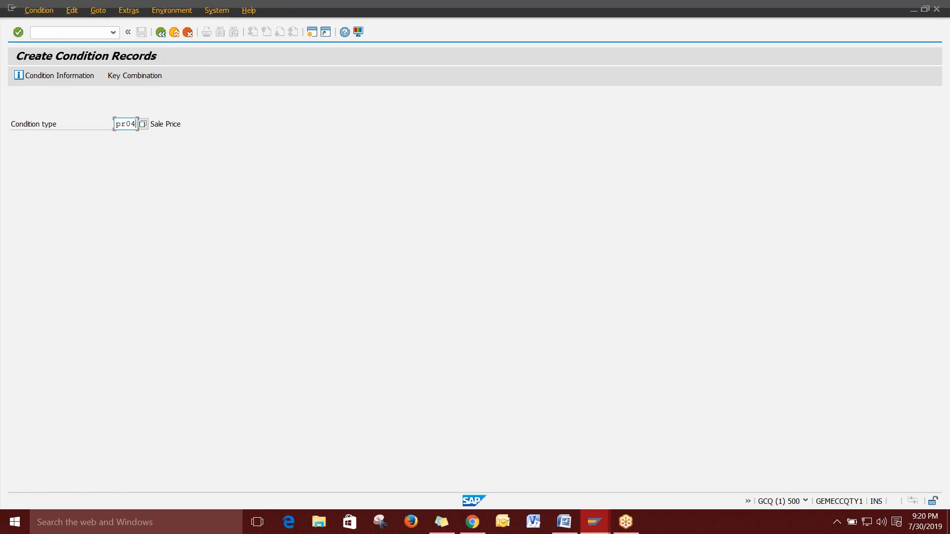
key("Return")
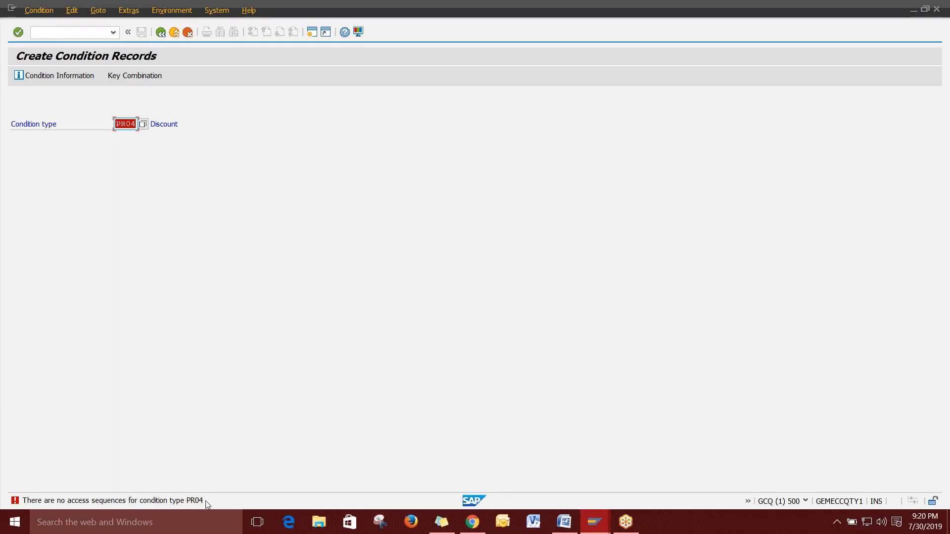
left_click(161, 32)
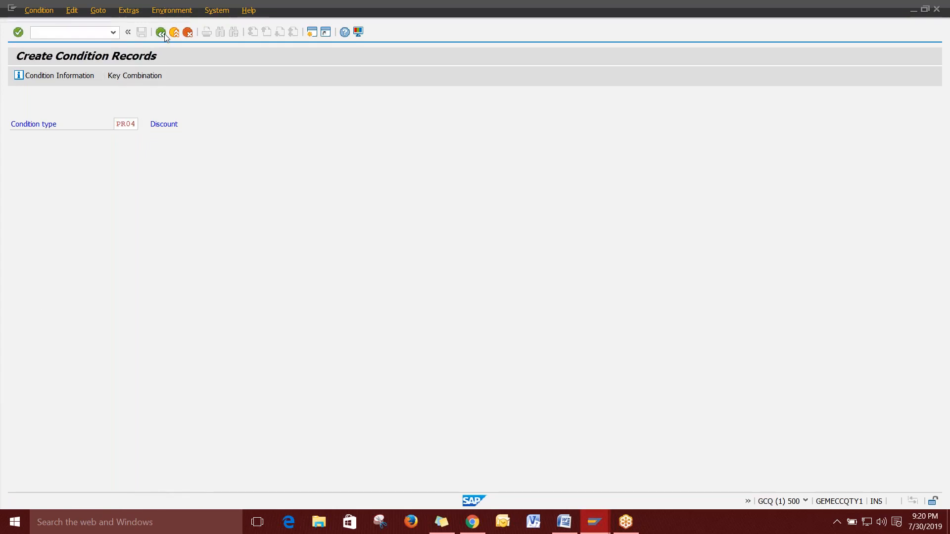
Open the pricing procedures overview with transaction V/08, and return to the SAP start screen.
left_click(117, 34)
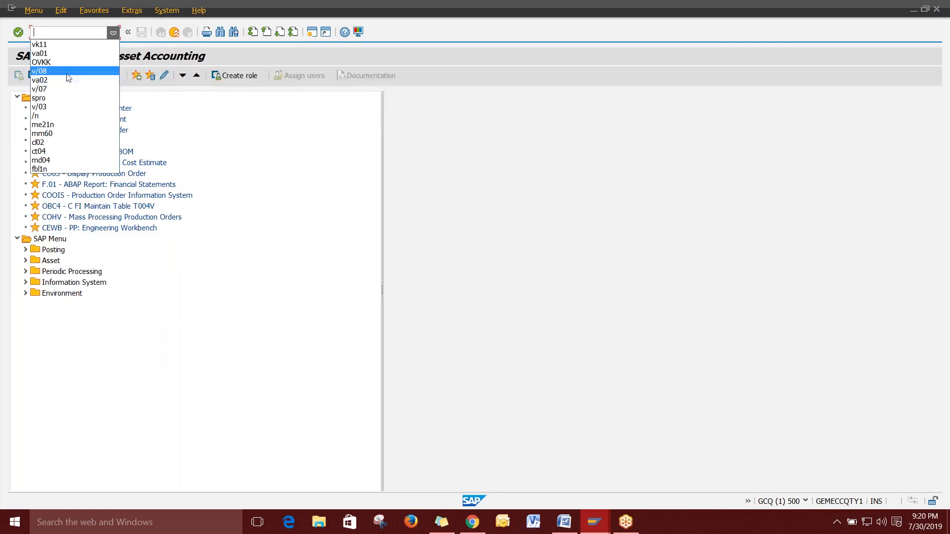
key("Return")
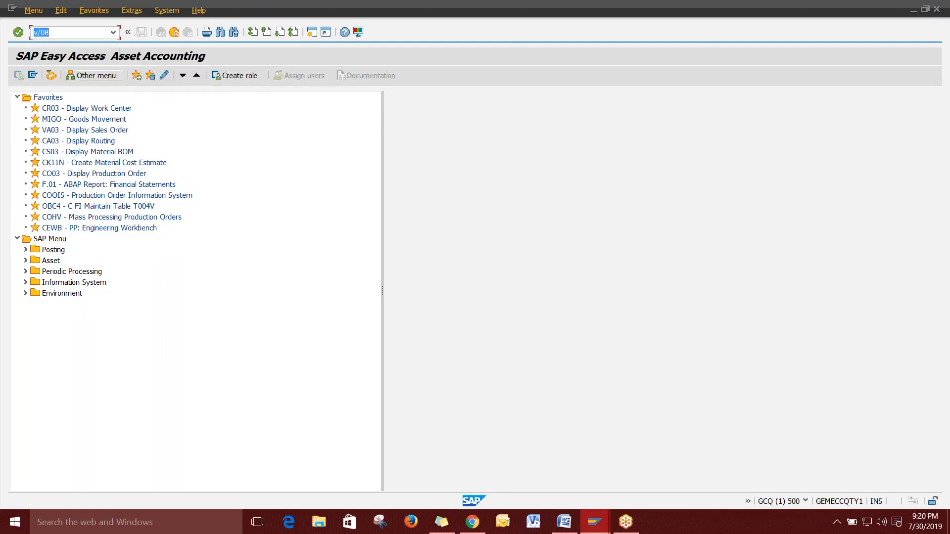
key("Return")
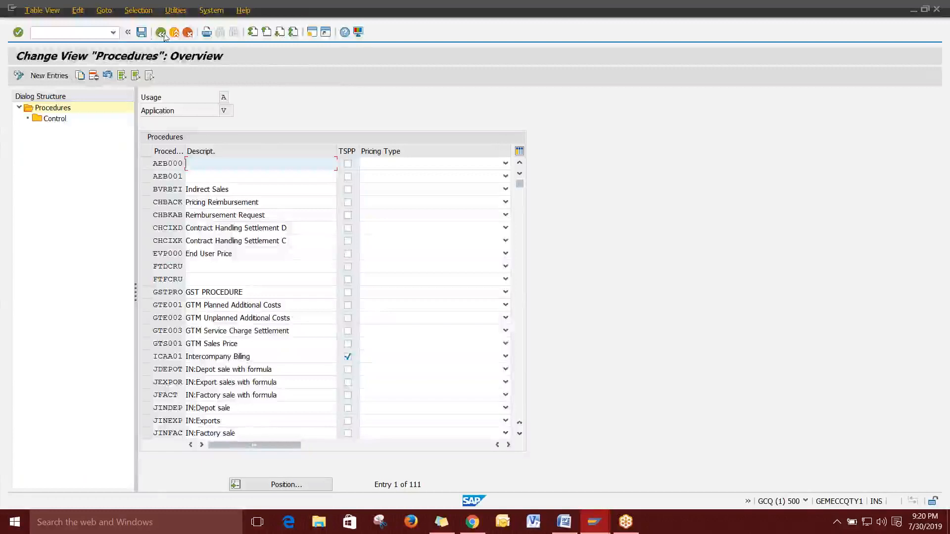
left_click(161, 33)
View the accesses of access sequence 551 (SD test access sequence) in transaction V/07, and return to the start screen.
left_click(112, 32)
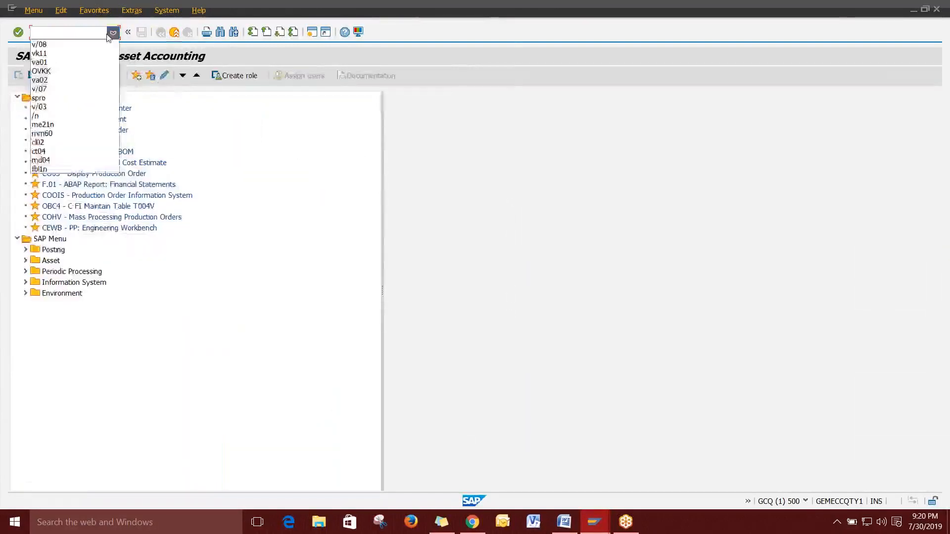
left_click(74, 91)
key("Return")
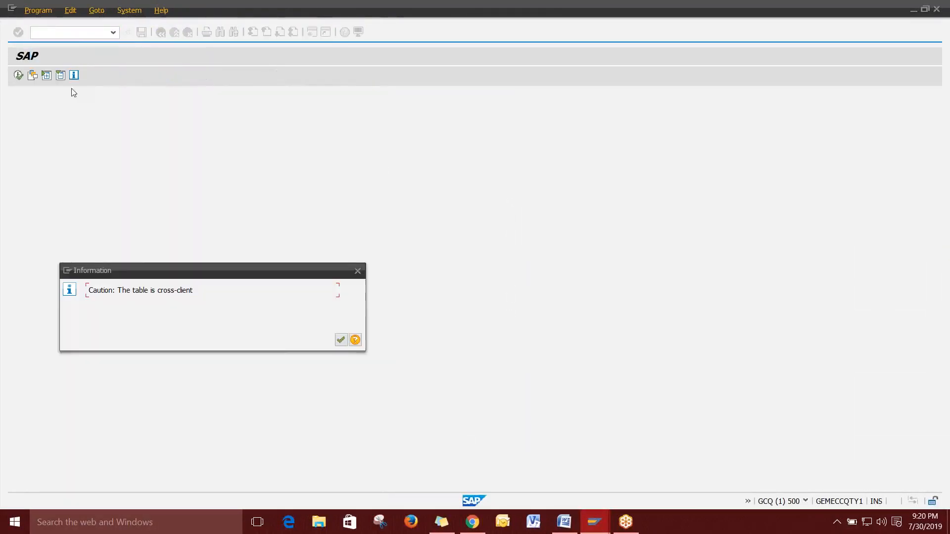
left_click(341, 340)
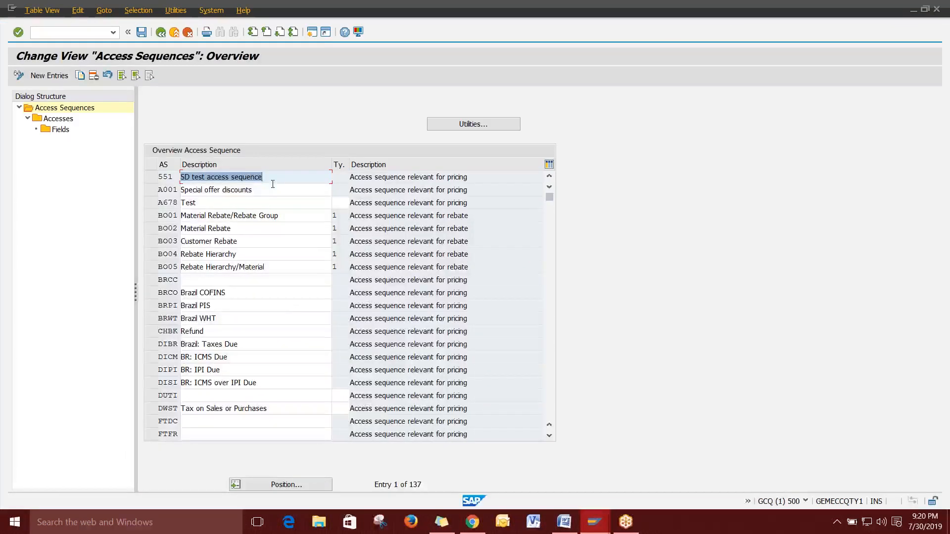
double_click(272, 180)
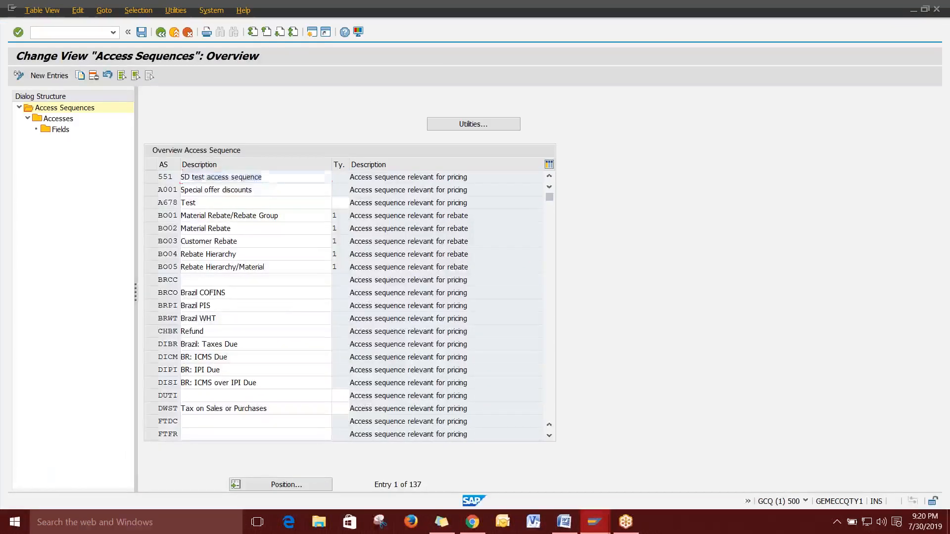
left_click(155, 181)
double_click(58, 119)
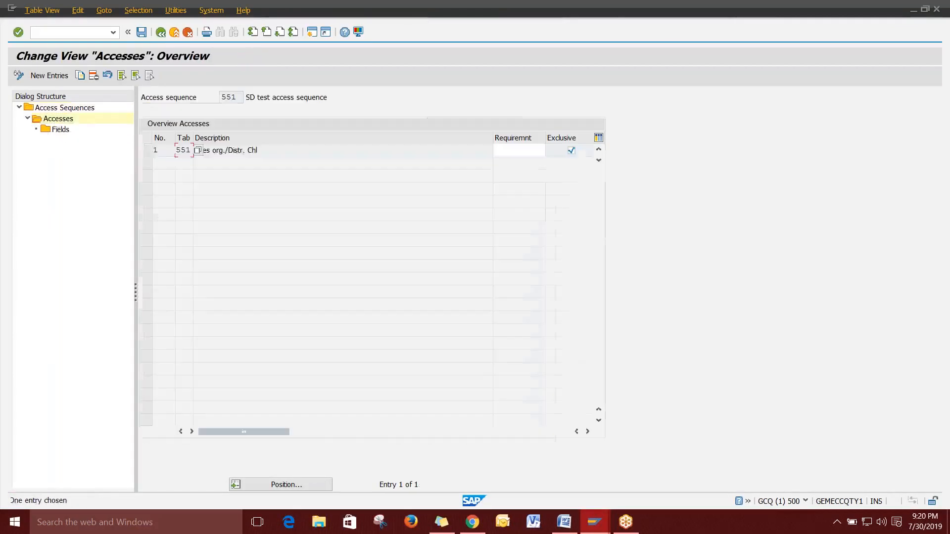
left_click(160, 32)
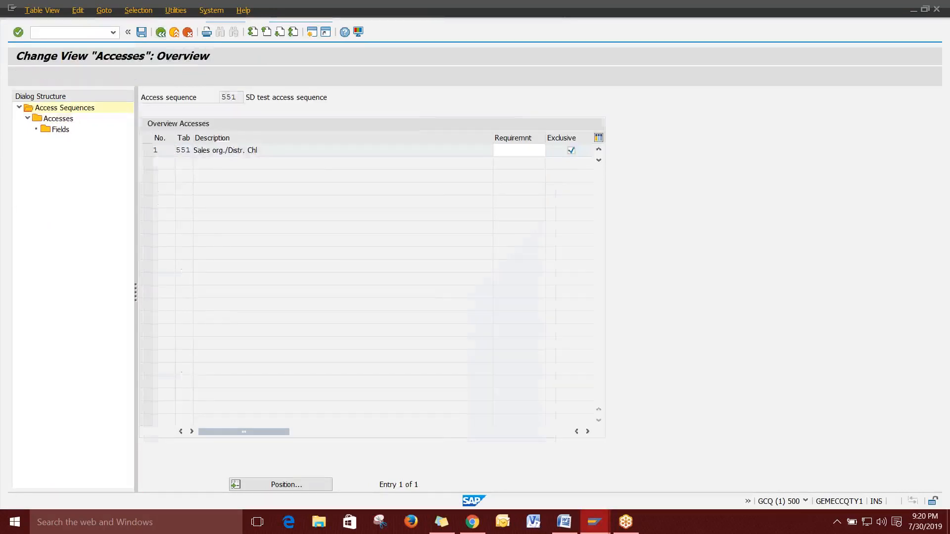
left_click(161, 32)
Open condition table creation with transaction V/03 and leave it without creating a table.
left_click(113, 33)
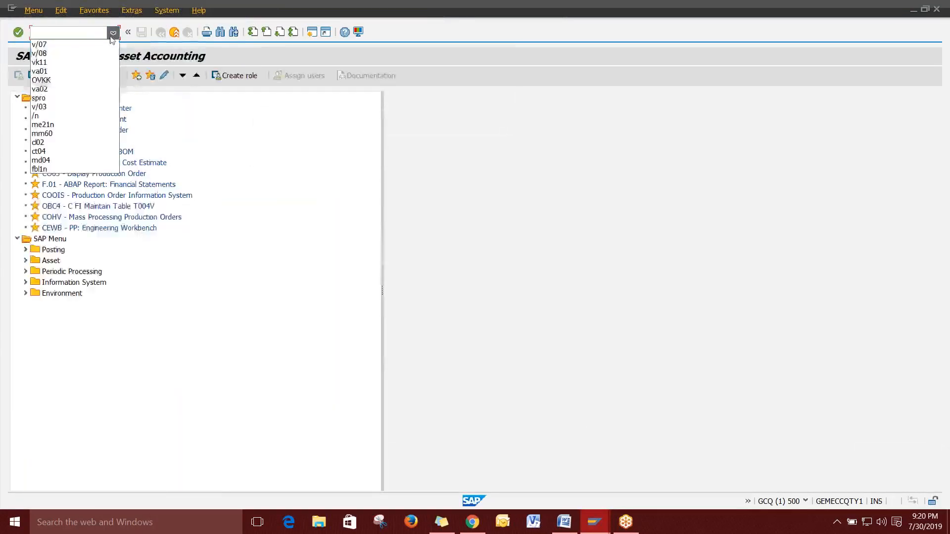
left_click(79, 107)
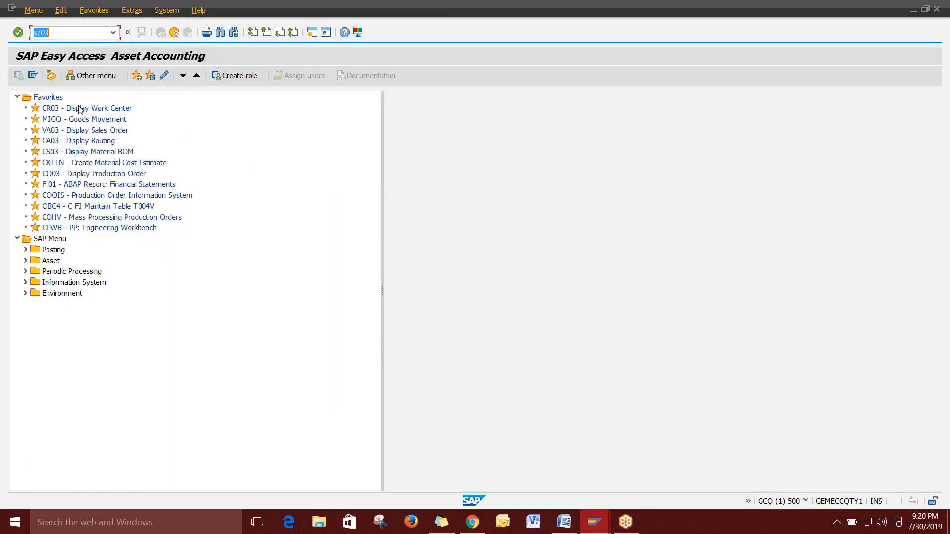
key("Return")
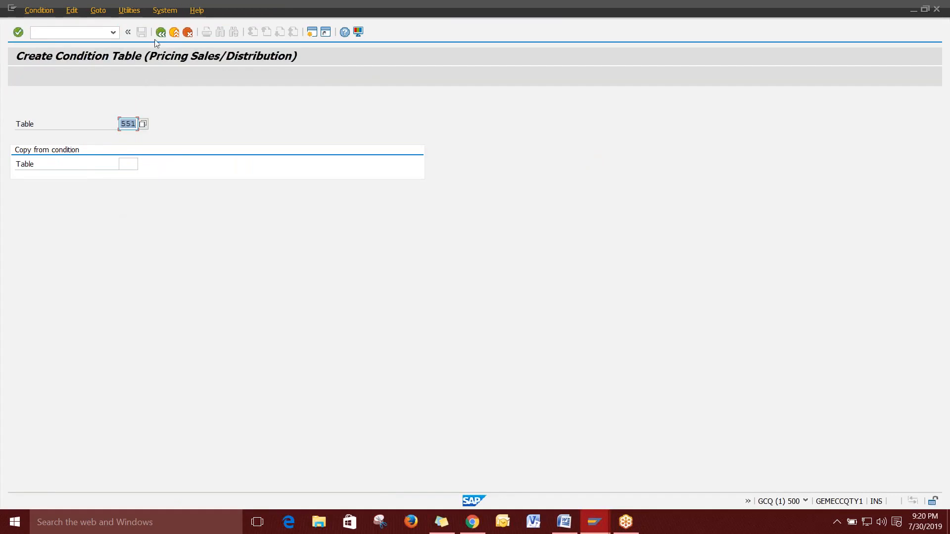
left_click(161, 32)
Switch to the Word document and check the transaction code for defining condition types in the PRICING PROCEDURE list.
left_click(564, 522)
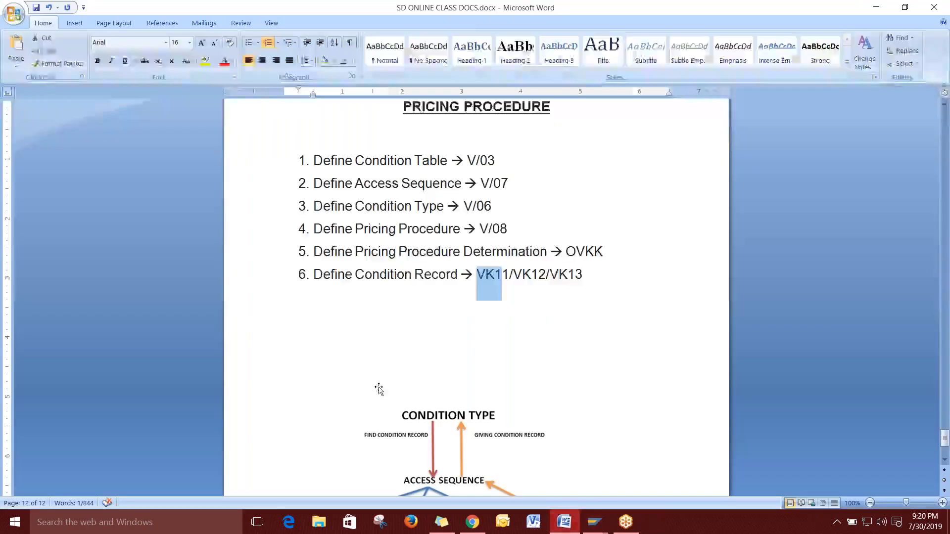
left_click(647, 252)
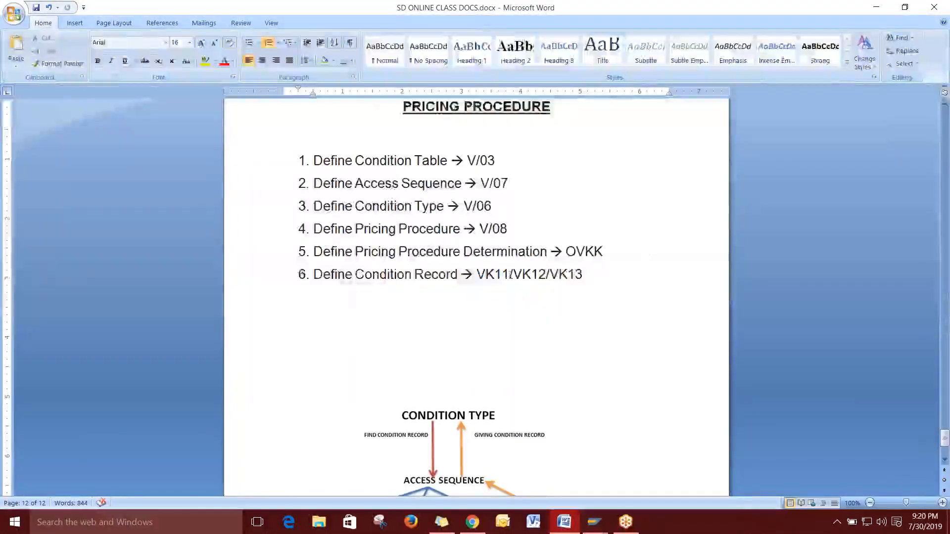
key("alt+Tab")
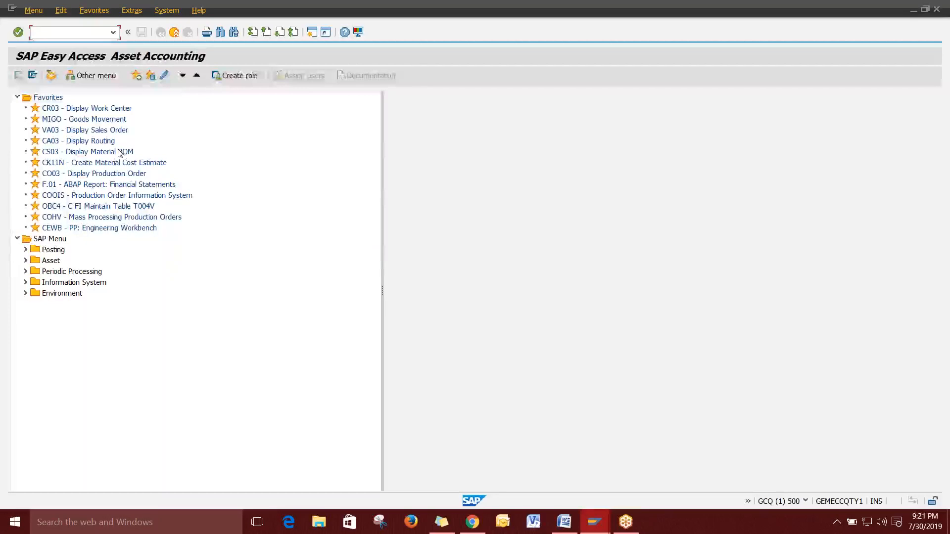
Switch to SAP and open the details of condition type PR04 (Discount) in transaction V/06.
type("v/06")
key("Return")
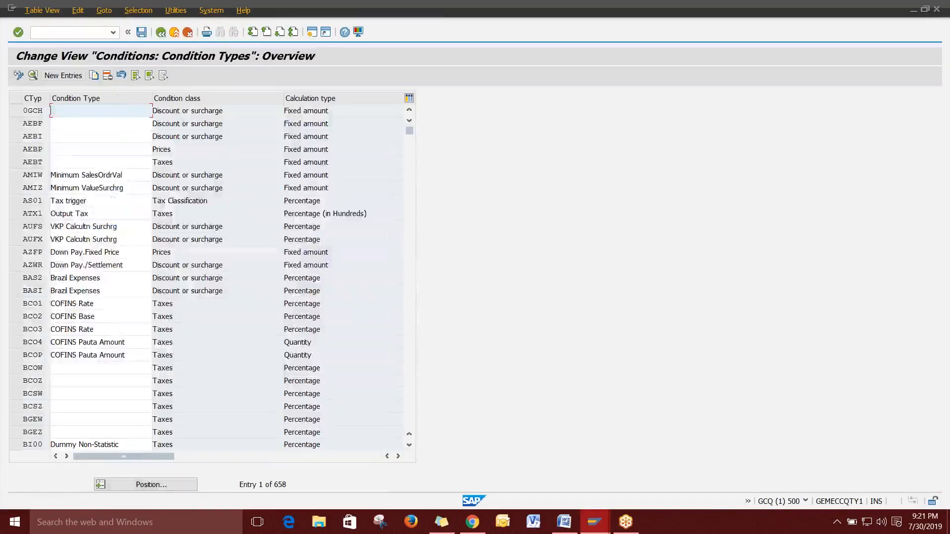
left_click(159, 486)
type("p")
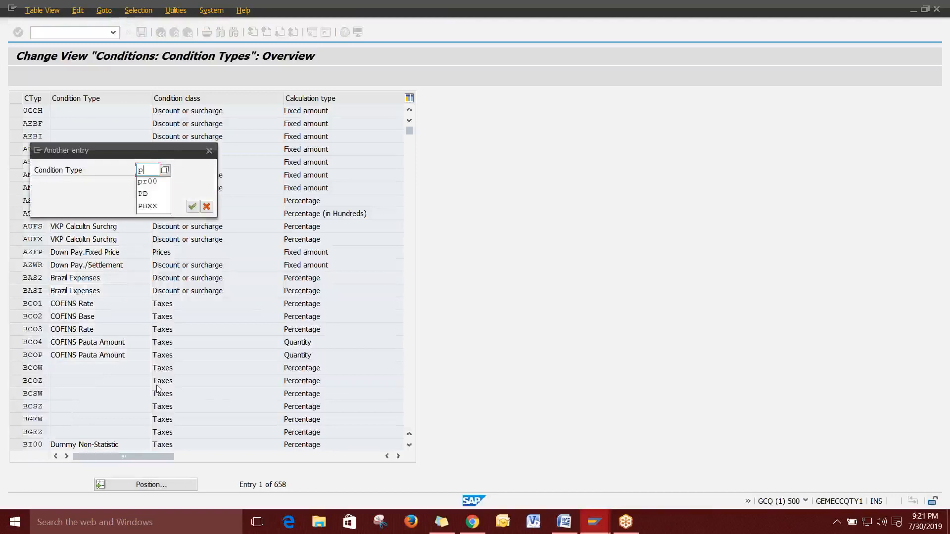
type("r00")
key("Return")
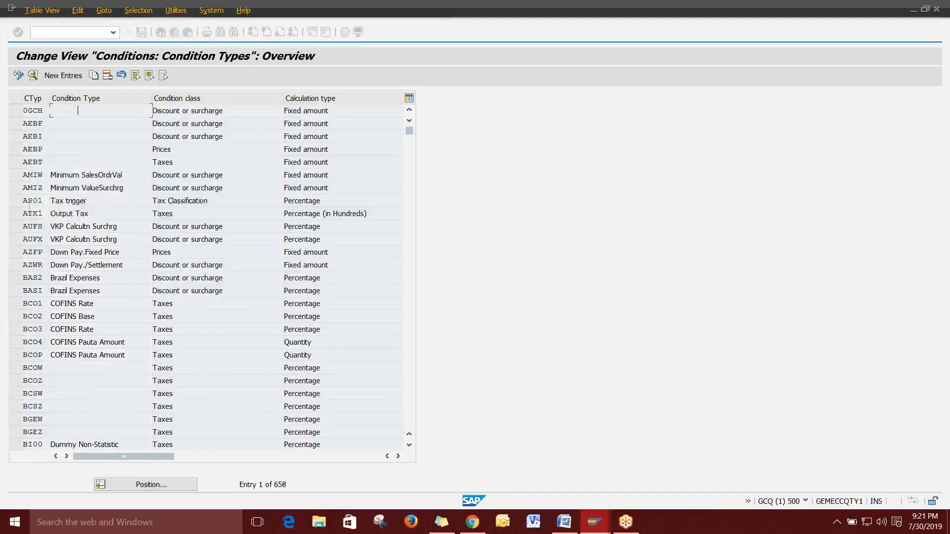
double_click(124, 110)
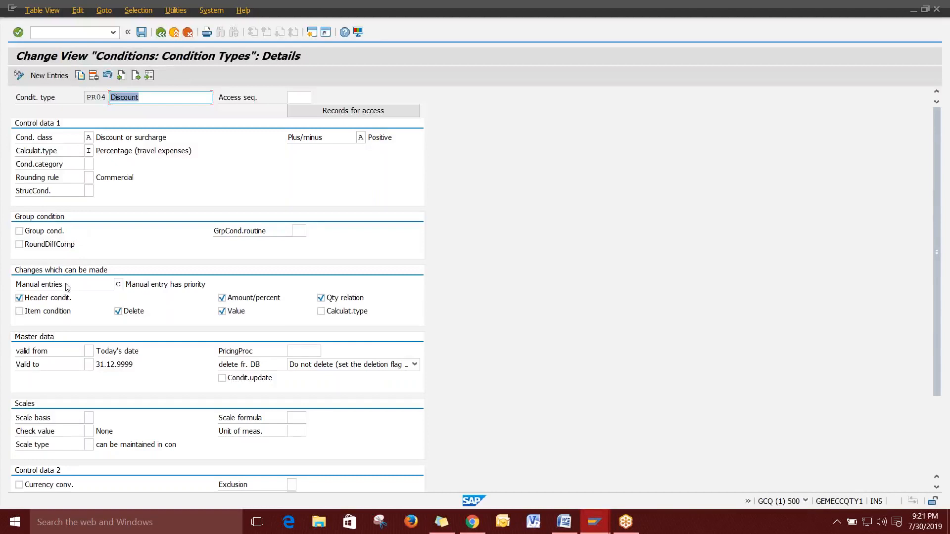
Make PR04 an item condition instead of a header condition, assign access sequence 551, and save the condition type.
left_click(19, 298)
left_click(19, 311)
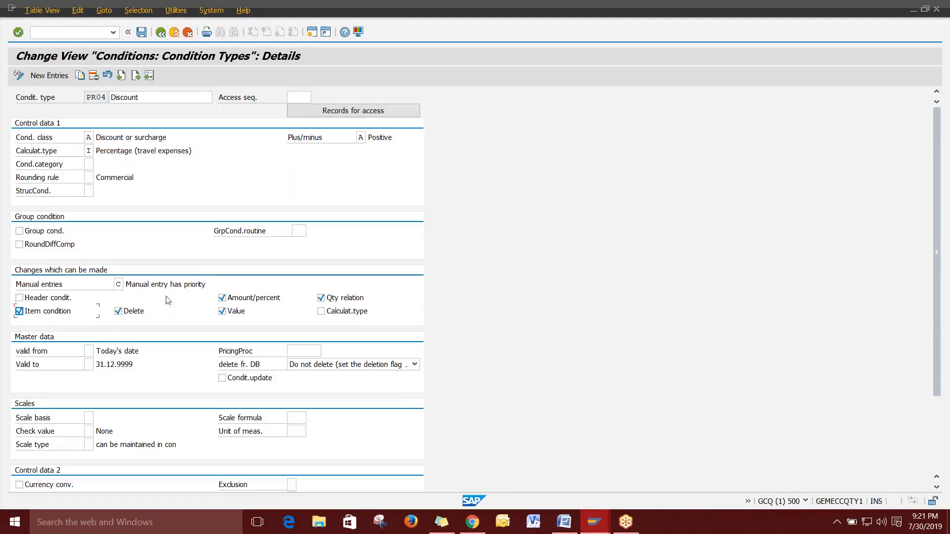
left_click(298, 97)
type("551")
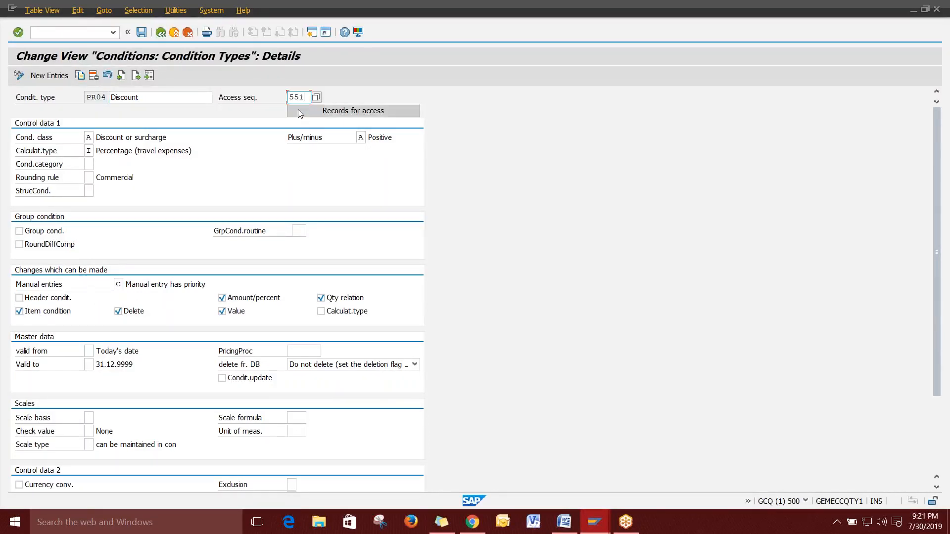
key("Return")
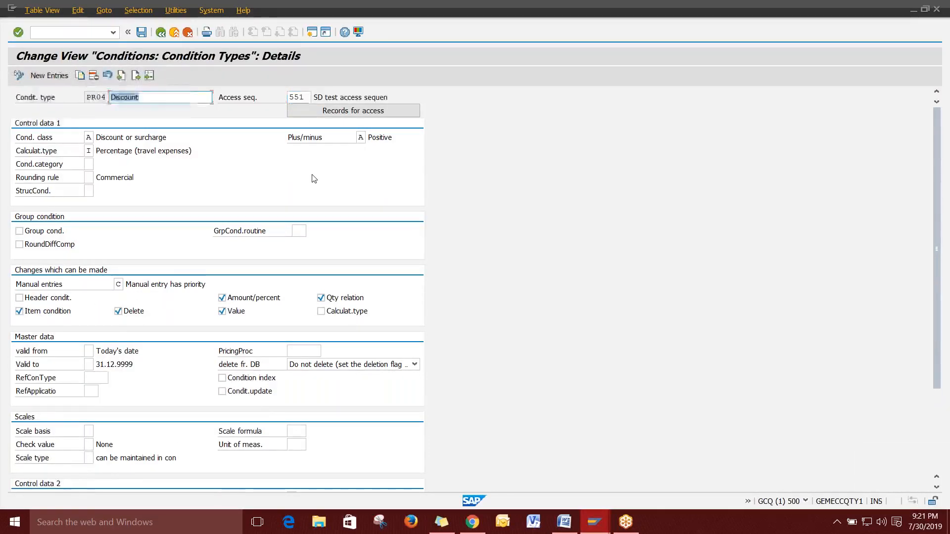
key("ctrl+s")
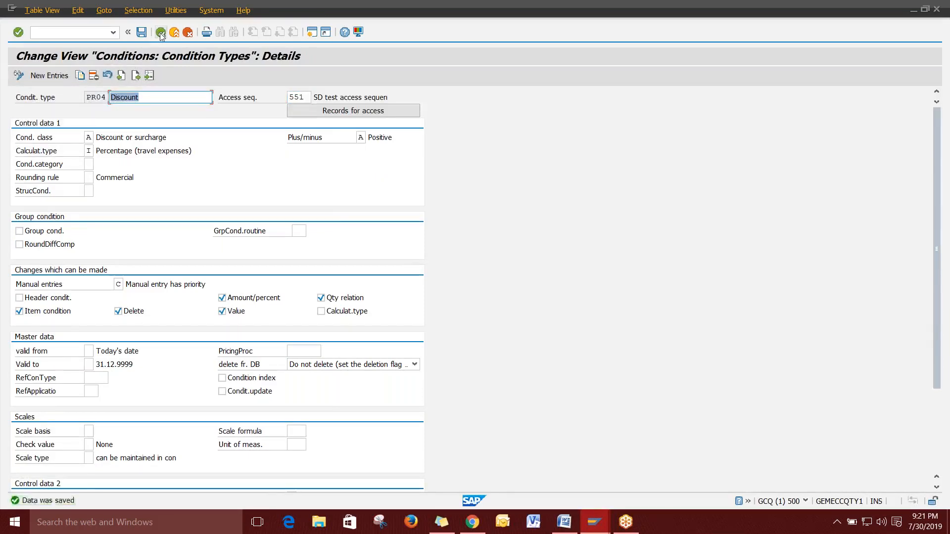
left_click(160, 33)
left_click(160, 33)
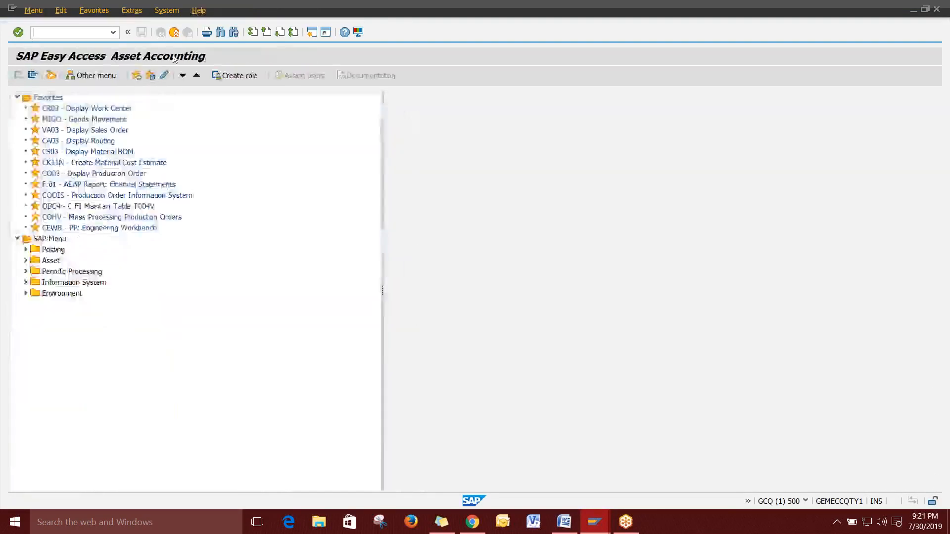
Start condition records for condition type PR04 in VK11 with the key combination Sales org./Distr. Chl.
key("alt+Tab")
key("alt+Tab")
left_click(595, 523)
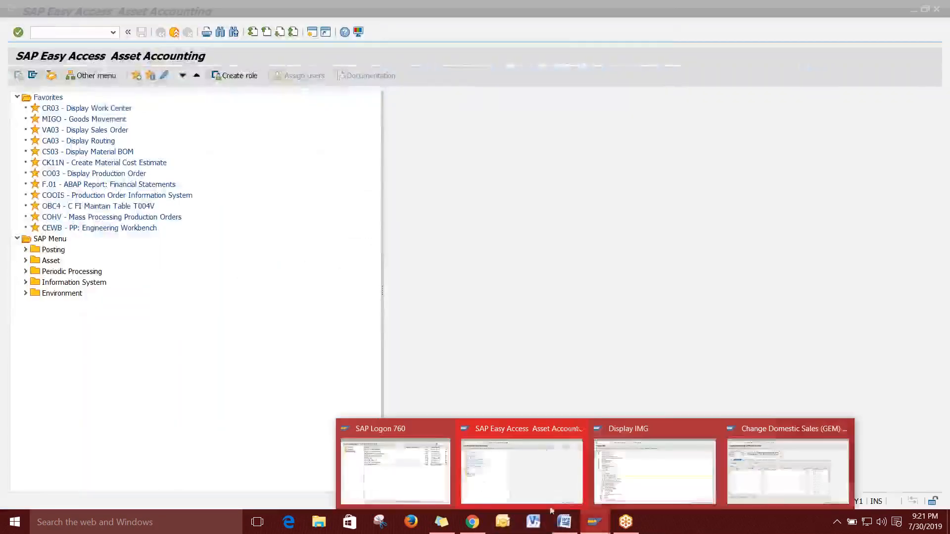
left_click(522, 470)
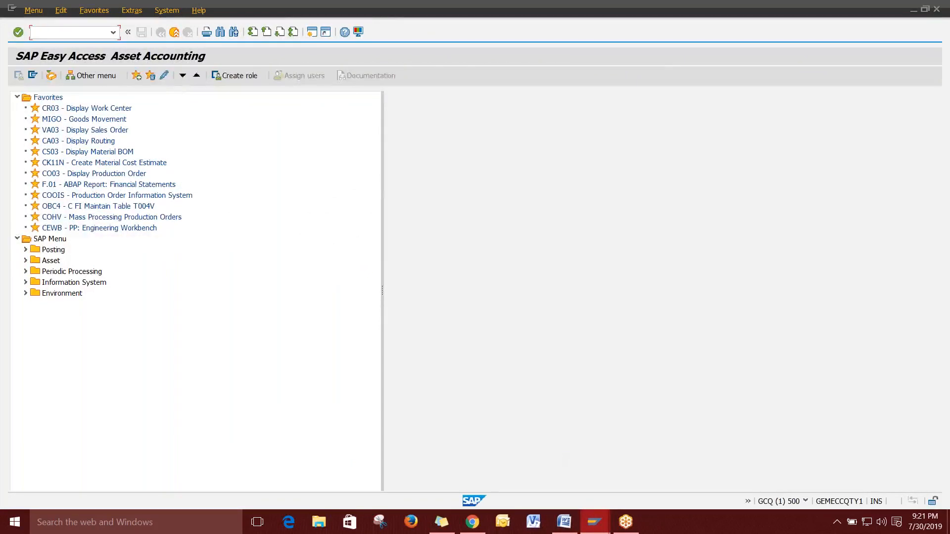
key("Return")
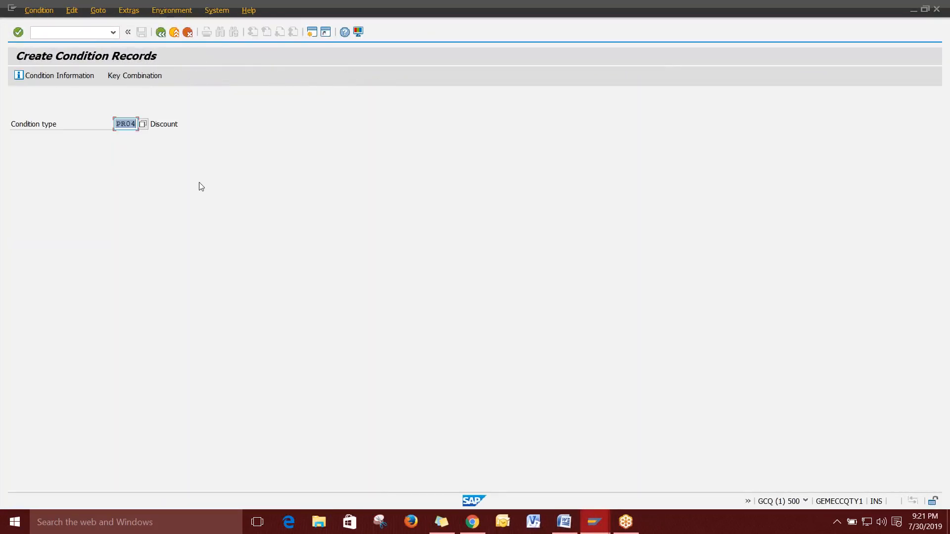
left_click(148, 76)
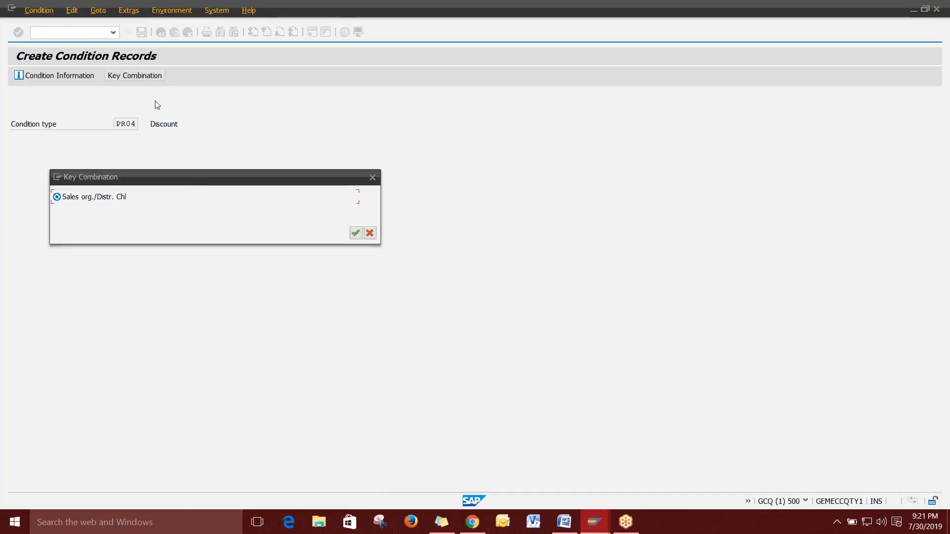
left_click(356, 233)
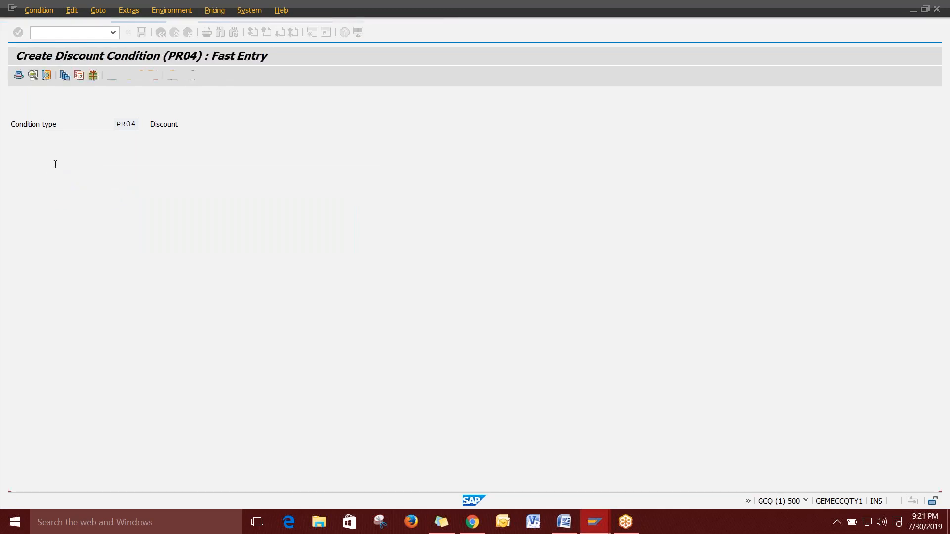
Enter a PR04 discount record for distribution channel 10 with an amount of 10 percent.
left_click(31, 150)
type("10")
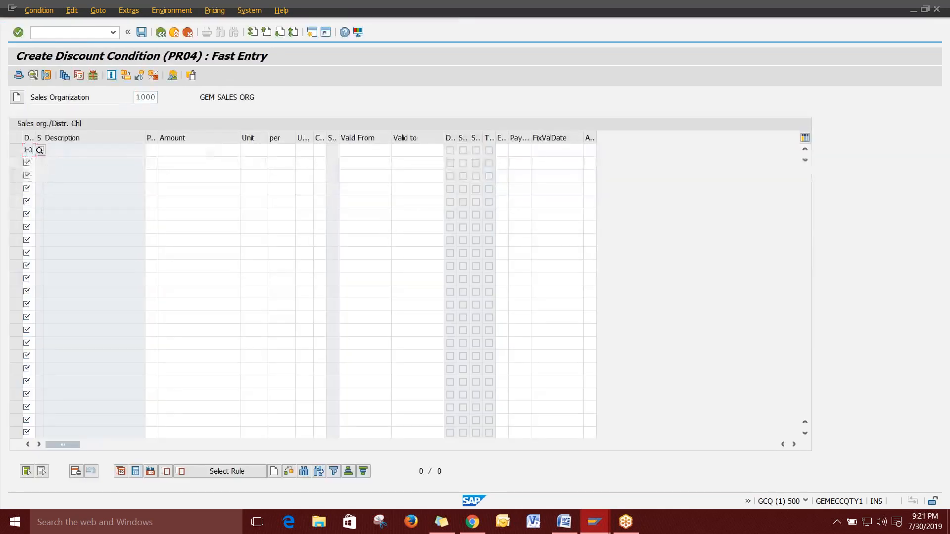
left_click(211, 150)
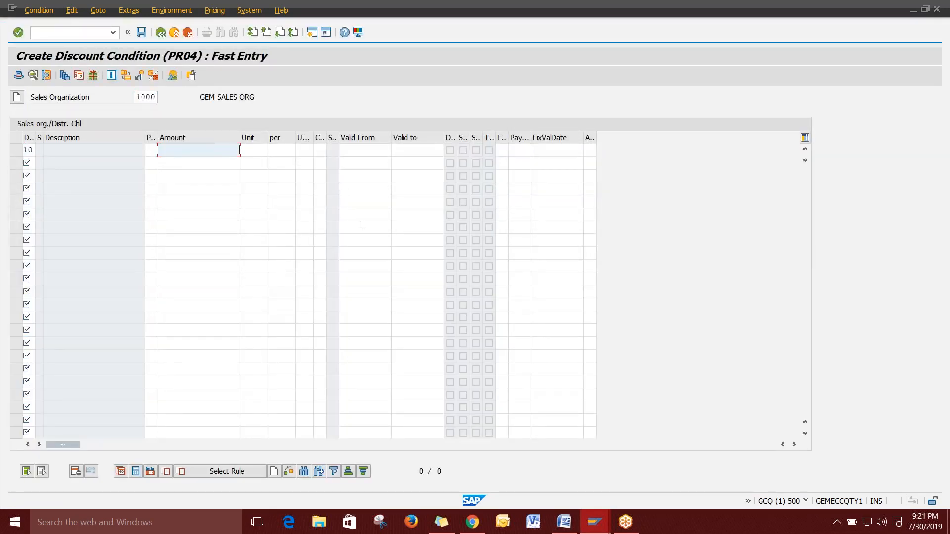
type("10")
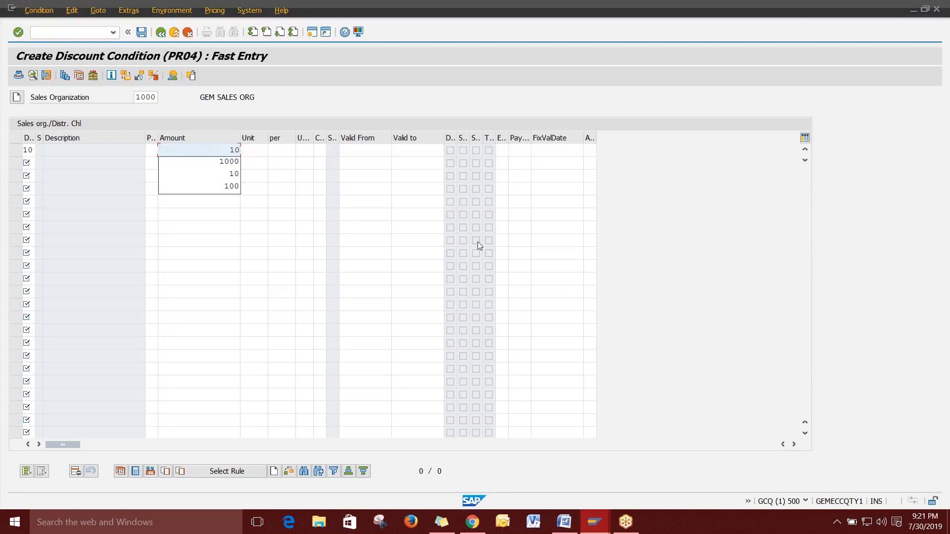
key("Return")
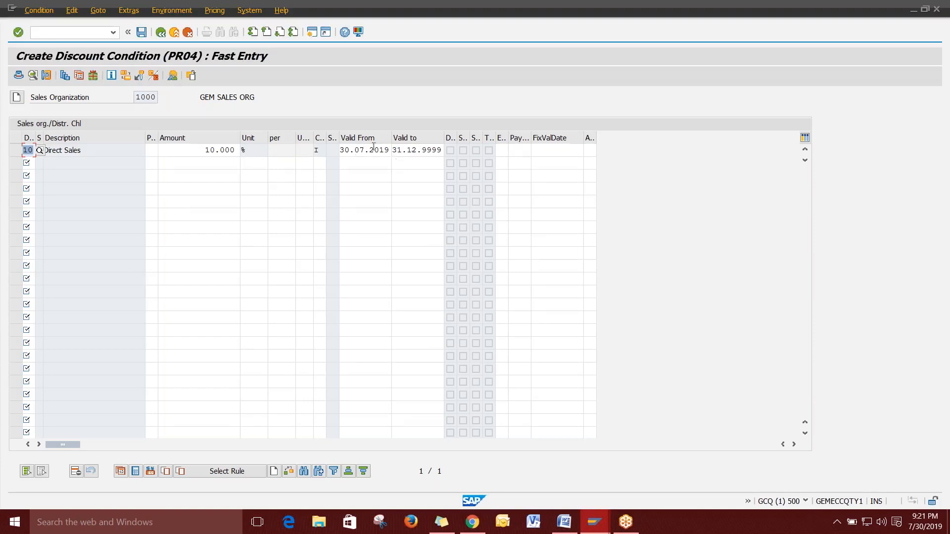
Check the valid-from date of the PR04 discount record, save the record and leave condition record creation.
left_click(350, 151)
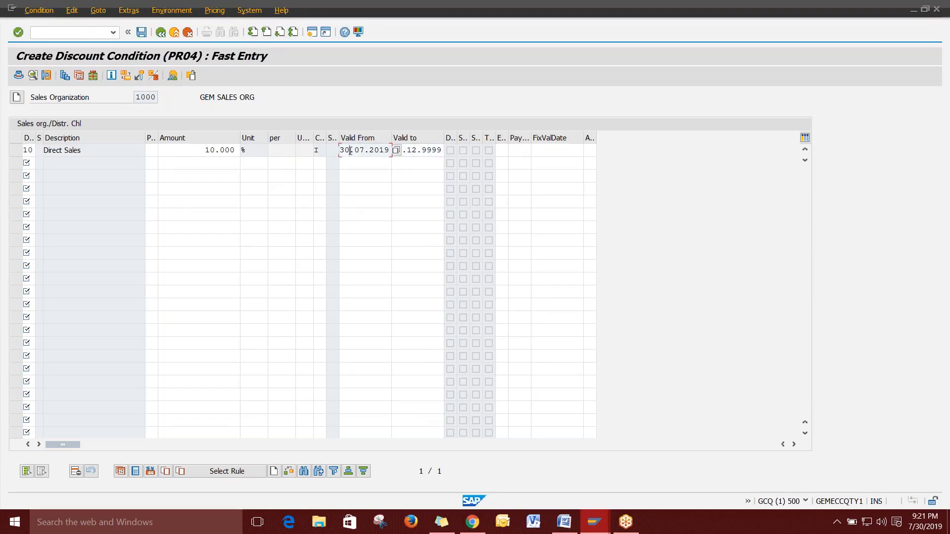
left_click(396, 150)
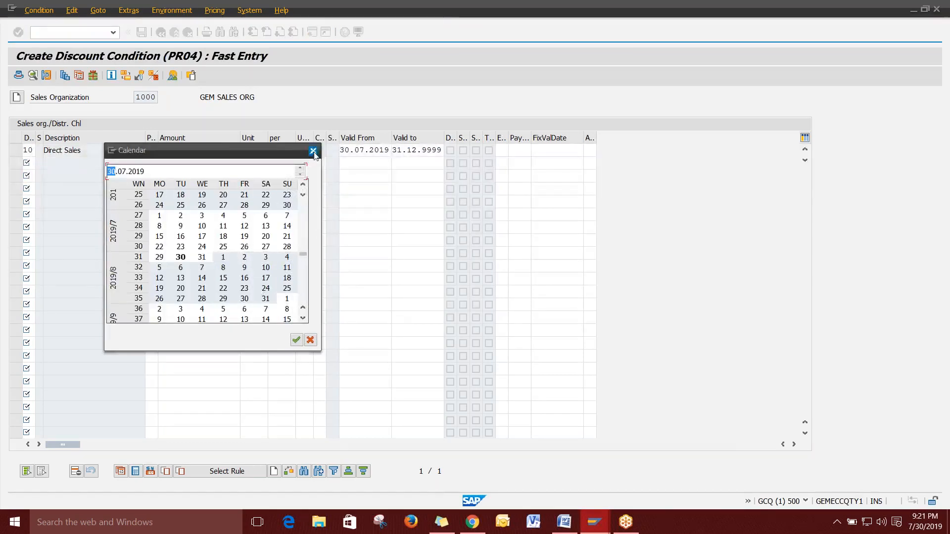
left_click(314, 151)
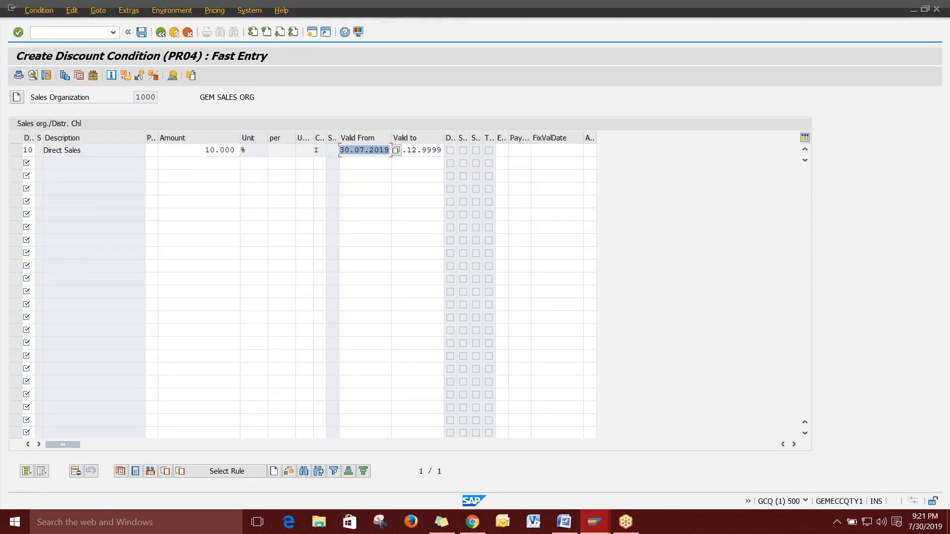
left_click(202, 151)
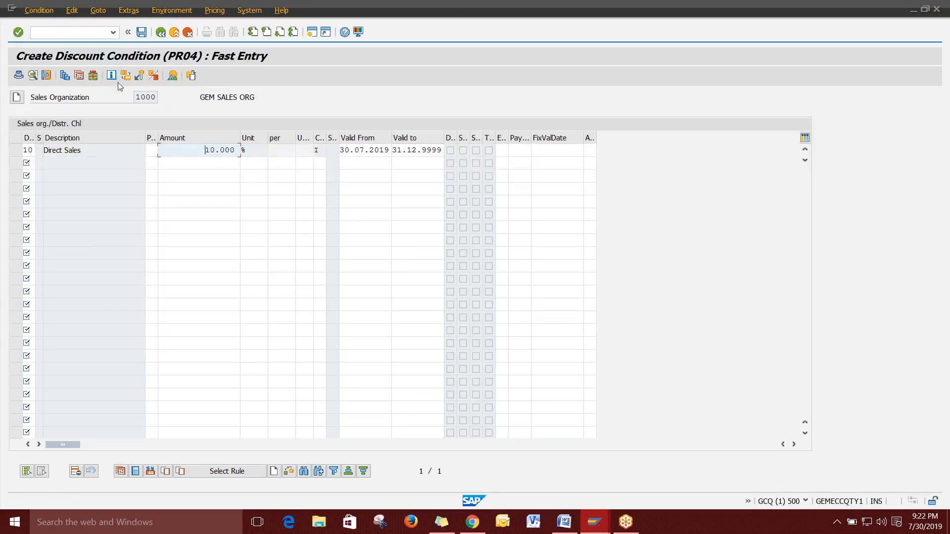
left_click(142, 33)
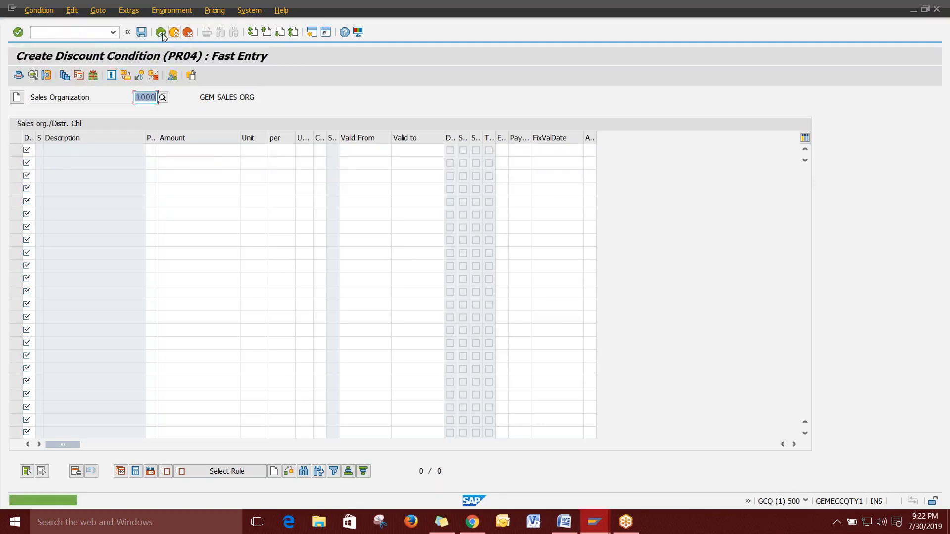
left_click(161, 33)
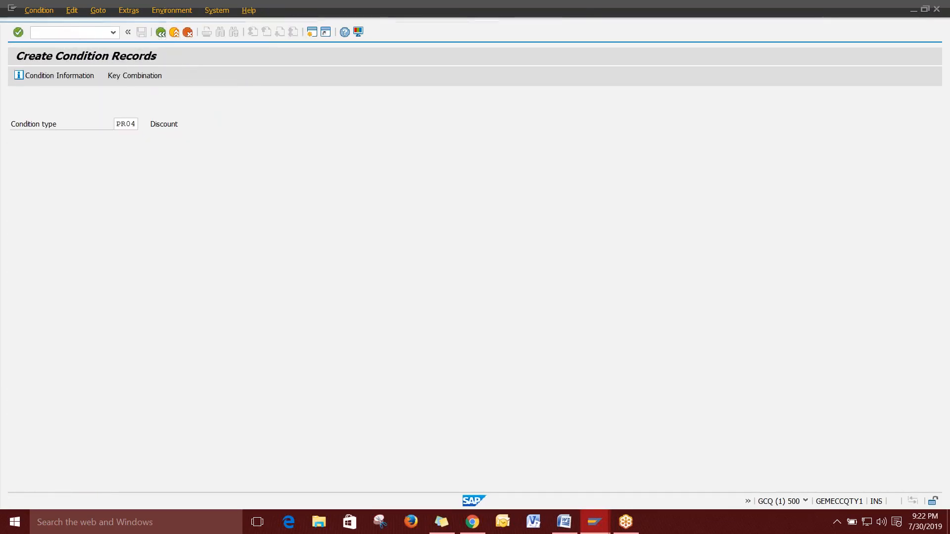
left_click(161, 33)
Start a ZDOM sales order in transaction VA01 for sales organization 1000 and distribution channel 10.
type("va0")
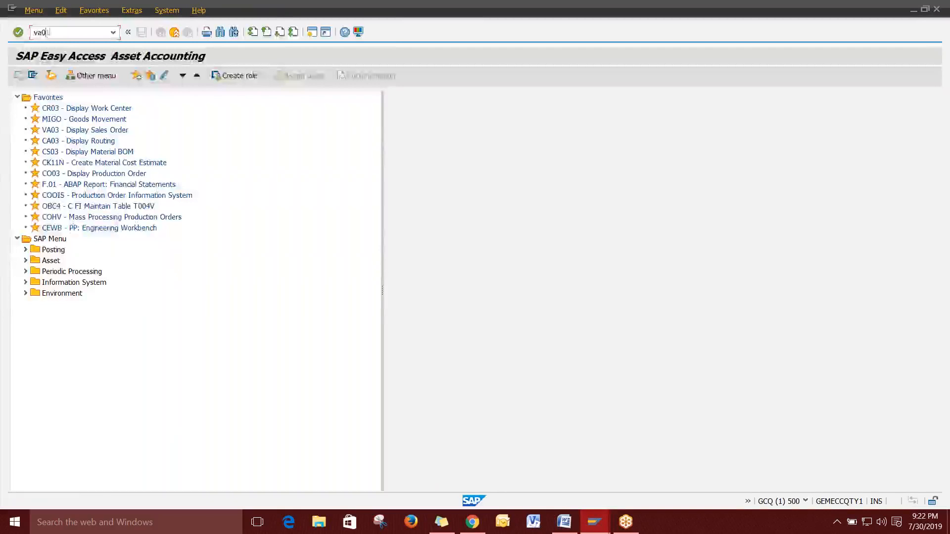
type("1")
key("Return")
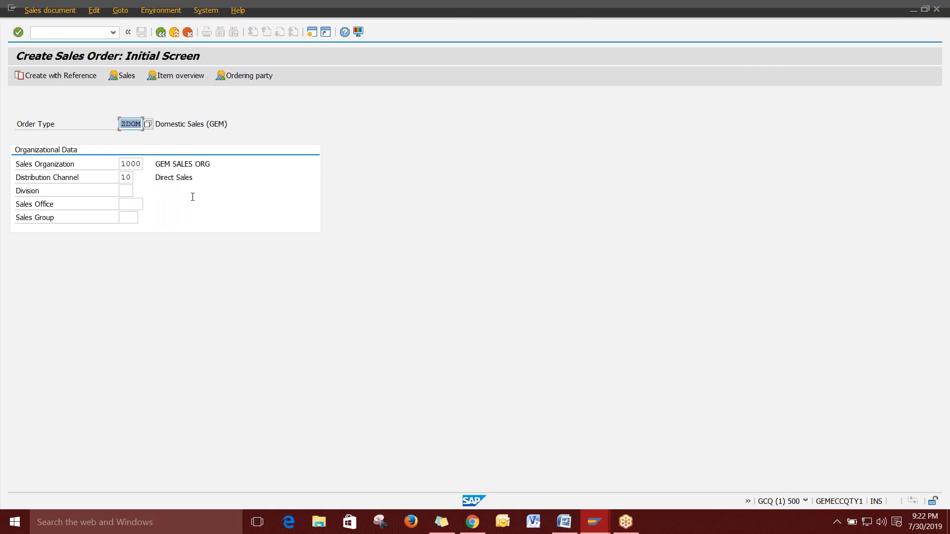
key("Return")
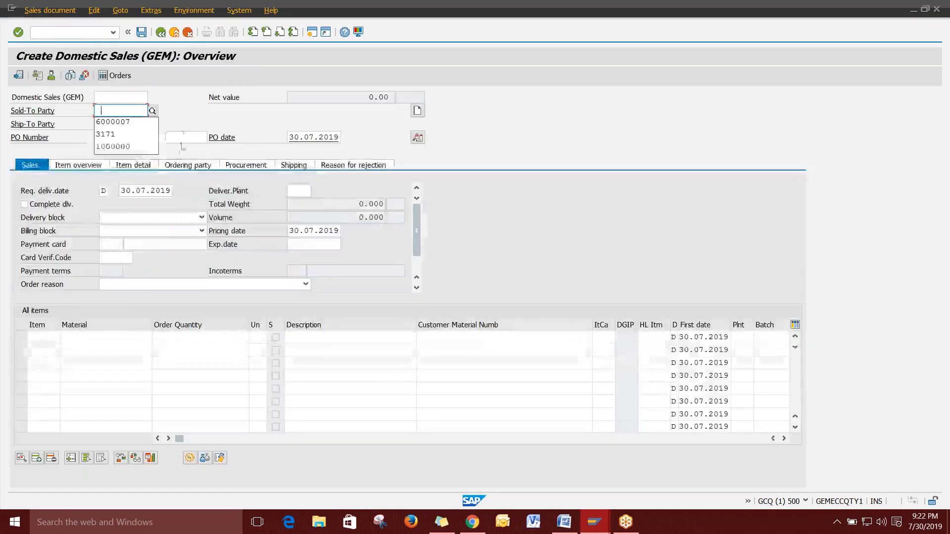
Enter the sold-to customer and 1 unit of material 300018, using the Direct Sales / Dryers sales area, and continue past availability control.
key("Down")
left_click(130, 122)
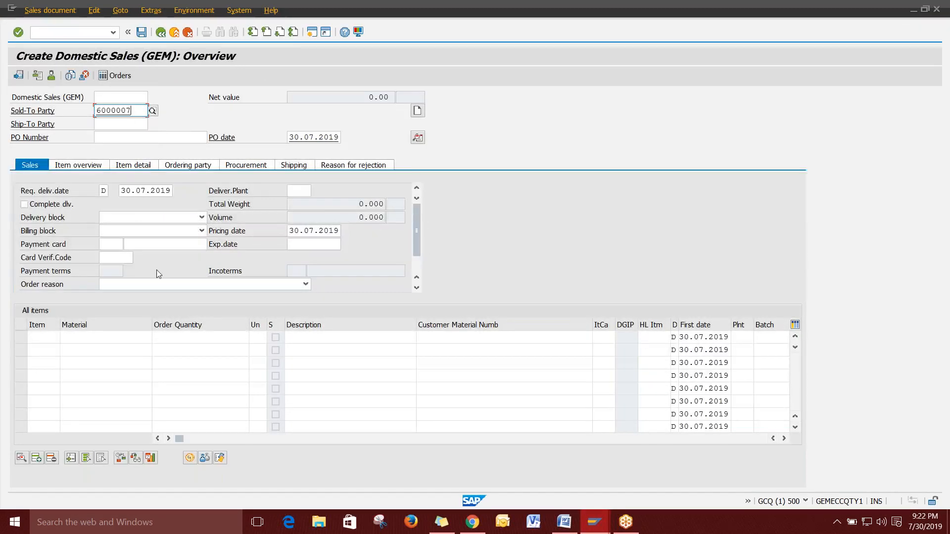
left_click(105, 337)
type("300018")
left_click(205, 343)
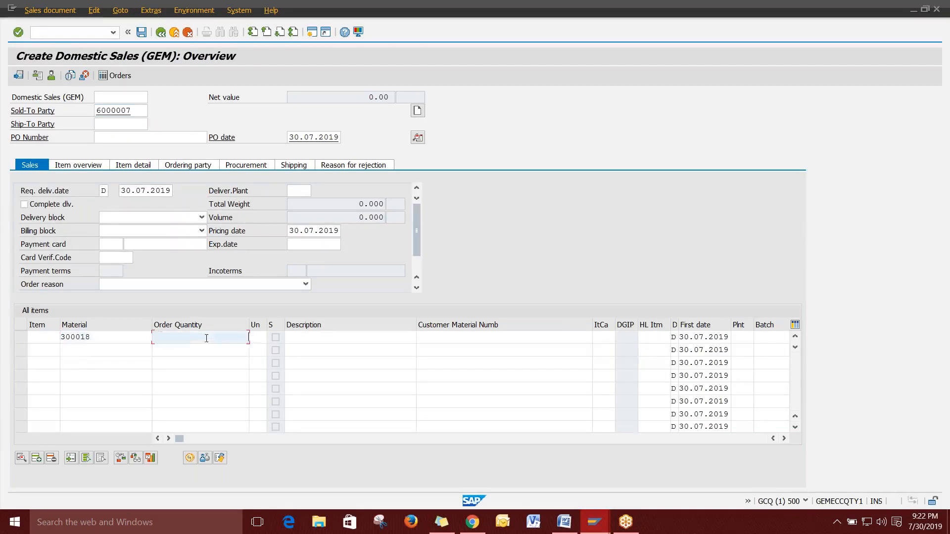
type("1")
key("Return")
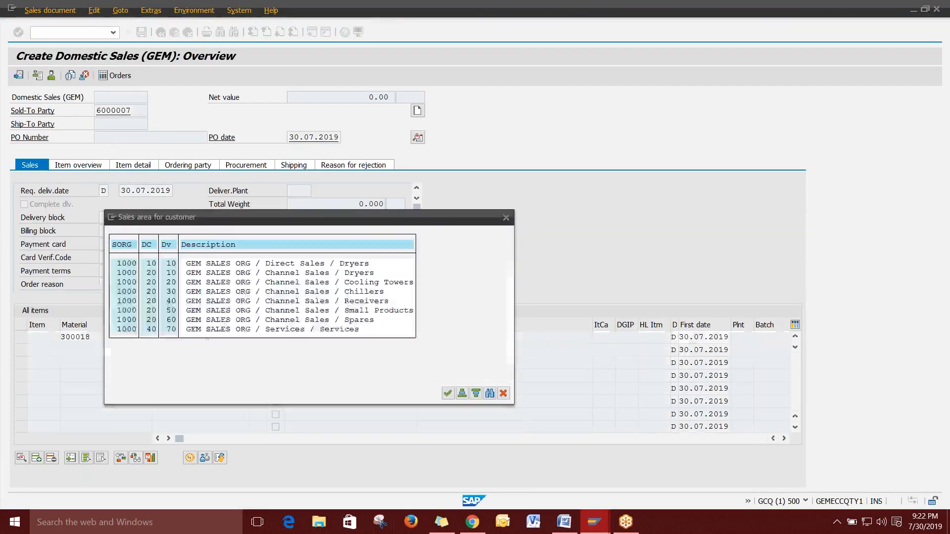
double_click(213, 264)
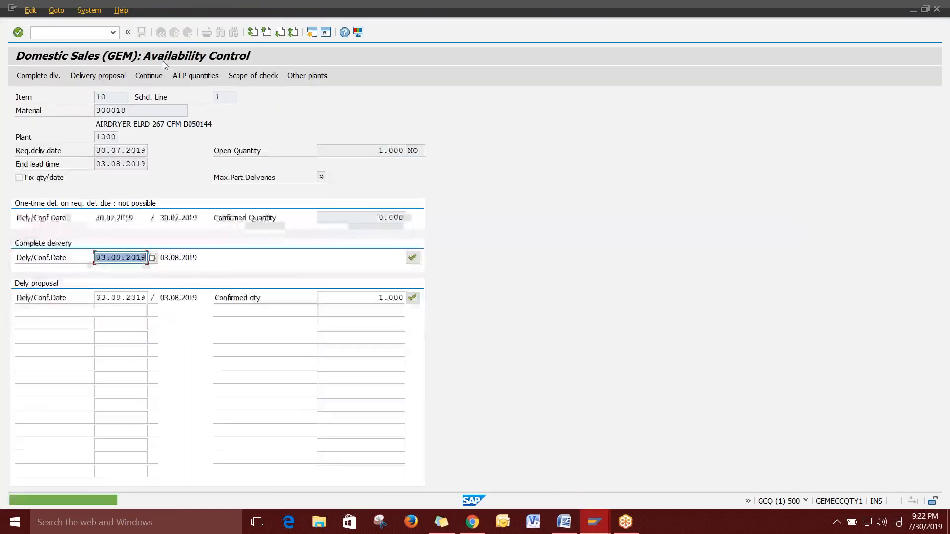
left_click(149, 76)
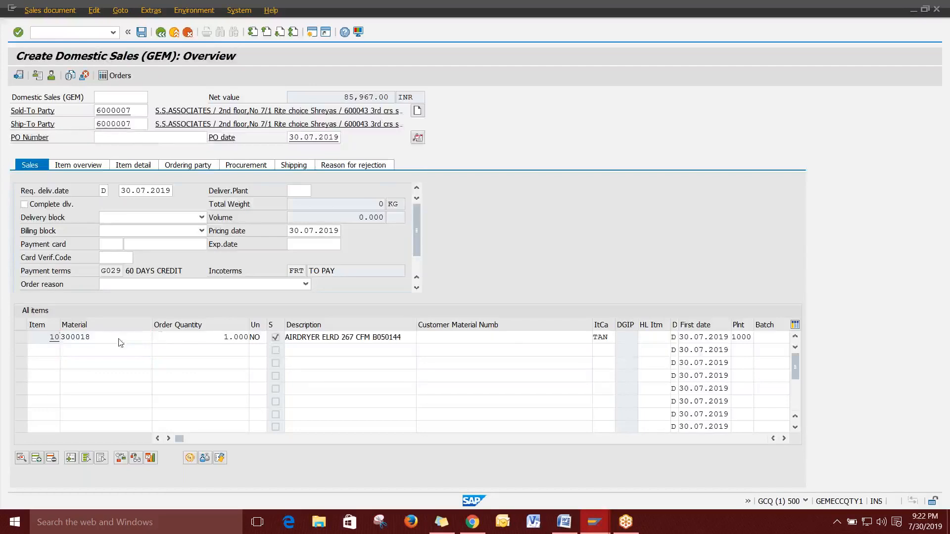
Examine the pricing conditions of order item 10 and carry out new pricing with pricing type B.
double_click(120, 340)
left_click(231, 140)
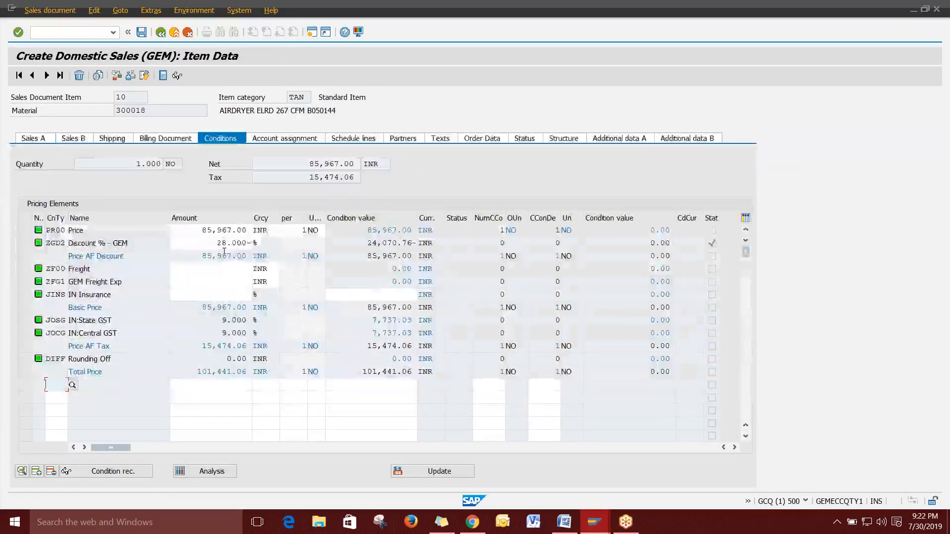
left_click(407, 473)
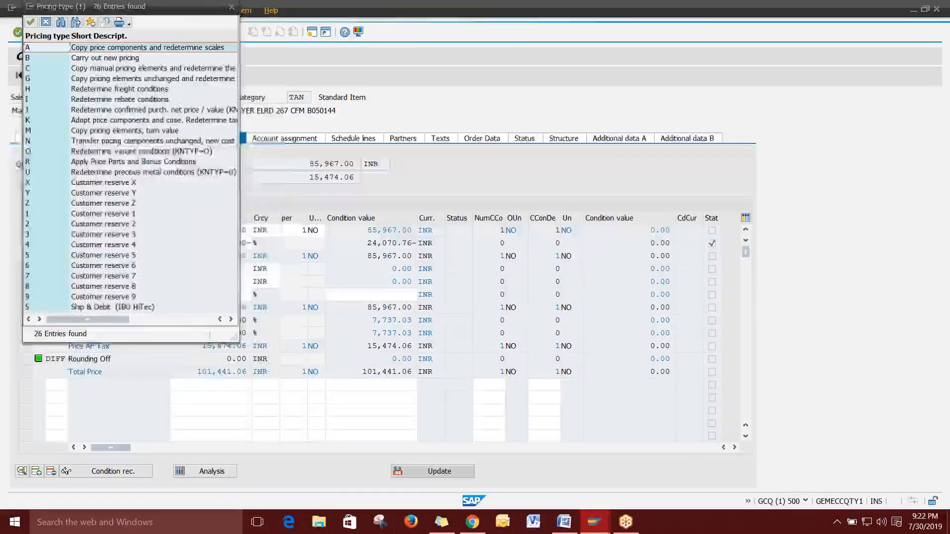
double_click(116, 58)
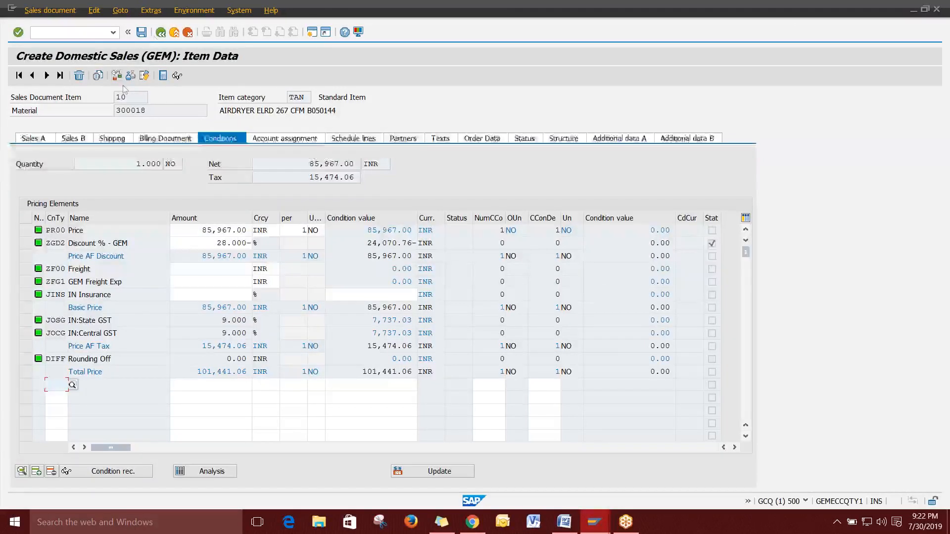
Leave the domestic sales order without saving it and return to the initial order screen.
left_click(160, 34)
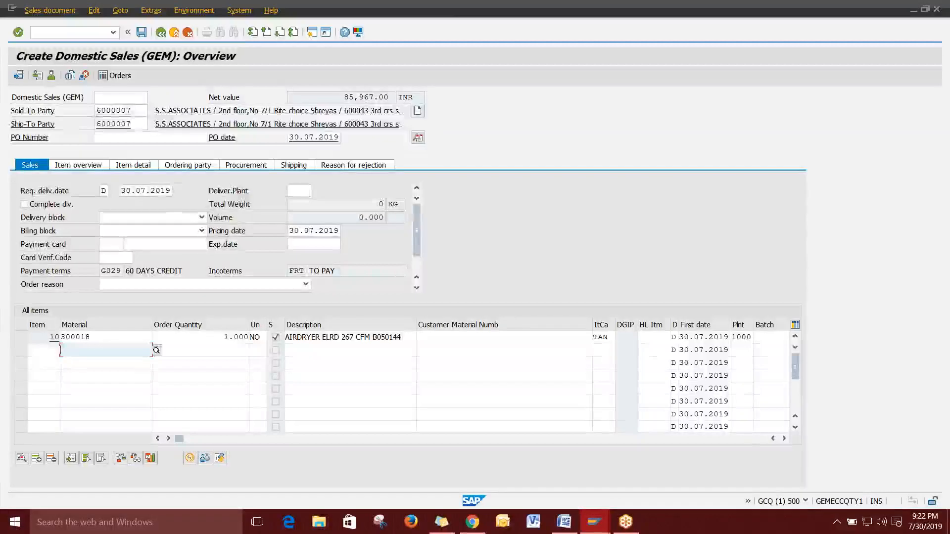
left_click(160, 32)
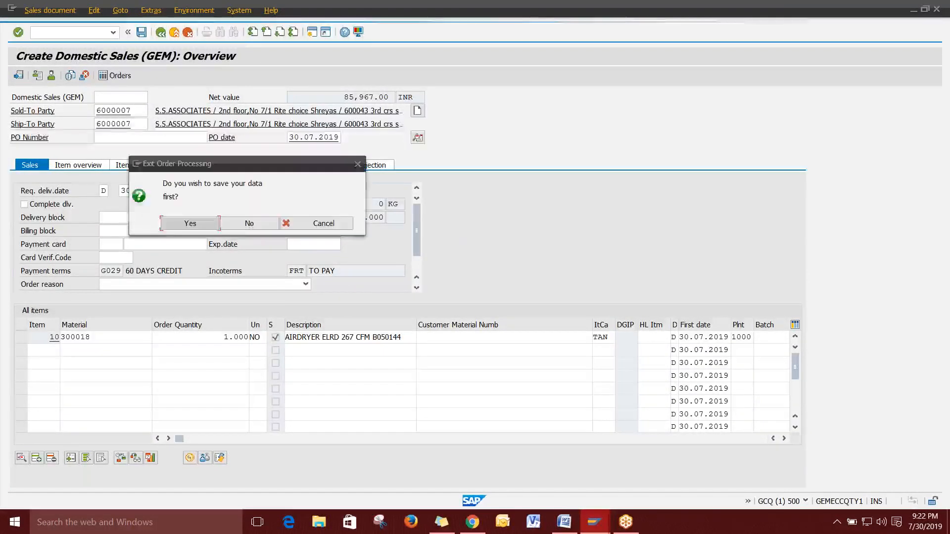
left_click(249, 223)
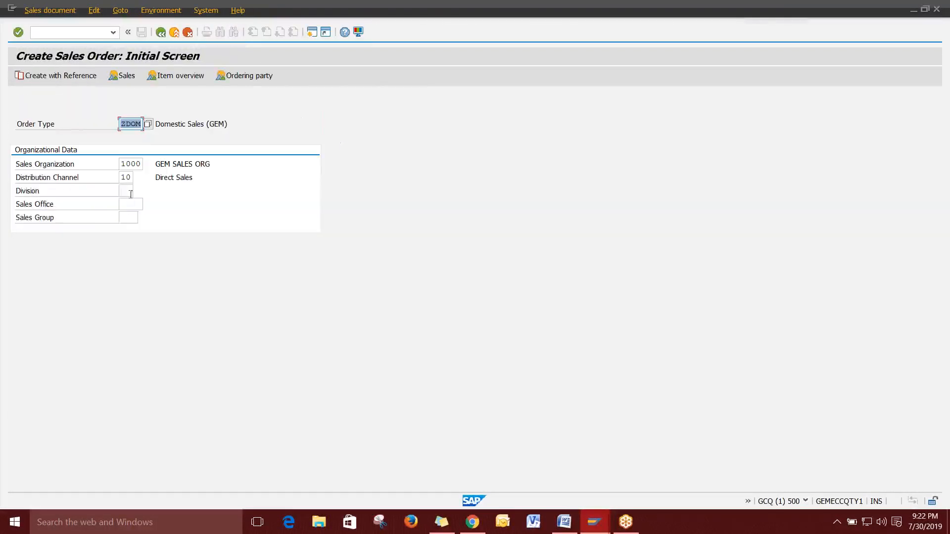
Change the order type to CMR (Standard Order) and start the sales order.
left_click(148, 124)
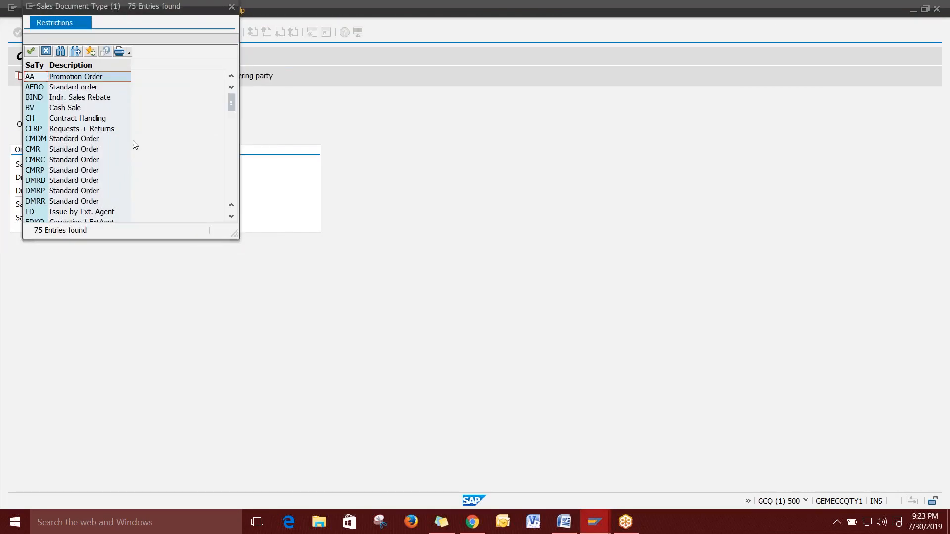
scroll(126, 147, "down", 1)
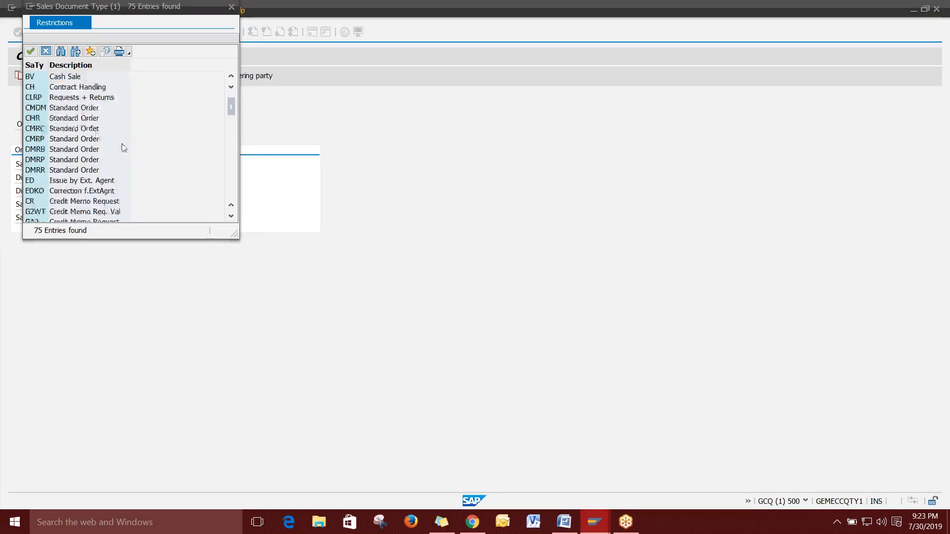
double_click(82, 125)
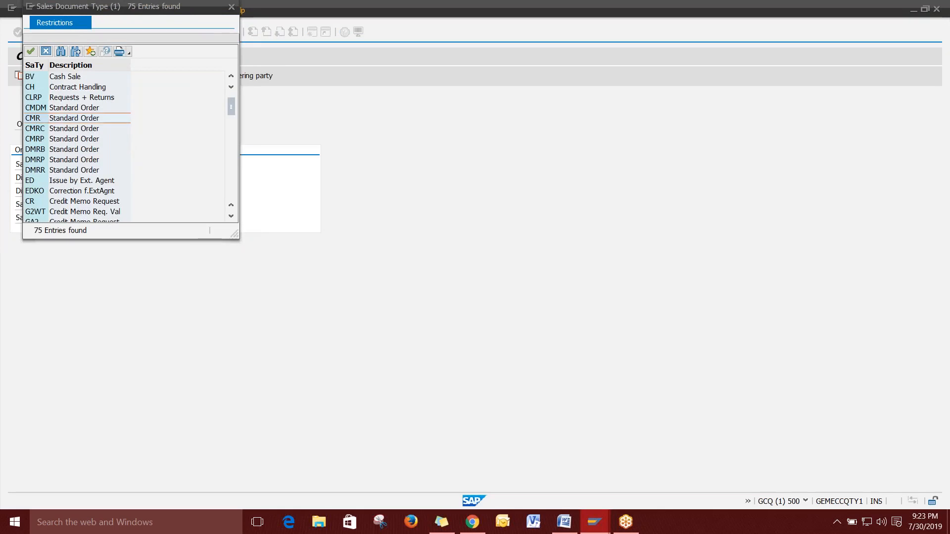
key("Return")
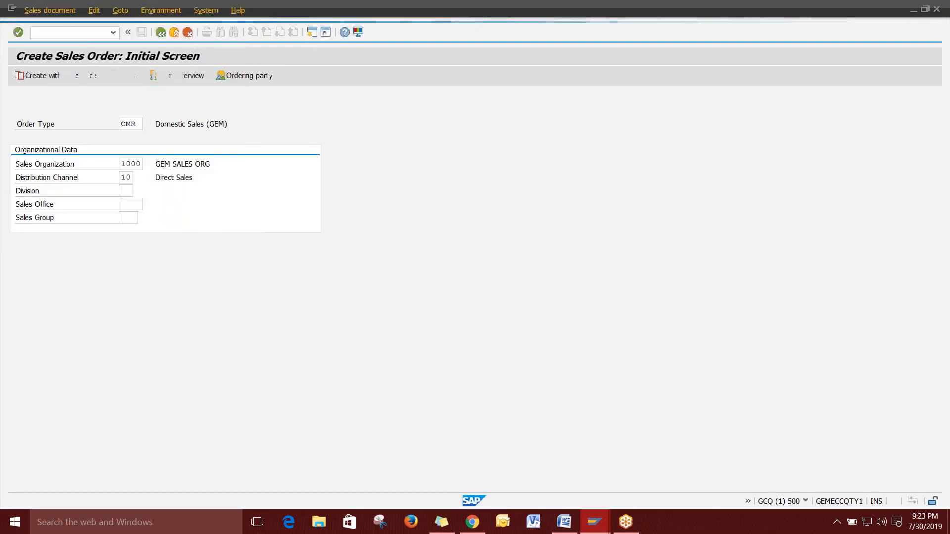
Try to enter the sold-to customer in the standard order, and exit VA01 without saving.
type("6000007")
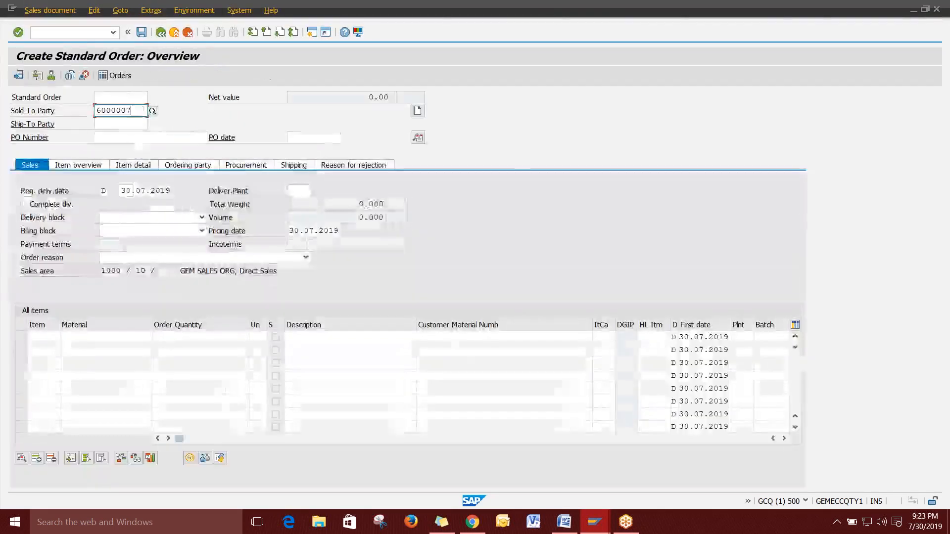
key("Return")
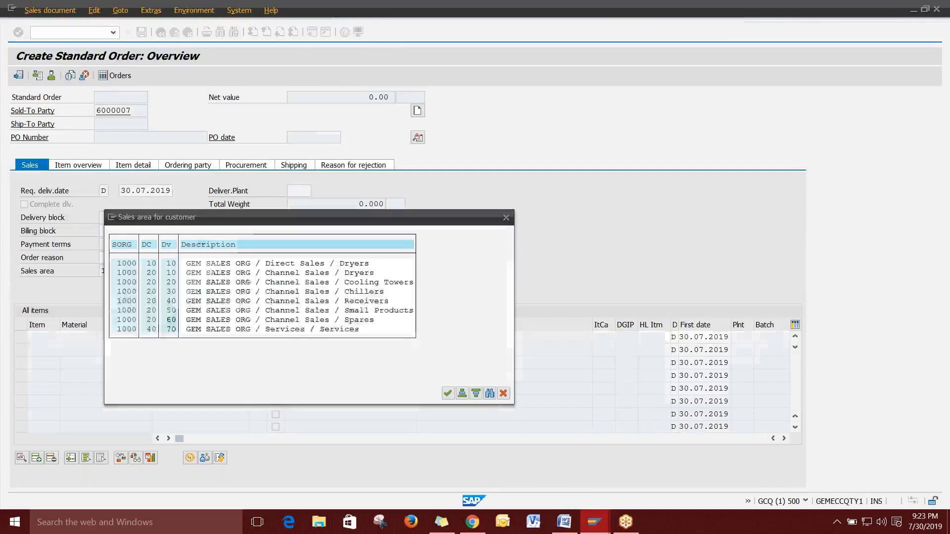
key("Return")
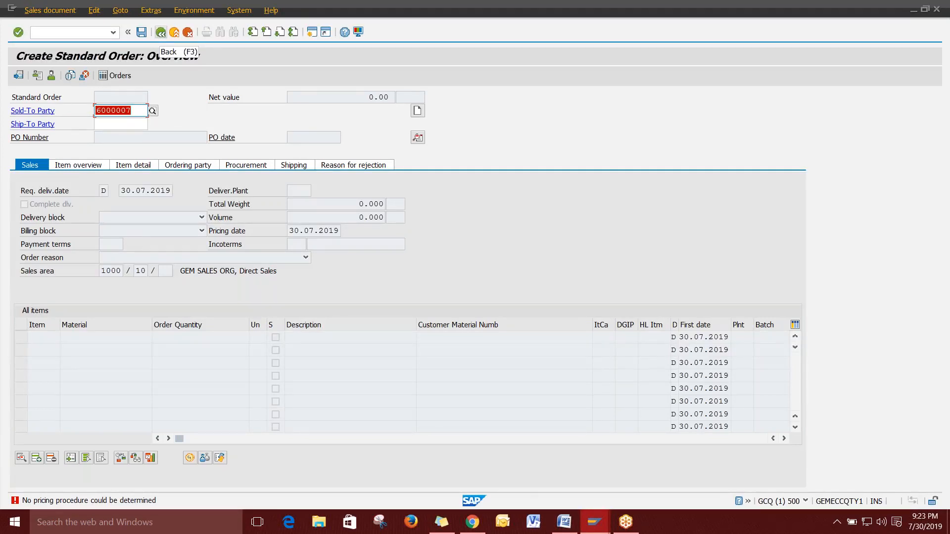
left_click(160, 33)
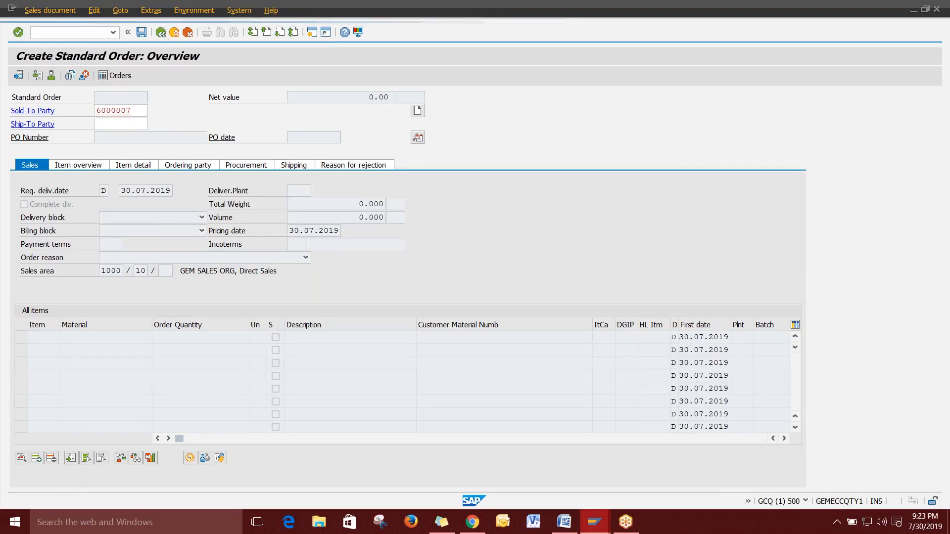
left_click(255, 223)
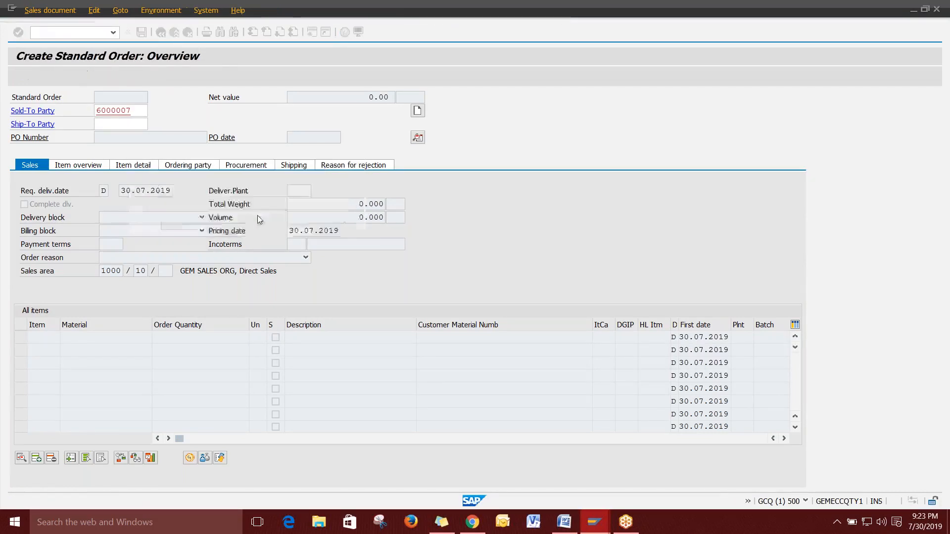
left_click(160, 32)
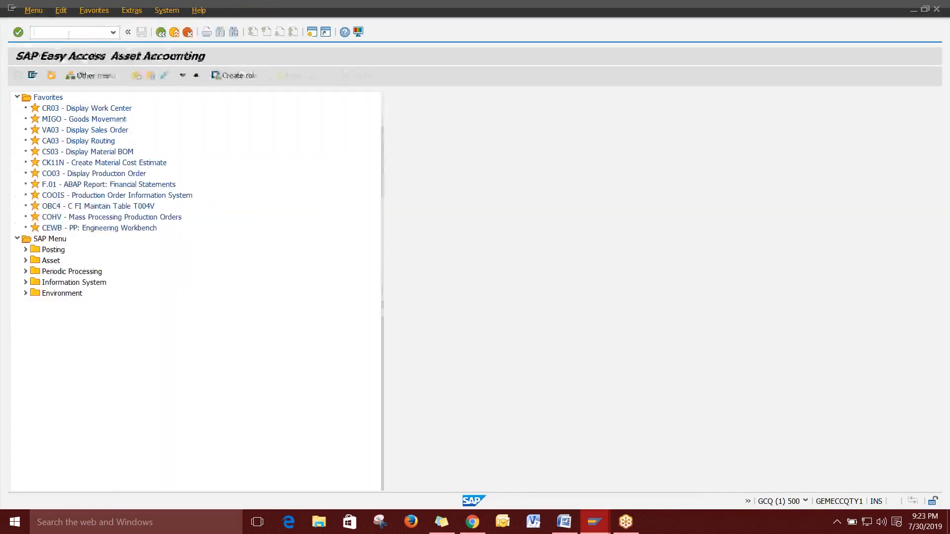
Switch to the Word document SD ONLINE CLASS DOCS and view the pricing procedure configuration steps.
left_click(566, 523)
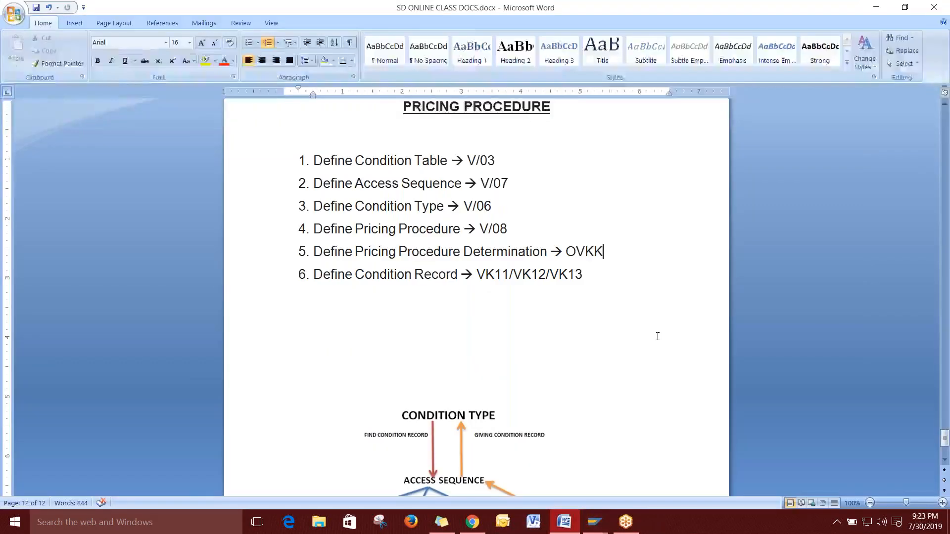